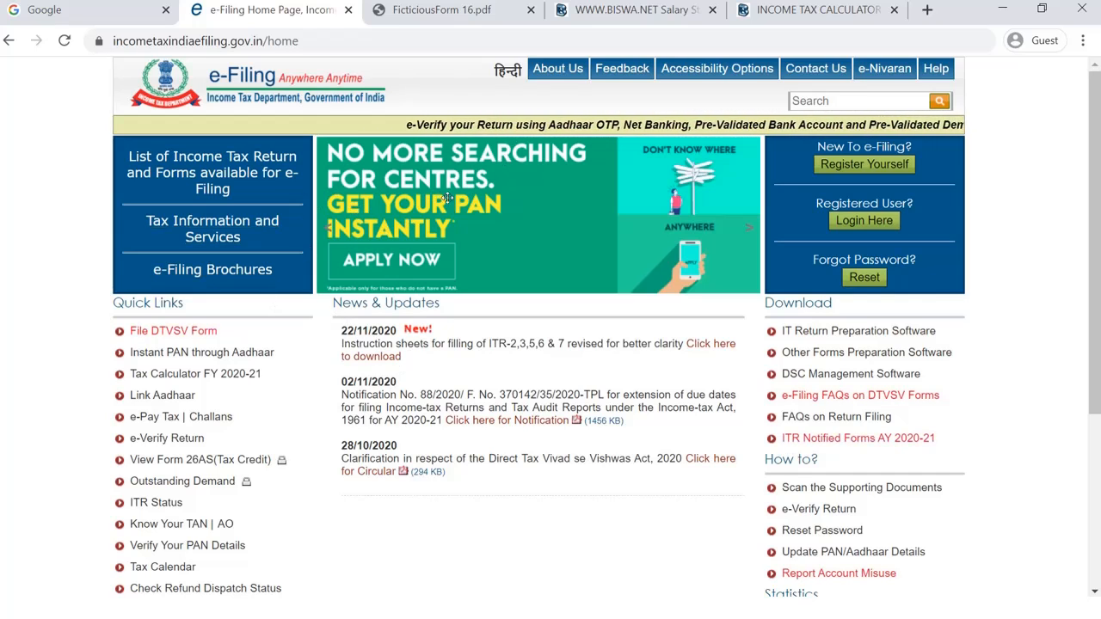
Search Google for "incometaxindia" and open the Income Tax Department's e-Filing home page without its announcement popup.
{"action": "left_click", "coordinate": [80, 12]}
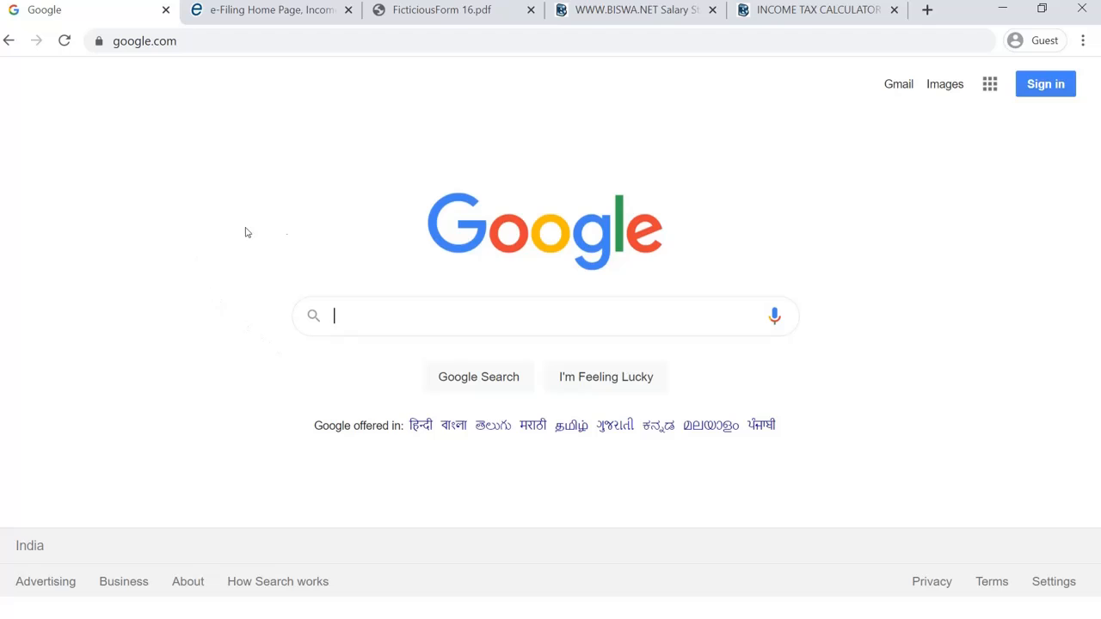
{"action": "left_click", "coordinate": [442, 330]}
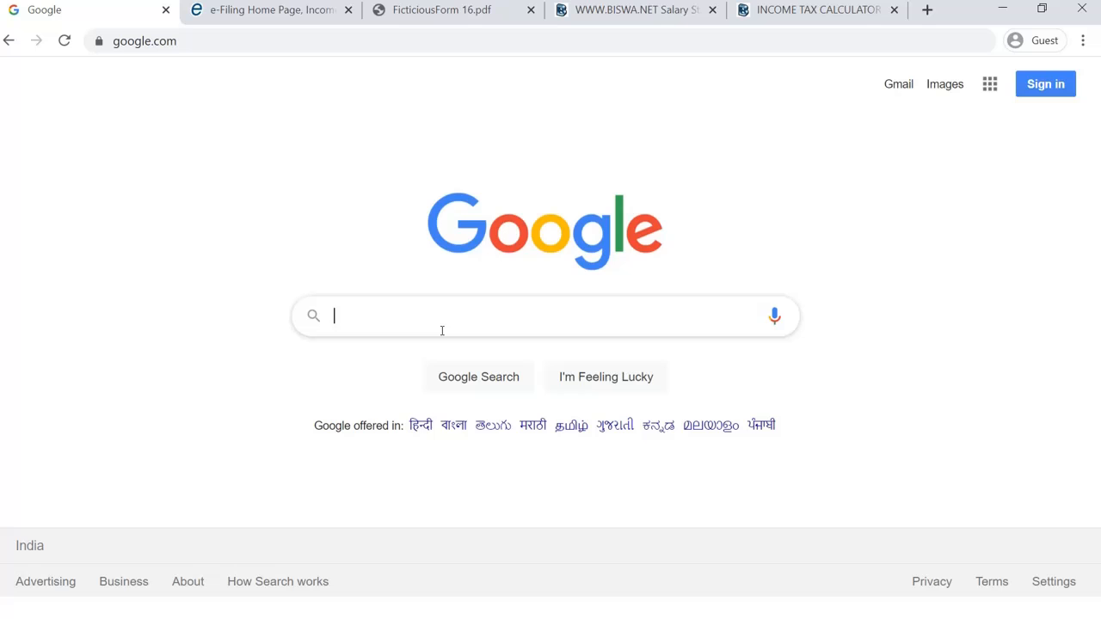
{"action": "type", "text": "in"}
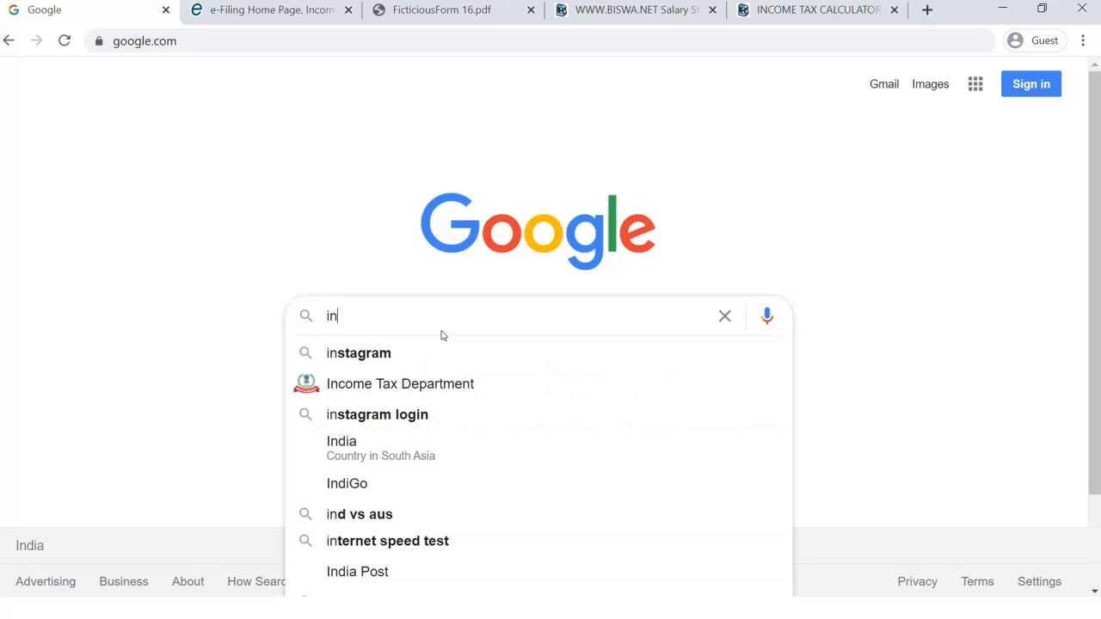
{"action": "type", "text": "cometa"}
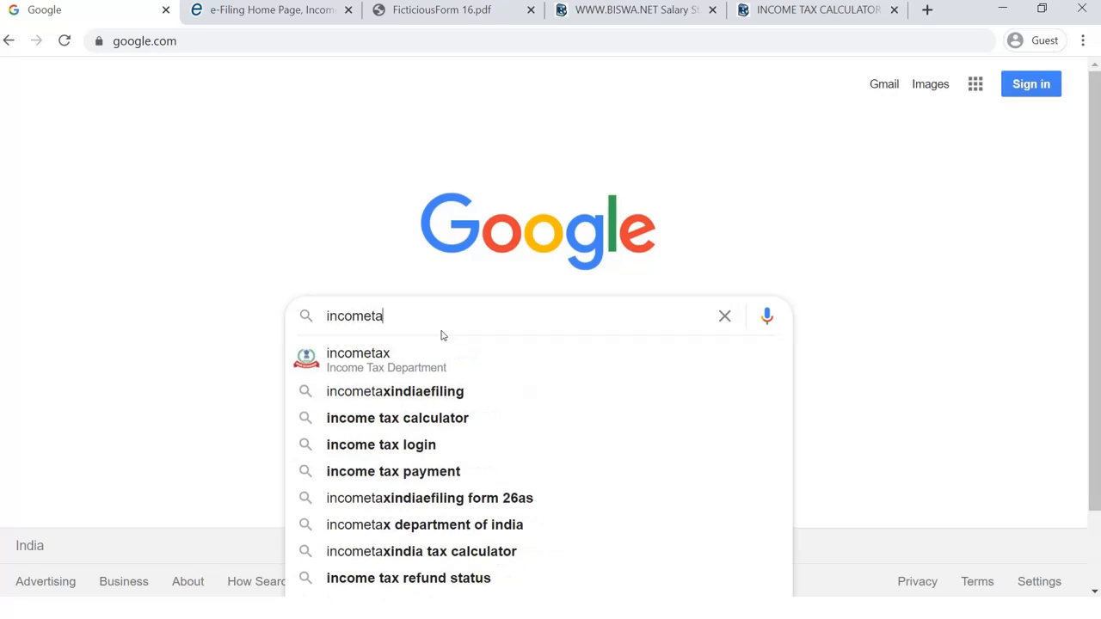
{"action": "type", "text": "xin"}
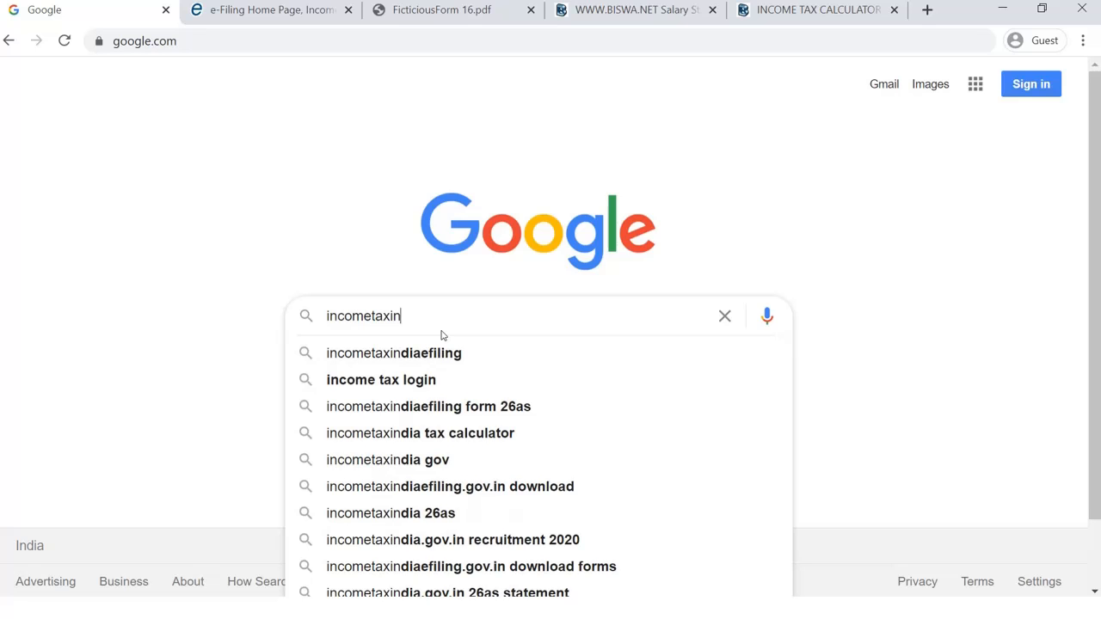
{"action": "type", "text": "dia"}
{"action": "key", "text": "Return"}
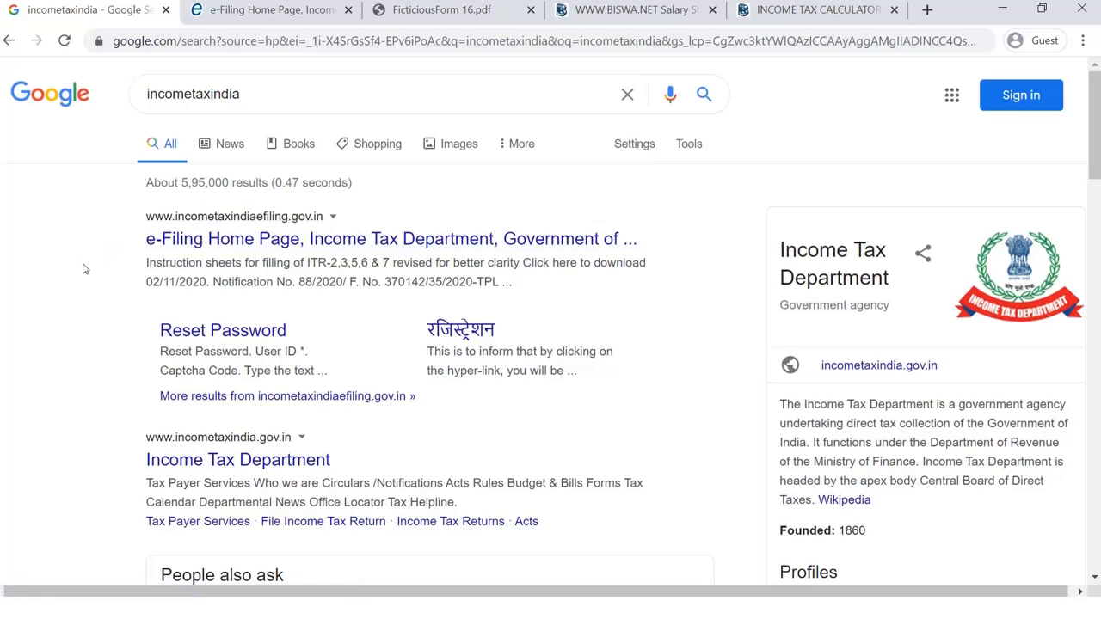
{"action": "left_click", "coordinate": [269, 241]}
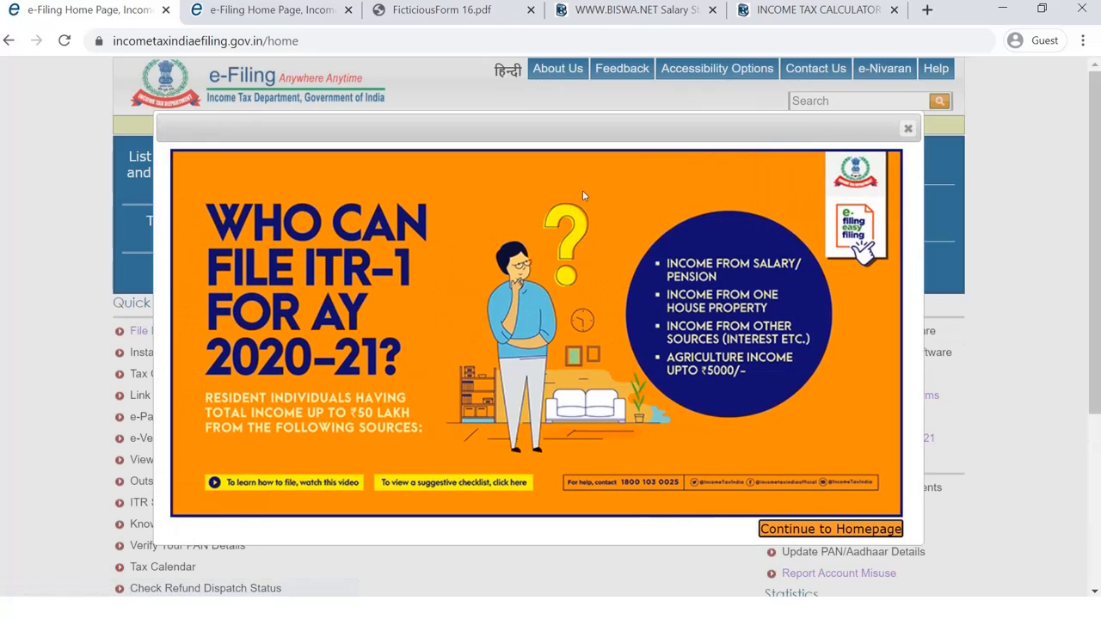
{"action": "left_click", "coordinate": [907, 128]}
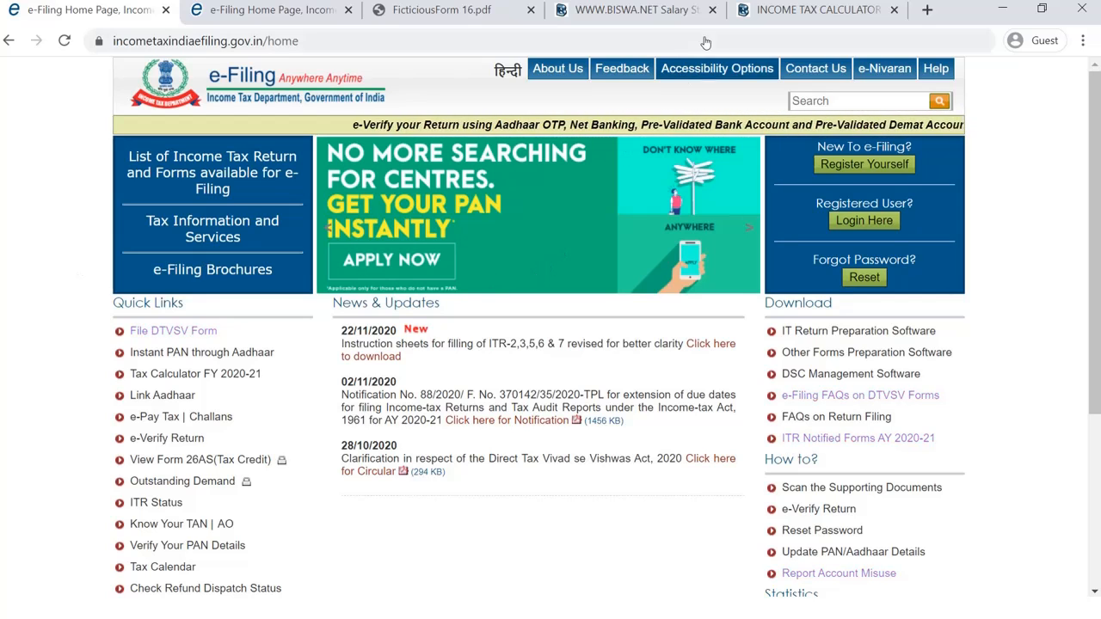
View the biswa.net salary site and its income tax calculator page, and return to the e-Filing home page.
{"action": "left_click", "coordinate": [647, 12]}
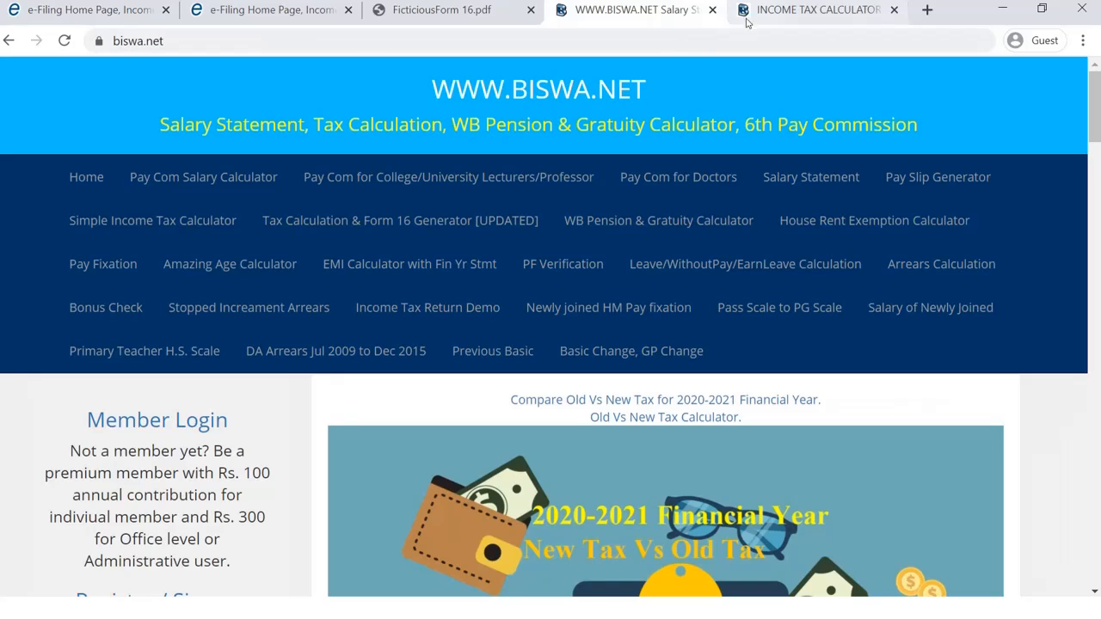
{"action": "left_click", "coordinate": [791, 8]}
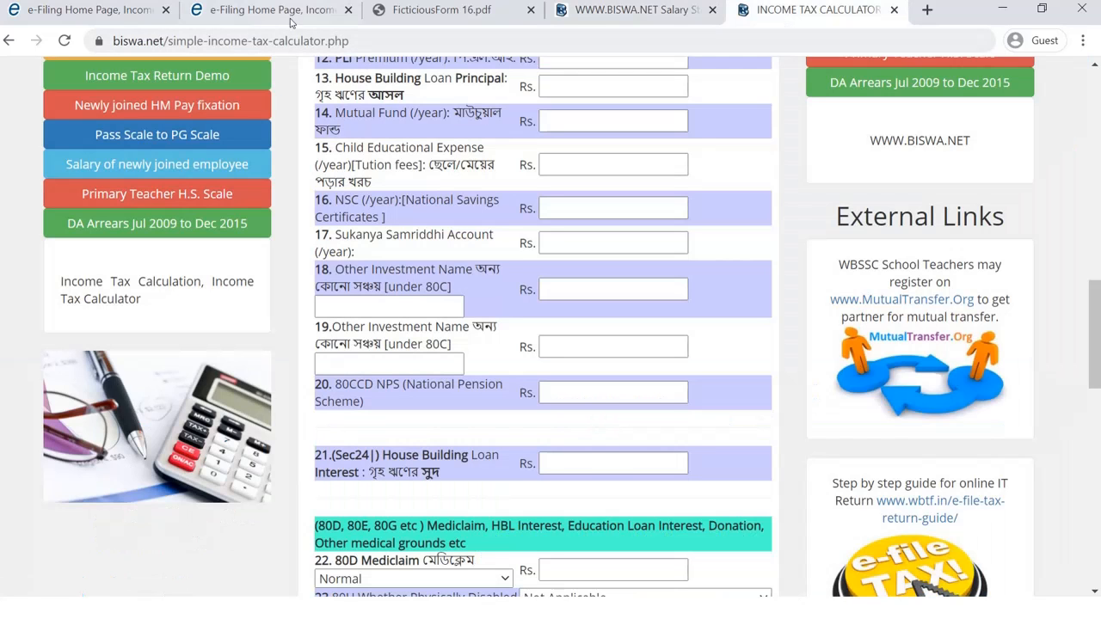
{"action": "left_click", "coordinate": [279, 12]}
{"action": "left_click", "coordinate": [121, 14]}
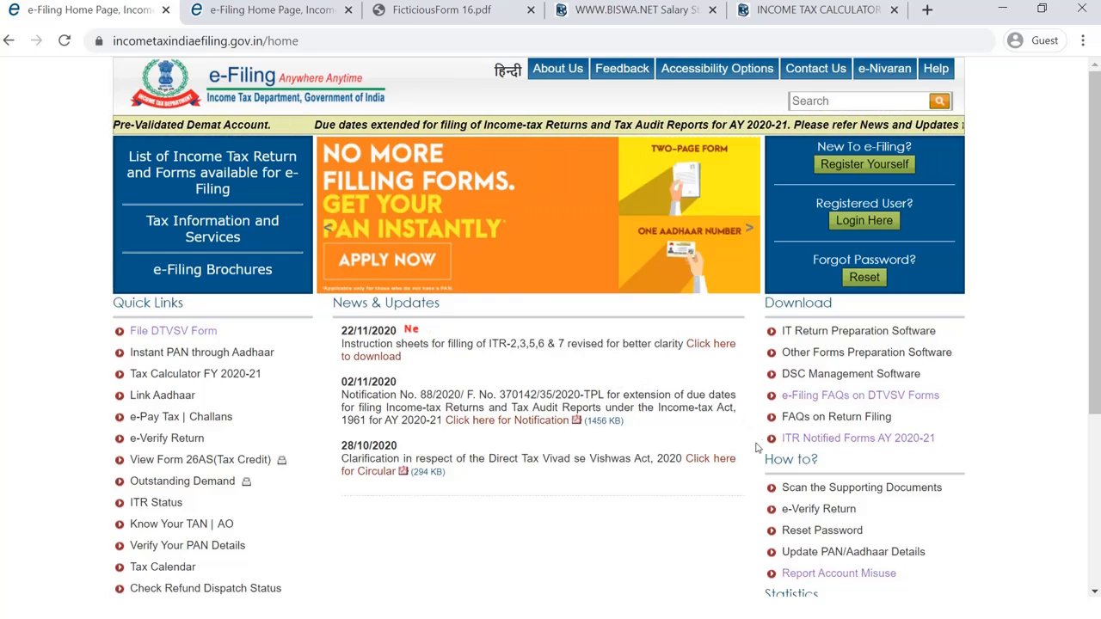
Close the duplicate e-Filing home page and open the login page for registered users.
{"action": "key", "text": "ctrl+w"}
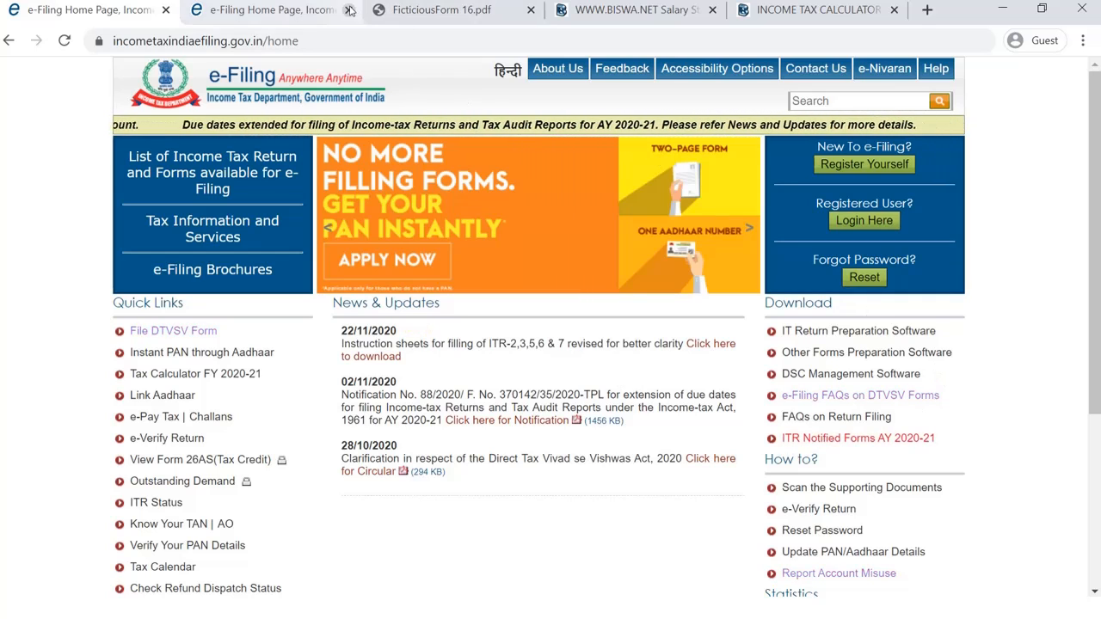
{"action": "left_click", "coordinate": [873, 222]}
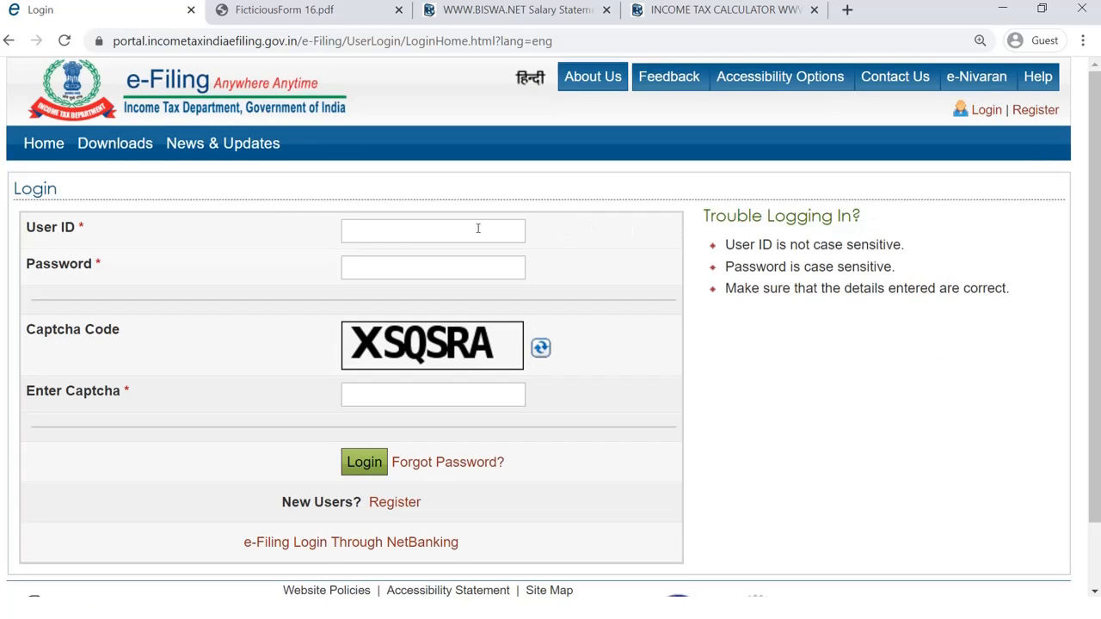
Enter the user ID and the account password in the e-Filing login form.
{"action": "left_click", "coordinate": [380, 233]}
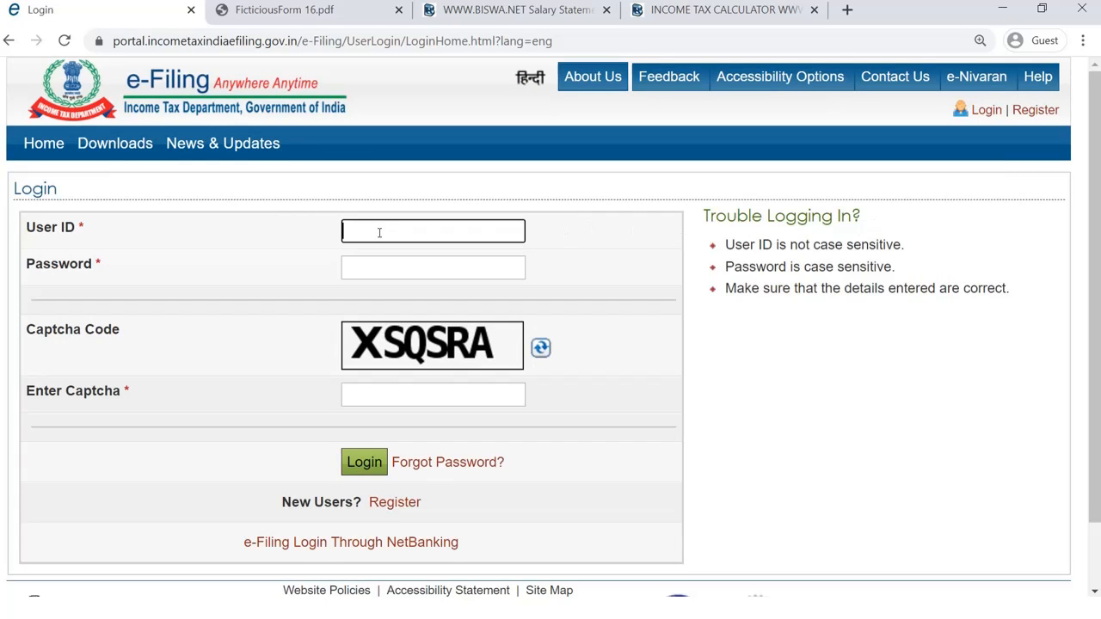
{"action": "left_click", "coordinate": [1083, 42]}
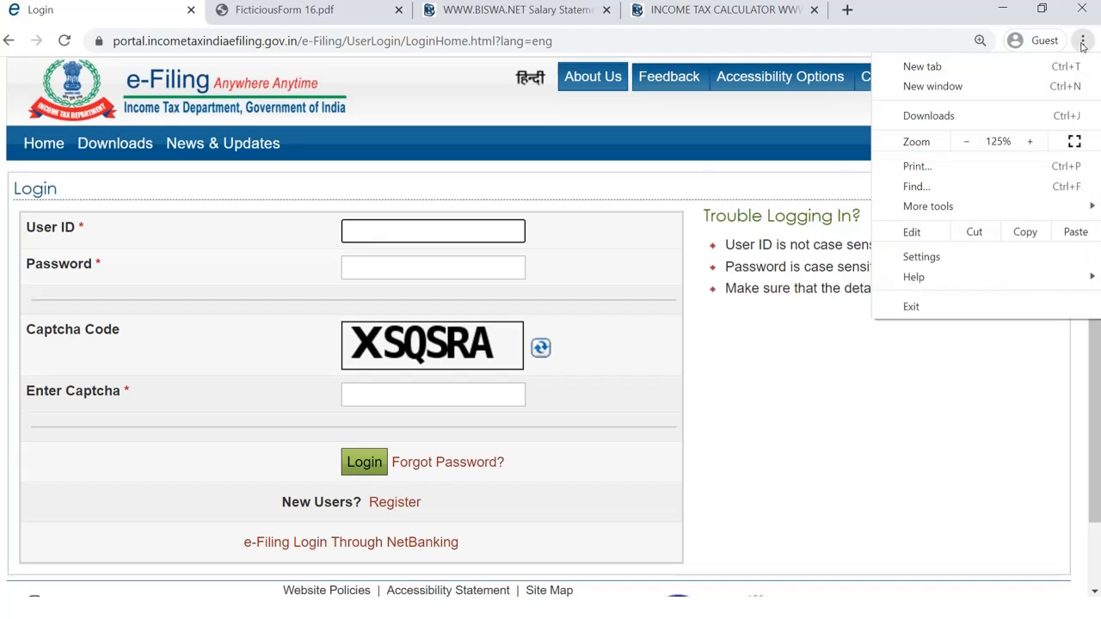
{"action": "left_click", "coordinate": [1030, 142]}
{"action": "left_click", "coordinate": [470, 270]}
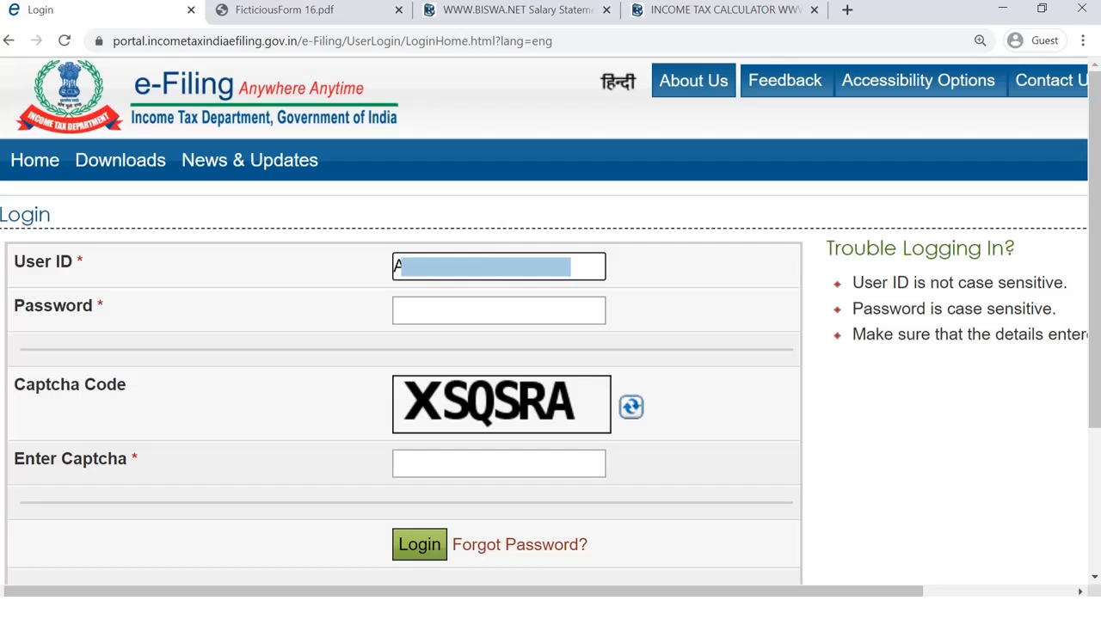
{"action": "left_click", "coordinate": [422, 315]}
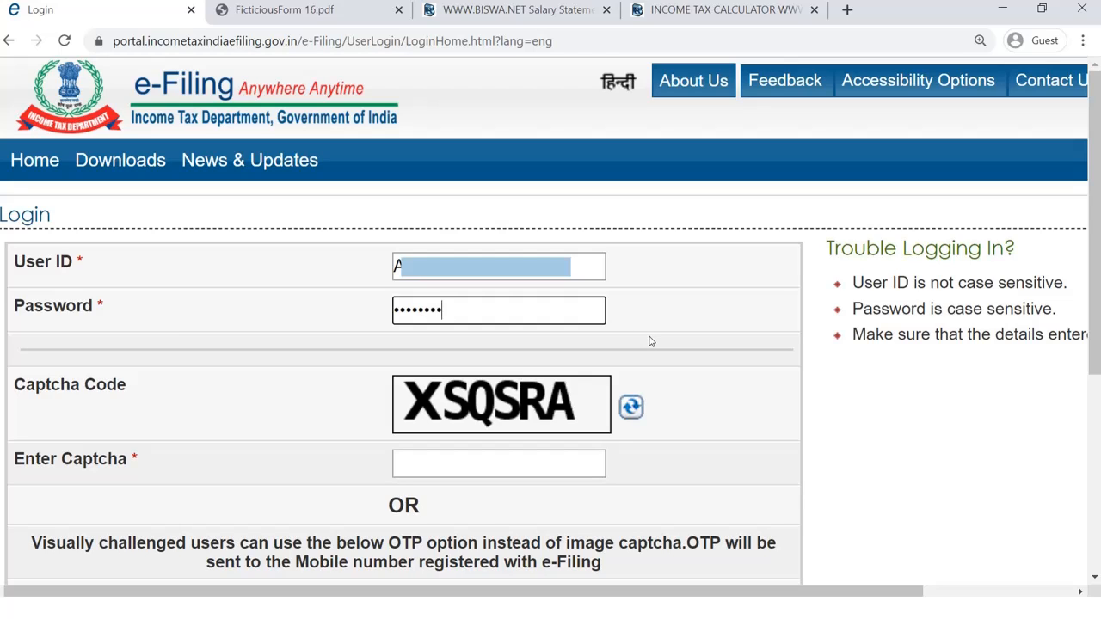
{"action": "type", "text": "•••••"}
Enter the displayed captcha code in capital letters and log in to the e-Filing account.
{"action": "left_click", "coordinate": [452, 468]}
{"action": "scroll", "coordinate": [457, 463], "scroll_direction": "down", "scroll_amount": 1}
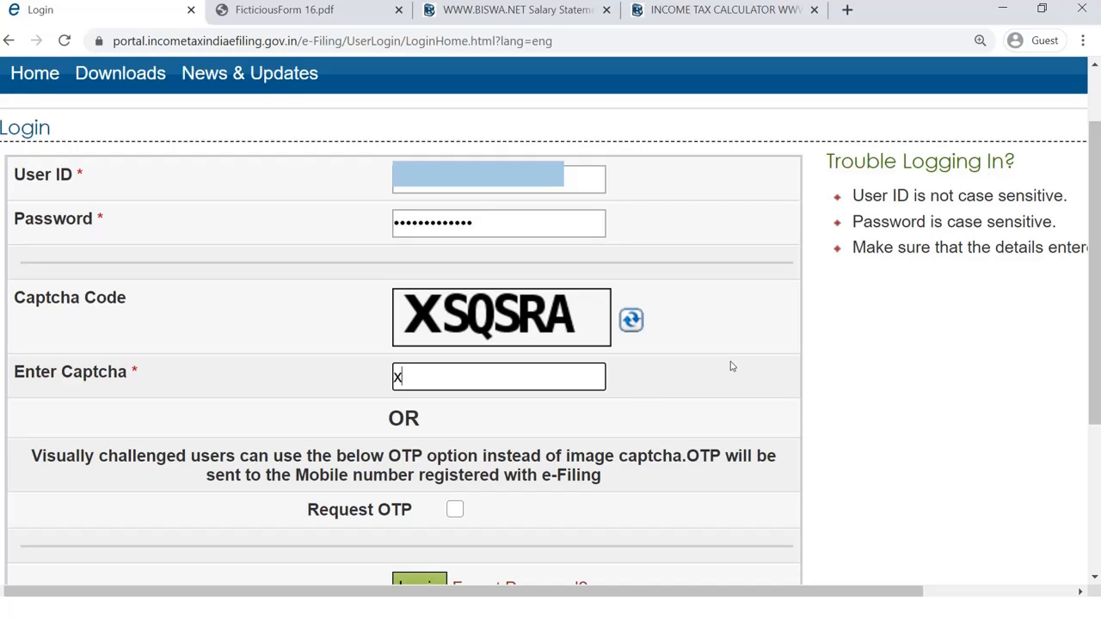
{"action": "key", "text": "BackSpace"}
{"action": "type", "text": "XSQSRA"}
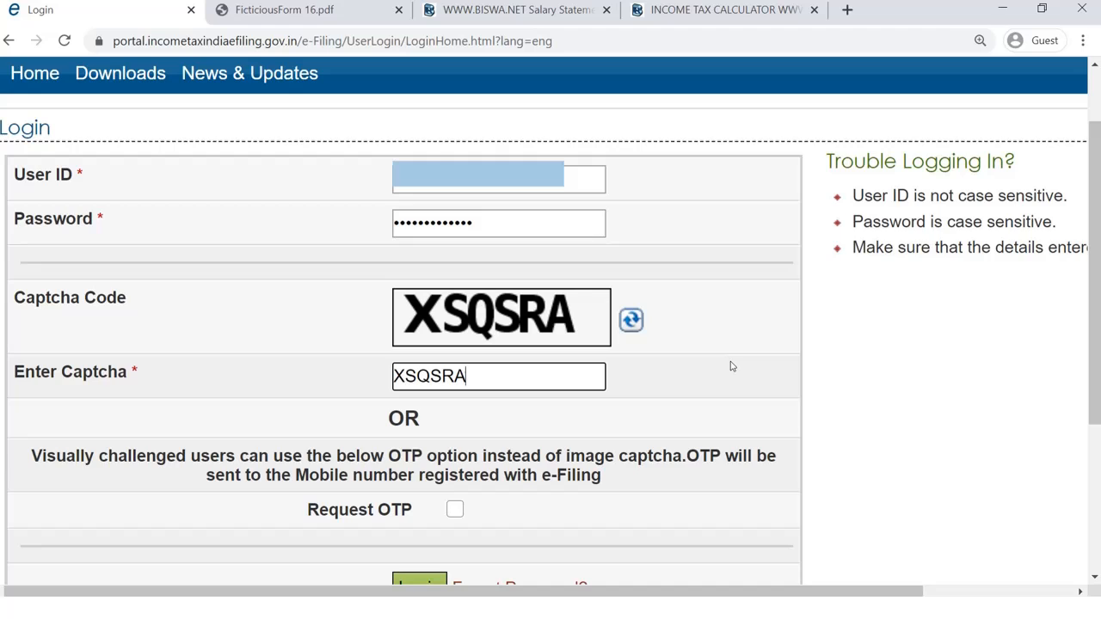
{"action": "scroll", "coordinate": [731, 367], "scroll_direction": "down", "scroll_amount": 2}
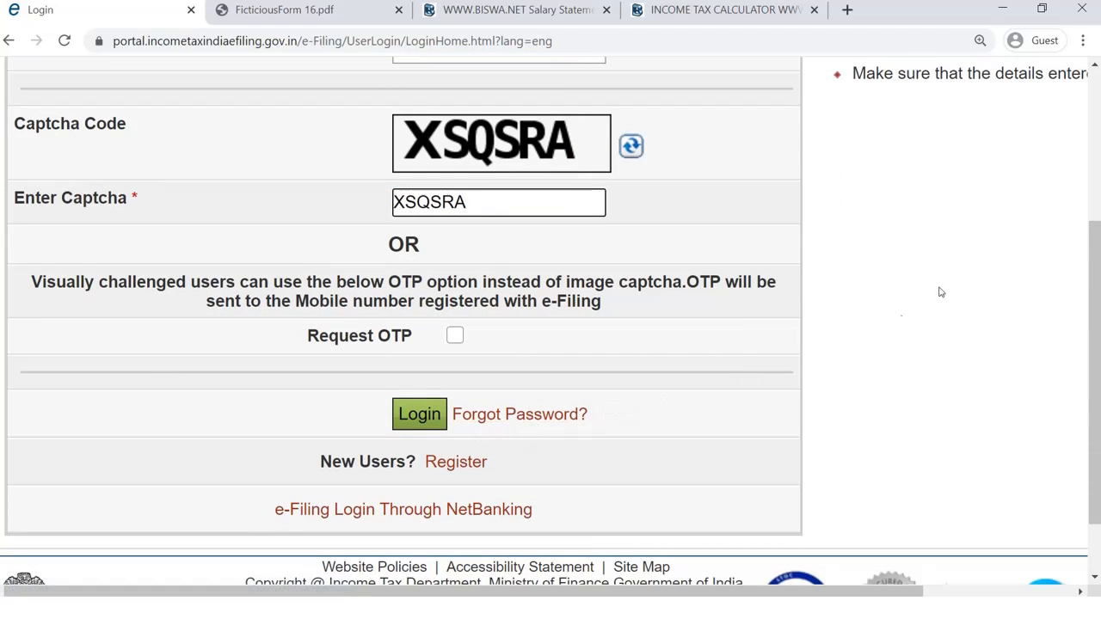
{"action": "scroll", "coordinate": [634, 388], "scroll_direction": "up", "scroll_amount": 2}
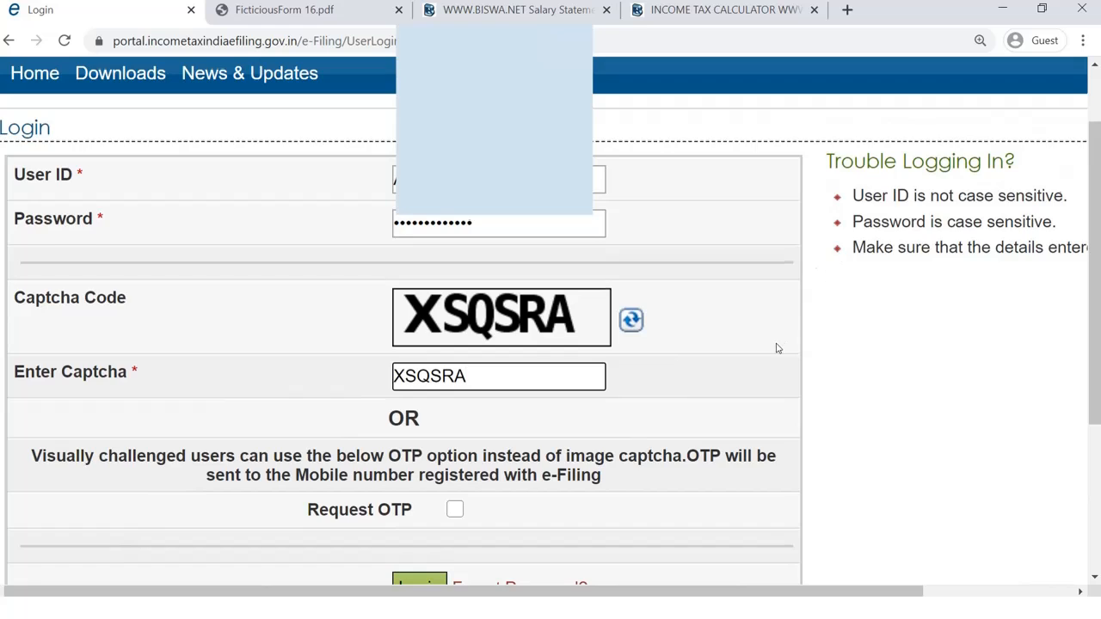
{"action": "scroll", "coordinate": [777, 349], "scroll_direction": "down", "scroll_amount": 1}
{"action": "scroll", "coordinate": [634, 418], "scroll_direction": "down", "scroll_amount": 1}
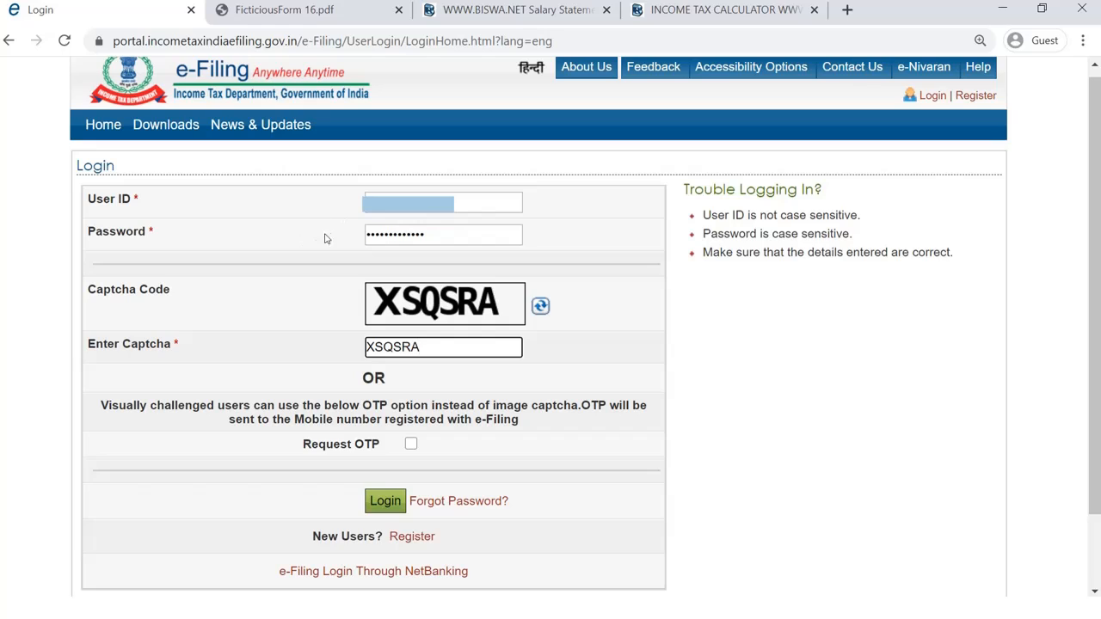
{"action": "left_click", "coordinate": [385, 502]}
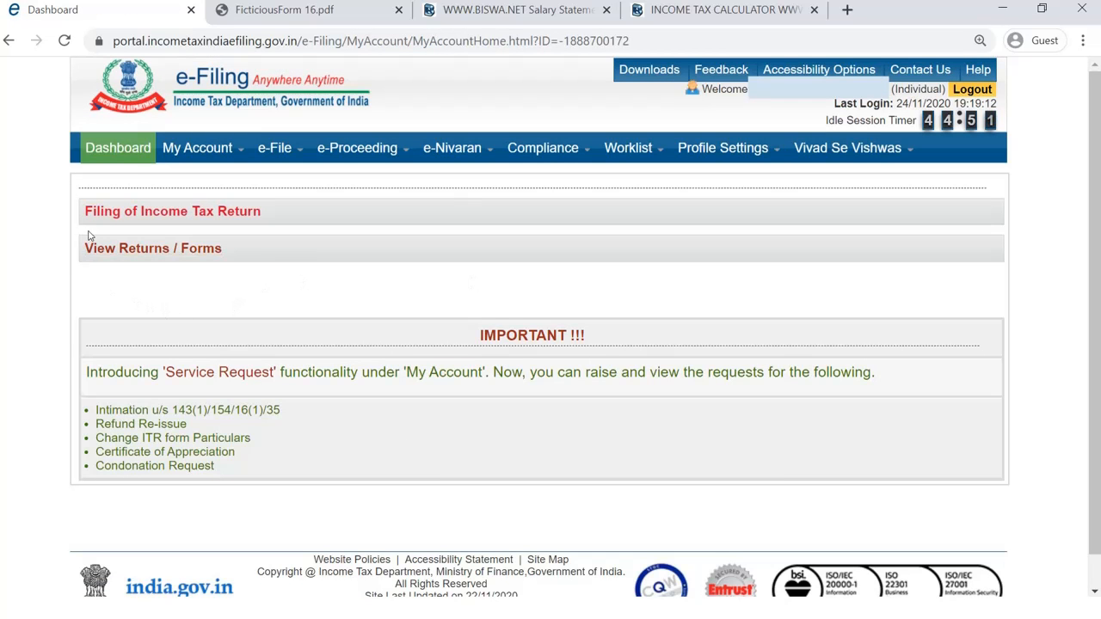
Start filing an income tax return for assessment year 2020-21 with form ITR-1.
{"action": "left_click", "coordinate": [178, 213]}
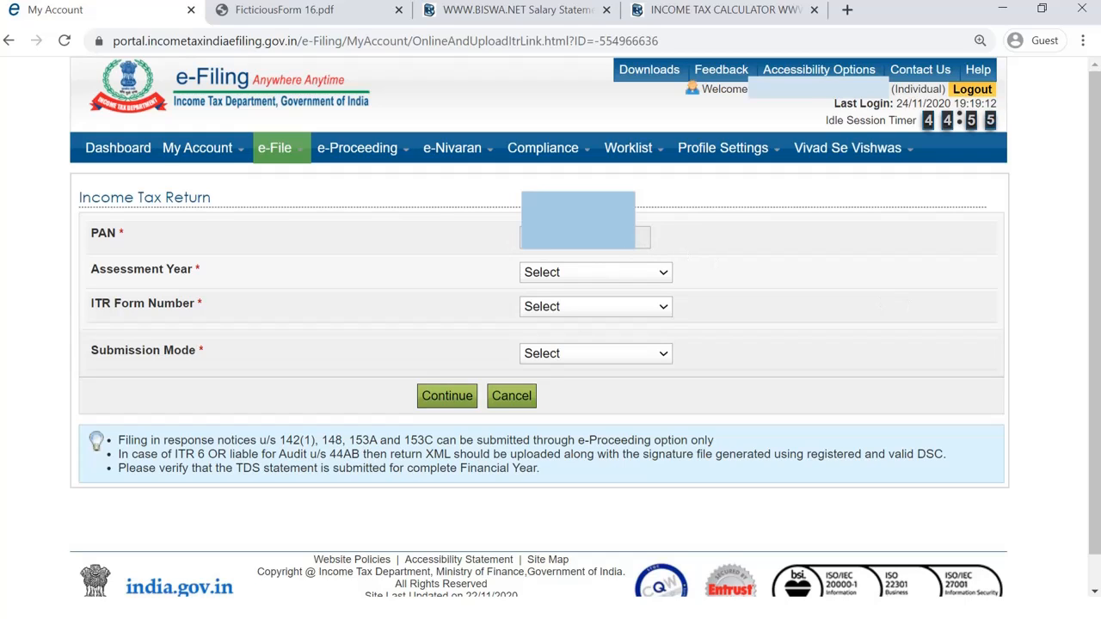
{"action": "left_click", "coordinate": [551, 273]}
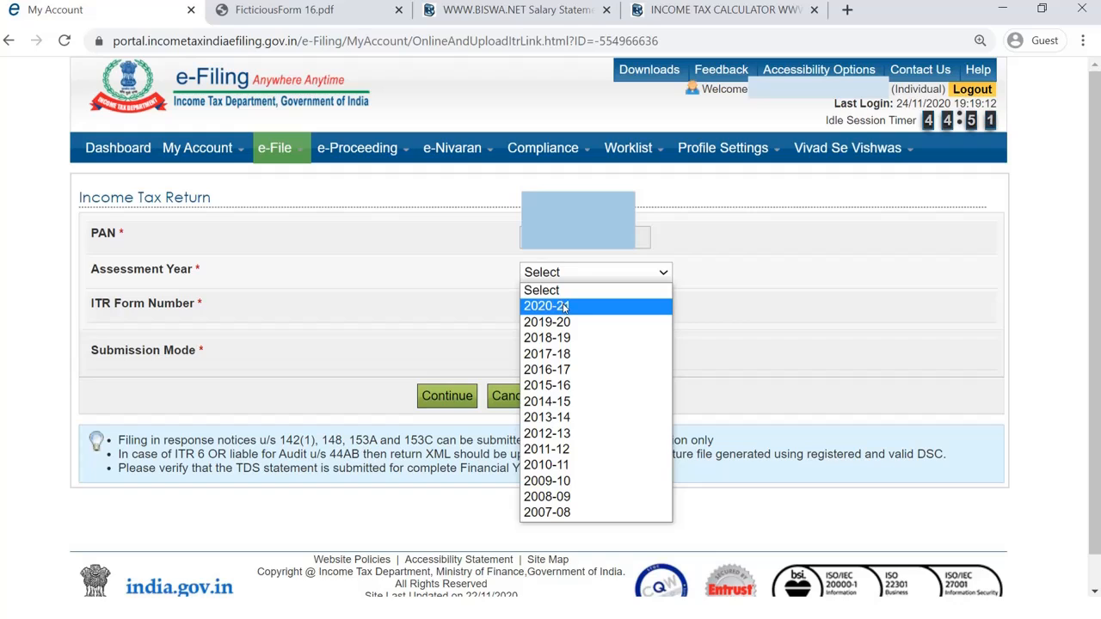
{"action": "left_click", "coordinate": [564, 307]}
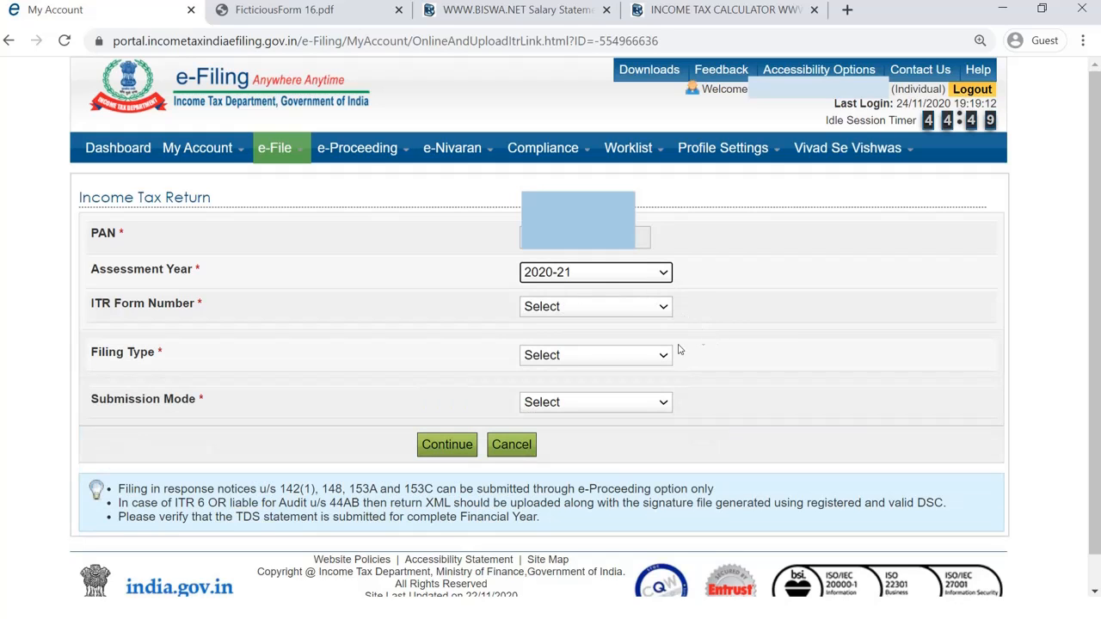
{"action": "left_click", "coordinate": [636, 309]}
{"action": "left_click", "coordinate": [596, 341]}
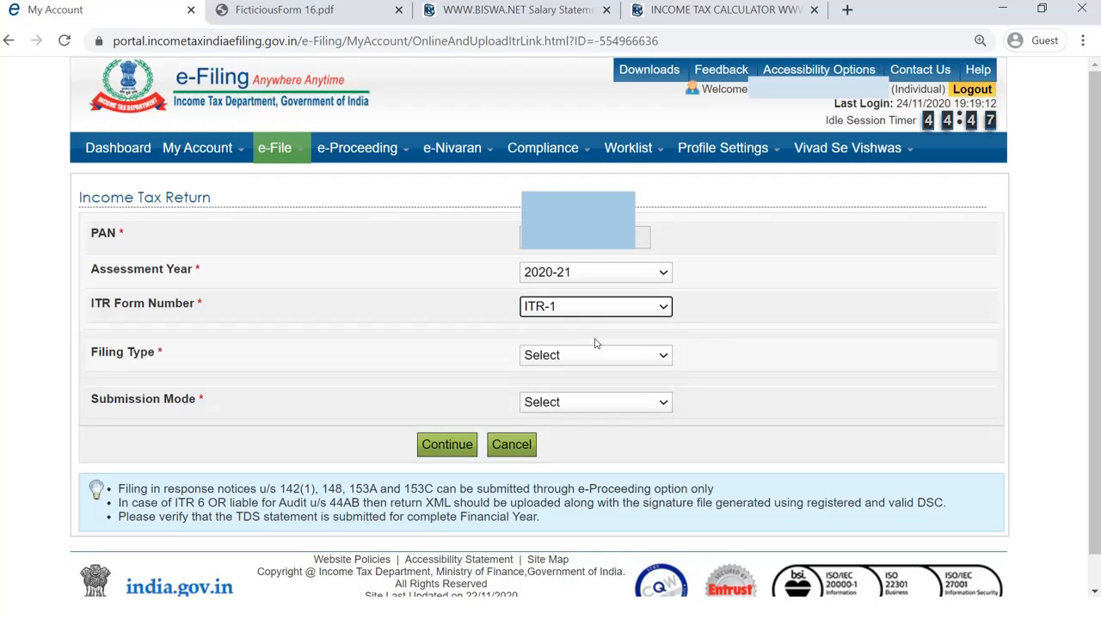
Set the filing type to Original/Revised Return and the submission mode to Prepare and Submit Online.
{"action": "left_click", "coordinate": [604, 356]}
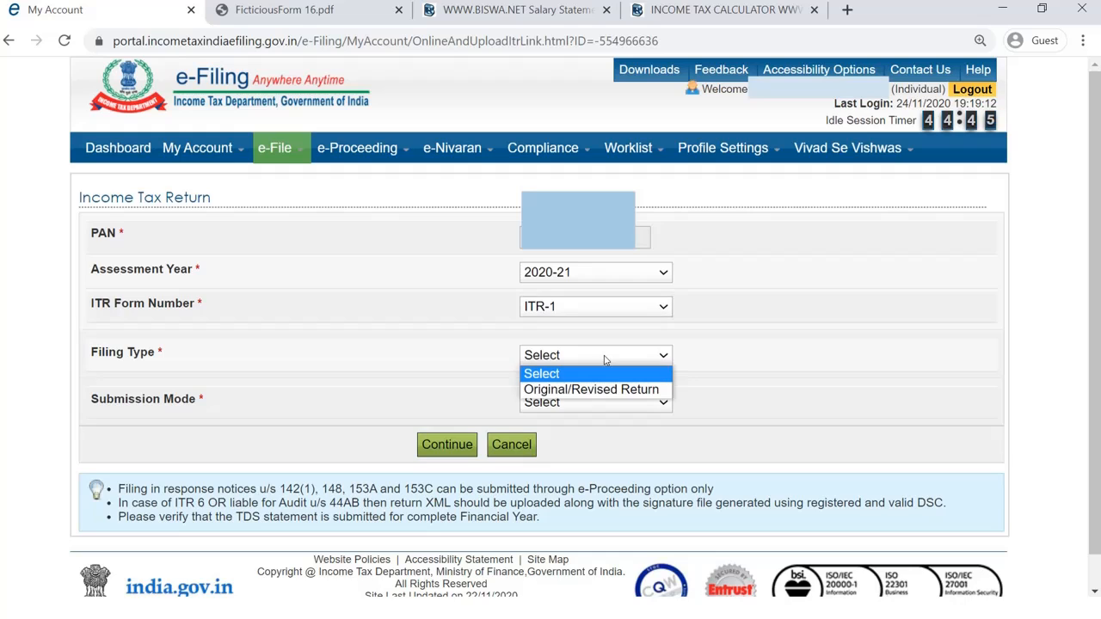
{"action": "left_click", "coordinate": [601, 391]}
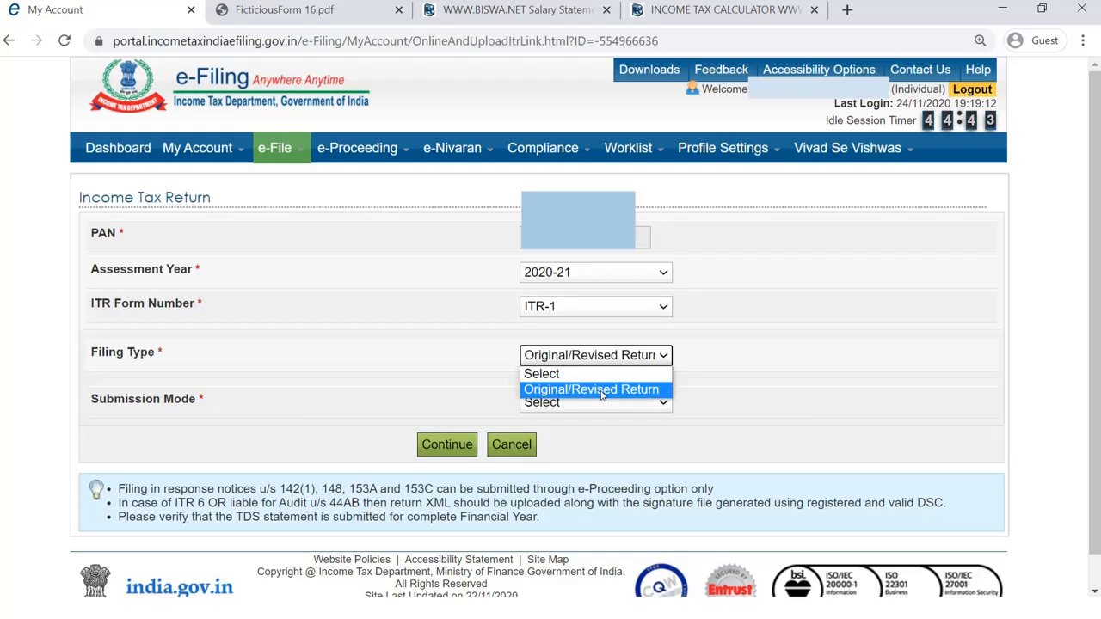
{"action": "scroll", "coordinate": [530, 385], "scroll_direction": "down", "scroll_amount": 1}
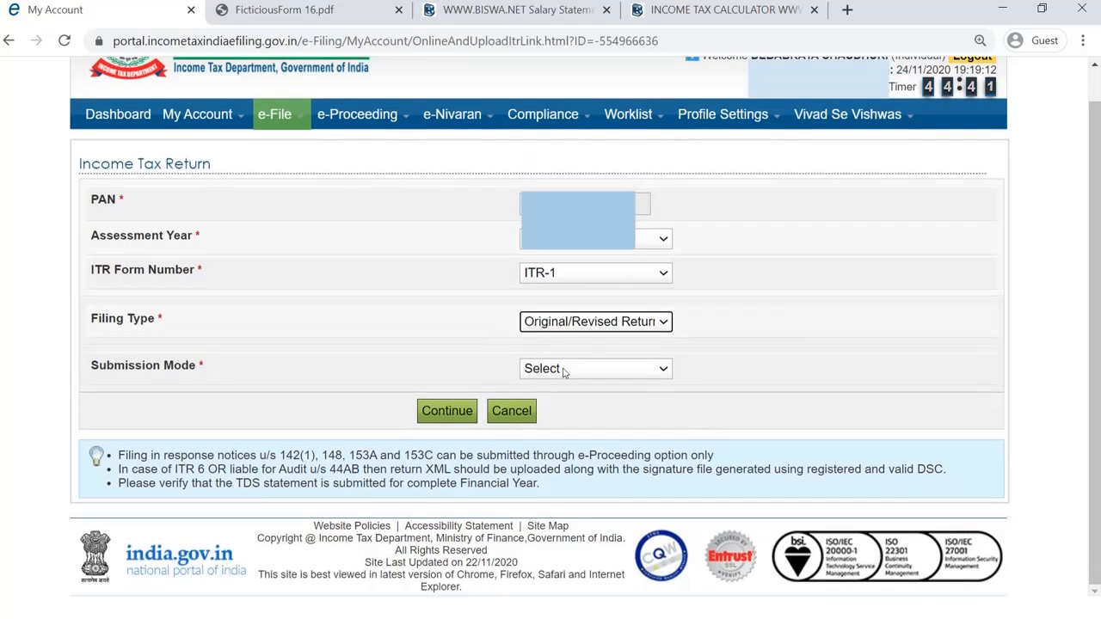
{"action": "left_click", "coordinate": [565, 371]}
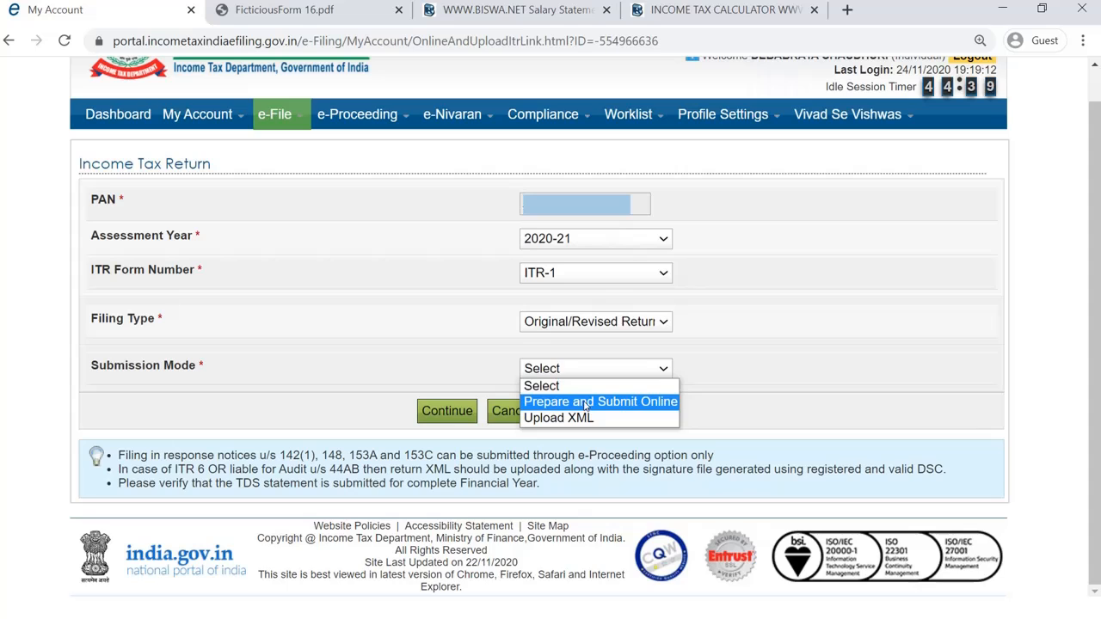
{"action": "left_click", "coordinate": [584, 410]}
{"action": "scroll", "coordinate": [583, 401], "scroll_direction": "down", "scroll_amount": 3}
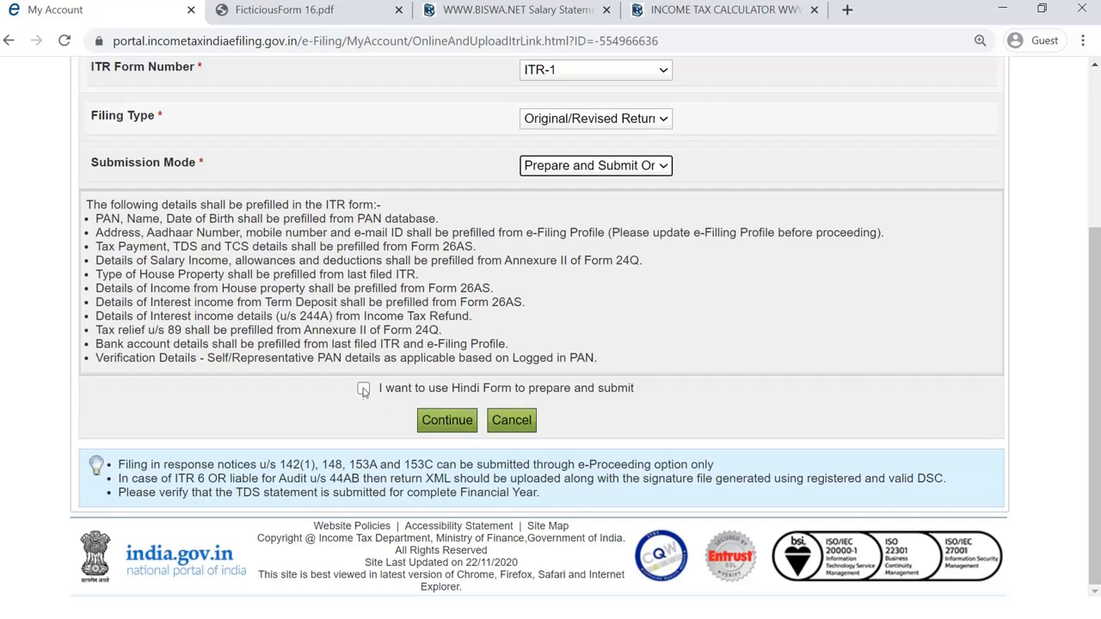
Continue with the return, agree to check all the prefilled data, and open the online ITR-1 form.
{"action": "left_click", "coordinate": [441, 424]}
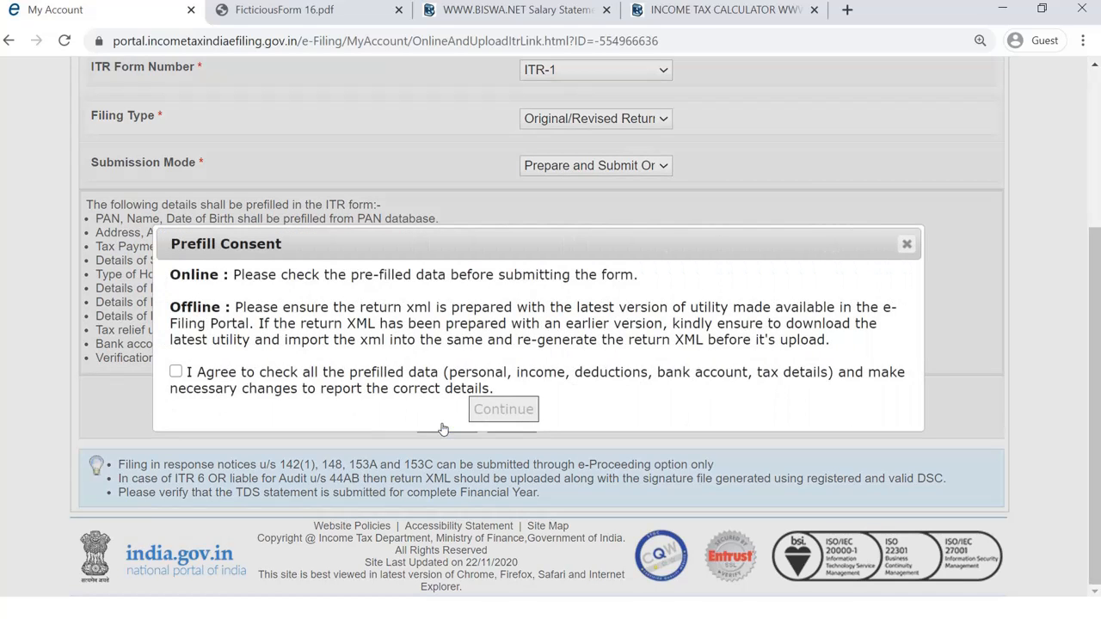
{"action": "left_click", "coordinate": [176, 371]}
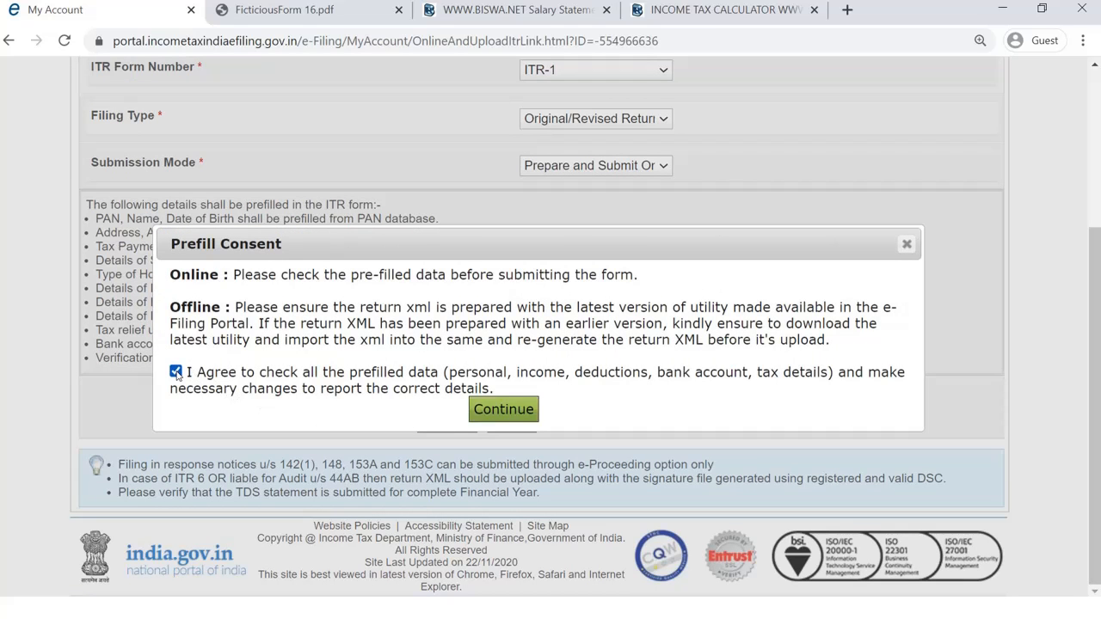
{"action": "left_click", "coordinate": [505, 410]}
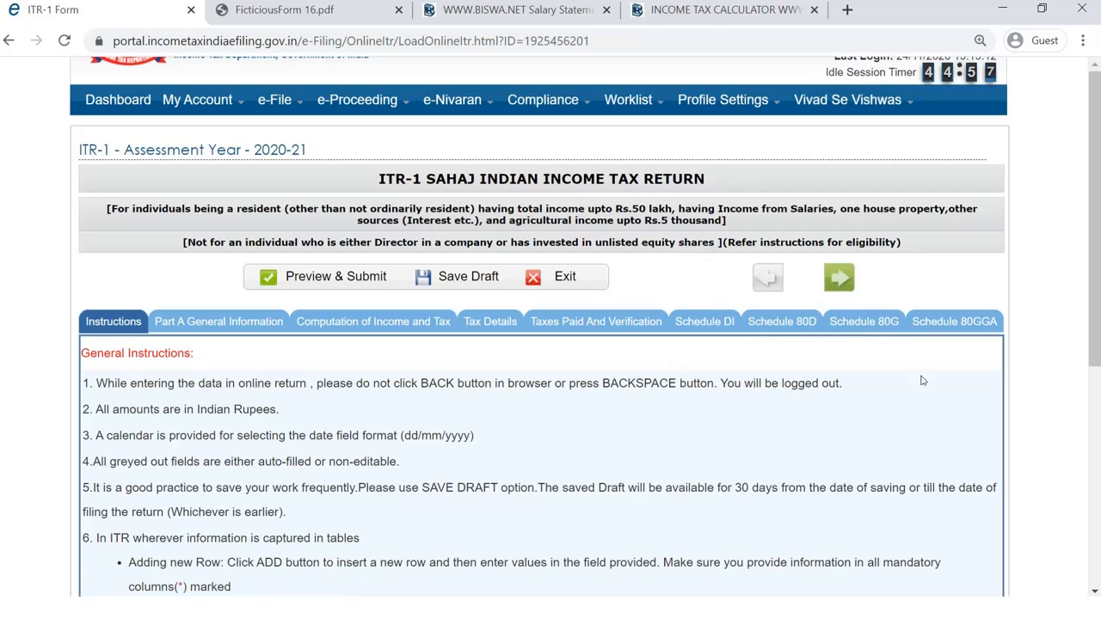
Read through the general instructions of the ITR-1 form, covering data entry, drafts, table rows and Aadhaar details.
{"action": "scroll", "coordinate": [579, 346], "scroll_direction": "down", "scroll_amount": 5}
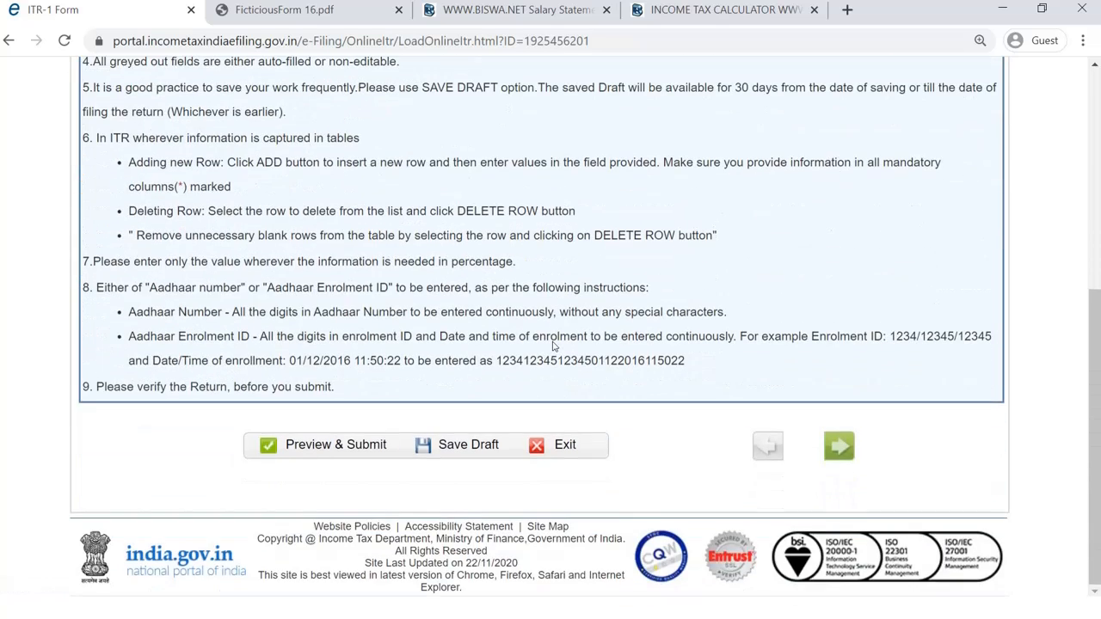
{"action": "scroll", "coordinate": [553, 341], "scroll_direction": "up", "scroll_amount": 5}
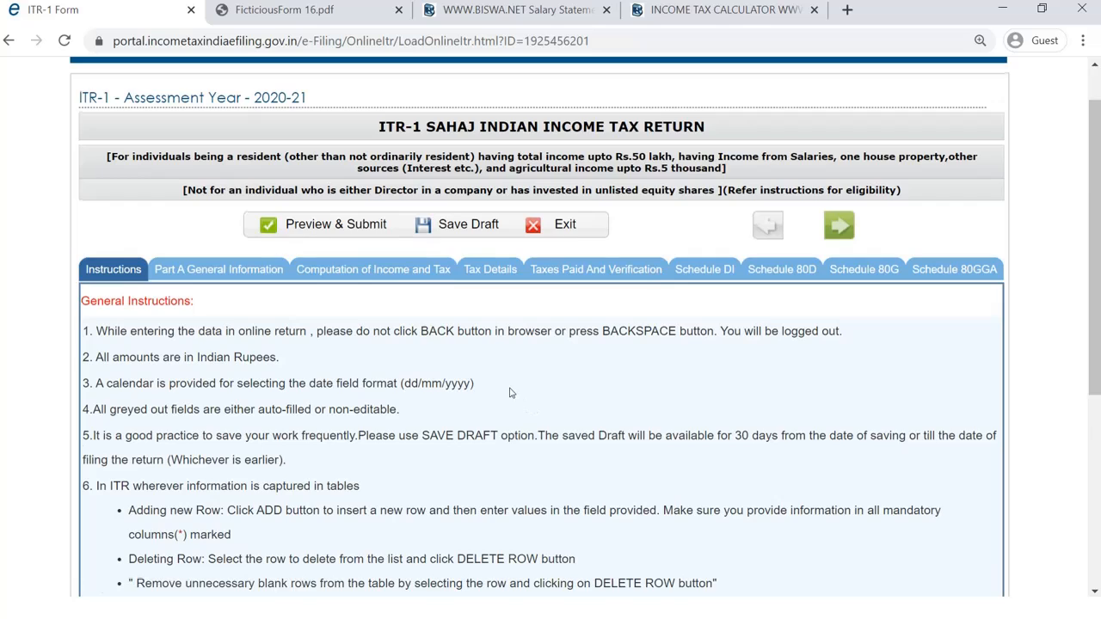
{"action": "scroll", "coordinate": [511, 388], "scroll_direction": "down", "scroll_amount": 3}
{"action": "scroll", "coordinate": [510, 388], "scroll_direction": "up", "scroll_amount": 3}
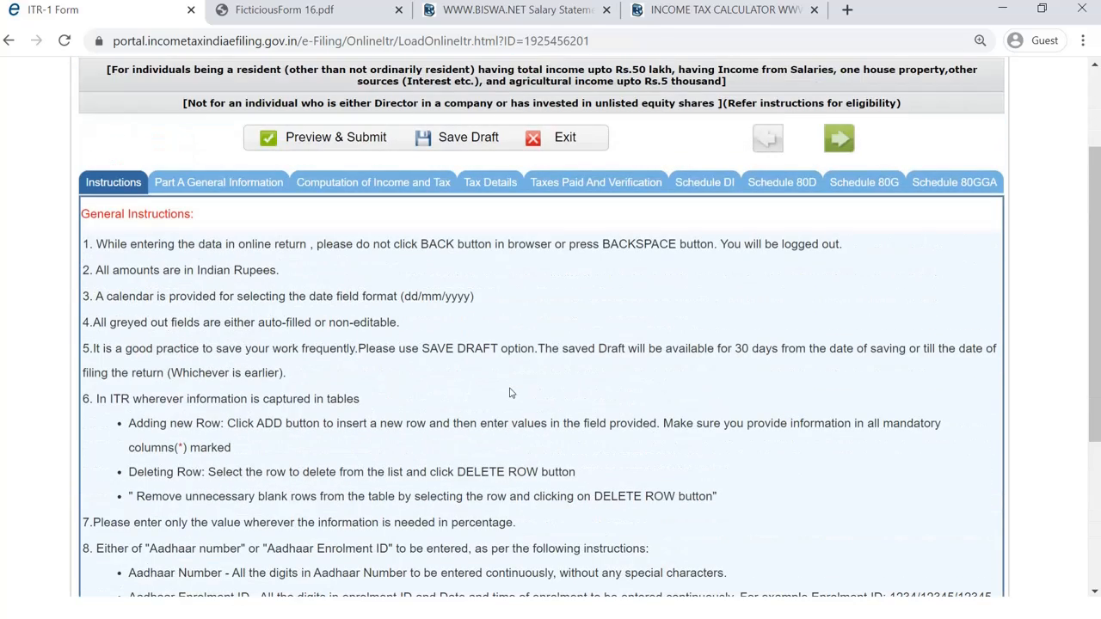
{"action": "scroll", "coordinate": [511, 391], "scroll_direction": "down", "scroll_amount": 2}
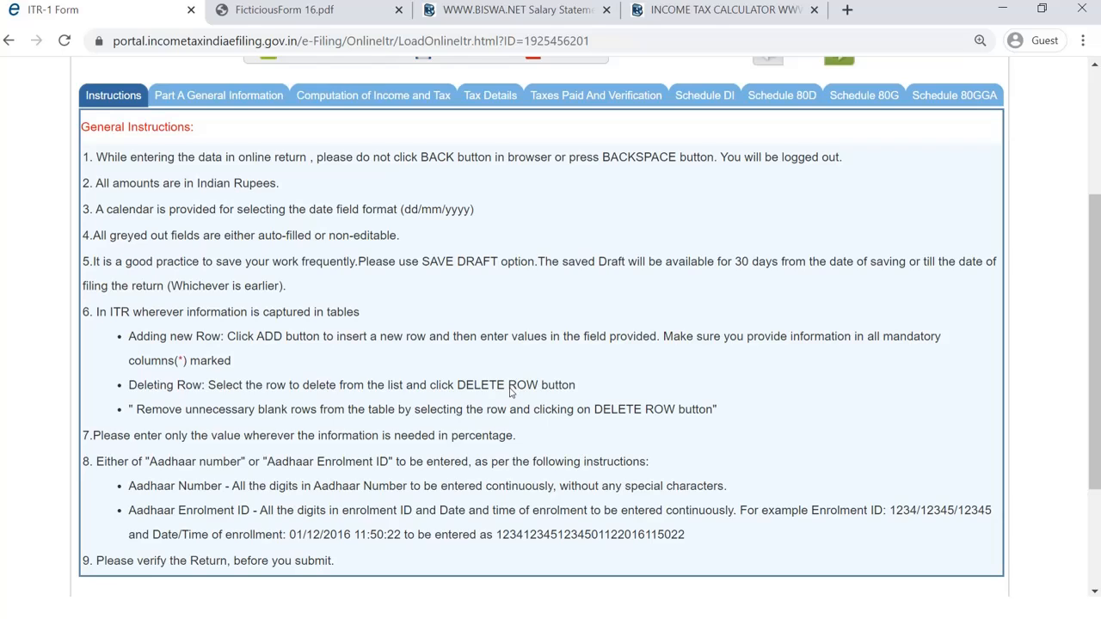
{"action": "scroll", "coordinate": [511, 391], "scroll_direction": "down", "scroll_amount": 2}
{"action": "scroll", "coordinate": [452, 336], "scroll_direction": "up", "scroll_amount": 2}
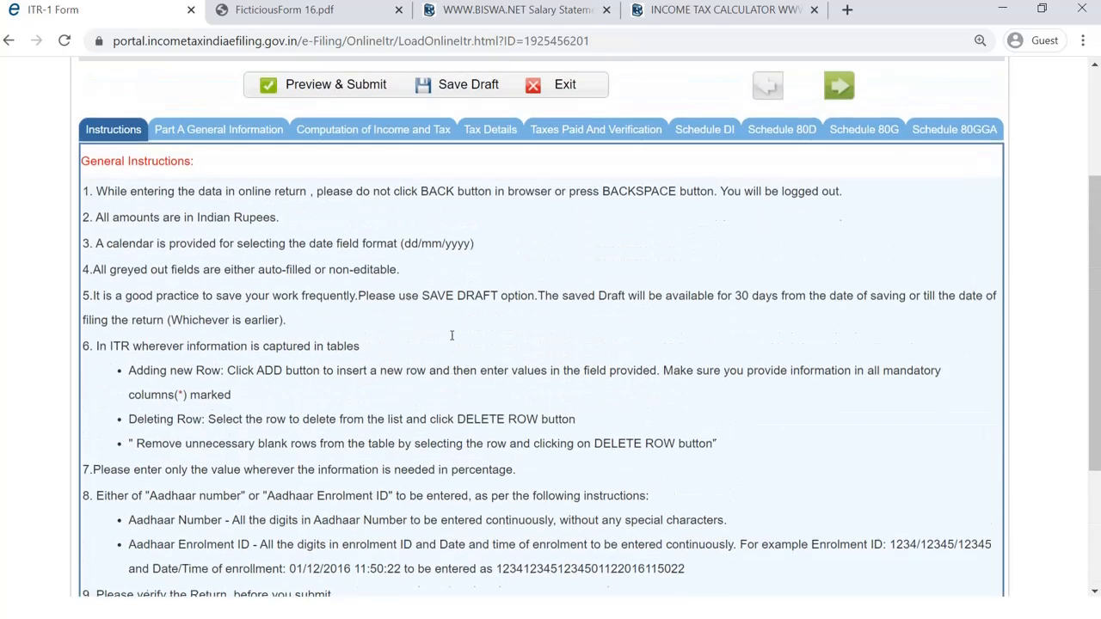
{"action": "scroll", "coordinate": [451, 335], "scroll_direction": "up", "scroll_amount": 1}
{"action": "scroll", "coordinate": [382, 295], "scroll_direction": "down", "scroll_amount": 1}
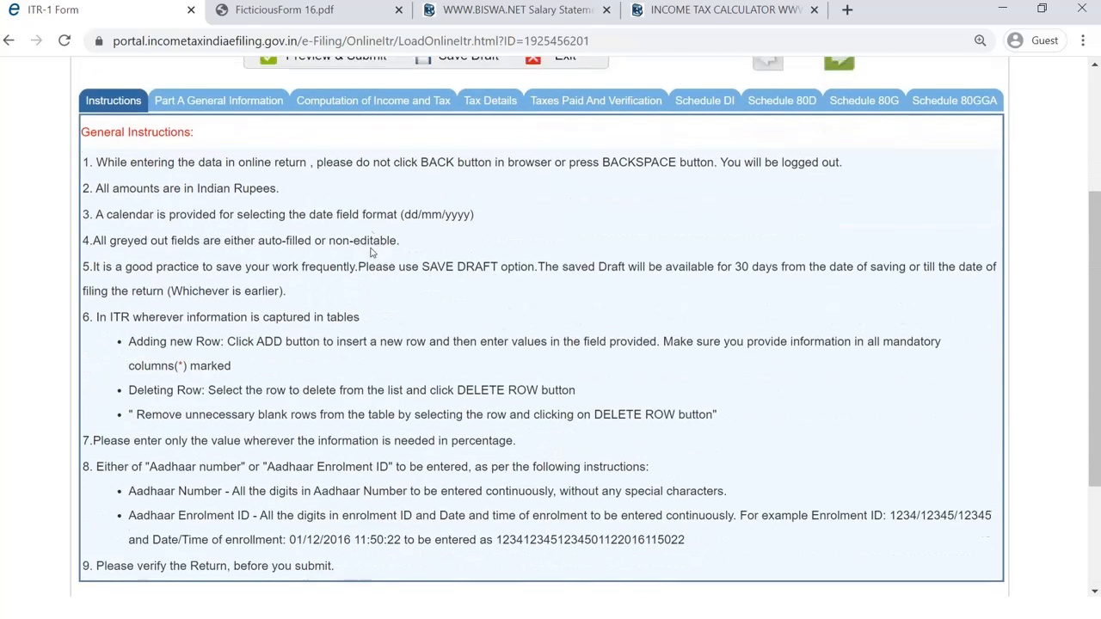
Go to Part A General Information and set the nature of employment to State Government.
{"action": "scroll", "coordinate": [420, 246], "scroll_direction": "up", "scroll_amount": 2}
{"action": "left_click", "coordinate": [842, 230]}
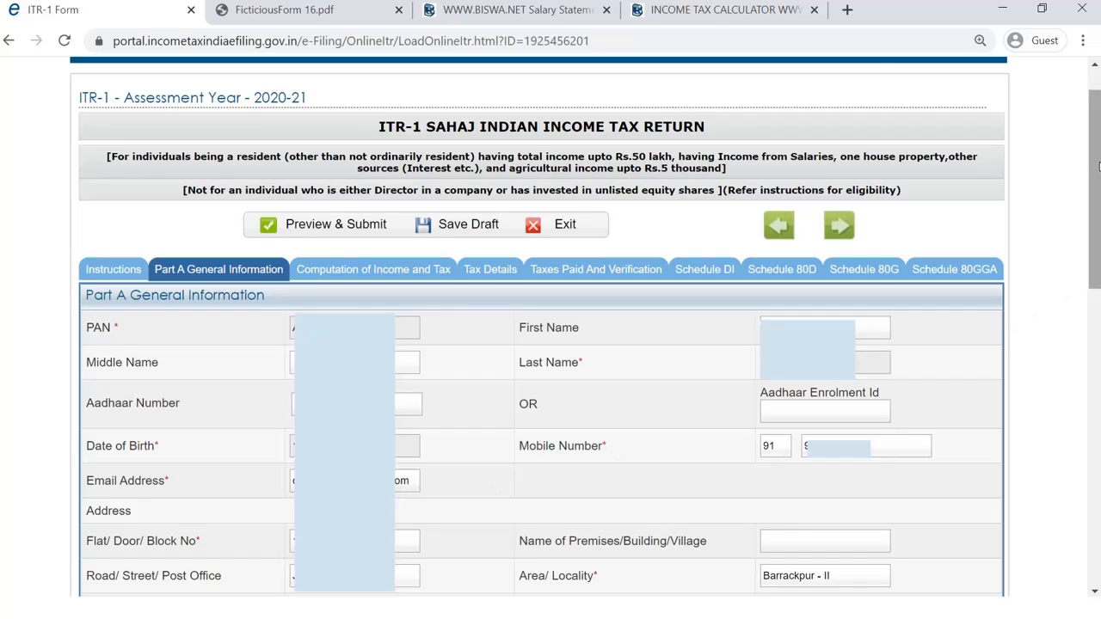
{"action": "left_click_drag", "start_coordinate": [1097, 164], "coordinate": [1096, 323]}
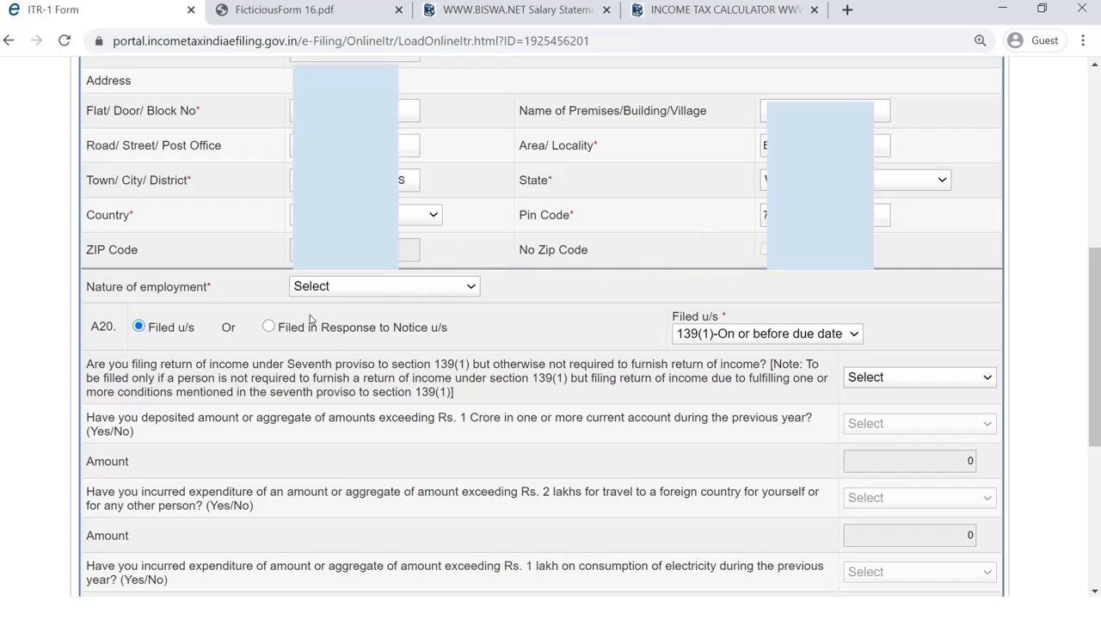
{"action": "left_click", "coordinate": [390, 291]}
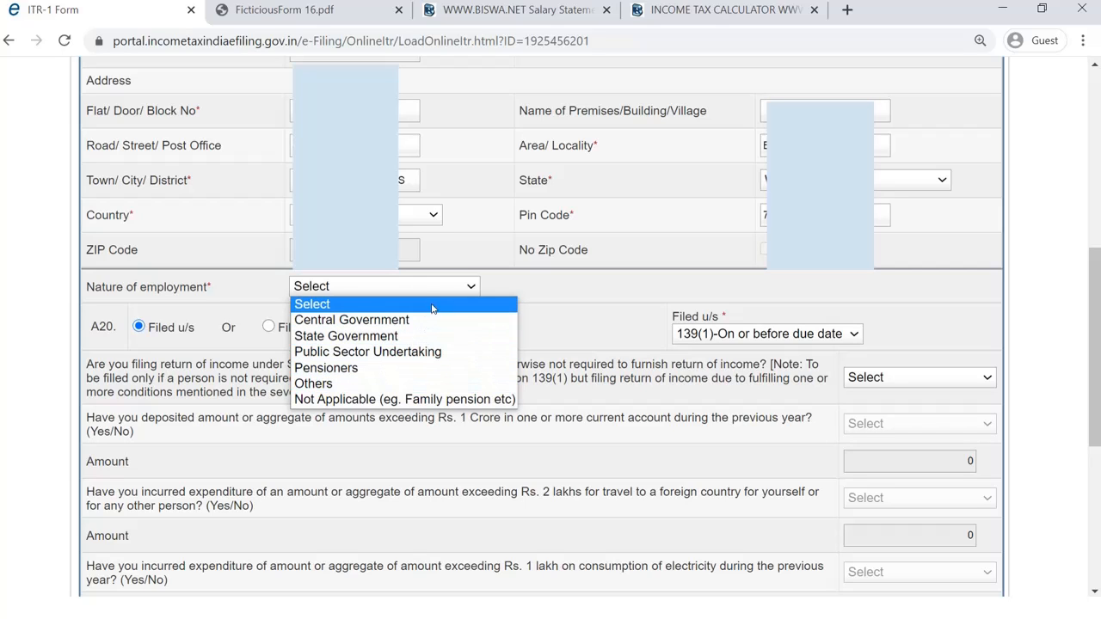
{"action": "left_click", "coordinate": [381, 337]}
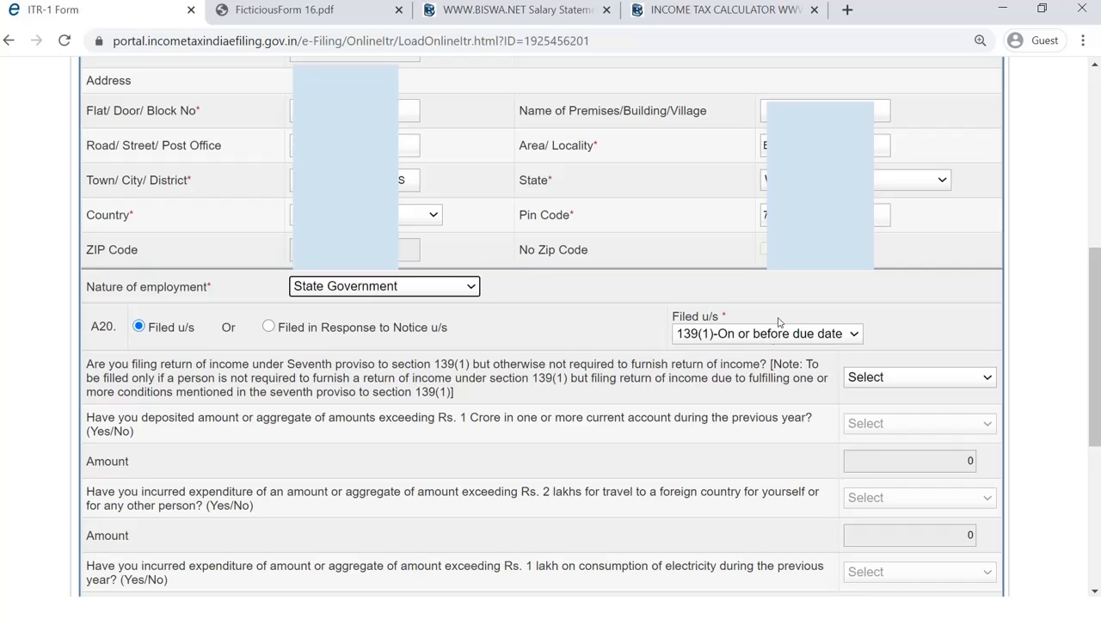
Keep the filing section at 139(1)-On or before due date and answer NO to filing under the Seventh proviso to section 139(1).
{"action": "left_click", "coordinate": [815, 340]}
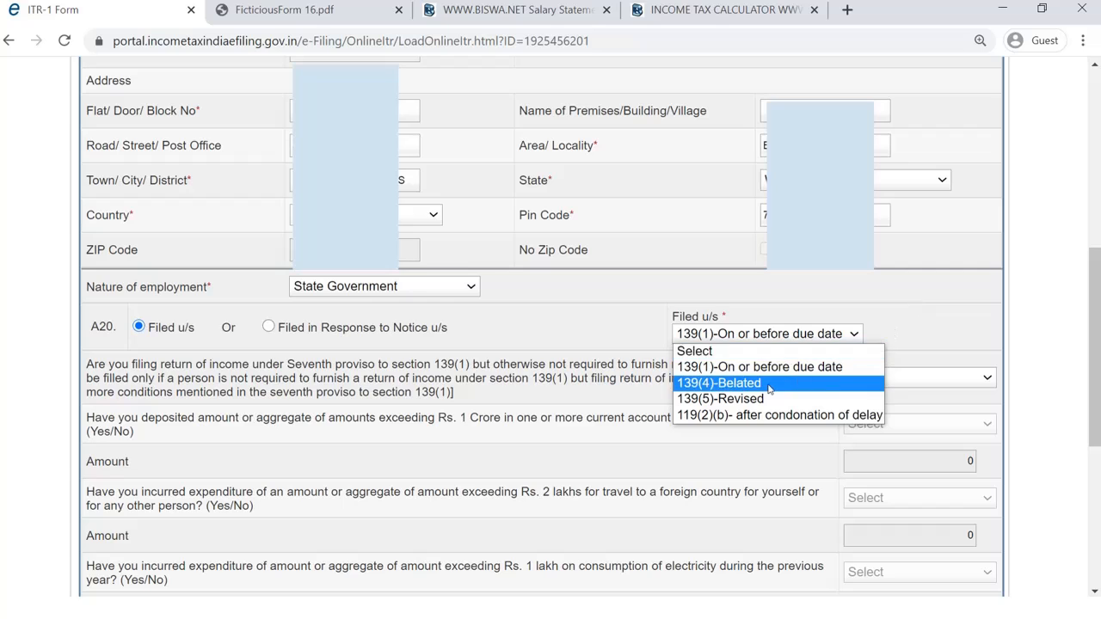
{"action": "left_click", "coordinate": [889, 290]}
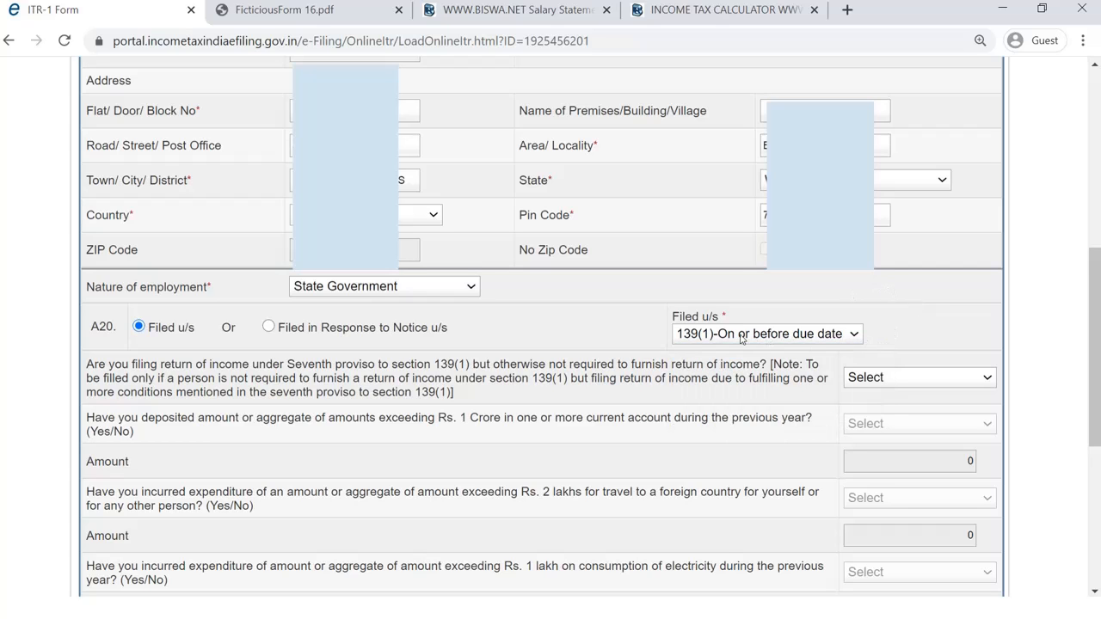
{"action": "scroll", "coordinate": [835, 299], "scroll_direction": "down", "scroll_amount": 2}
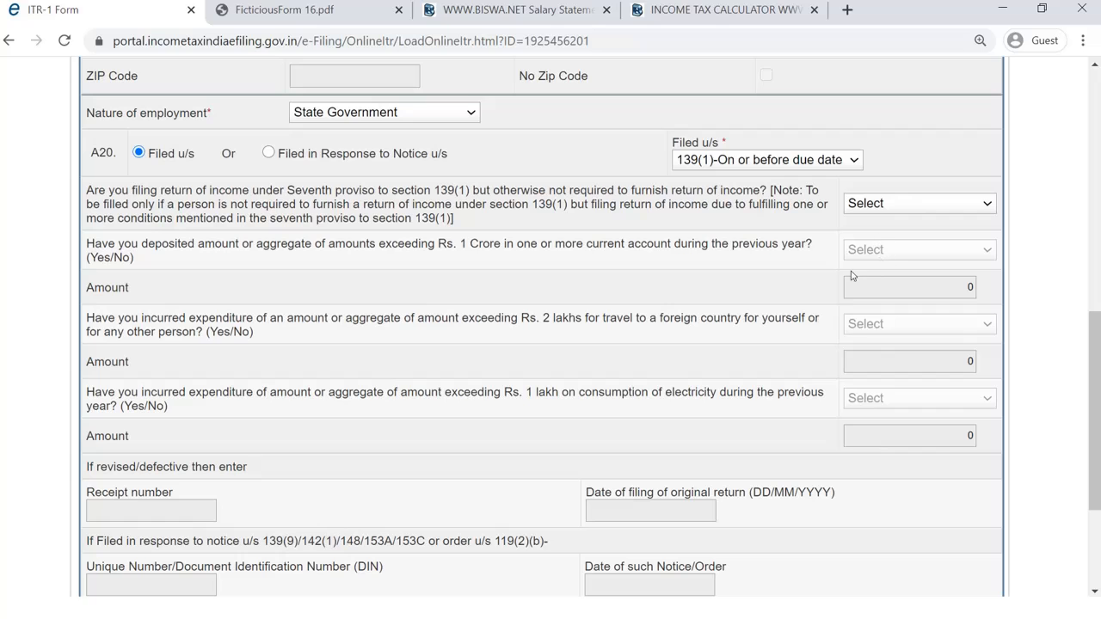
{"action": "left_click", "coordinate": [892, 205]}
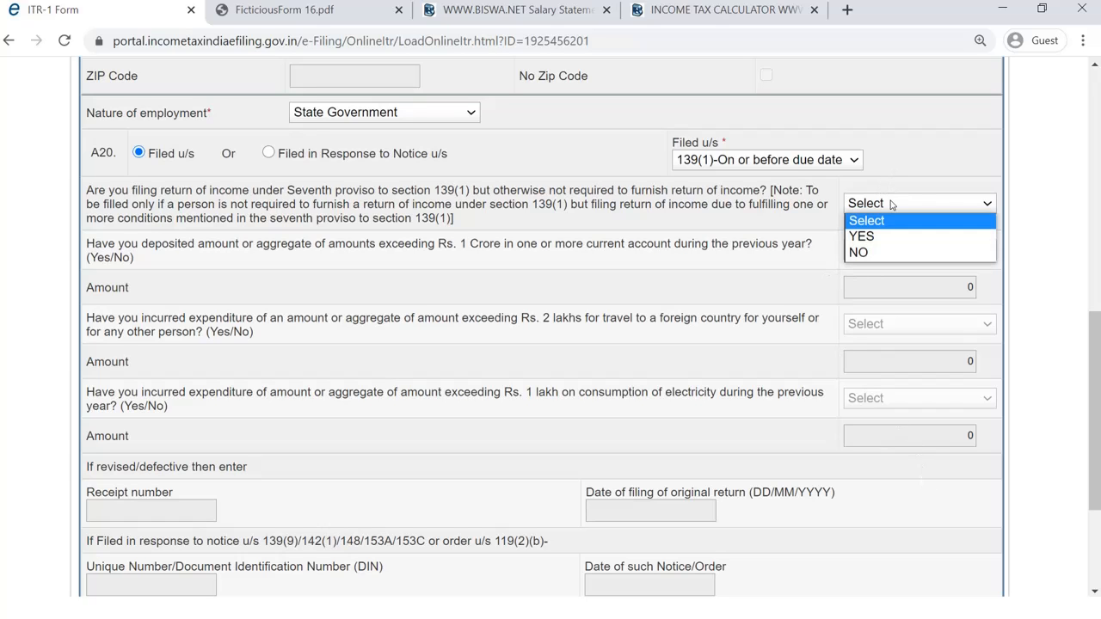
{"action": "left_click", "coordinate": [886, 188]}
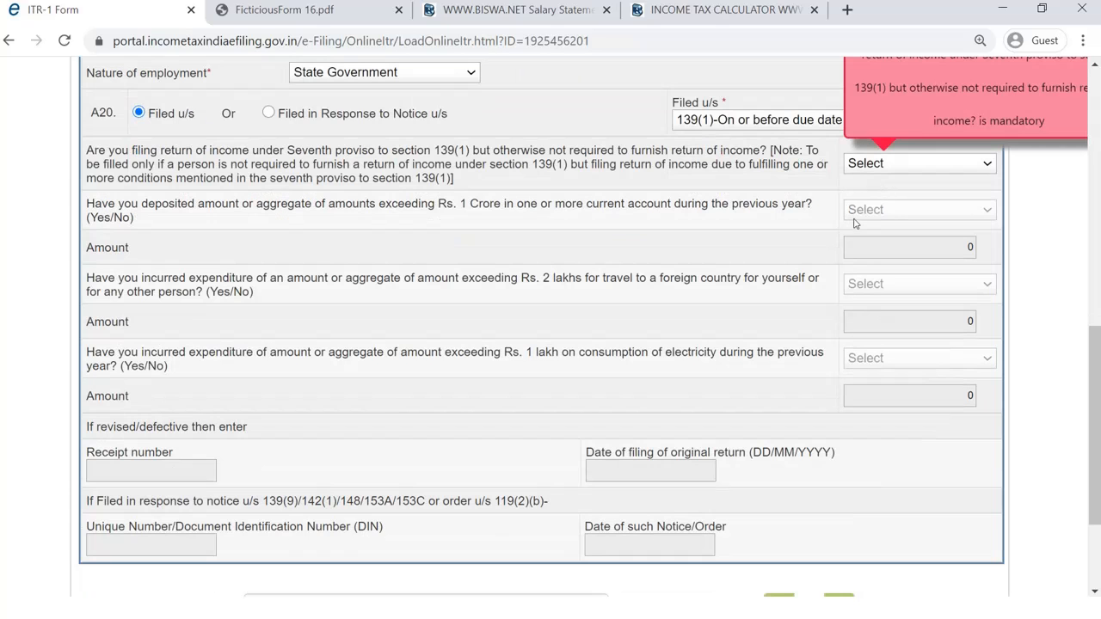
{"action": "scroll", "coordinate": [856, 211], "scroll_direction": "up", "scroll_amount": 1}
{"action": "left_click", "coordinate": [906, 251]}
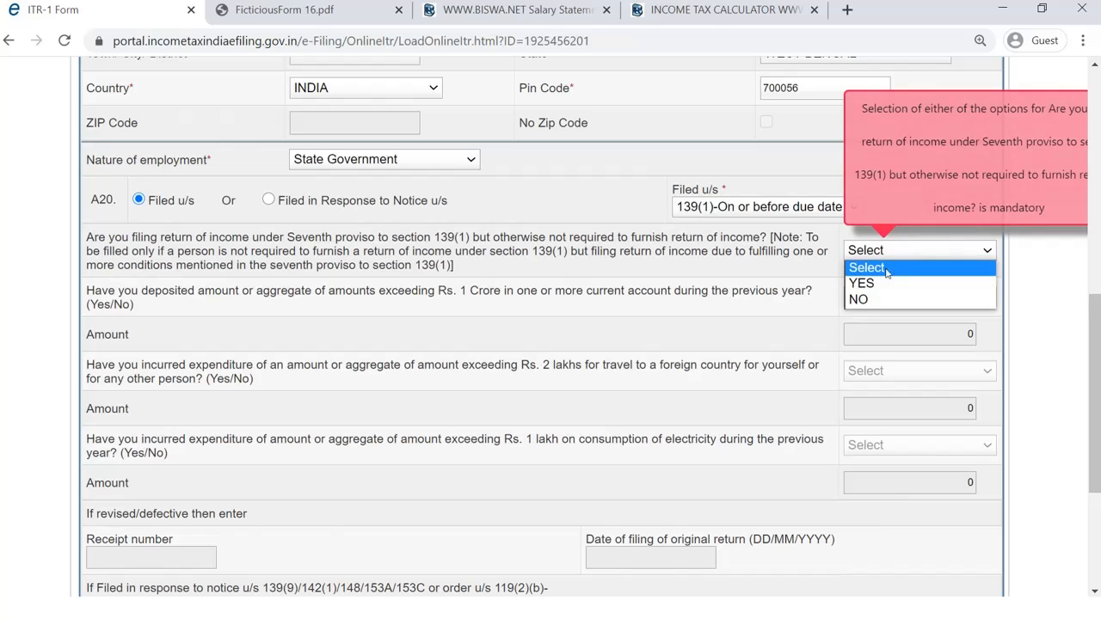
{"action": "left_click", "coordinate": [862, 300]}
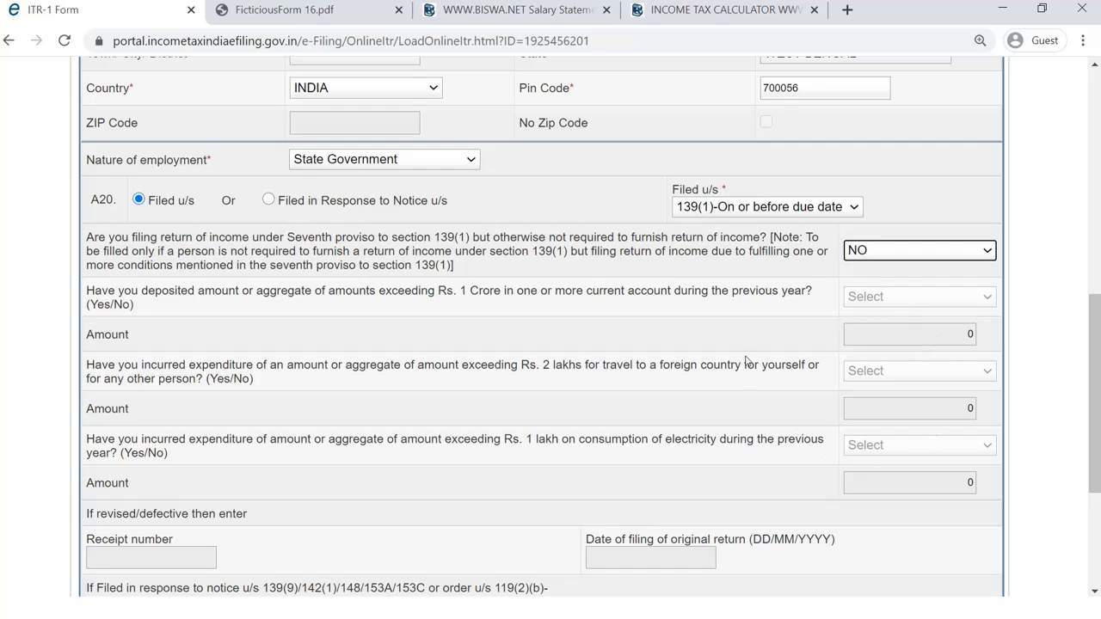
Proceed to Computation of Income and Tax, look over its fields, and select the Salary as per section 17(1) amount for entry.
{"action": "scroll", "coordinate": [747, 361], "scroll_direction": "down", "scroll_amount": 2}
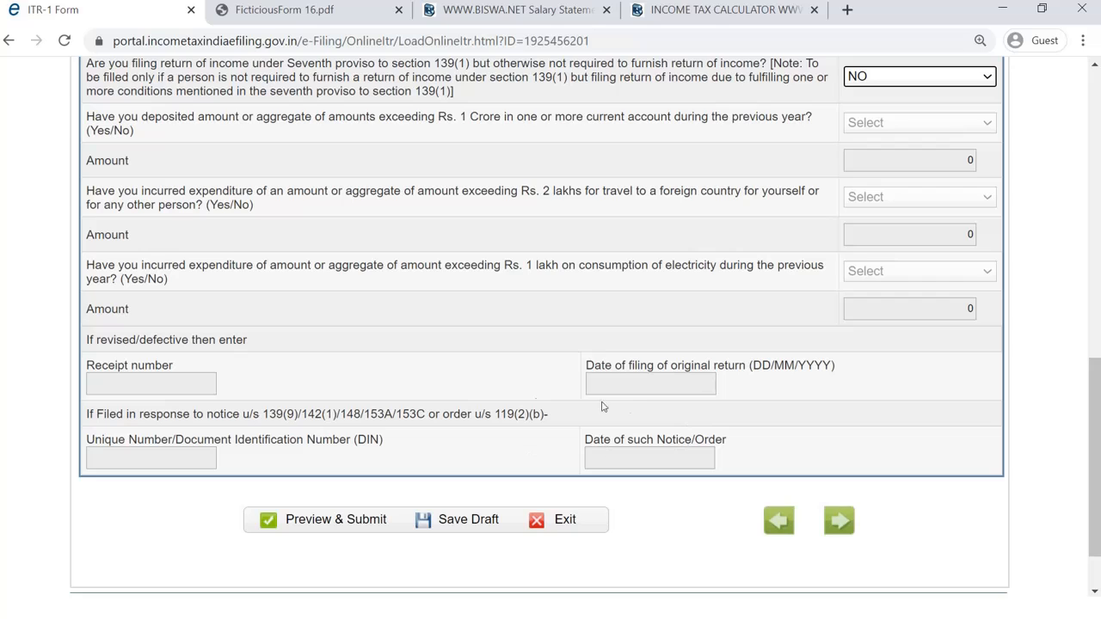
{"action": "left_click", "coordinate": [840, 523]}
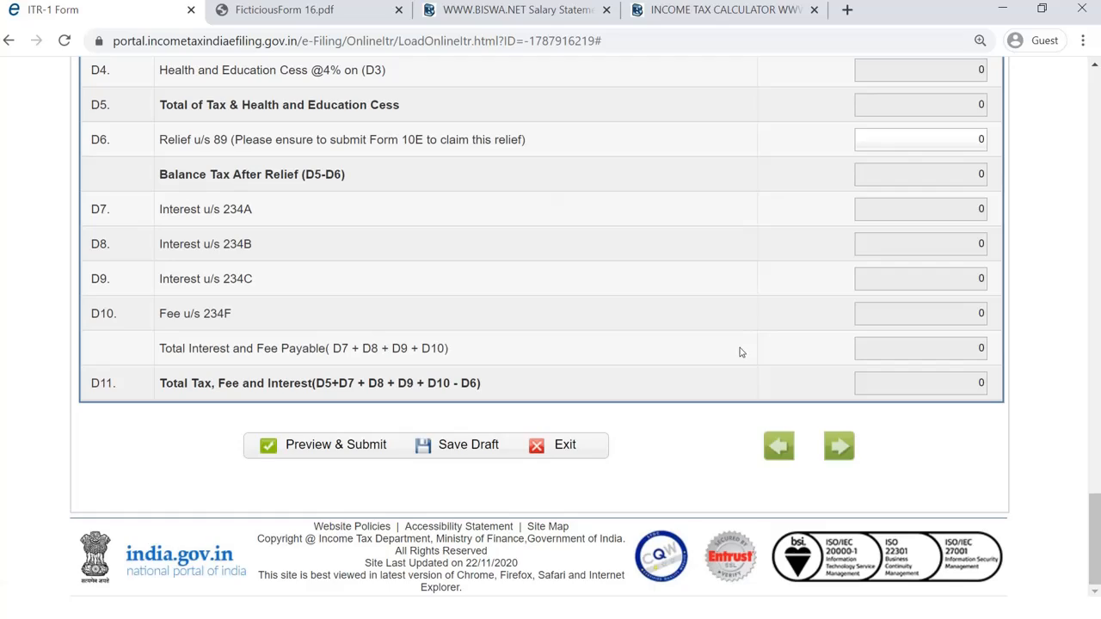
{"action": "scroll", "coordinate": [740, 352], "scroll_direction": "up", "scroll_amount": 15}
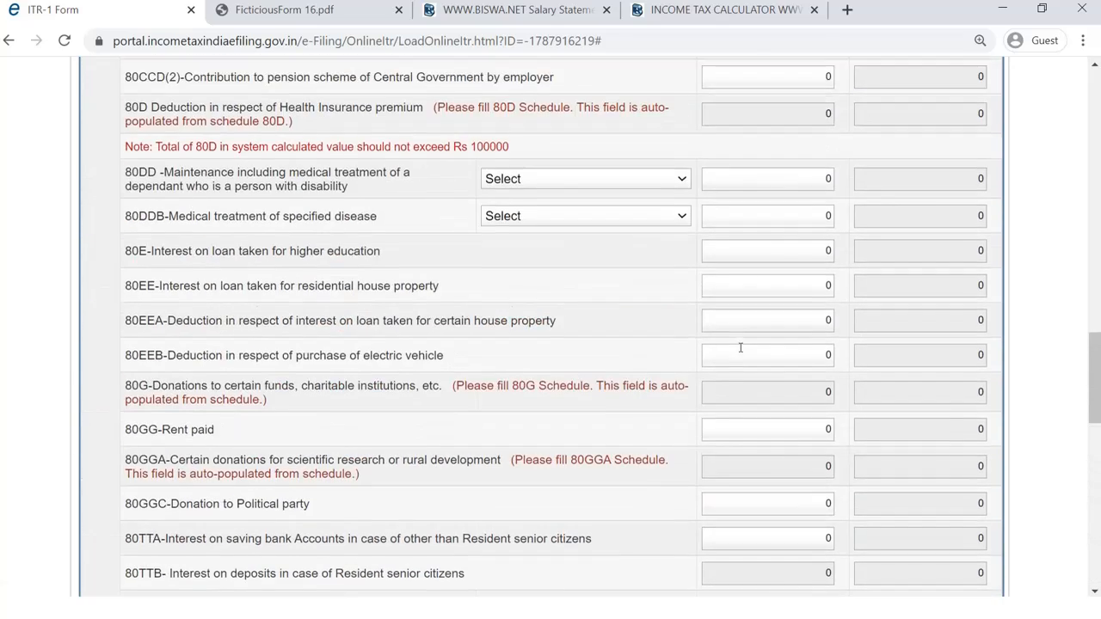
{"action": "scroll", "coordinate": [739, 349], "scroll_direction": "up", "scroll_amount": 15}
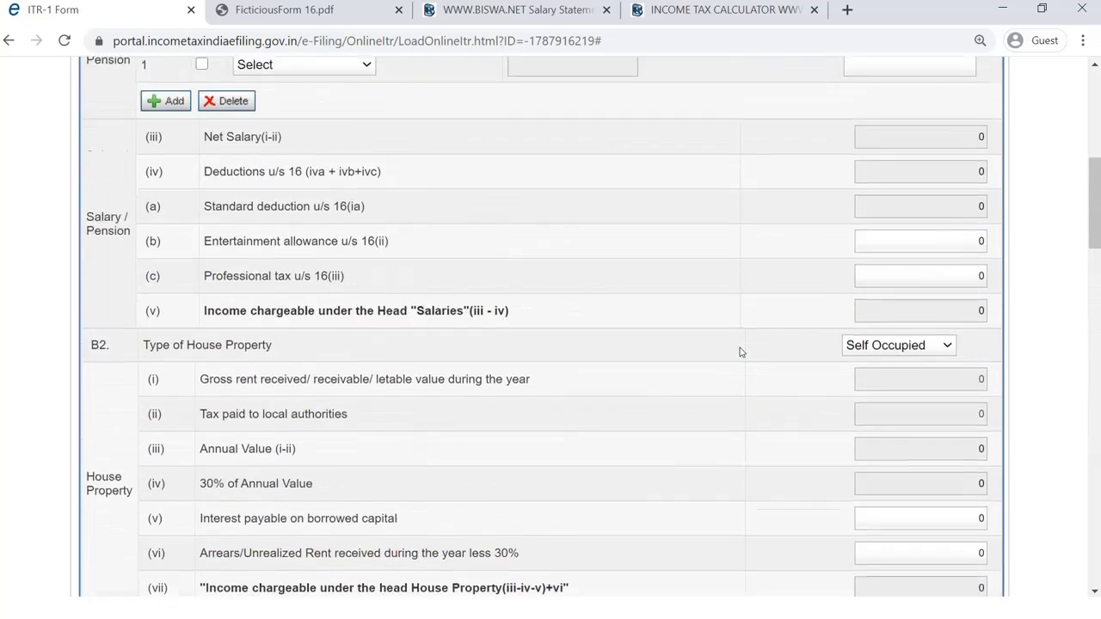
{"action": "scroll", "coordinate": [740, 351], "scroll_direction": "up", "scroll_amount": 5}
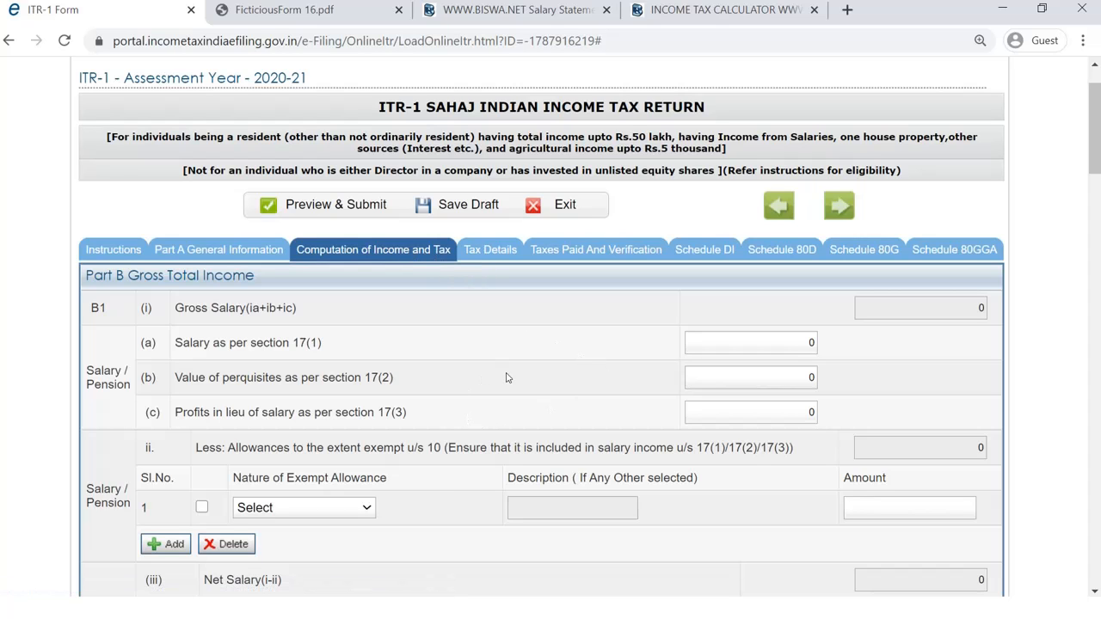
{"action": "scroll", "coordinate": [506, 377], "scroll_direction": "down", "scroll_amount": 2}
{"action": "scroll", "coordinate": [545, 364], "scroll_direction": "up", "scroll_amount": 2}
{"action": "scroll", "coordinate": [811, 398], "scroll_direction": "down", "scroll_amount": 3}
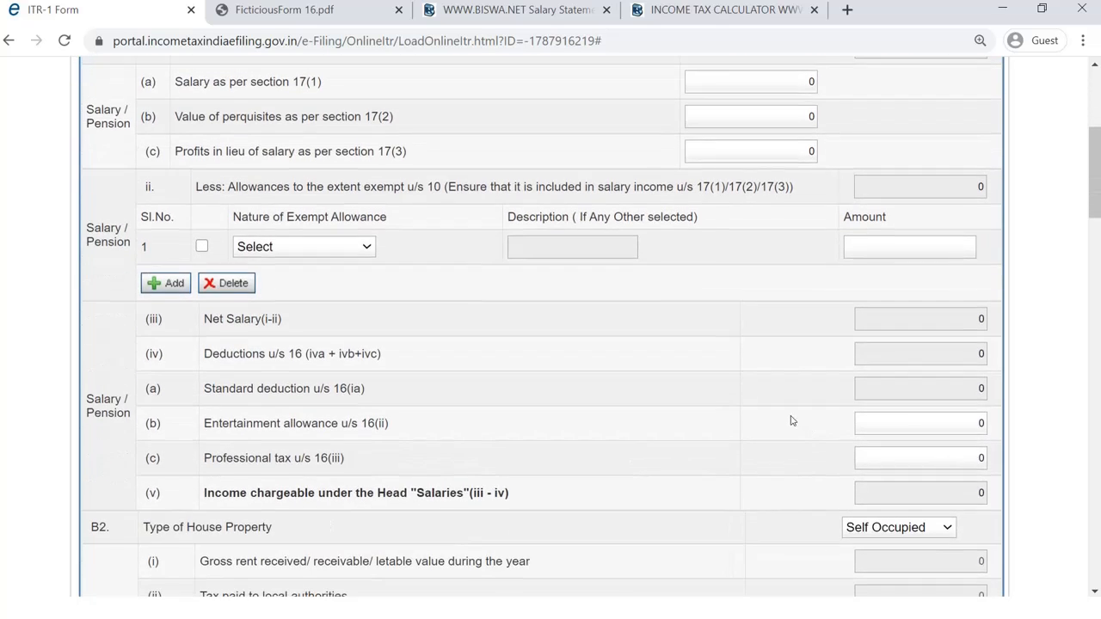
{"action": "scroll", "coordinate": [788, 378], "scroll_direction": "up", "scroll_amount": 2}
{"action": "double_click", "coordinate": [805, 252]}
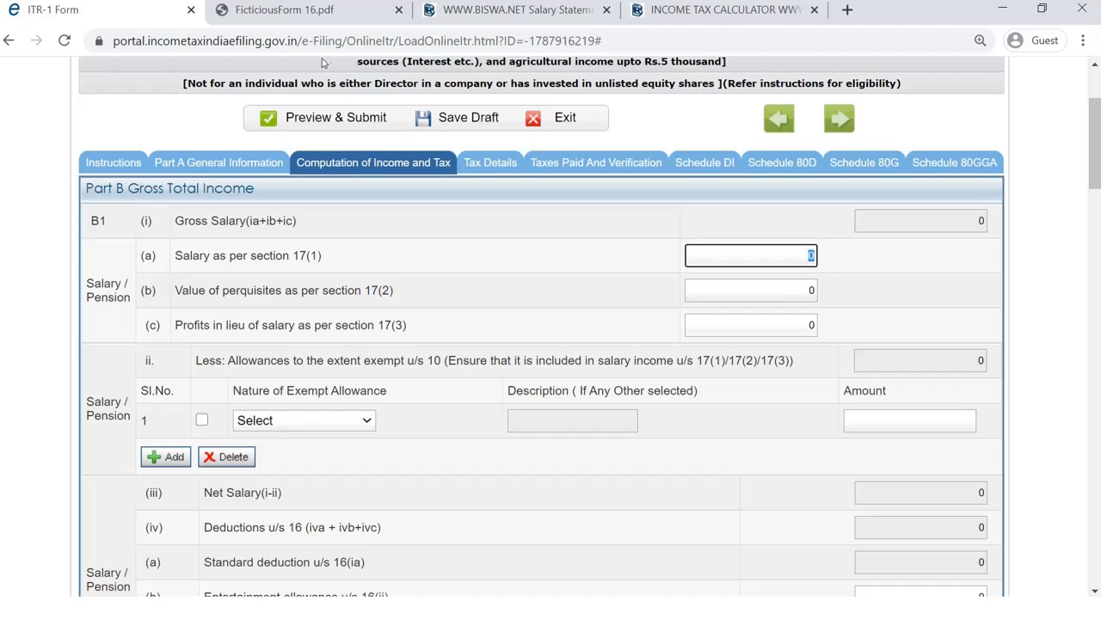
Examine the Form 16 PDF for the deductor's TAN, the employee's PAN, the assessment period and the salary and deduction rows.
{"action": "left_click", "coordinate": [311, 15]}
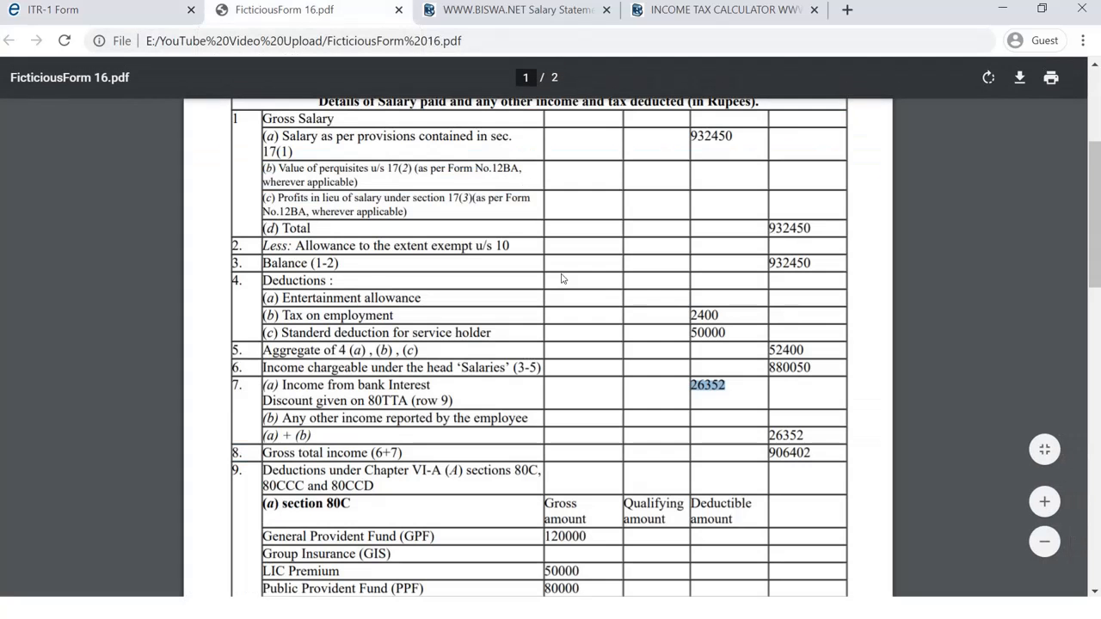
{"action": "scroll", "coordinate": [562, 277], "scroll_direction": "up", "scroll_amount": 3}
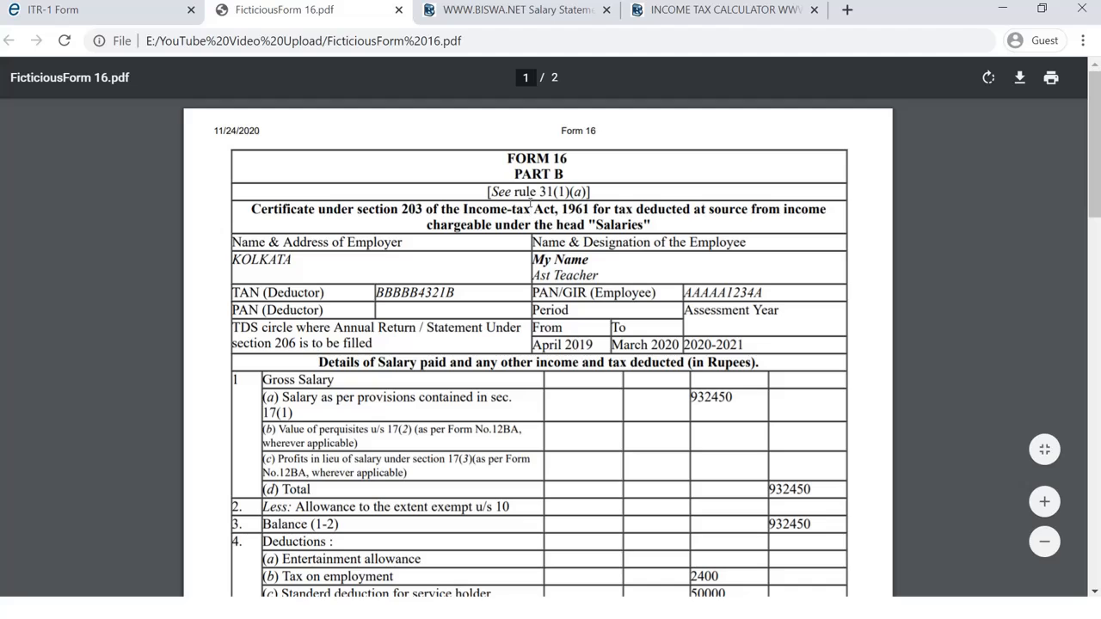
{"action": "scroll", "coordinate": [557, 193], "scroll_direction": "down", "scroll_amount": 2}
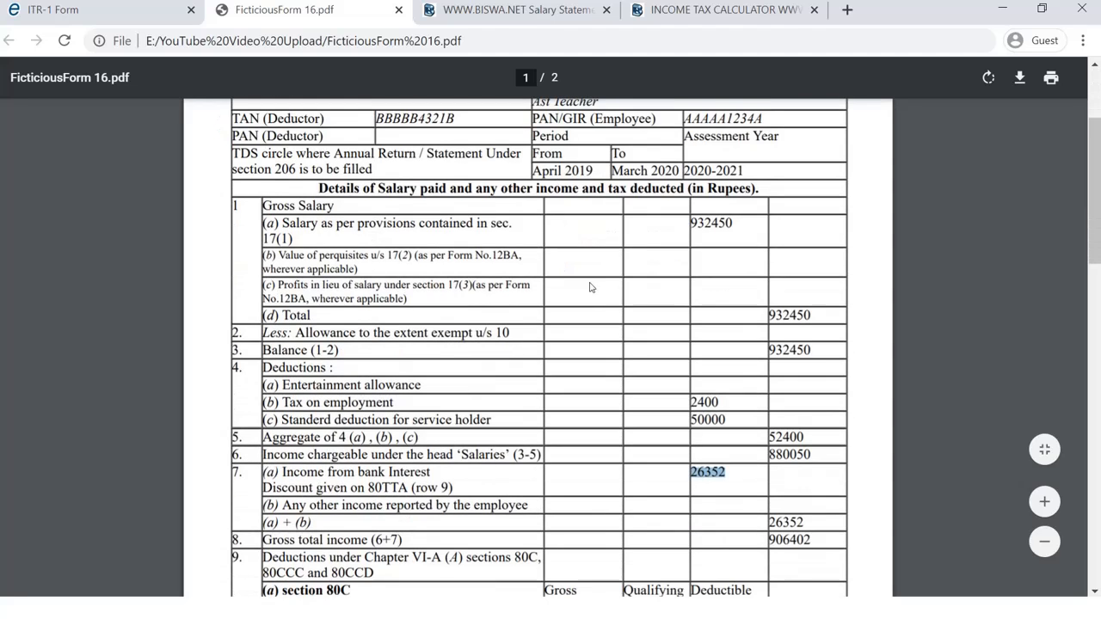
{"action": "scroll", "coordinate": [590, 285], "scroll_direction": "up", "scroll_amount": 1}
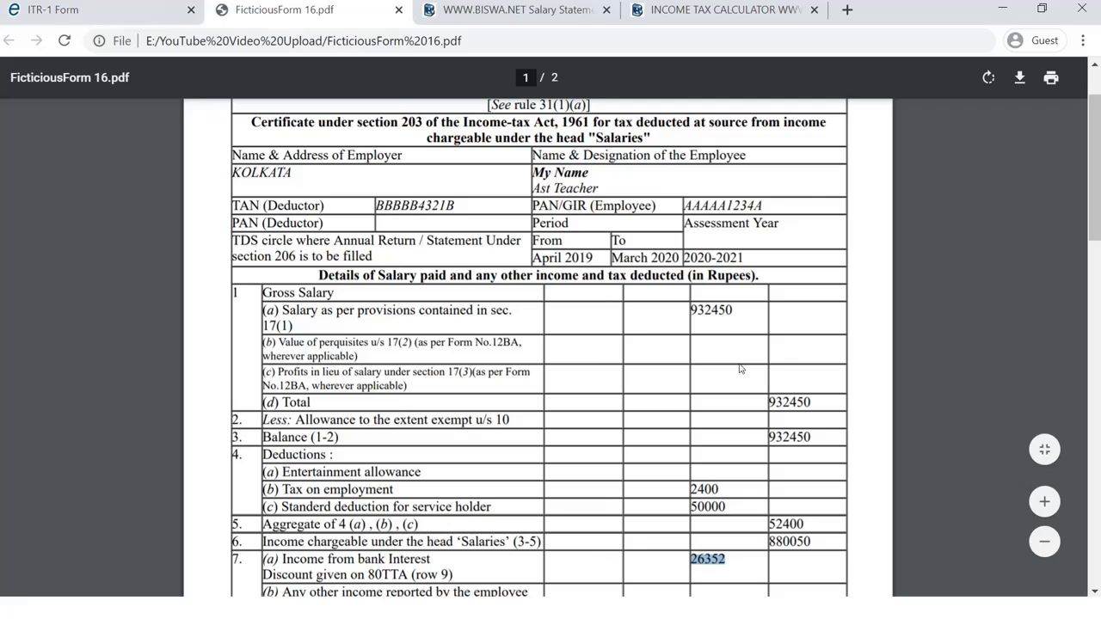
{"action": "scroll", "coordinate": [543, 347], "scroll_direction": "up", "scroll_amount": 1}
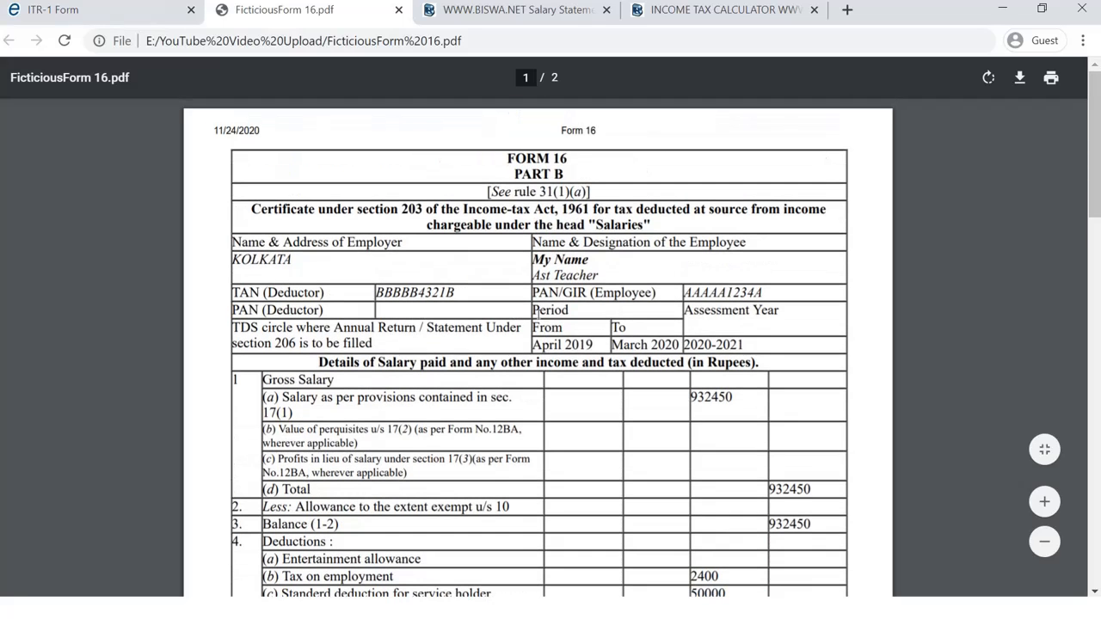
{"action": "scroll", "coordinate": [544, 346], "scroll_direction": "down", "scroll_amount": 1}
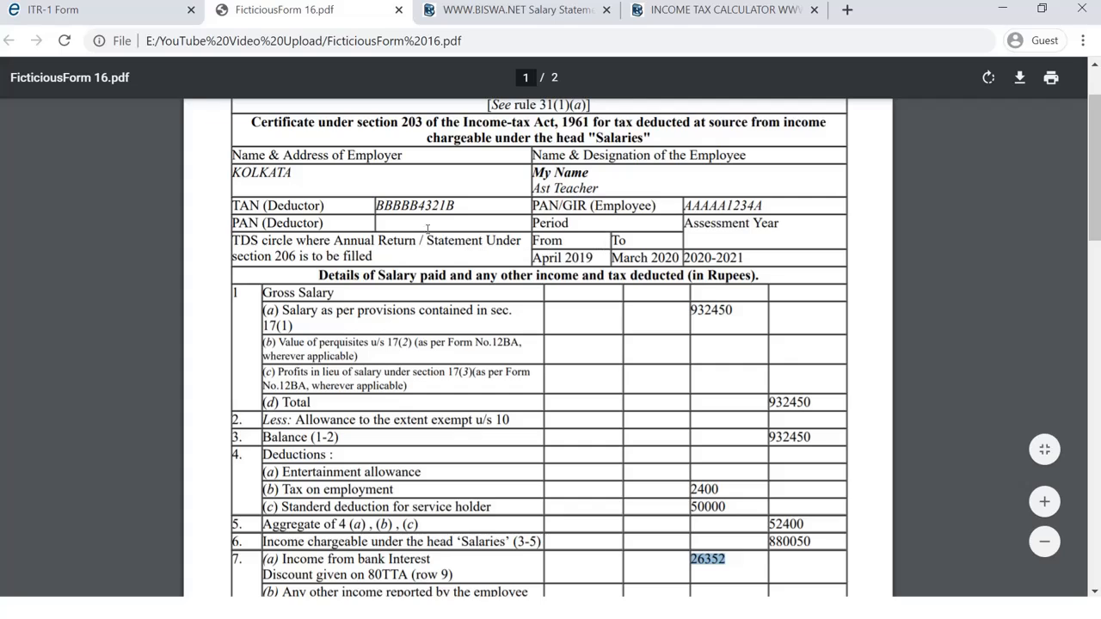
{"action": "left_click_drag", "start_coordinate": [379, 206], "coordinate": [460, 208]}
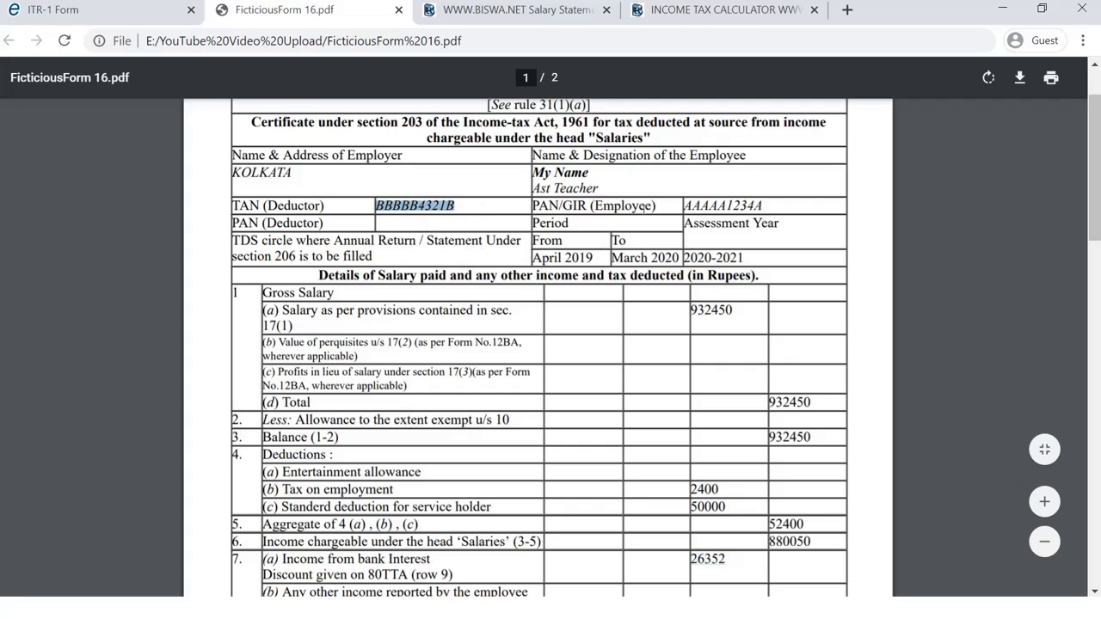
{"action": "left_click_drag", "start_coordinate": [685, 206], "coordinate": [781, 214]}
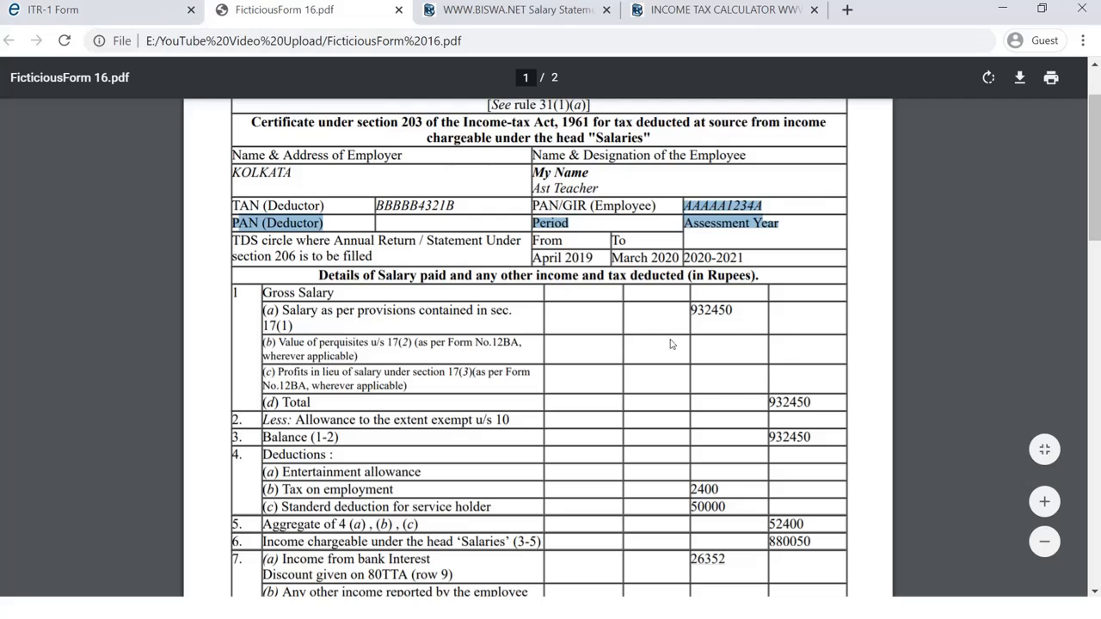
{"action": "scroll", "coordinate": [716, 400], "scroll_direction": "down", "scroll_amount": 1}
{"action": "scroll", "coordinate": [714, 400], "scroll_direction": "down", "scroll_amount": 1}
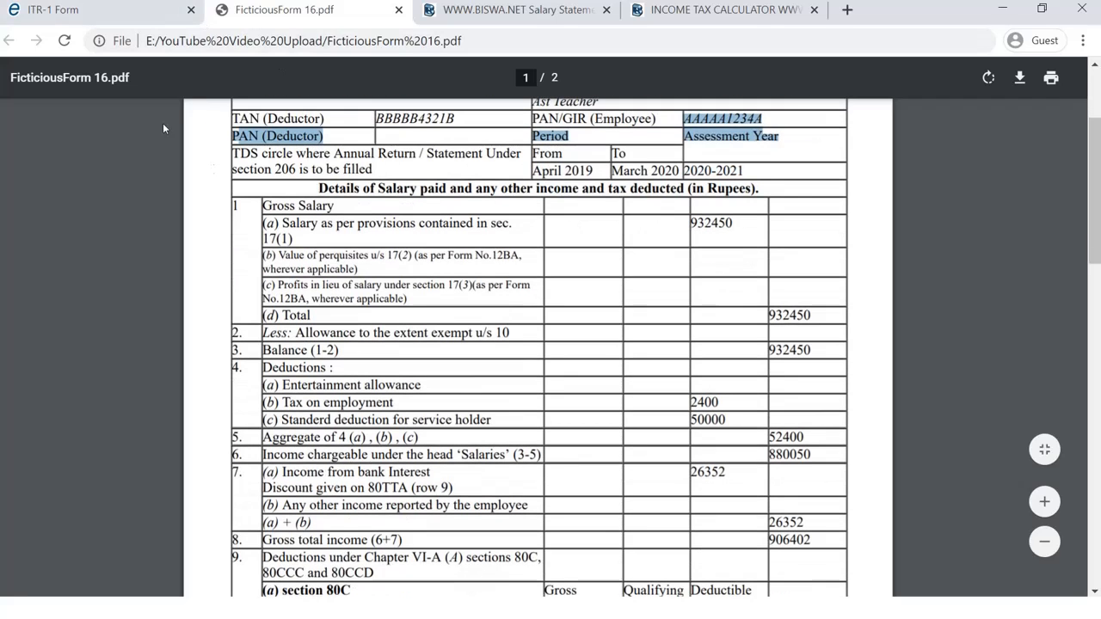
Copy the section 17(1) salary of 932450 from the Form 16 PDF into Salary as per section 17(1) on the ITR-1 form.
{"action": "left_click", "coordinate": [118, 13]}
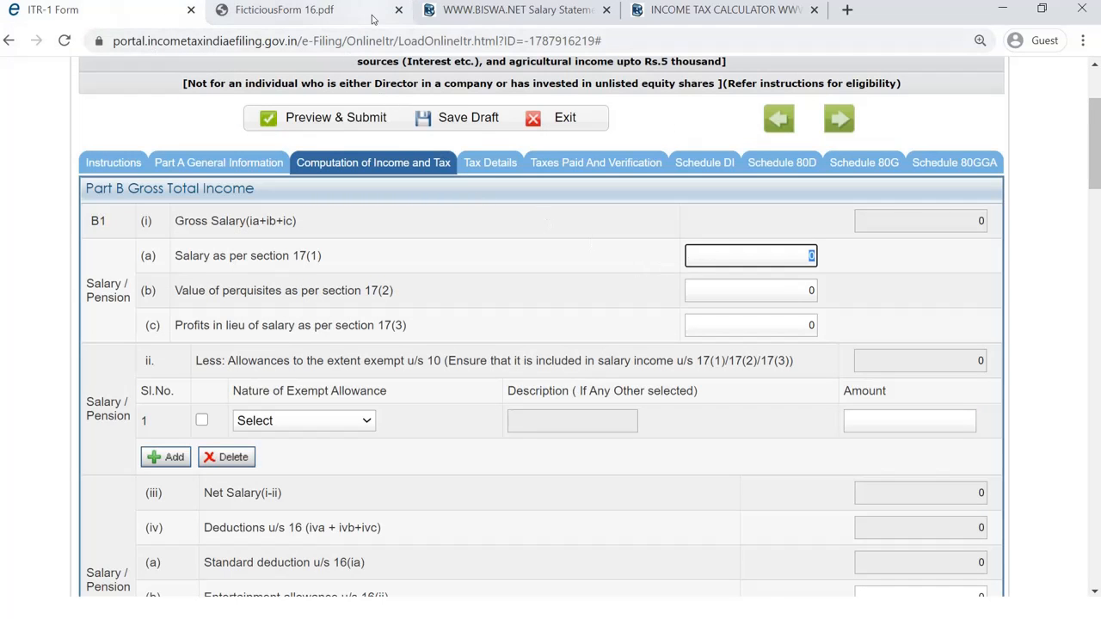
{"action": "left_click", "coordinate": [319, 10]}
{"action": "left_click", "coordinate": [678, 249]}
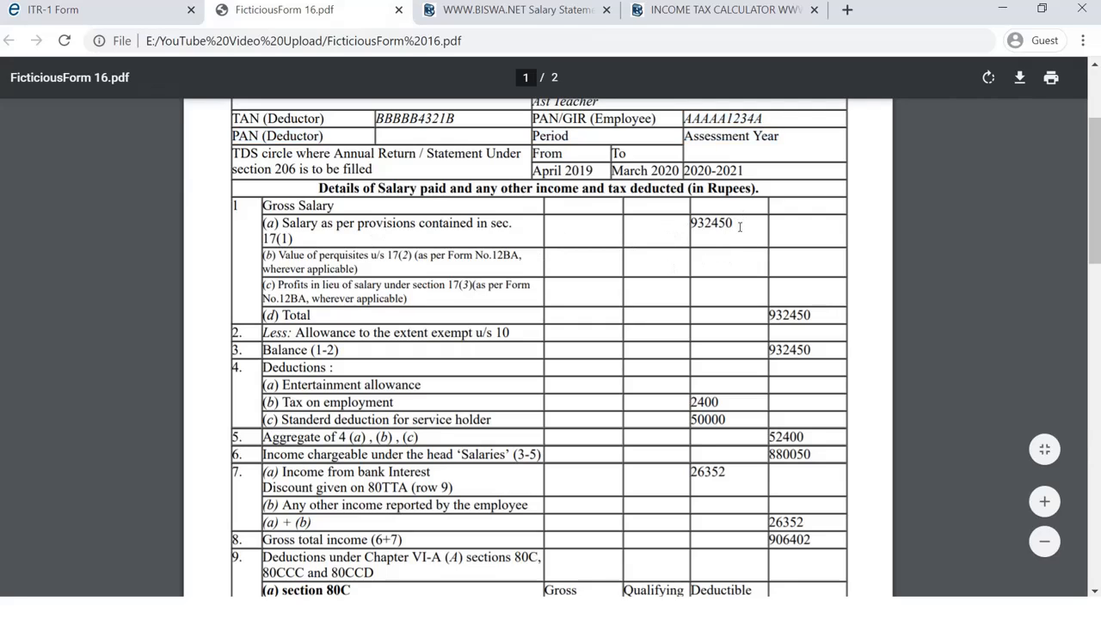
{"action": "left_click_drag", "start_coordinate": [740, 226], "coordinate": [693, 225]}
{"action": "right_click", "coordinate": [710, 222]}
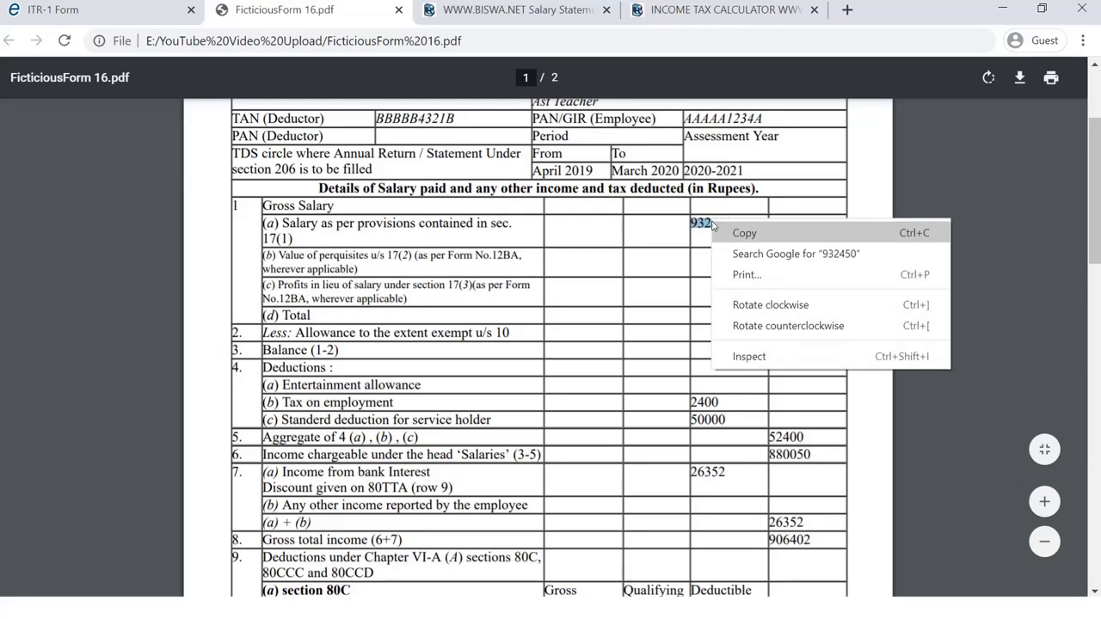
{"action": "left_click", "coordinate": [747, 239]}
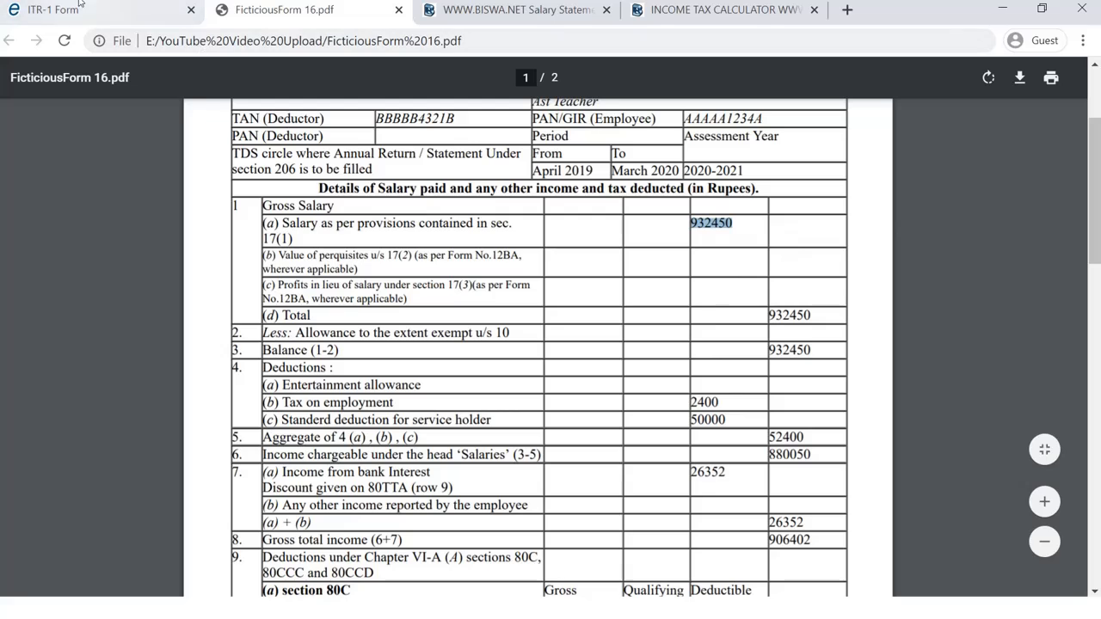
{"action": "left_click", "coordinate": [99, 15]}
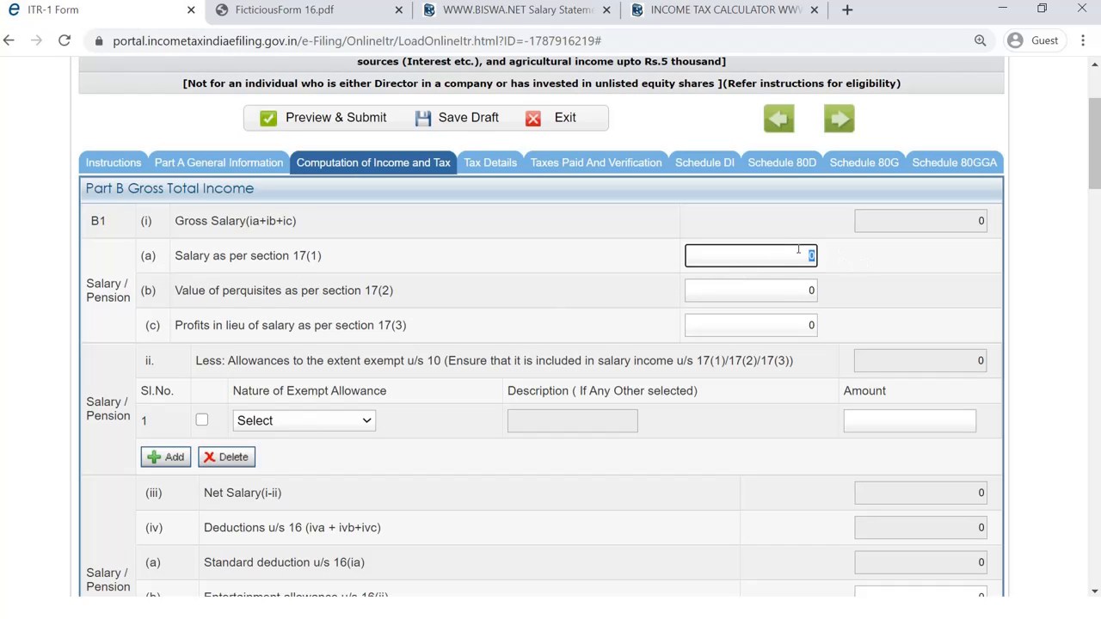
{"action": "key", "text": "ctrl+v"}
{"action": "left_click", "coordinate": [775, 292]}
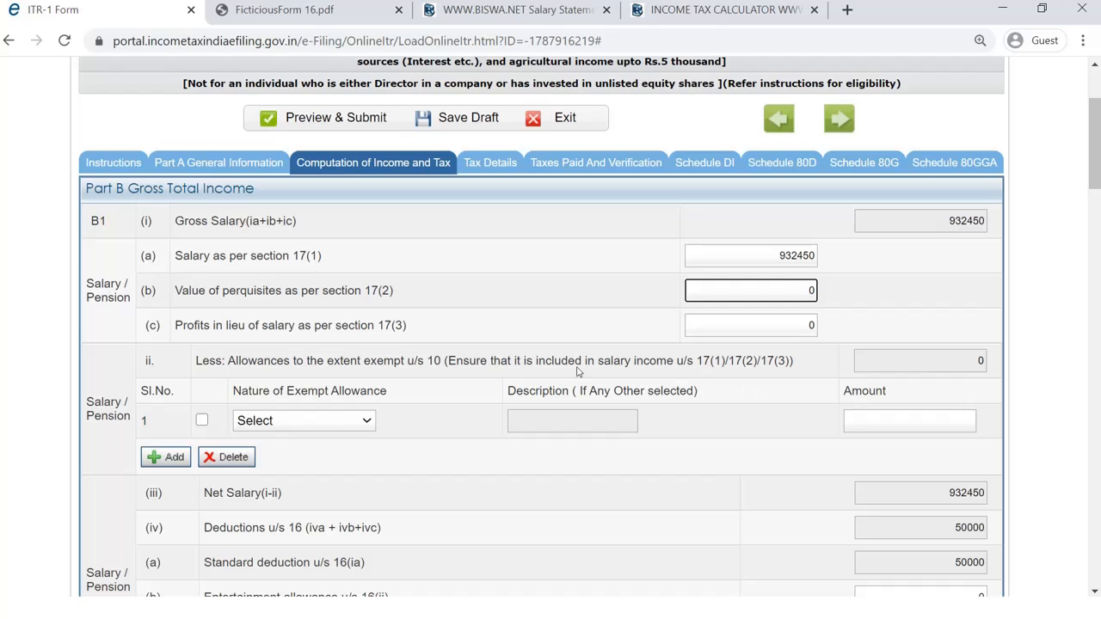
Look through the available natures of exempt allowance under section 10 in the salary section.
{"action": "scroll", "coordinate": [487, 273], "scroll_direction": "down", "scroll_amount": 1}
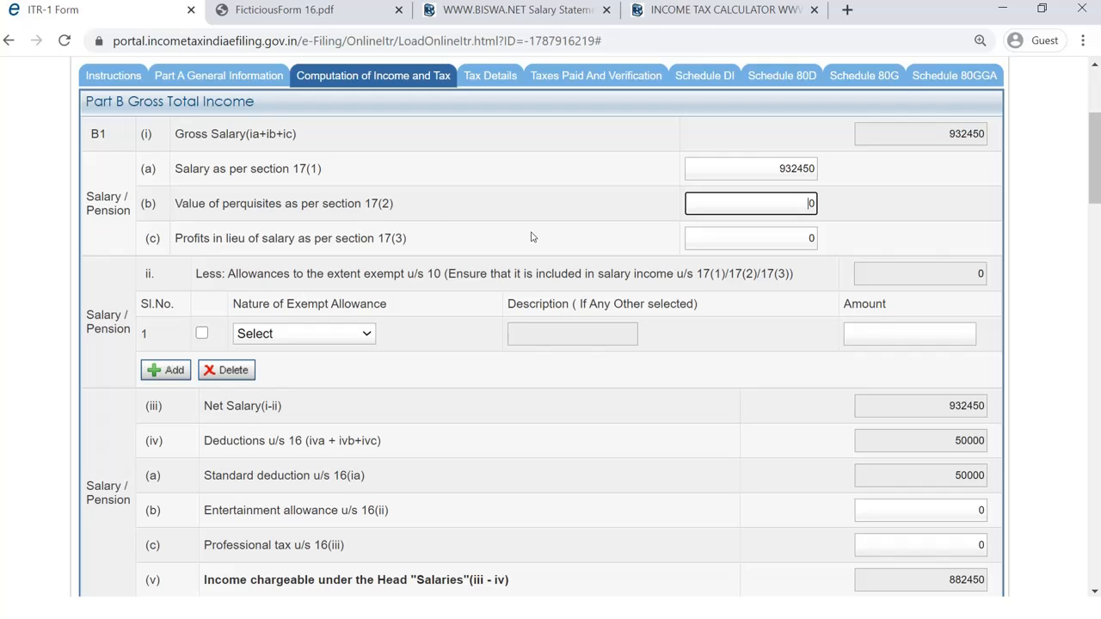
{"action": "left_click", "coordinate": [370, 335]}
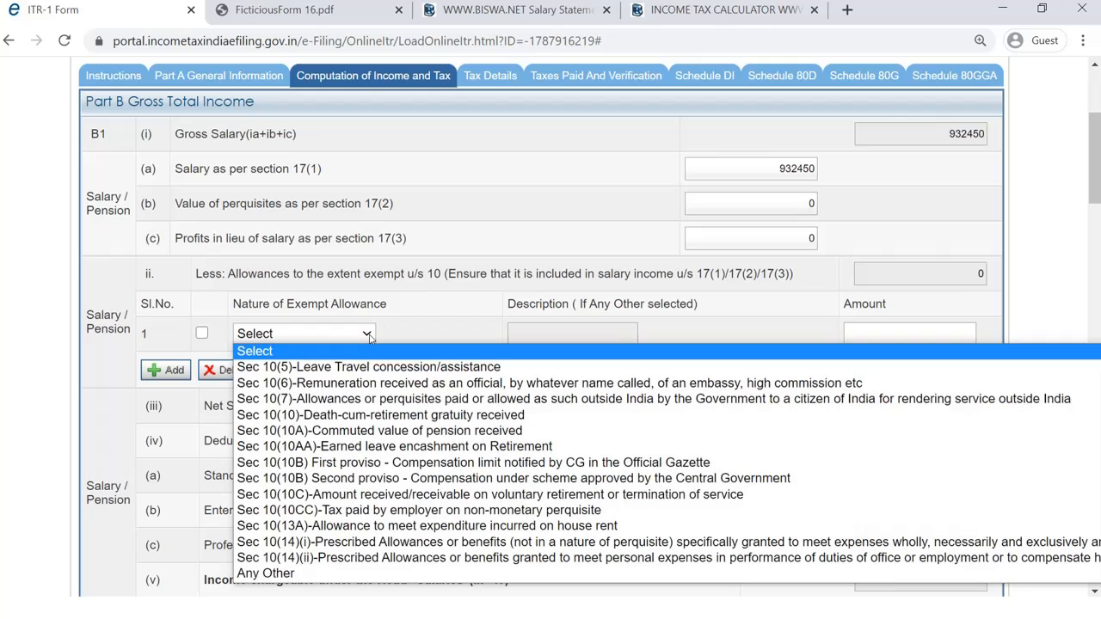
{"action": "scroll", "coordinate": [372, 331], "scroll_direction": "down", "scroll_amount": 1}
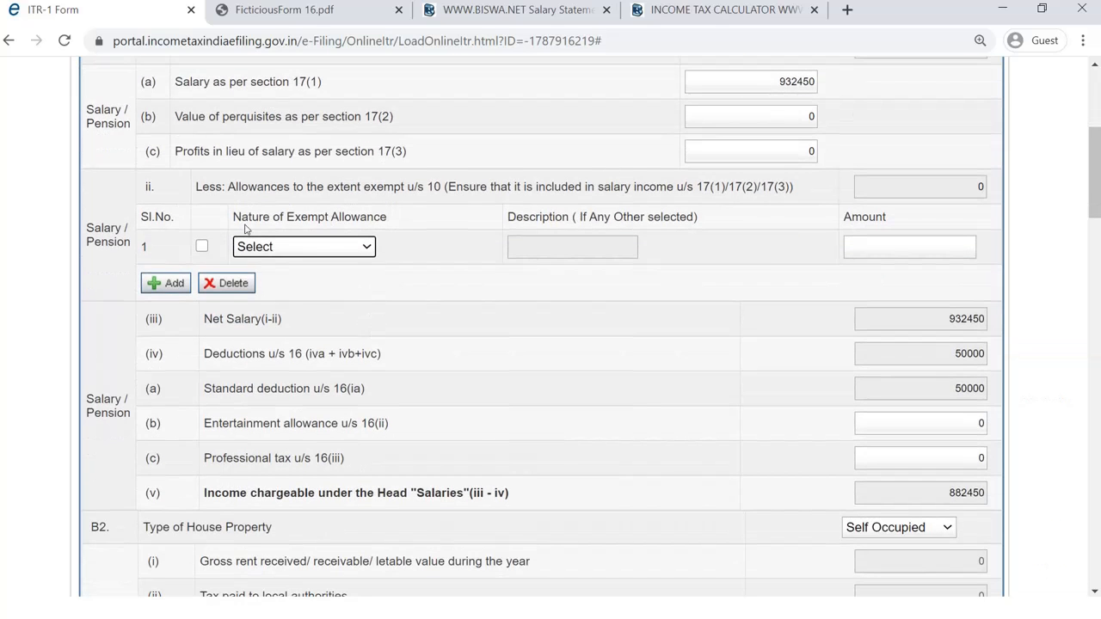
{"action": "left_click", "coordinate": [339, 247]}
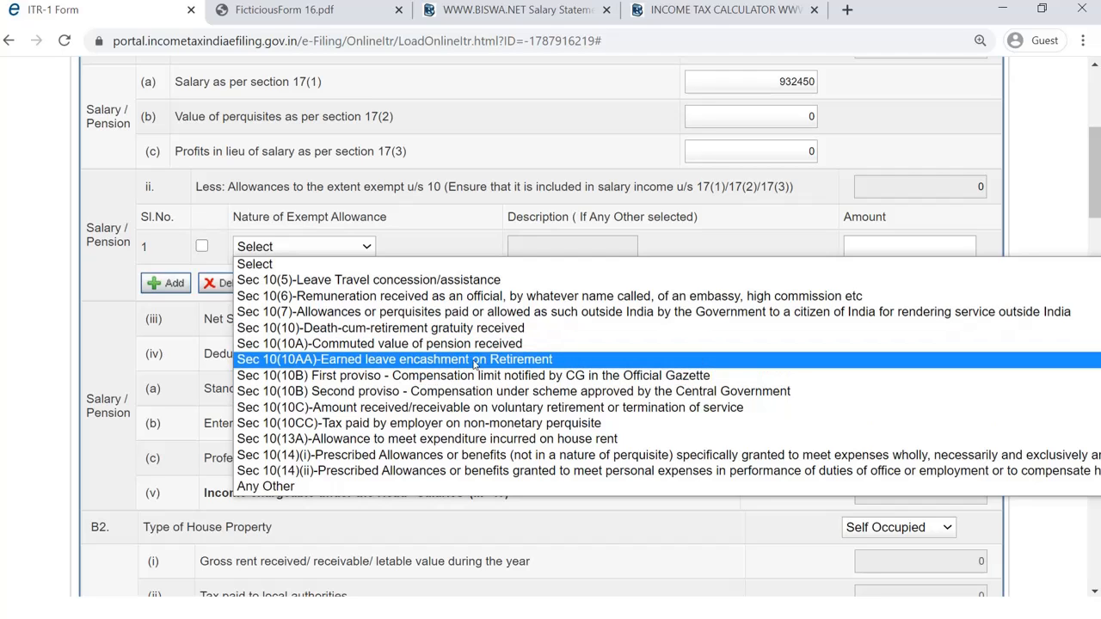
{"action": "scroll", "coordinate": [525, 237], "scroll_direction": "up", "scroll_amount": 1}
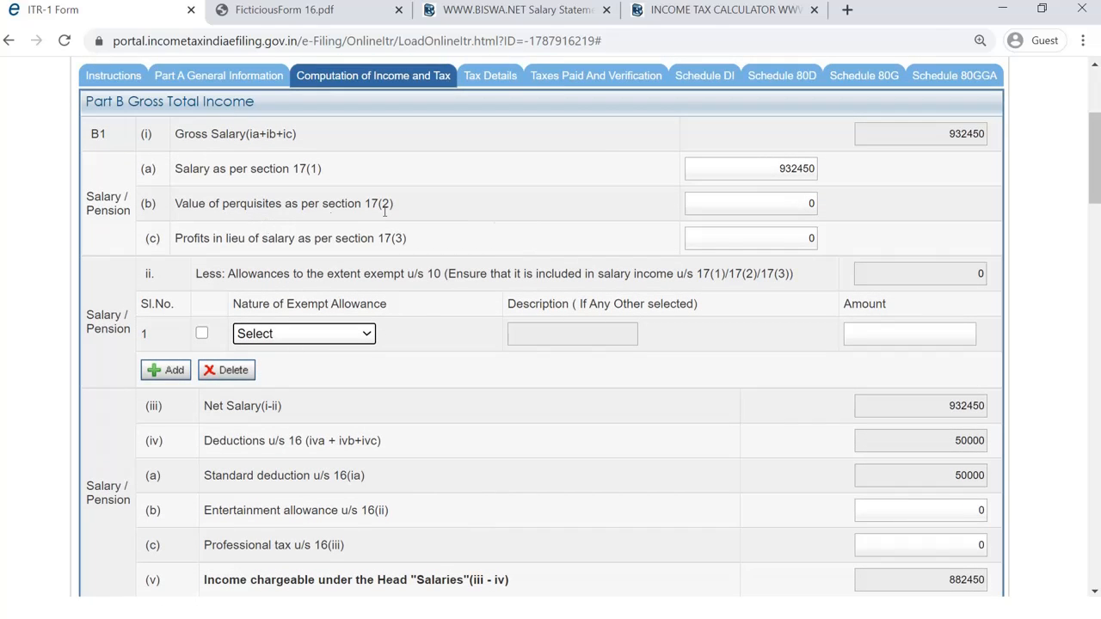
Check the perquisites under section 17(2) and profits in lieu of salary under section 17(3), keeping both at 0.
{"action": "double_click", "coordinate": [809, 203]}
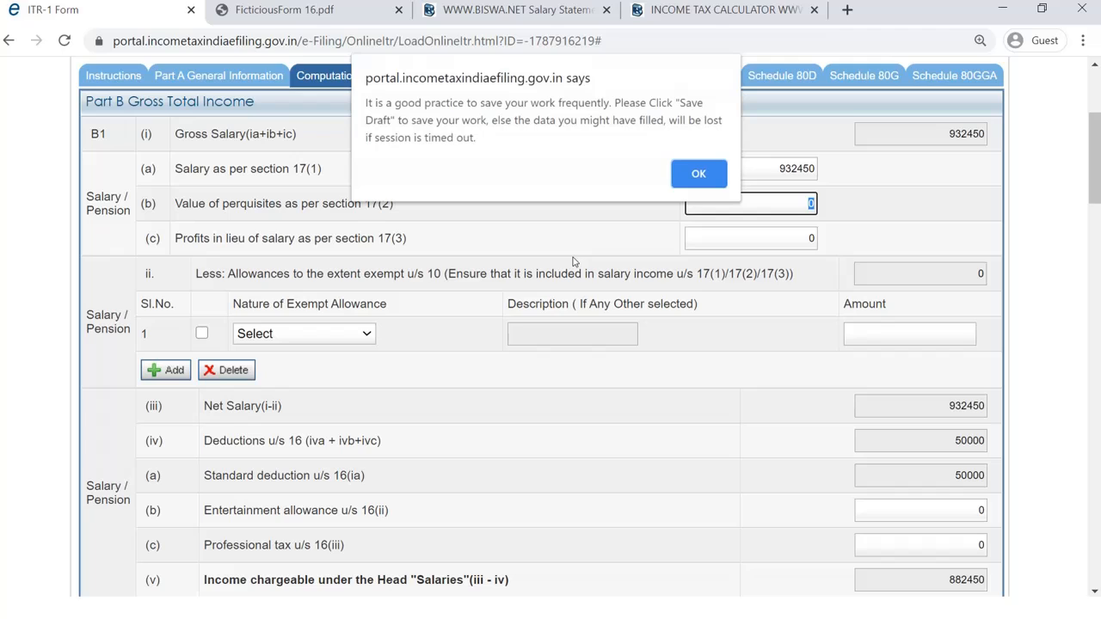
{"action": "left_click", "coordinate": [697, 175]}
{"action": "left_click", "coordinate": [797, 241]}
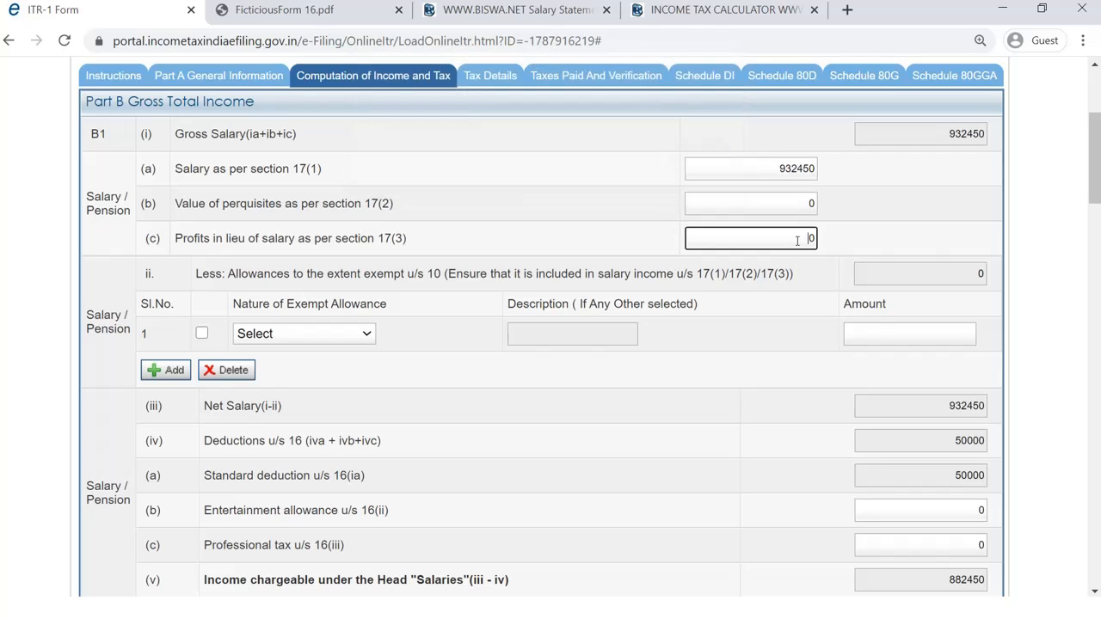
{"action": "double_click", "coordinate": [809, 238]}
{"action": "left_click", "coordinate": [543, 244]}
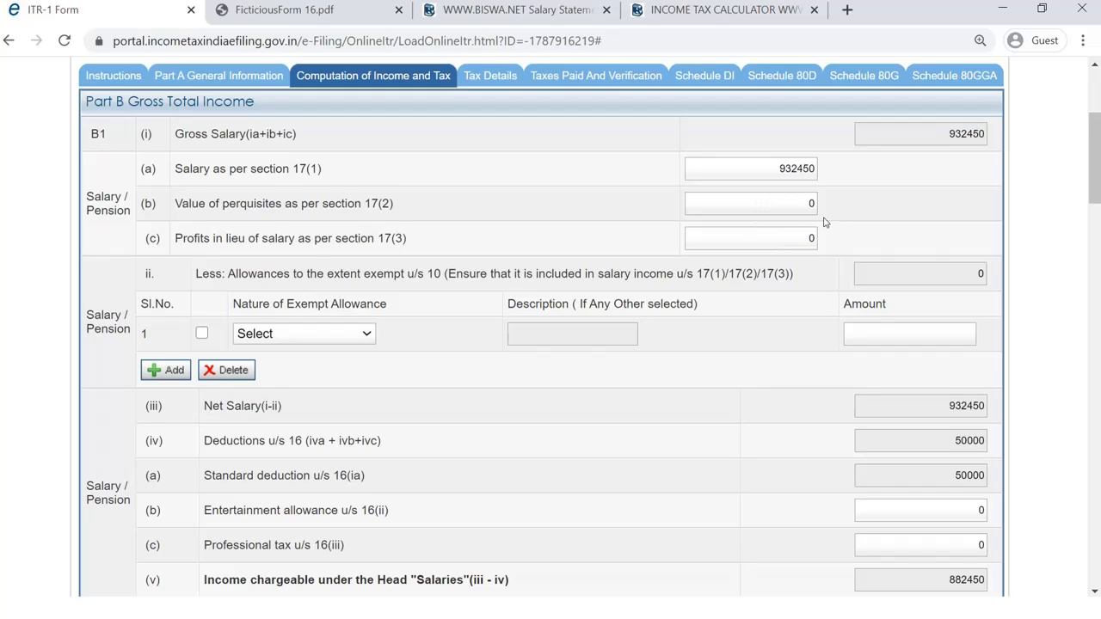
Review the exempt allowance, net salary and deduction rows and compare them with the Form 16 PDF.
{"action": "scroll", "coordinate": [823, 222], "scroll_direction": "down", "scroll_amount": 1}
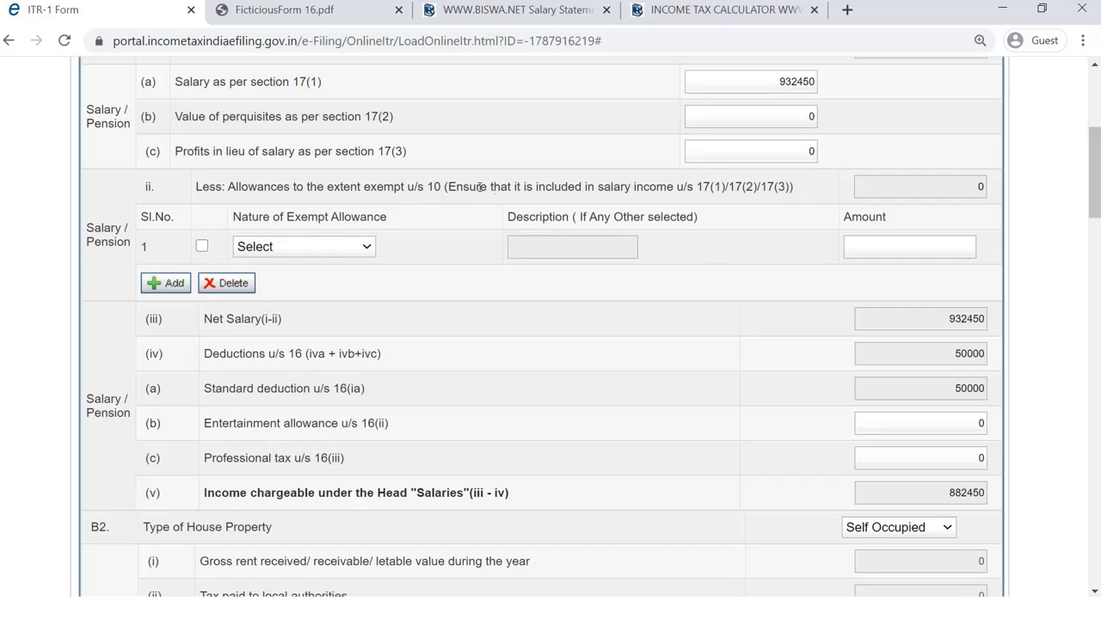
{"action": "scroll", "coordinate": [531, 237], "scroll_direction": "down", "scroll_amount": 1}
{"action": "scroll", "coordinate": [531, 237], "scroll_direction": "down", "scroll_amount": 1}
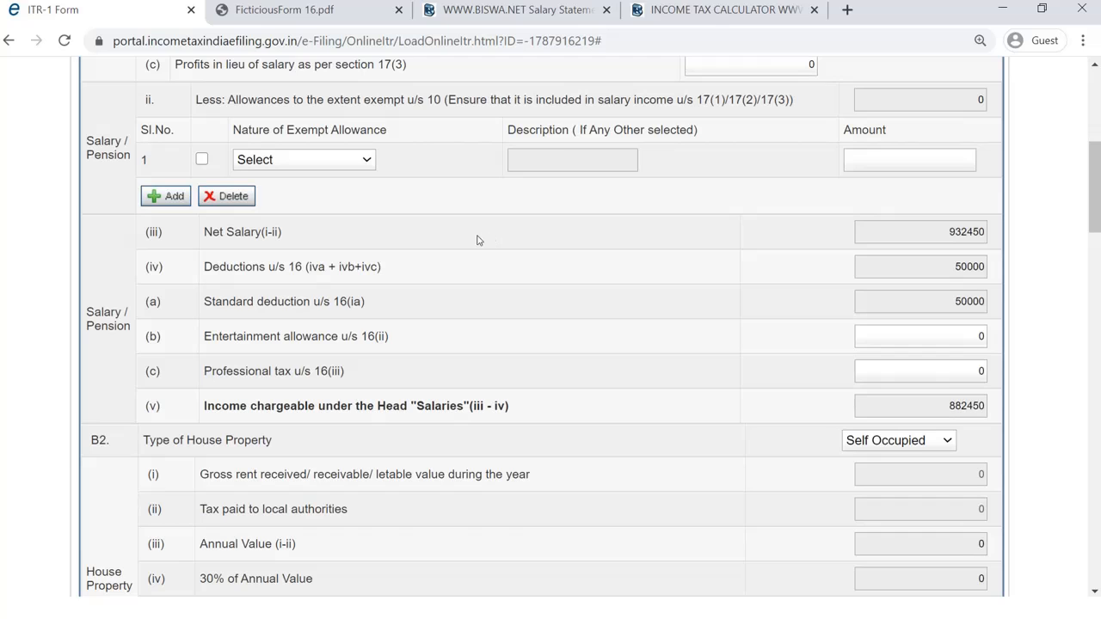
{"action": "scroll", "coordinate": [418, 232], "scroll_direction": "up", "scroll_amount": 1}
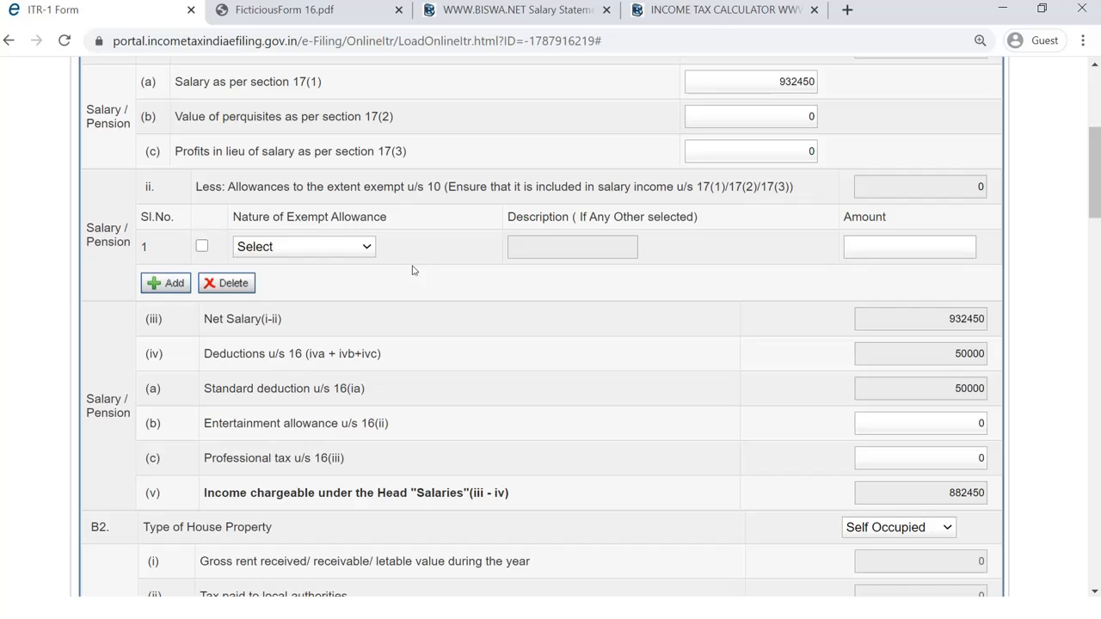
{"action": "scroll", "coordinate": [408, 260], "scroll_direction": "up", "scroll_amount": 1}
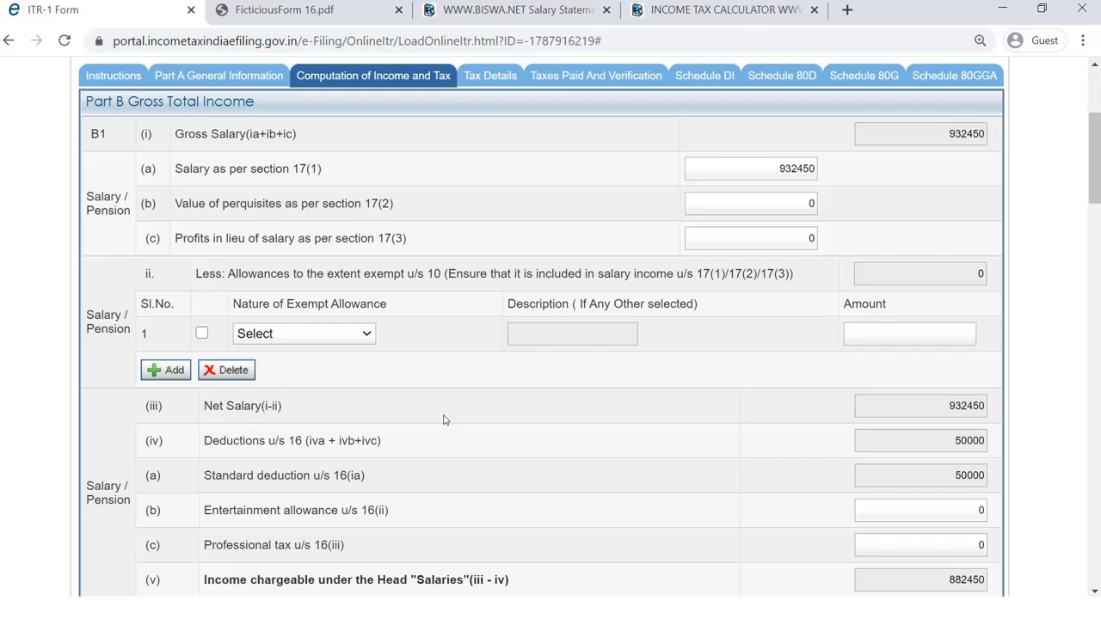
{"action": "left_click", "coordinate": [314, 11]}
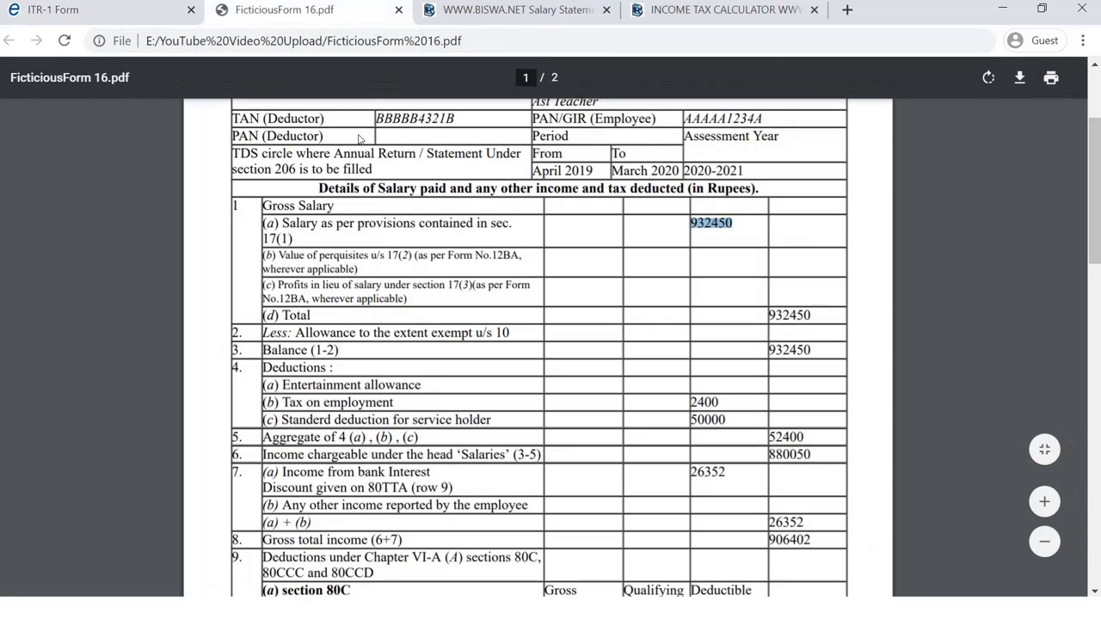
{"action": "left_click", "coordinate": [134, 12]}
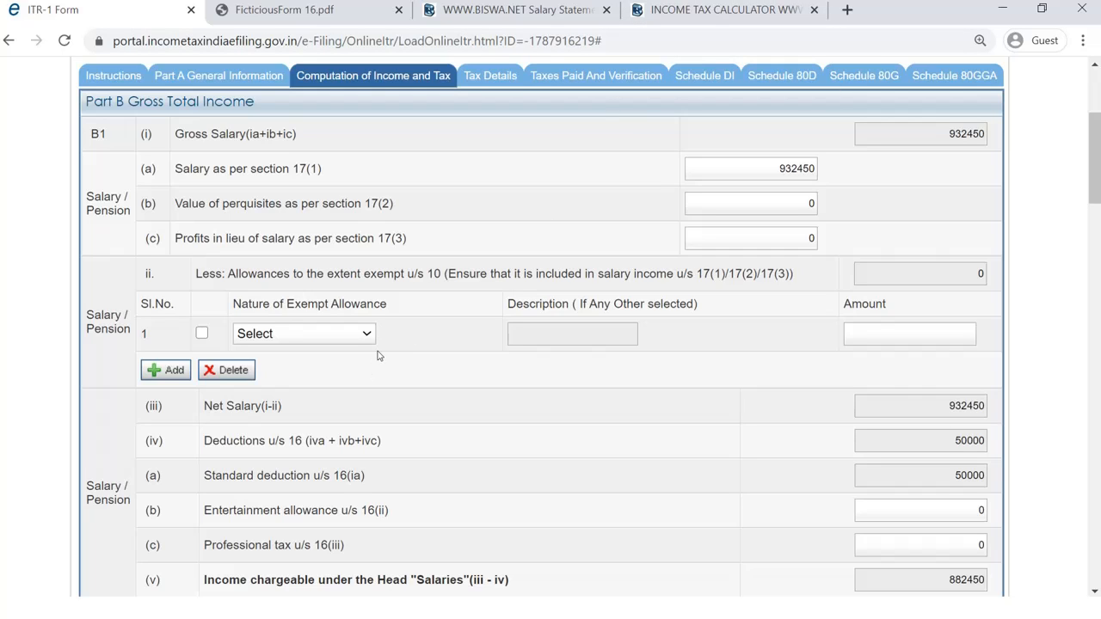
Try Sec 10(13A)-Allowance to meet expenditure incurred on house rent as the exempt allowance, and reset the choice to Select.
{"action": "left_click", "coordinate": [361, 336]}
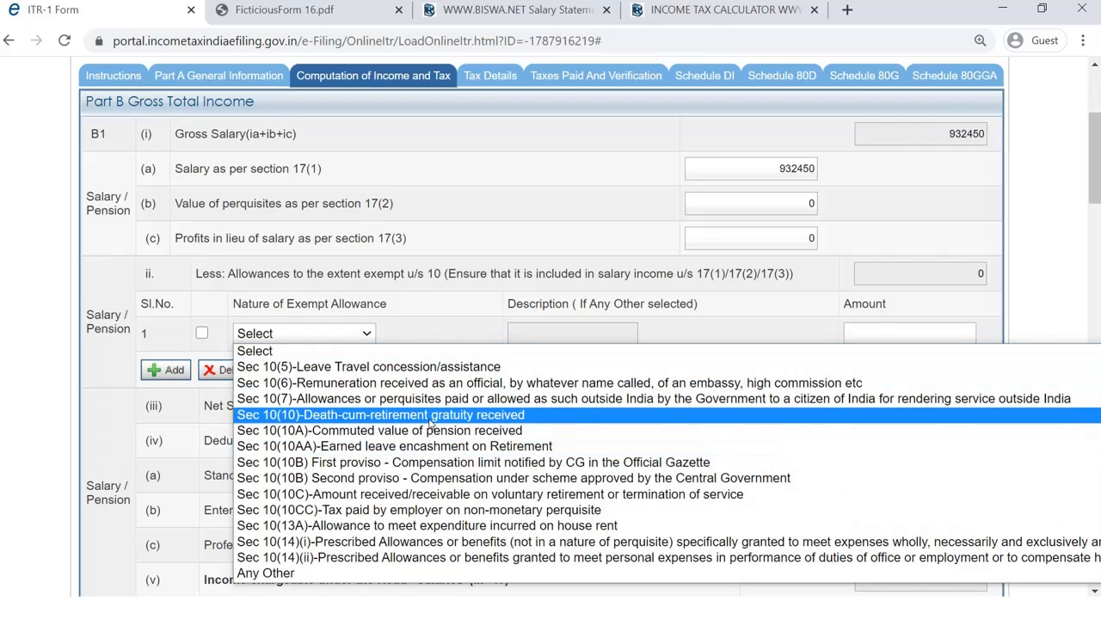
{"action": "left_click", "coordinate": [279, 527]}
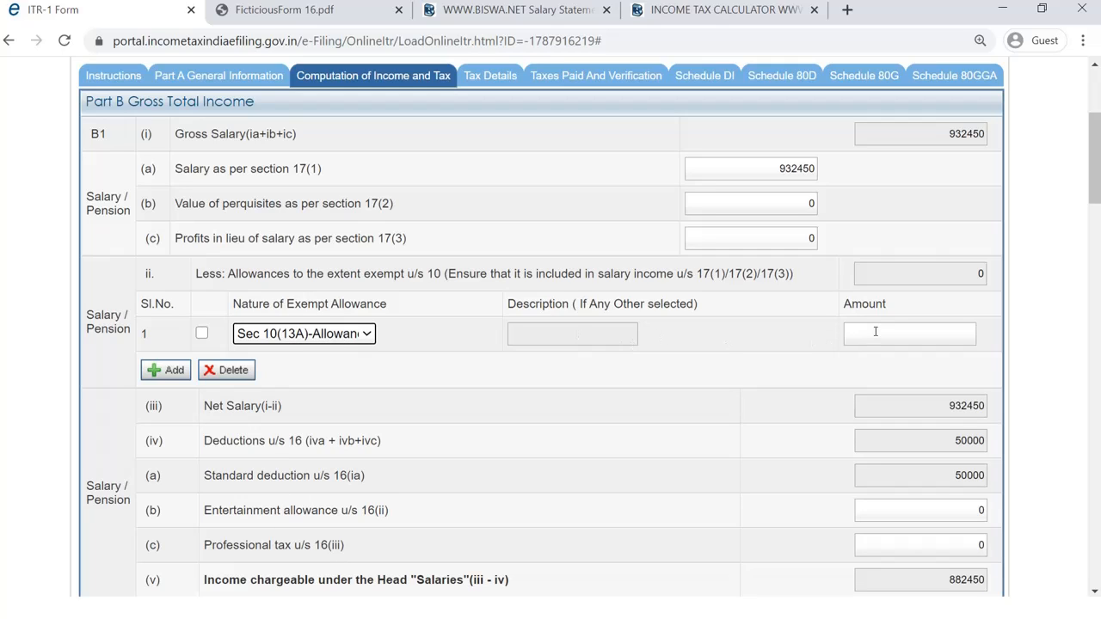
{"action": "left_click", "coordinate": [910, 333]}
{"action": "left_click", "coordinate": [370, 335]}
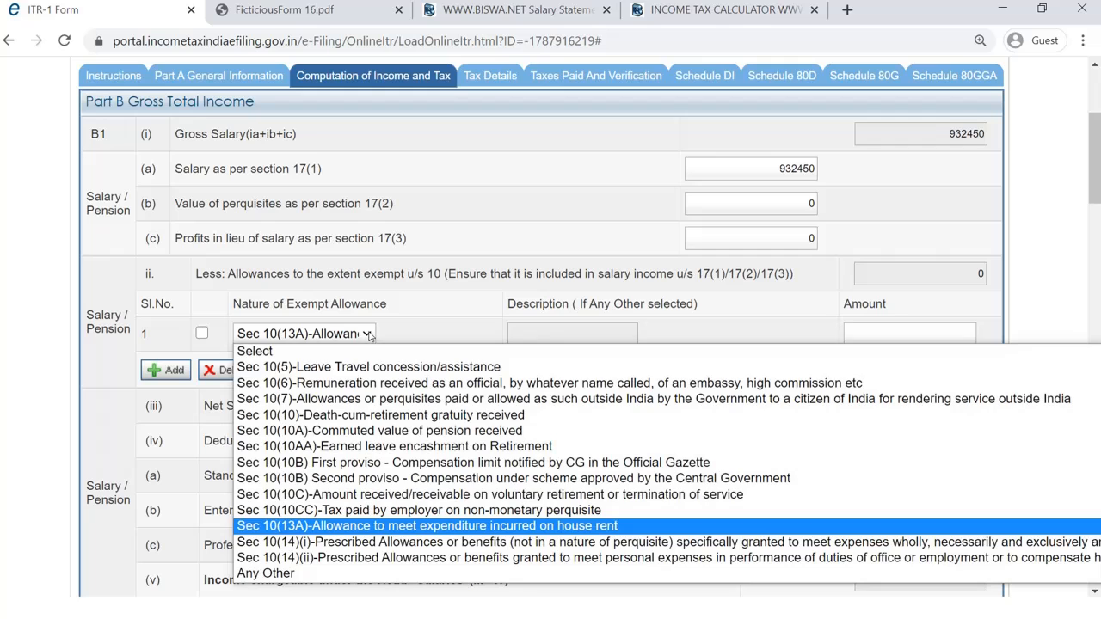
{"action": "left_click", "coordinate": [285, 353]}
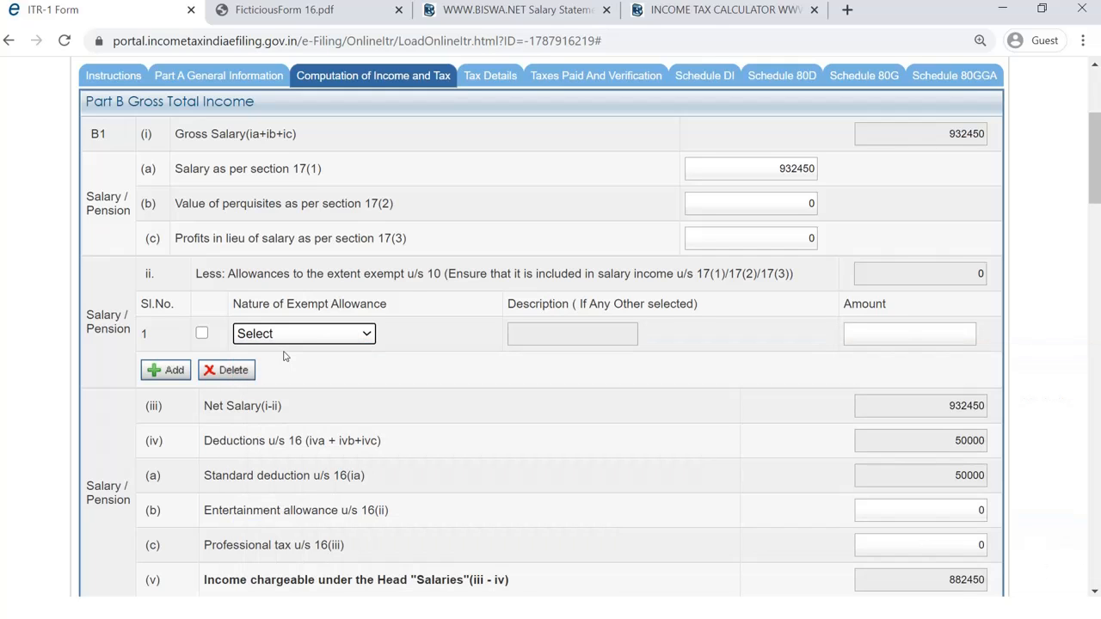
{"action": "left_click", "coordinate": [354, 335]}
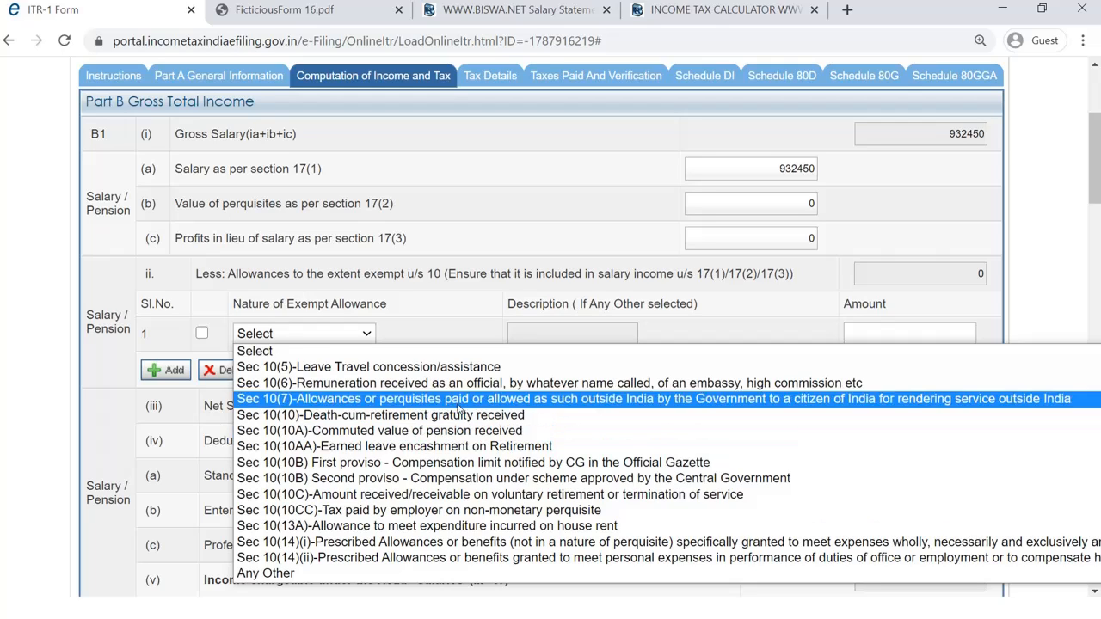
{"action": "left_click", "coordinate": [447, 336]}
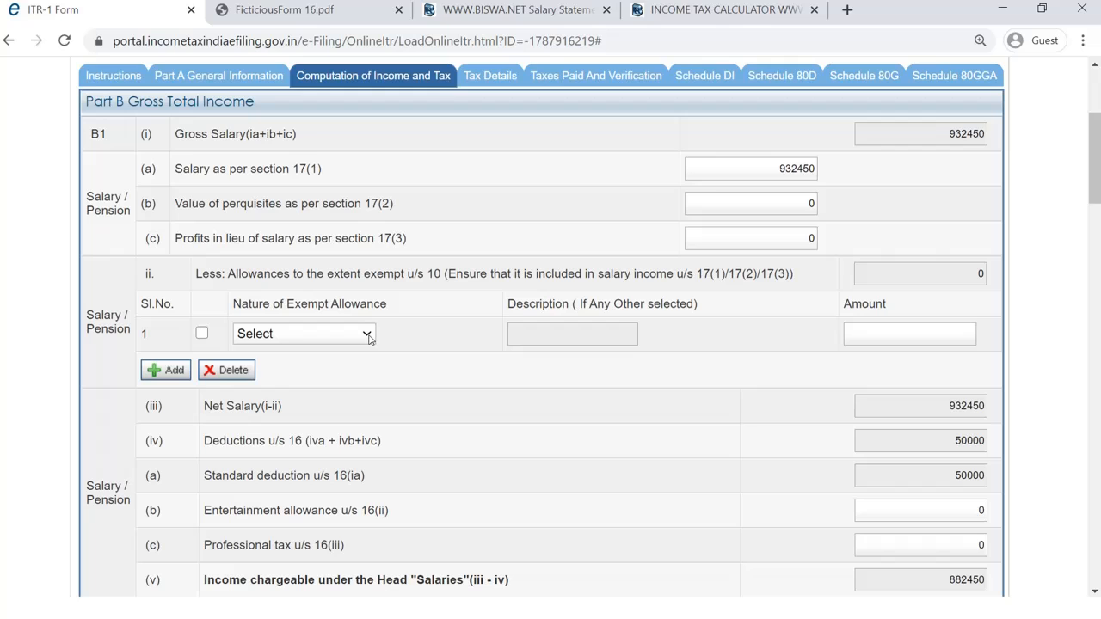
Set the Professional tax u/s 16(iii) to 2400 in the salary deductions.
{"action": "scroll", "coordinate": [370, 338], "scroll_direction": "down", "scroll_amount": 1}
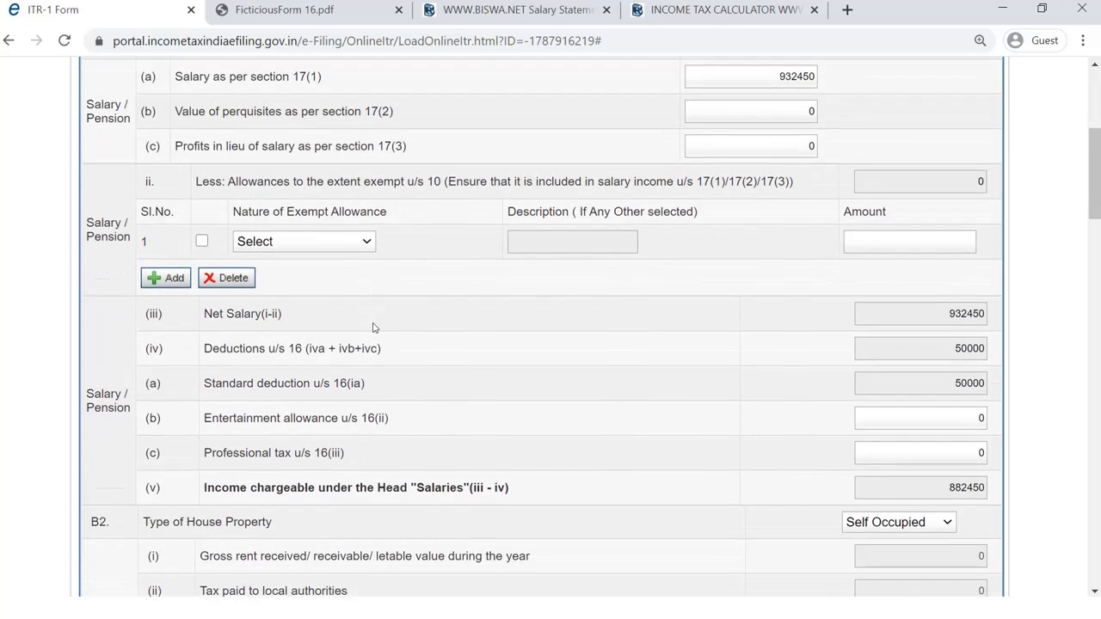
{"action": "scroll", "coordinate": [373, 327], "scroll_direction": "down", "scroll_amount": 1}
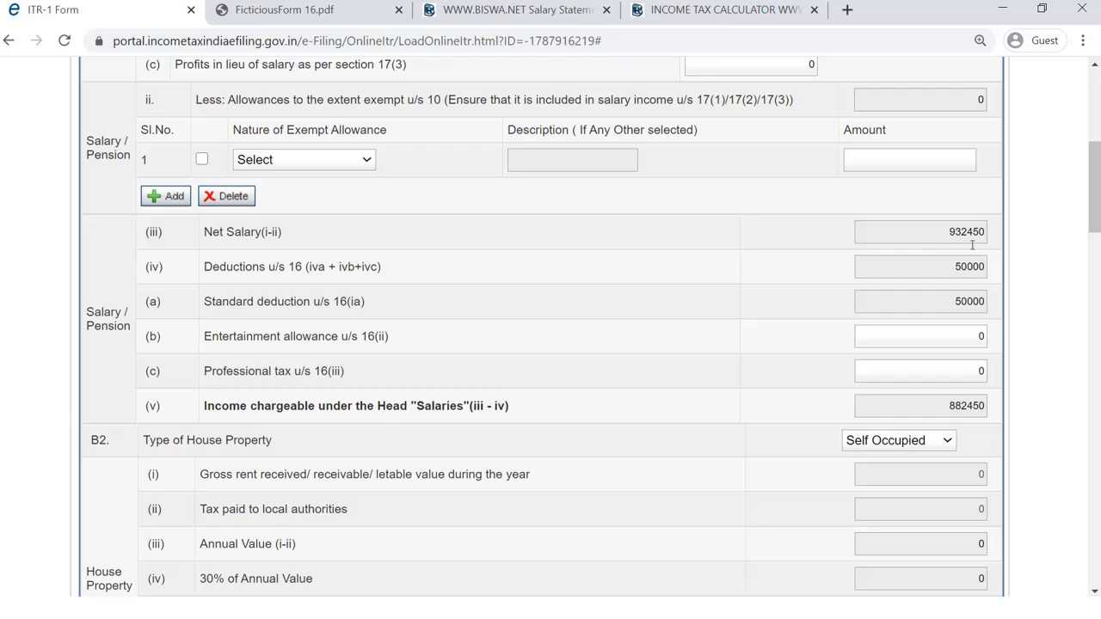
{"action": "scroll", "coordinate": [972, 245], "scroll_direction": "down", "scroll_amount": 1}
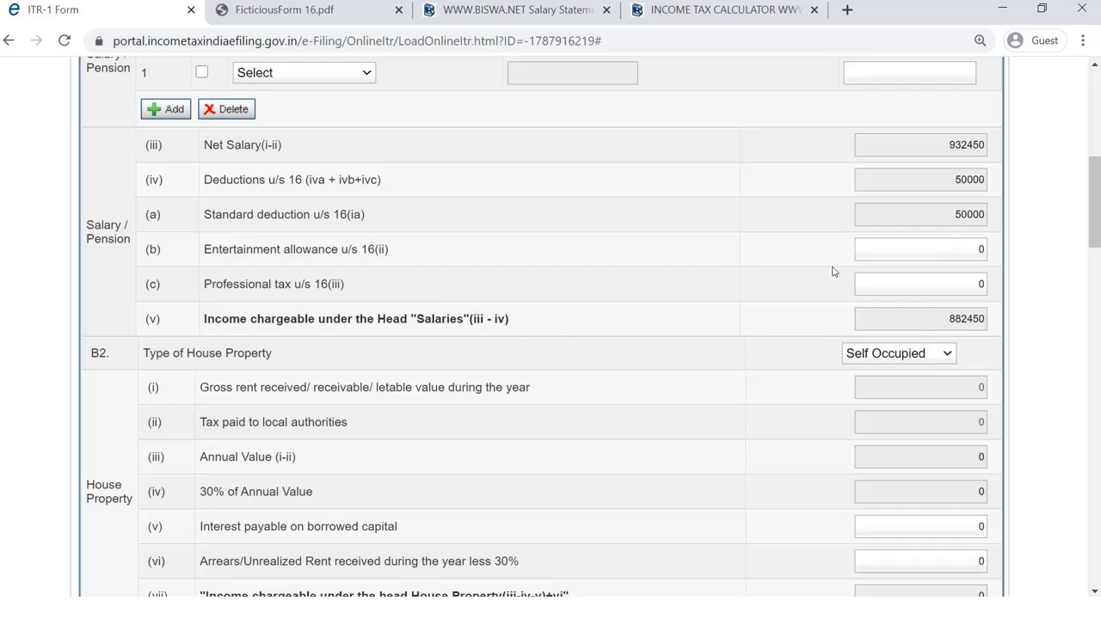
{"action": "double_click", "coordinate": [978, 284]}
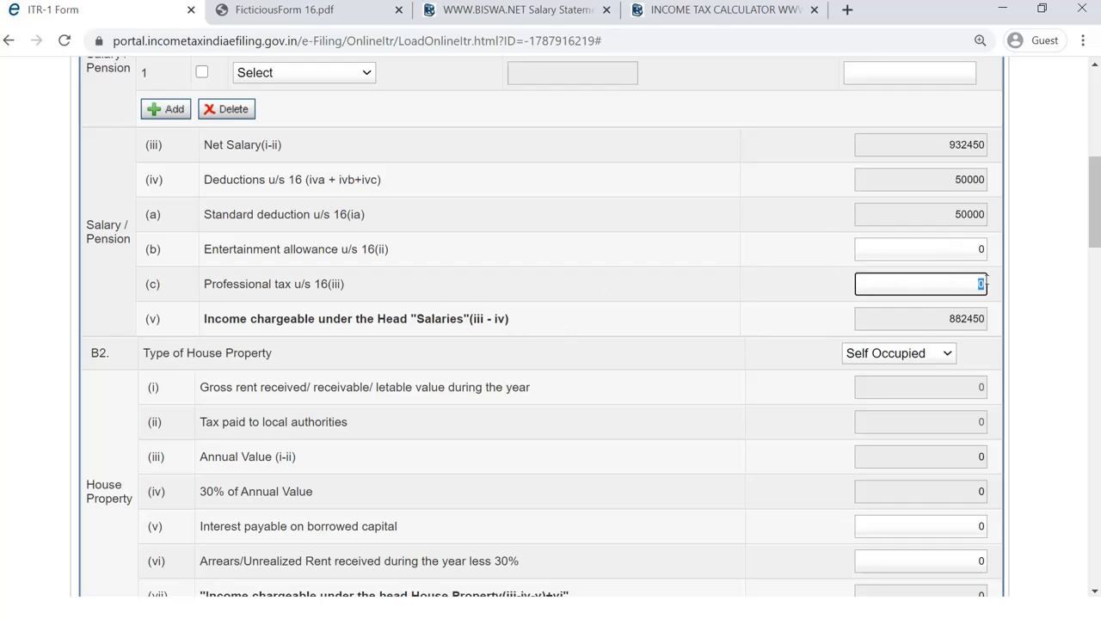
{"action": "type", "text": "2400"}
{"action": "left_click", "coordinate": [769, 287]}
{"action": "scroll", "coordinate": [777, 300], "scroll_direction": "down", "scroll_amount": 1}
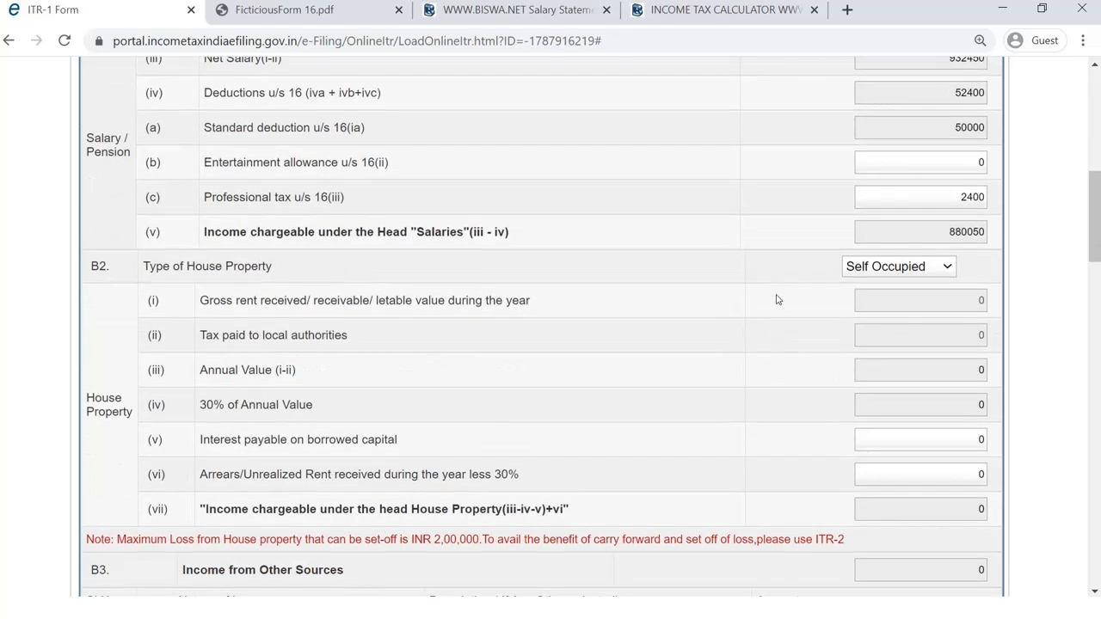
Change the Type of House Property from Self Occupied to Select, leaving no property type chosen.
{"action": "left_click", "coordinate": [930, 267]}
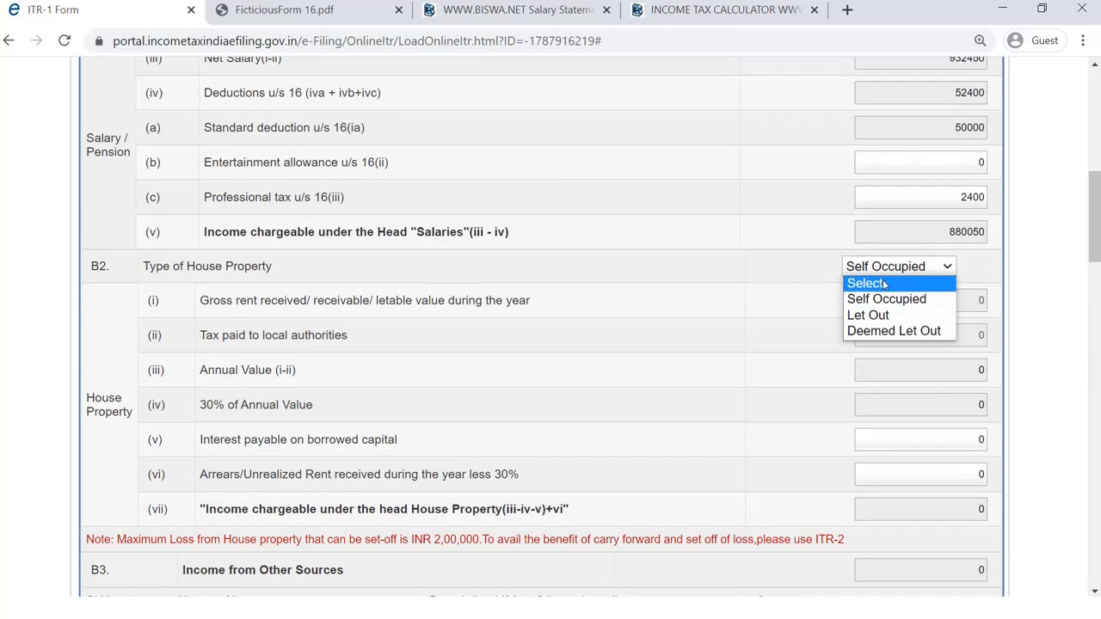
{"action": "left_click", "coordinate": [883, 285]}
{"action": "left_click", "coordinate": [905, 269]}
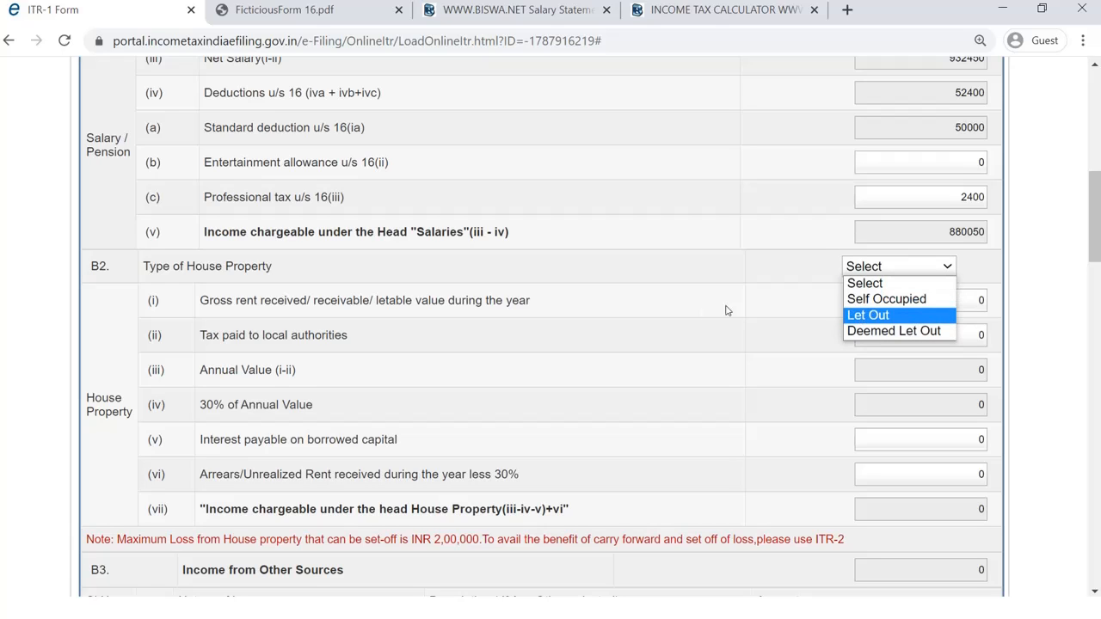
{"action": "left_click", "coordinate": [784, 277]}
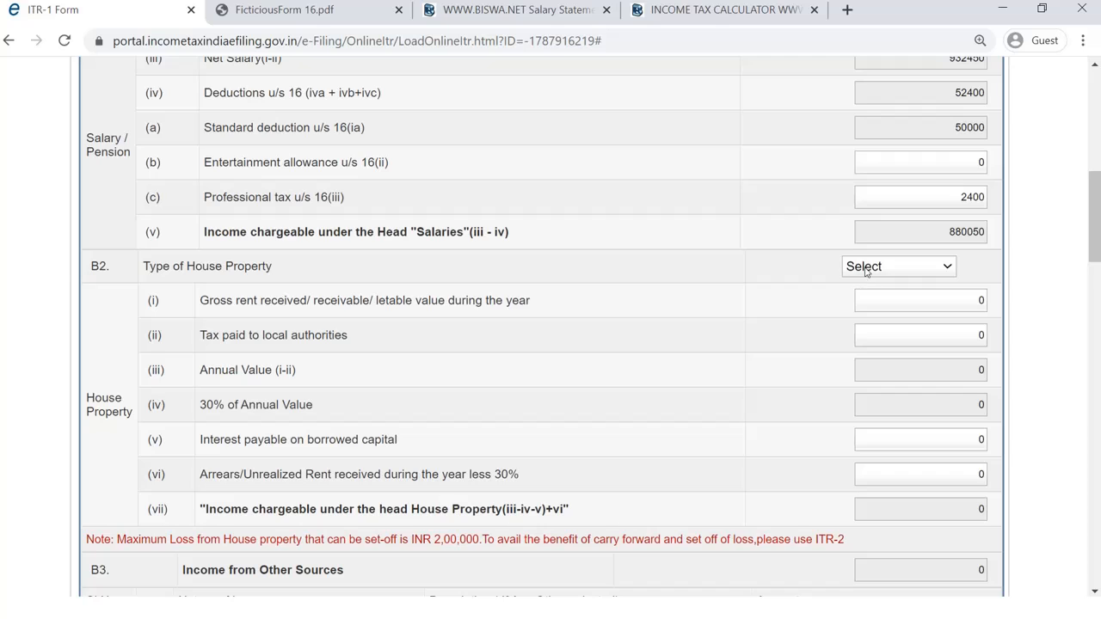
{"action": "scroll", "coordinate": [864, 269], "scroll_direction": "down", "scroll_amount": 1}
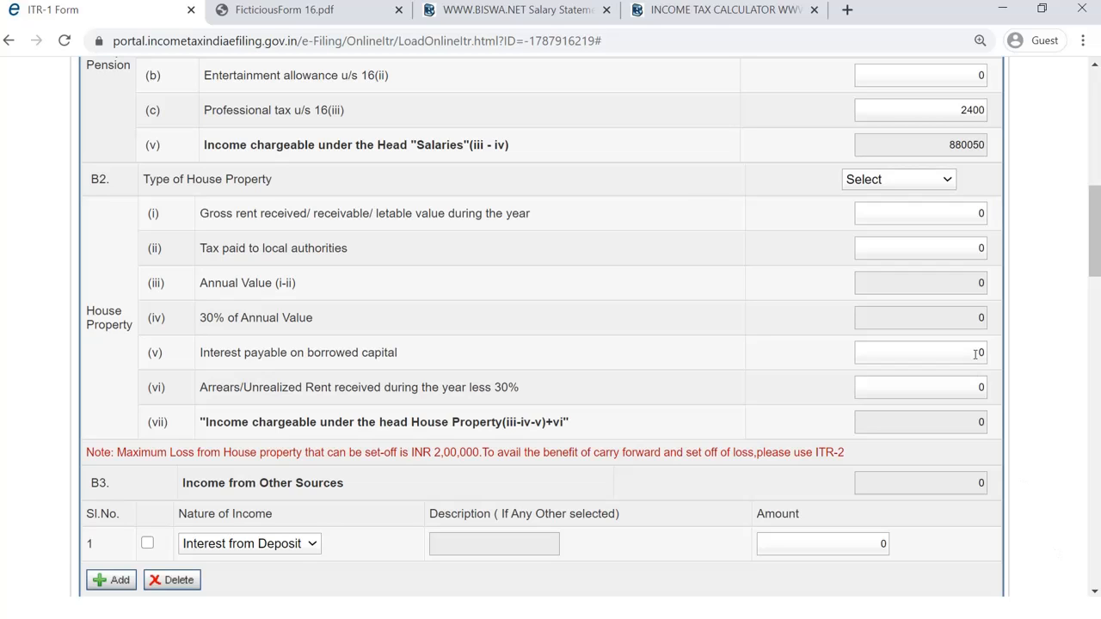
Examine the Form 16 PDF for the other income, section 80C, house building loan principal and interest, and tax rows.
{"action": "left_click", "coordinate": [316, 11]}
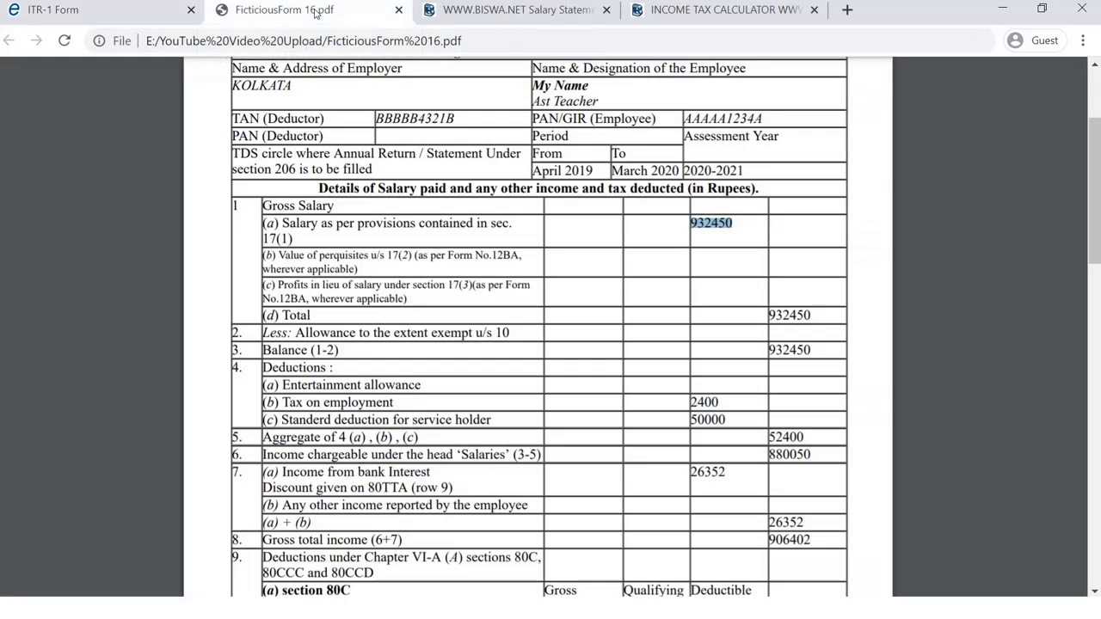
{"action": "scroll", "coordinate": [734, 340], "scroll_direction": "down", "scroll_amount": 2}
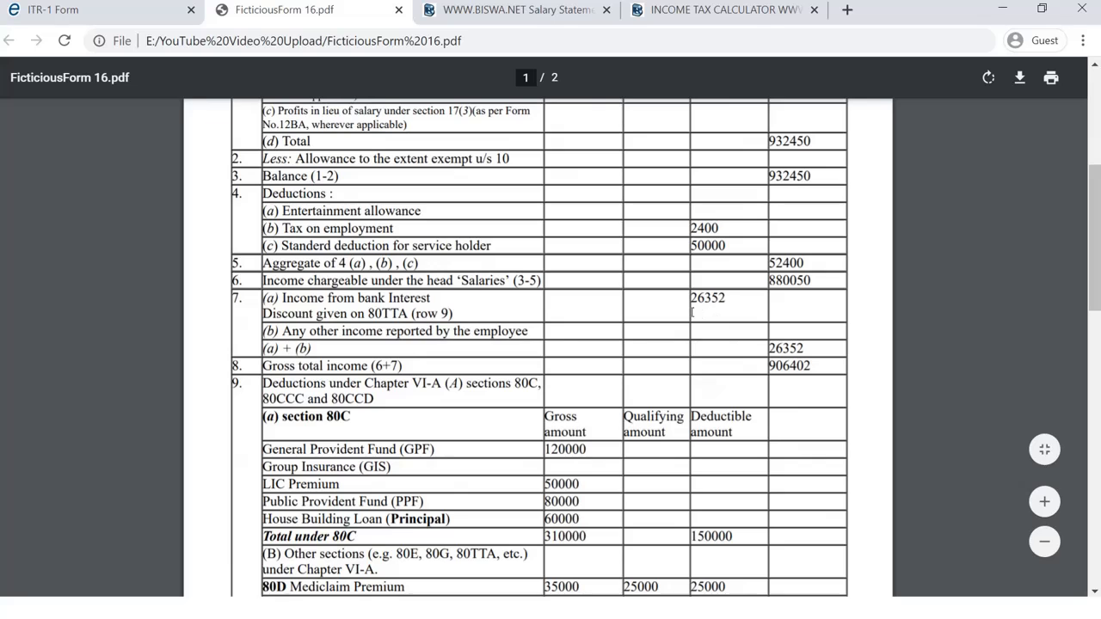
{"action": "scroll", "coordinate": [728, 309], "scroll_direction": "down", "scroll_amount": 5}
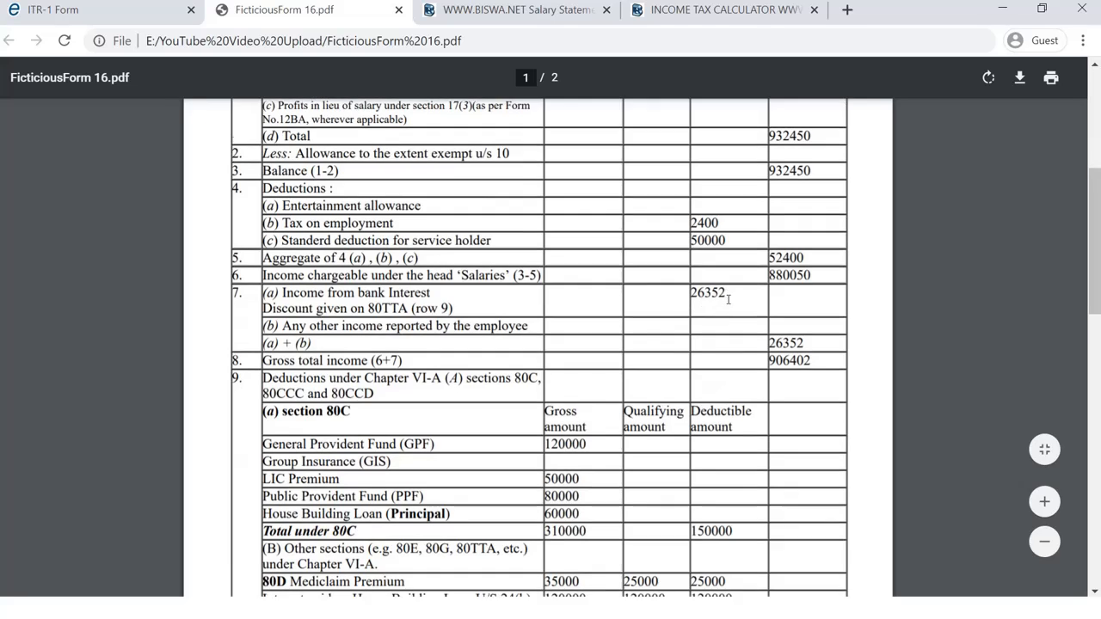
{"action": "scroll", "coordinate": [705, 373], "scroll_direction": "down", "scroll_amount": 3}
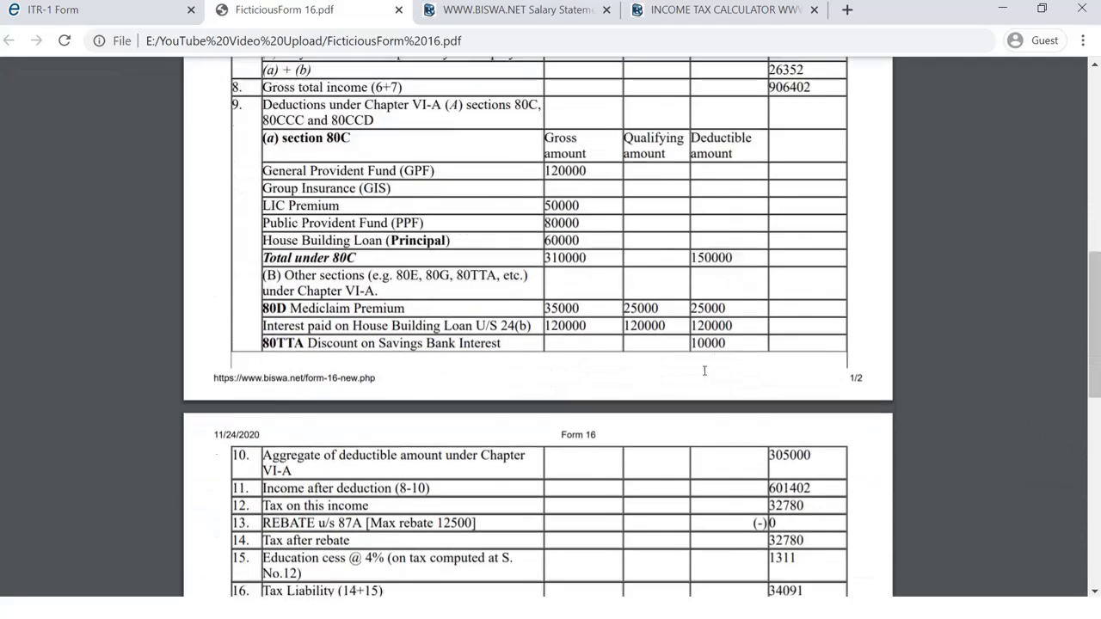
{"action": "scroll", "coordinate": [705, 372], "scroll_direction": "up", "scroll_amount": 5}
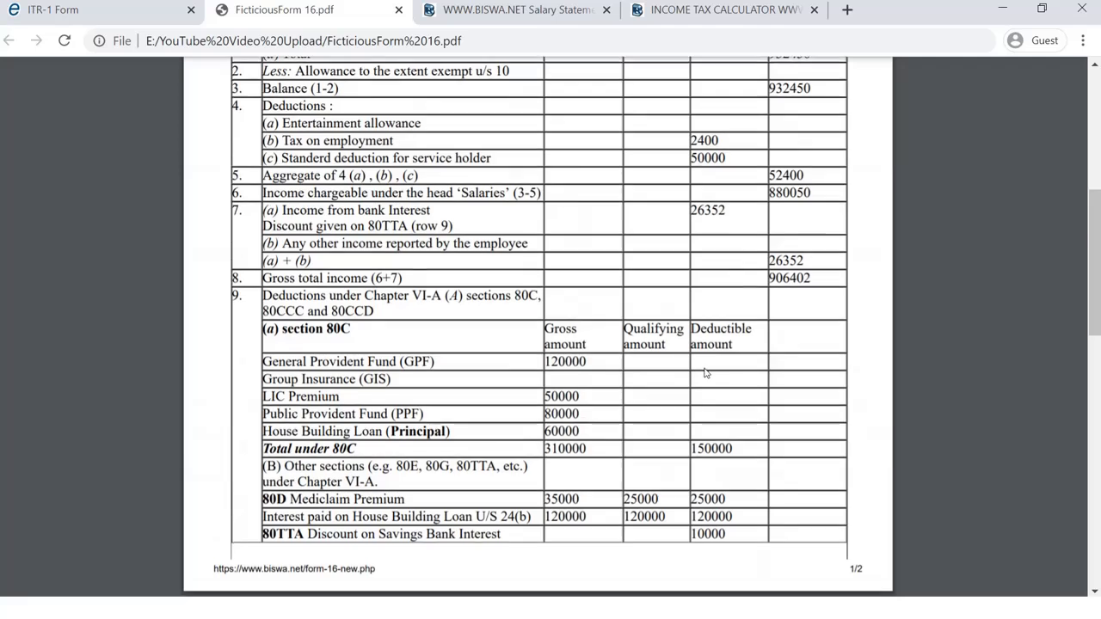
{"action": "scroll", "coordinate": [706, 373], "scroll_direction": "down", "scroll_amount": 2}
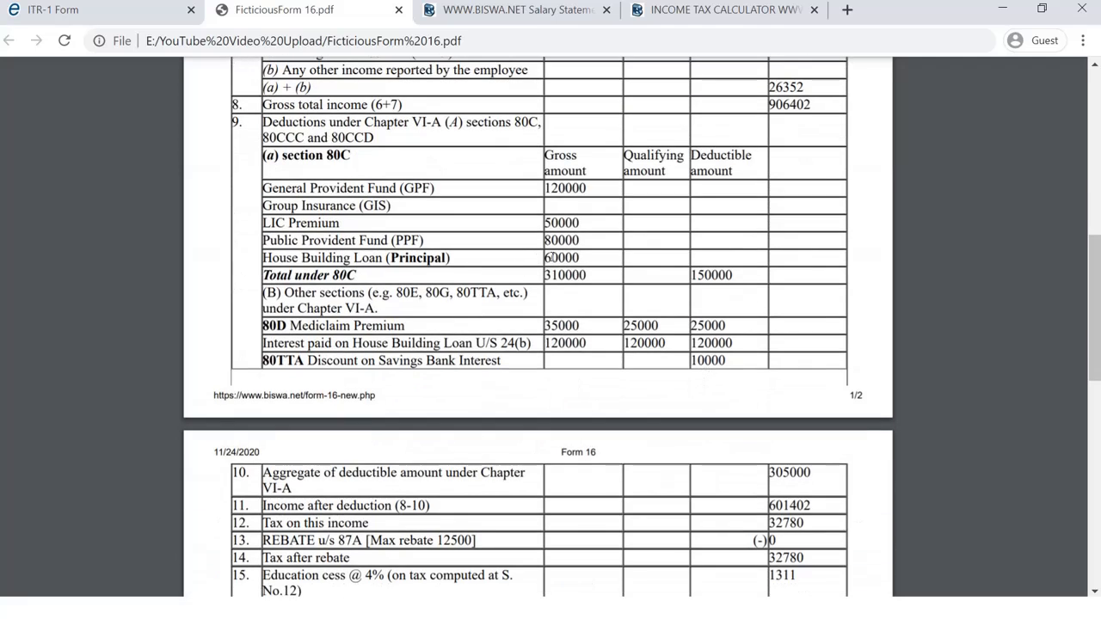
{"action": "left_click_drag", "start_coordinate": [545, 257], "coordinate": [589, 257]}
{"action": "scroll", "coordinate": [613, 344], "scroll_direction": "up", "scroll_amount": 2}
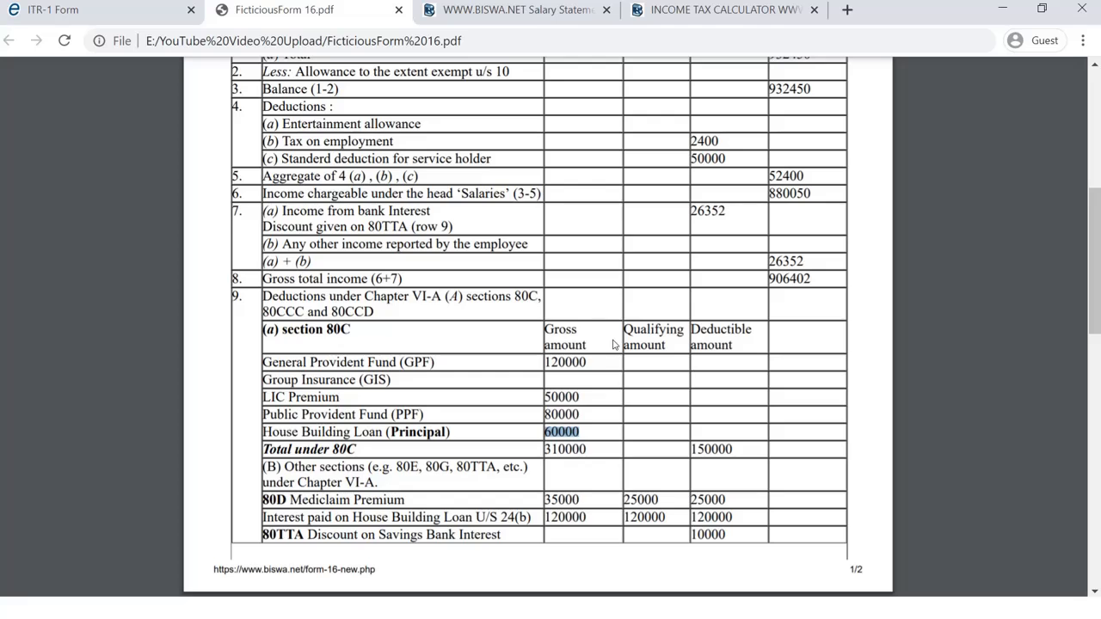
{"action": "scroll", "coordinate": [613, 344], "scroll_direction": "up", "scroll_amount": 1}
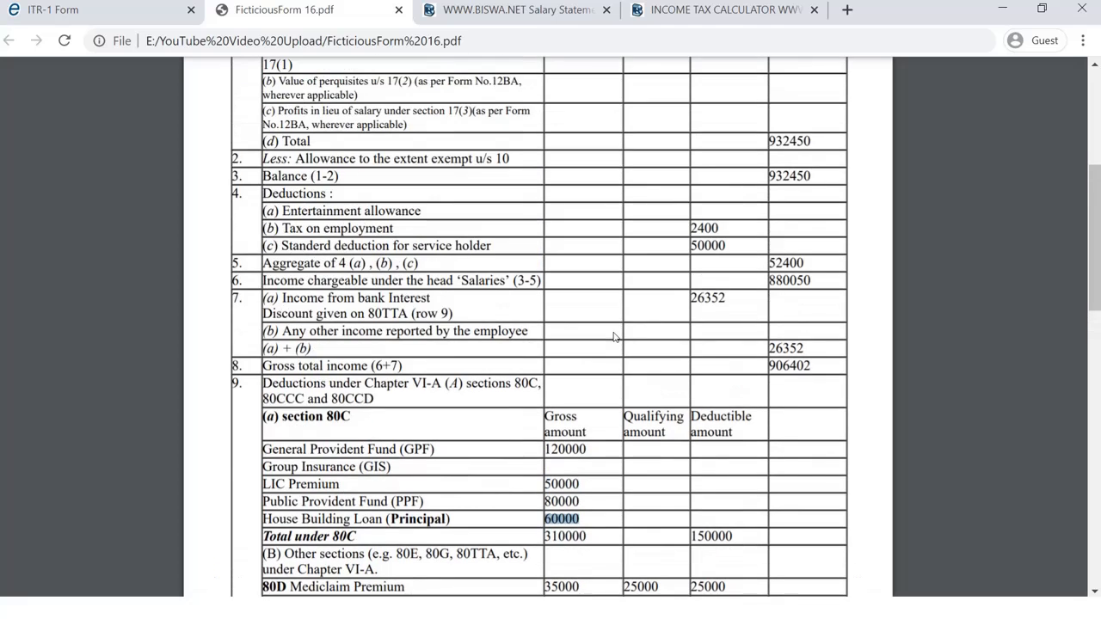
{"action": "scroll", "coordinate": [613, 340], "scroll_direction": "up", "scroll_amount": 1}
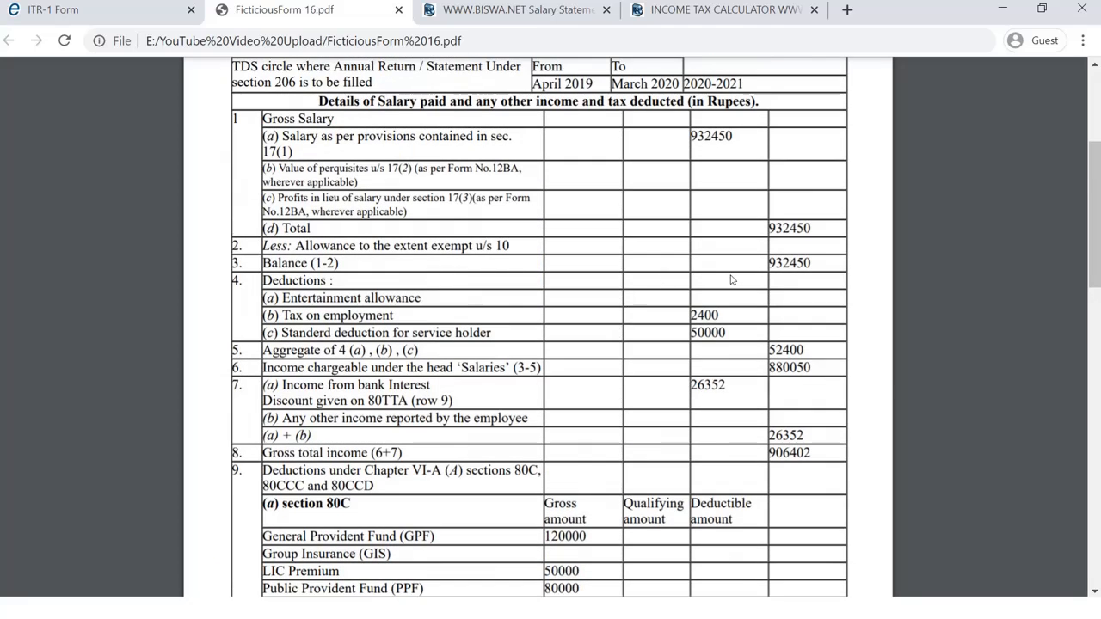
{"action": "scroll", "coordinate": [731, 280], "scroll_direction": "down", "scroll_amount": 1}
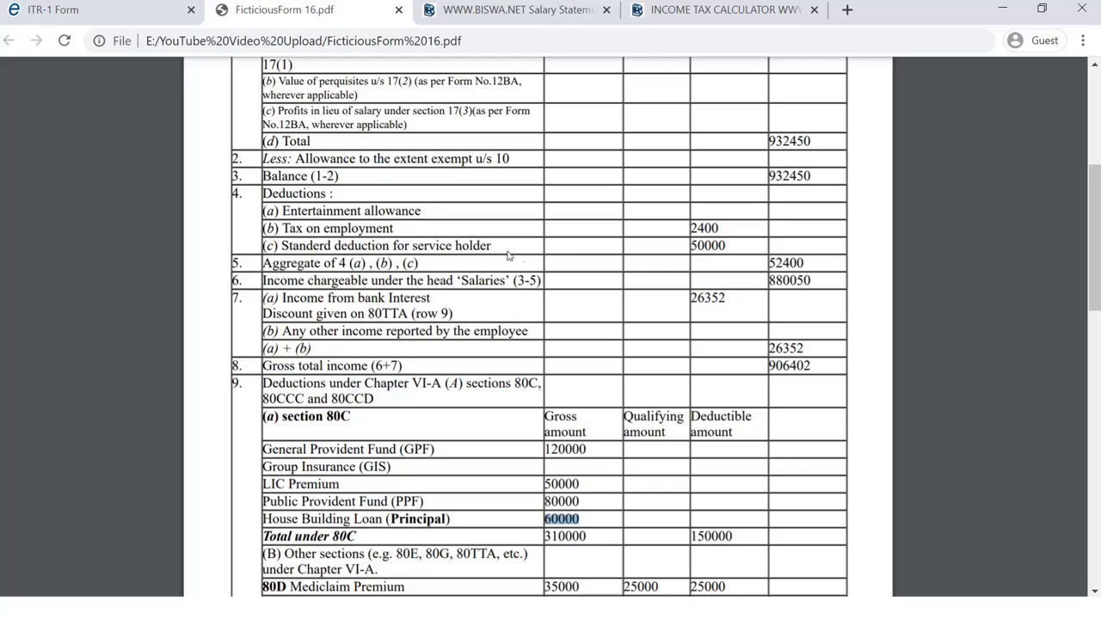
{"action": "scroll", "coordinate": [720, 254], "scroll_direction": "down", "scroll_amount": 3}
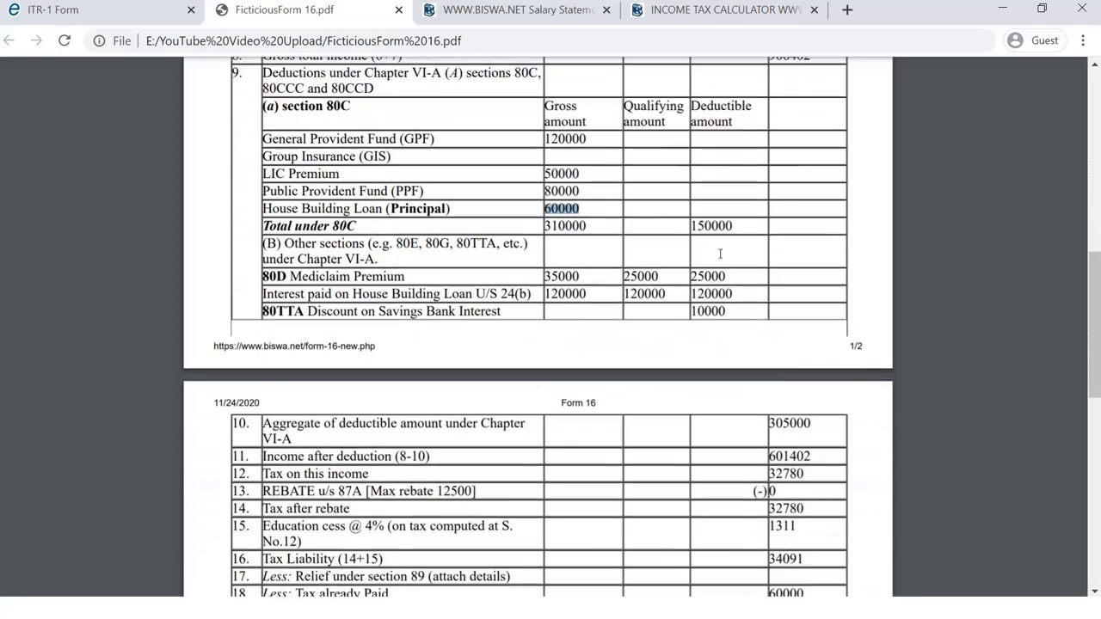
{"action": "scroll", "coordinate": [720, 254], "scroll_direction": "down", "scroll_amount": 1}
{"action": "scroll", "coordinate": [761, 333], "scroll_direction": "down", "scroll_amount": 2}
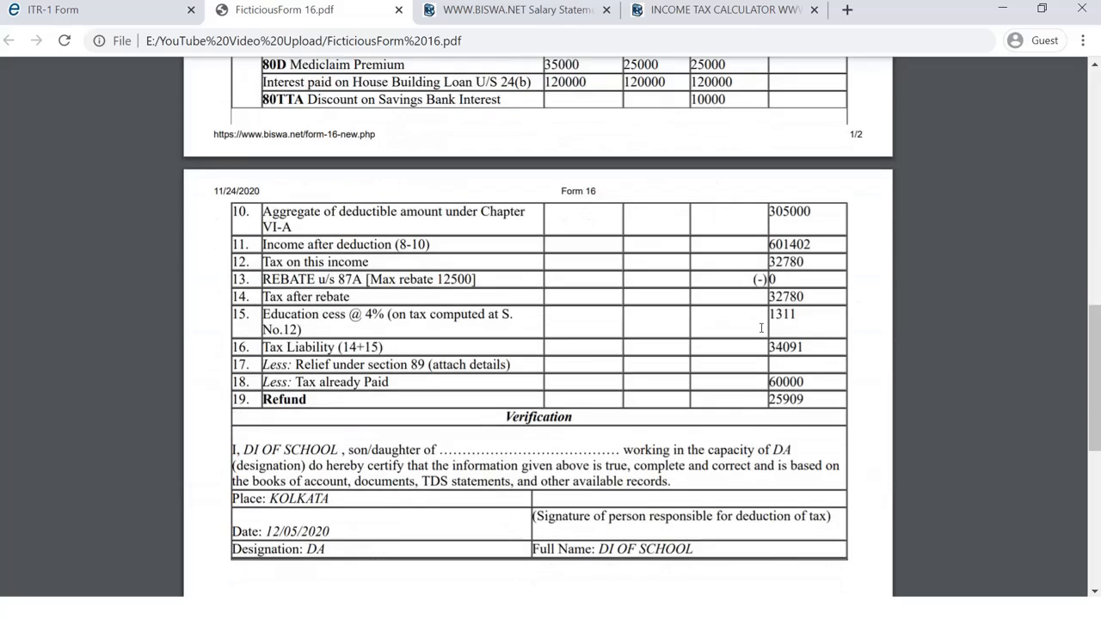
{"action": "scroll", "coordinate": [762, 334], "scroll_direction": "up", "scroll_amount": 10}
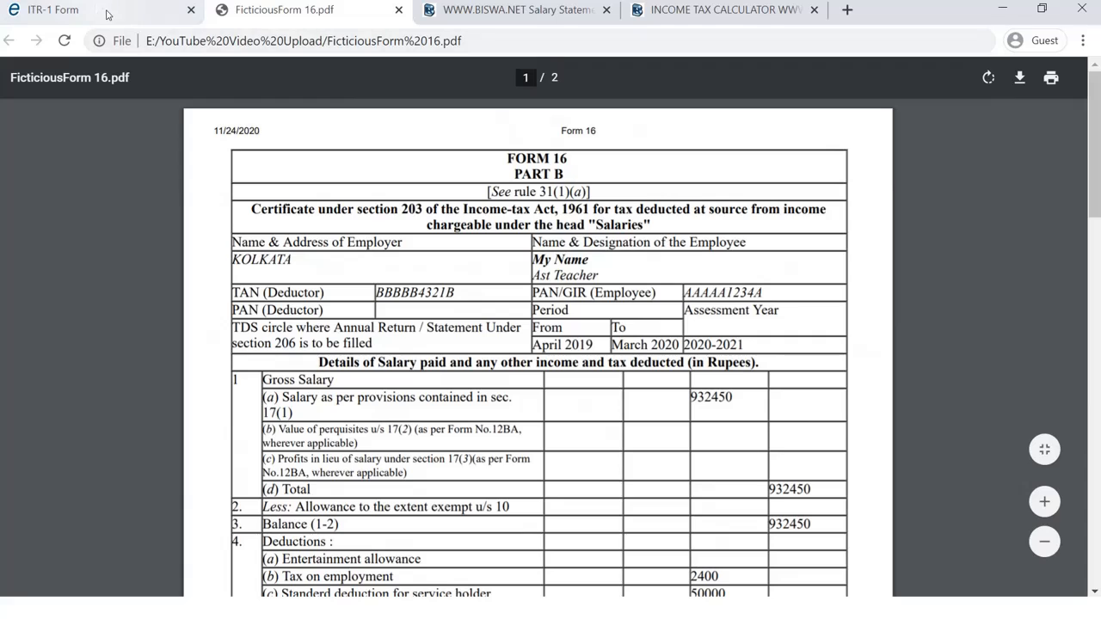
Return to the ITR-1 form and set the house property's Interest payable on borrowed capital to 40000.
{"action": "left_click", "coordinate": [162, 13]}
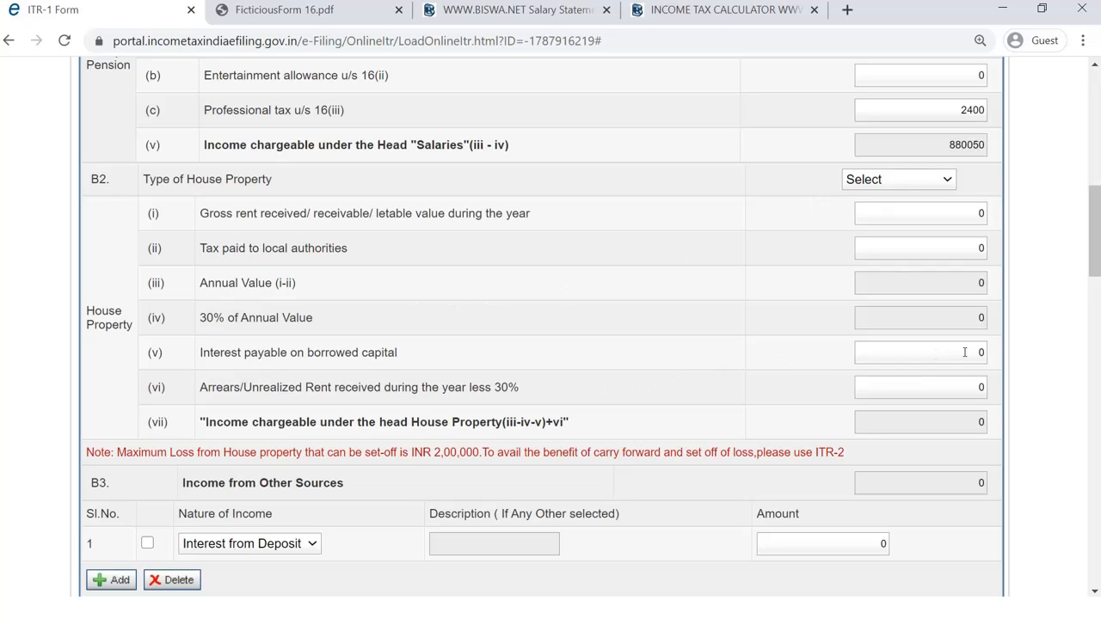
{"action": "left_click_drag", "start_coordinate": [977, 352], "coordinate": [989, 352]}
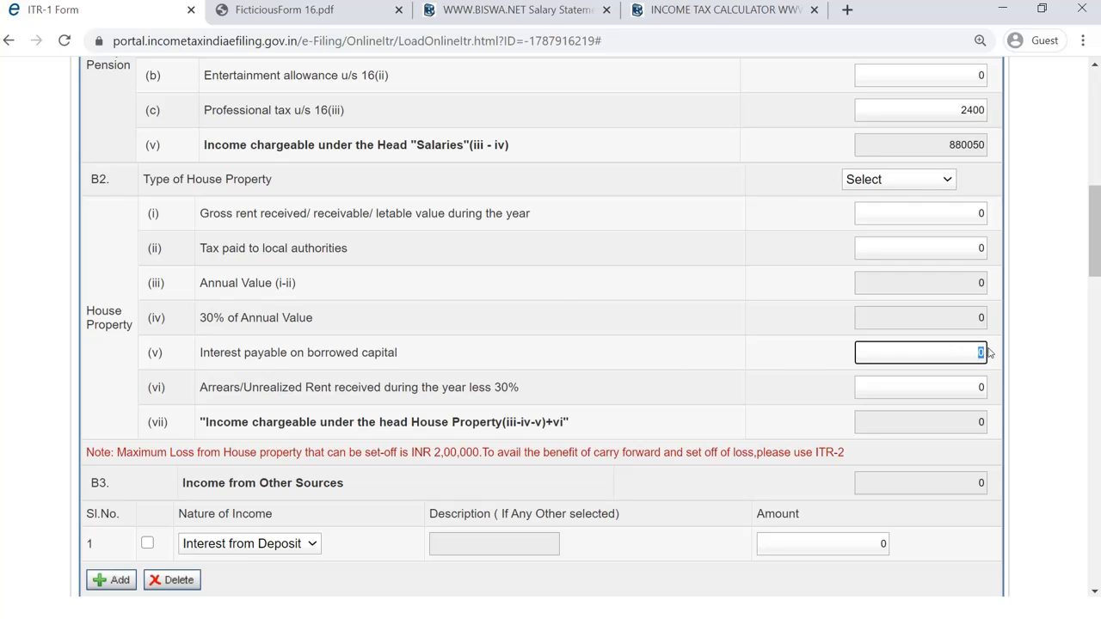
{"action": "type", "text": "40000"}
{"action": "left_click", "coordinate": [803, 347]}
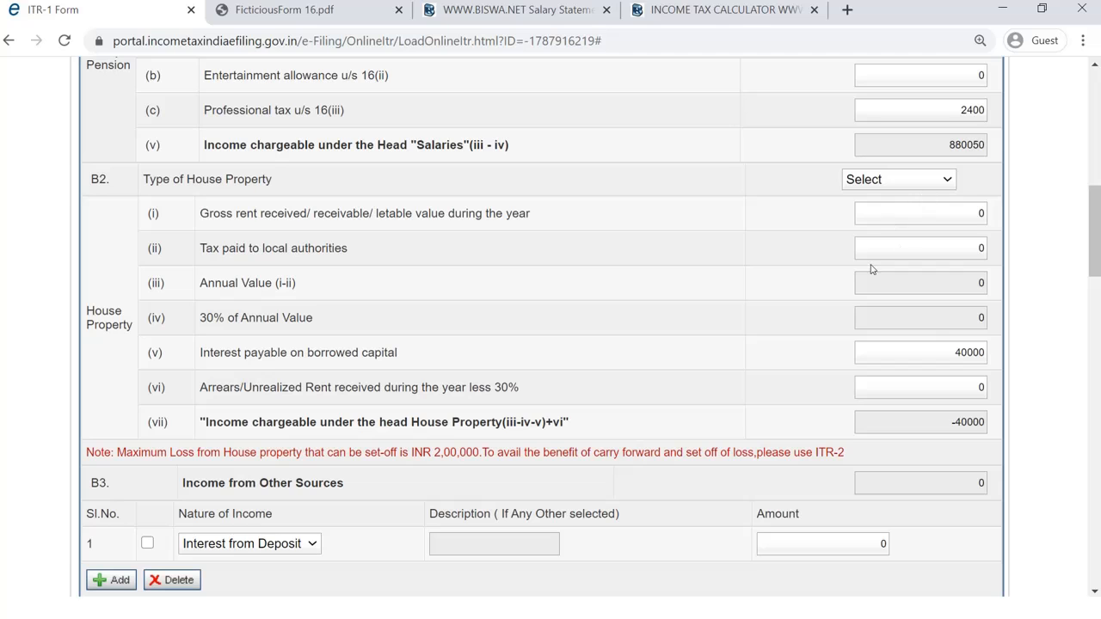
{"action": "scroll", "coordinate": [828, 261], "scroll_direction": "down", "scroll_amount": 1}
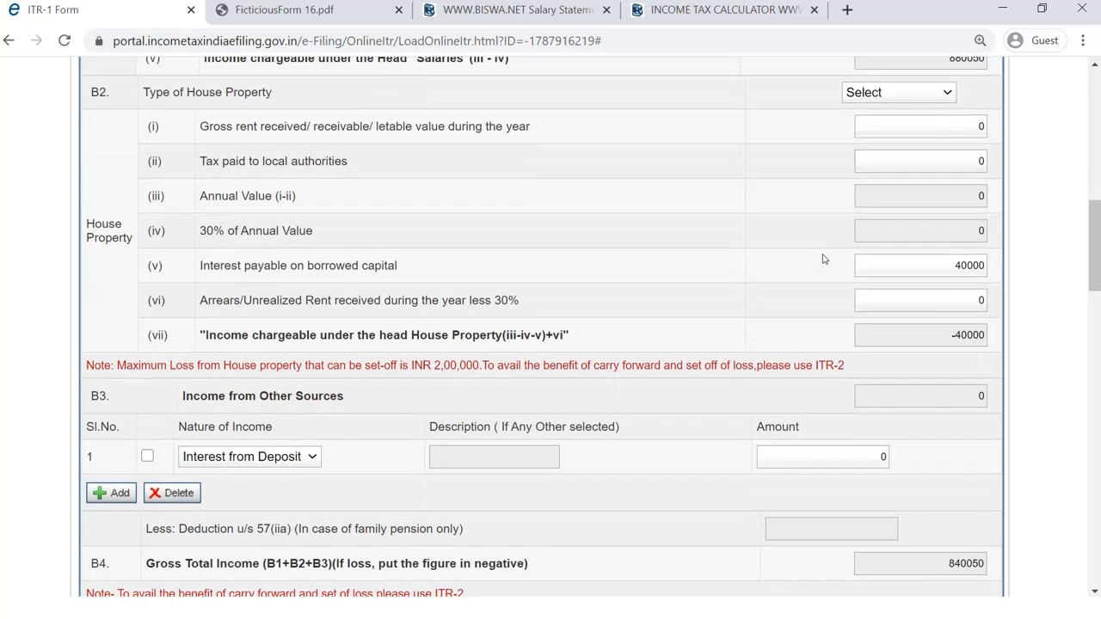
{"action": "scroll", "coordinate": [434, 332], "scroll_direction": "up", "scroll_amount": 1}
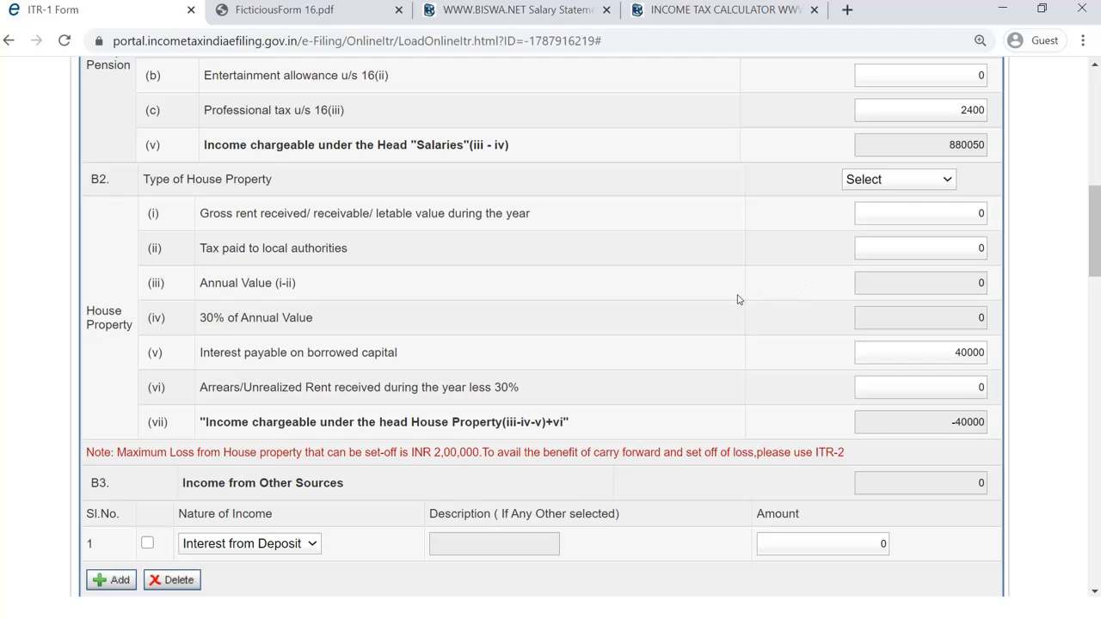
Set the Type of House Property to Self Occupied.
{"action": "left_click", "coordinate": [894, 183]}
{"action": "left_click", "coordinate": [894, 210]}
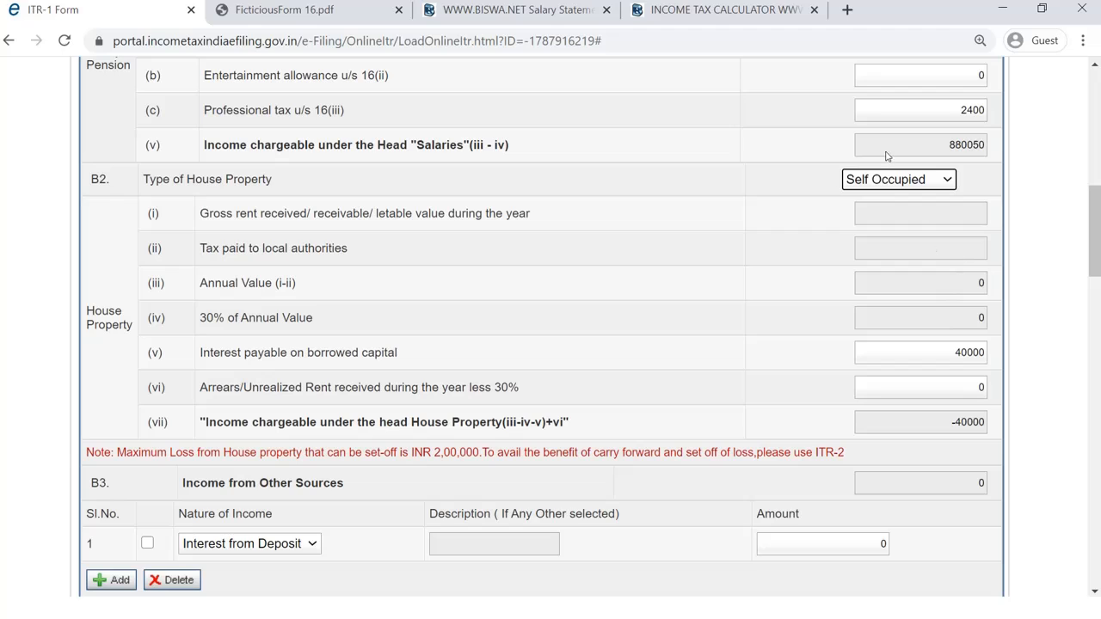
{"action": "left_click", "coordinate": [895, 179]}
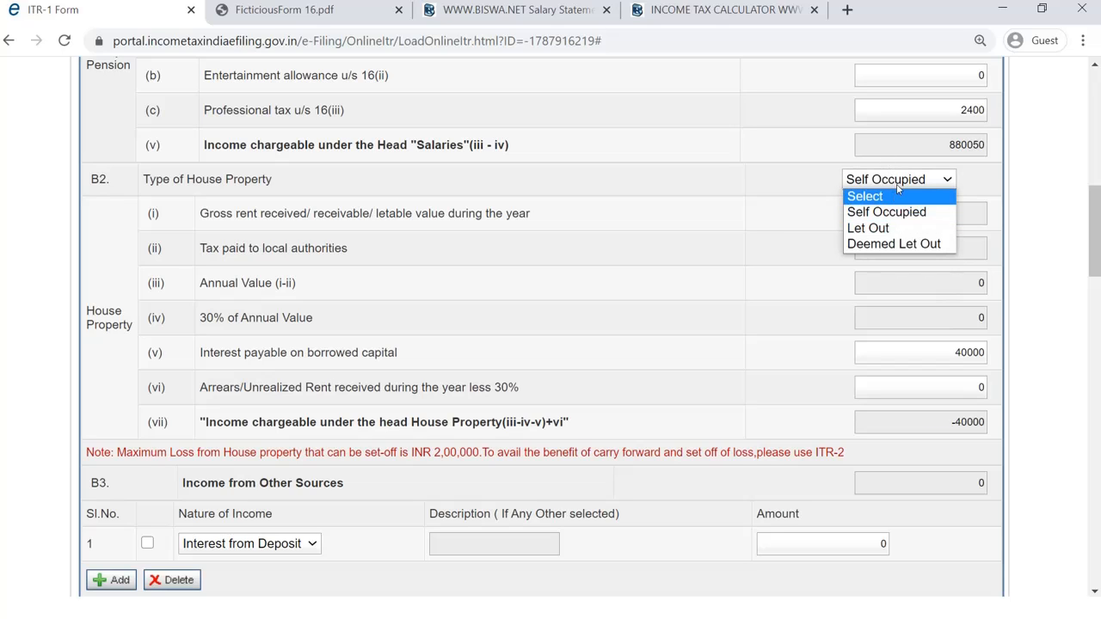
{"action": "left_click", "coordinate": [812, 175]}
{"action": "left_click", "coordinate": [895, 179]}
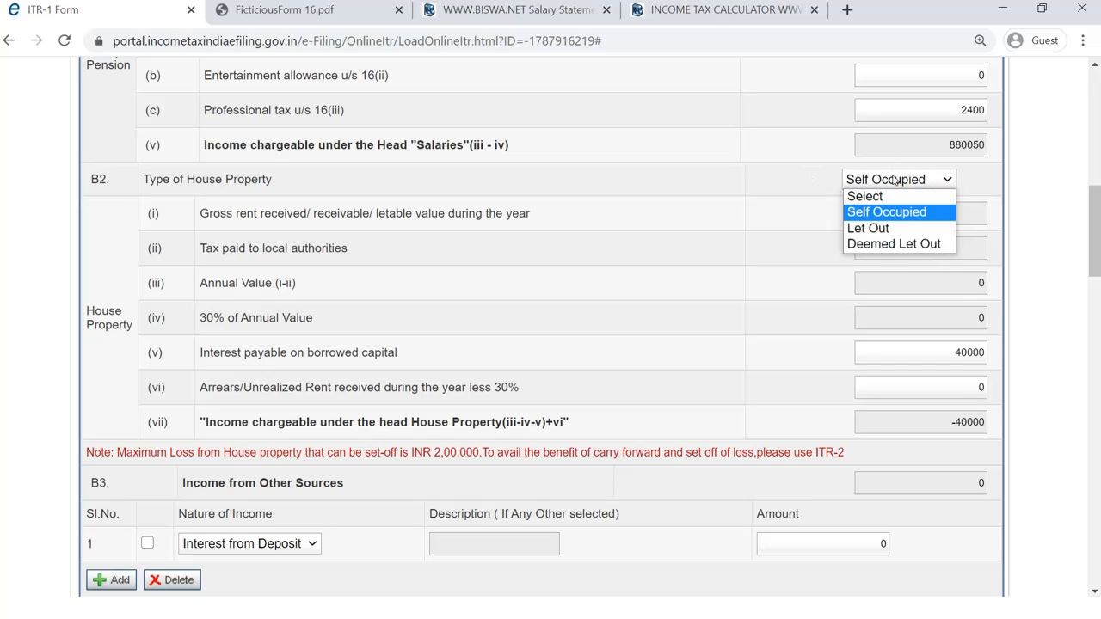
{"action": "left_click", "coordinate": [805, 184]}
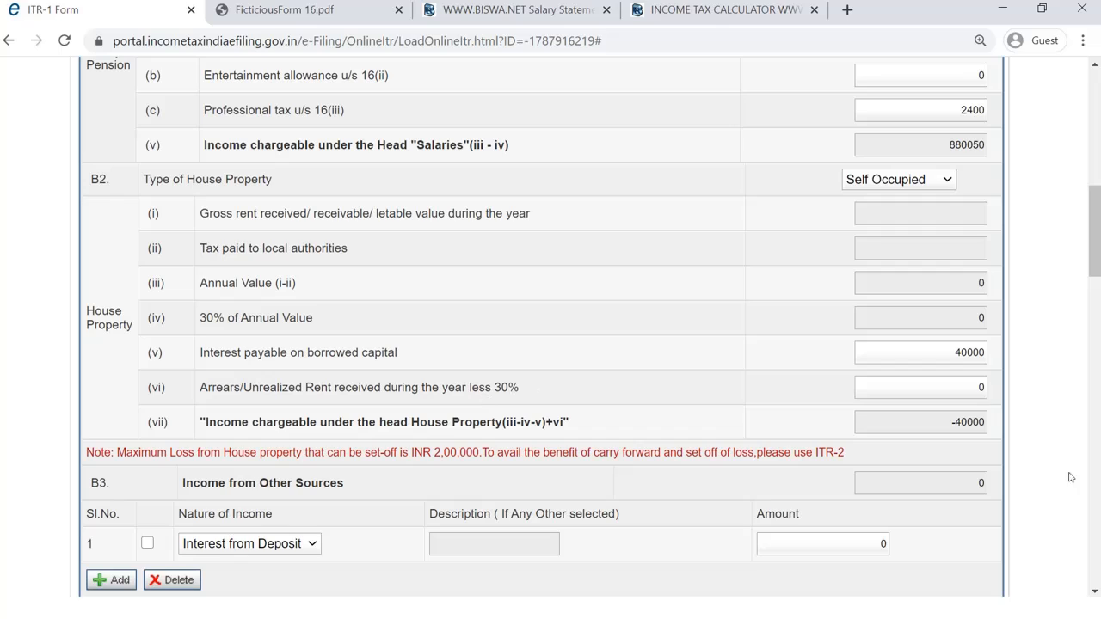
{"action": "left_click", "coordinate": [978, 387]}
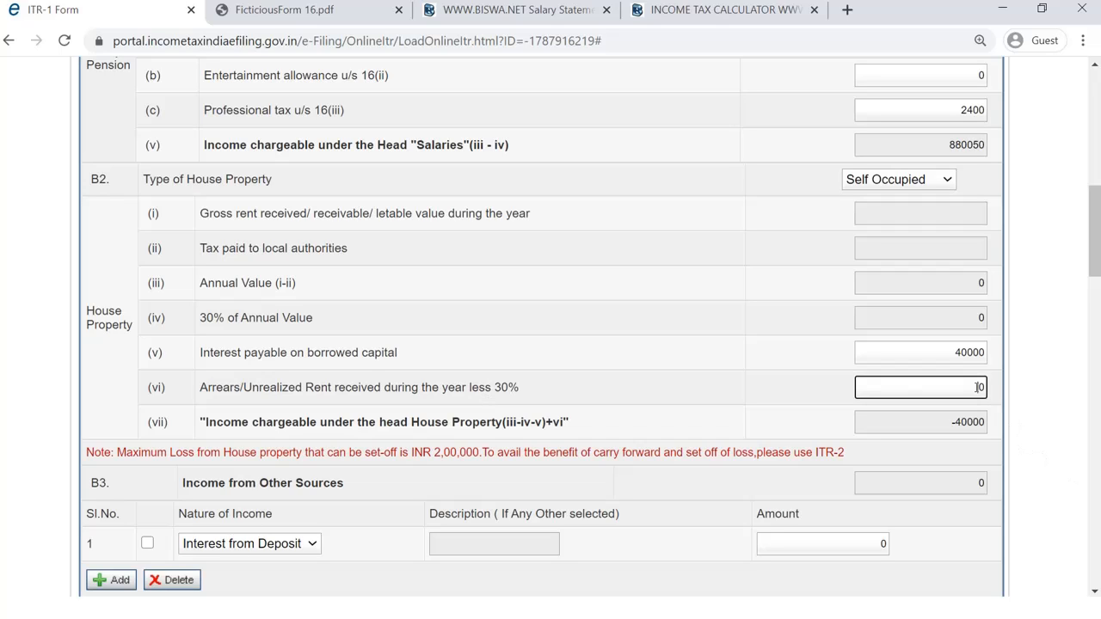
{"action": "left_click", "coordinate": [737, 392]}
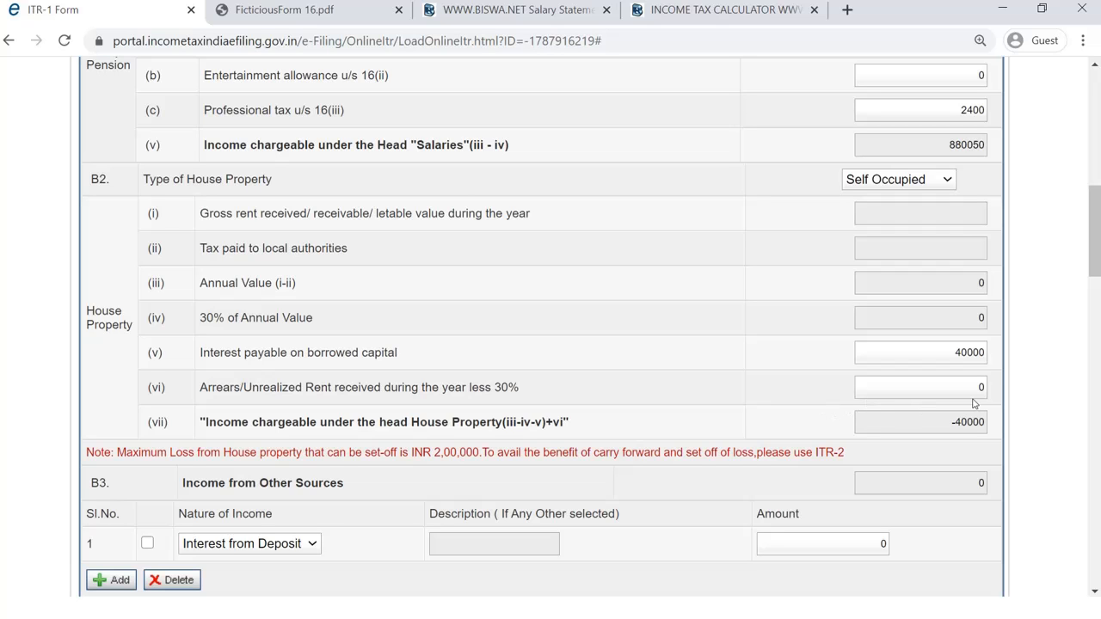
Dismiss the save reminder and review the salary, house property, Income from Other Sources and Gross Total Income rows.
{"action": "scroll", "coordinate": [483, 289], "scroll_direction": "down", "scroll_amount": 2}
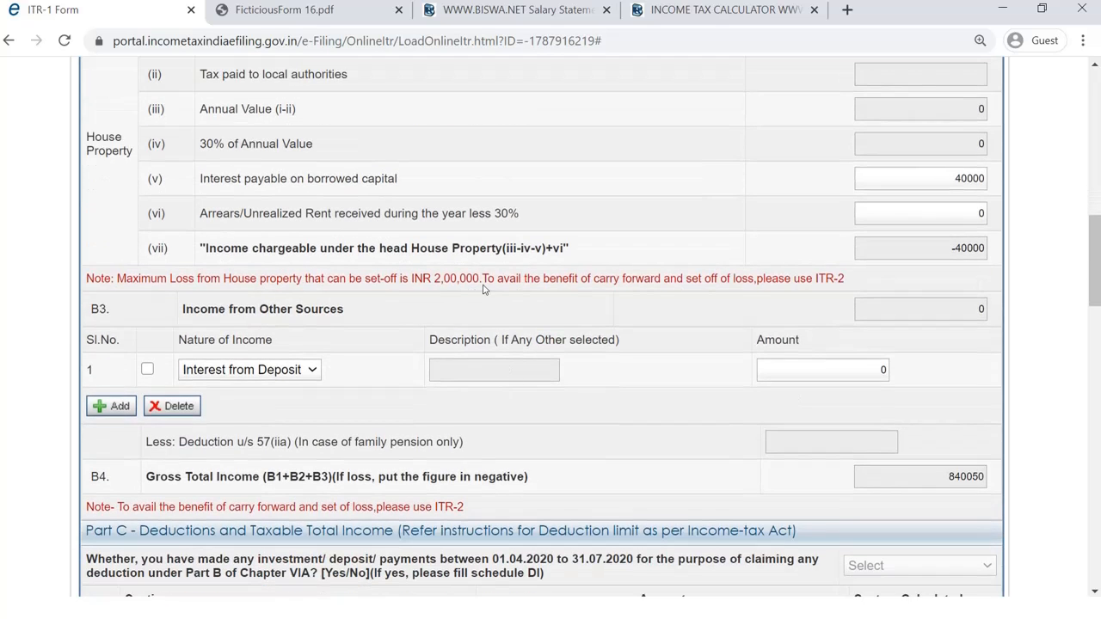
{"action": "scroll", "coordinate": [516, 248], "scroll_direction": "down", "scroll_amount": 1}
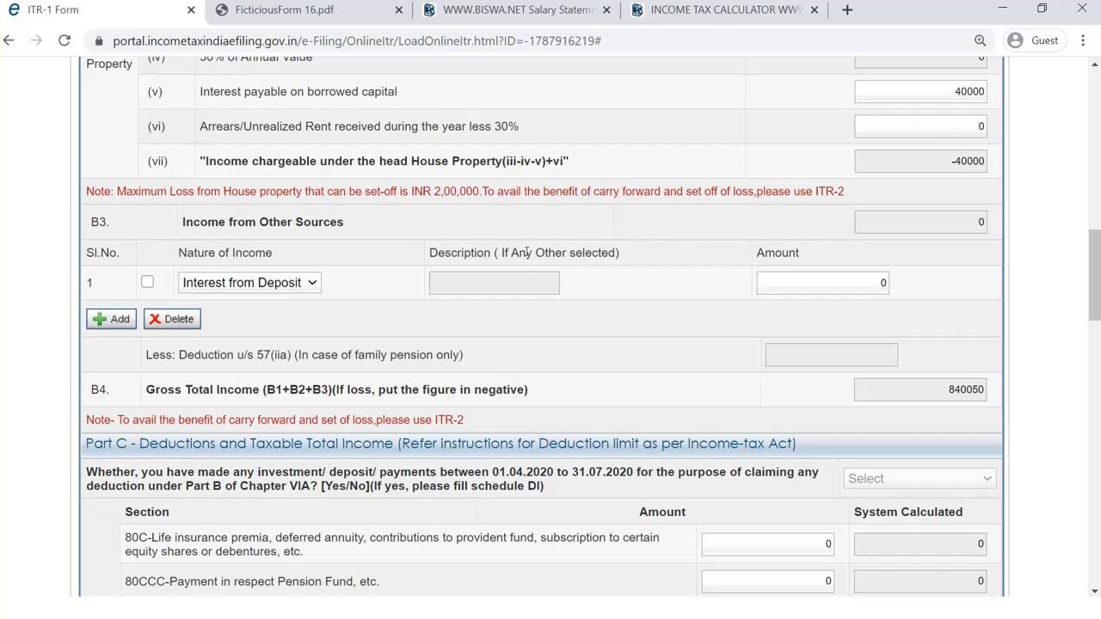
{"action": "scroll", "coordinate": [526, 252], "scroll_direction": "down", "scroll_amount": 1}
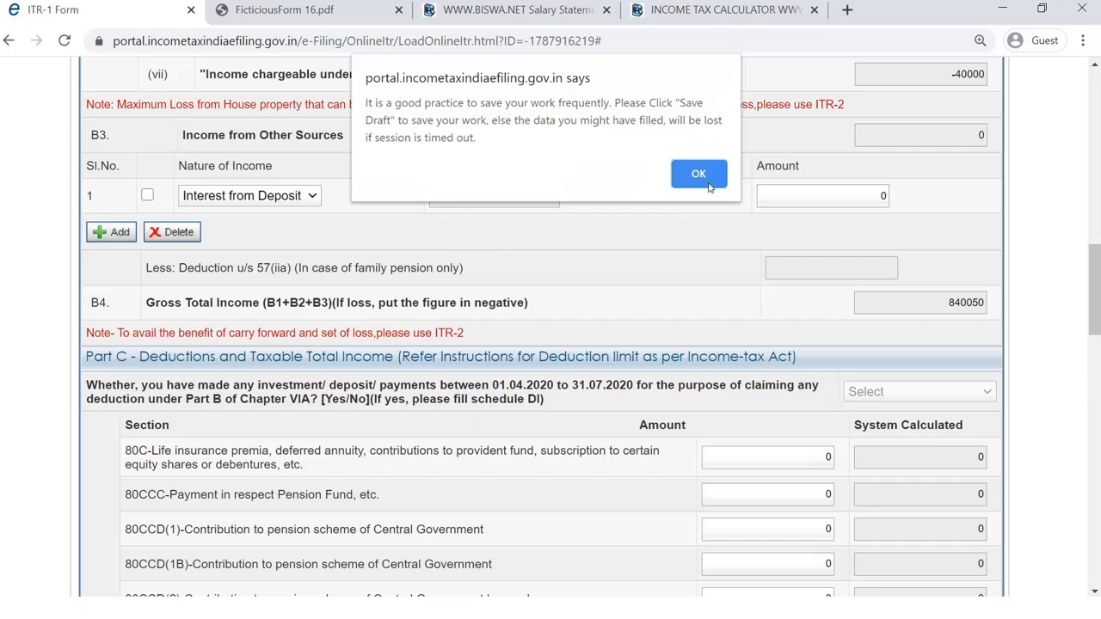
{"action": "left_click", "coordinate": [702, 176]}
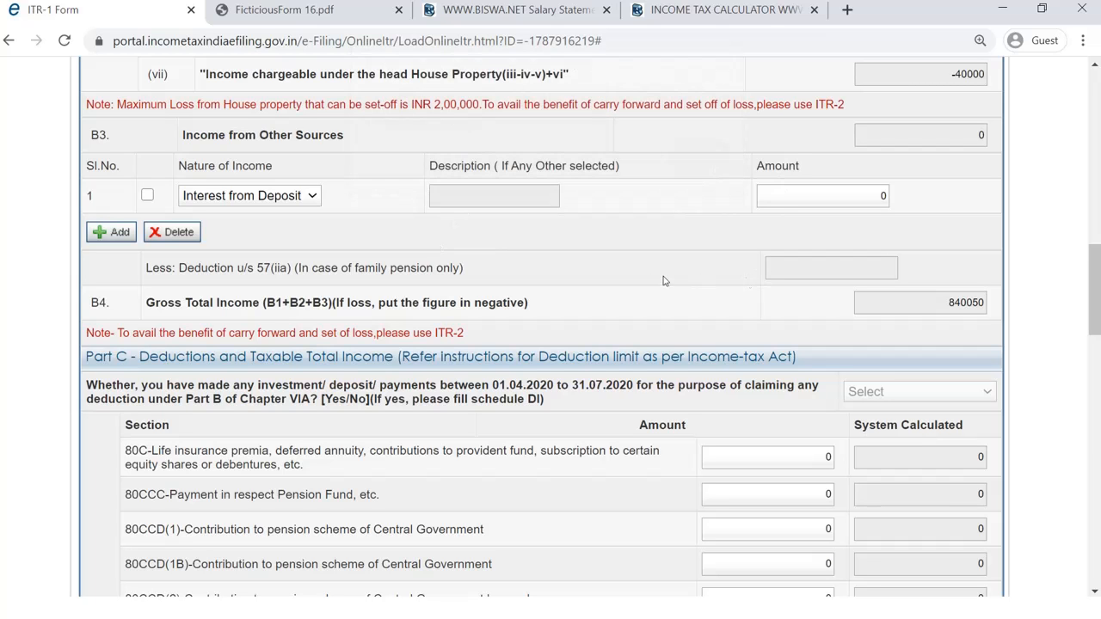
{"action": "scroll", "coordinate": [654, 278], "scroll_direction": "up", "scroll_amount": 2}
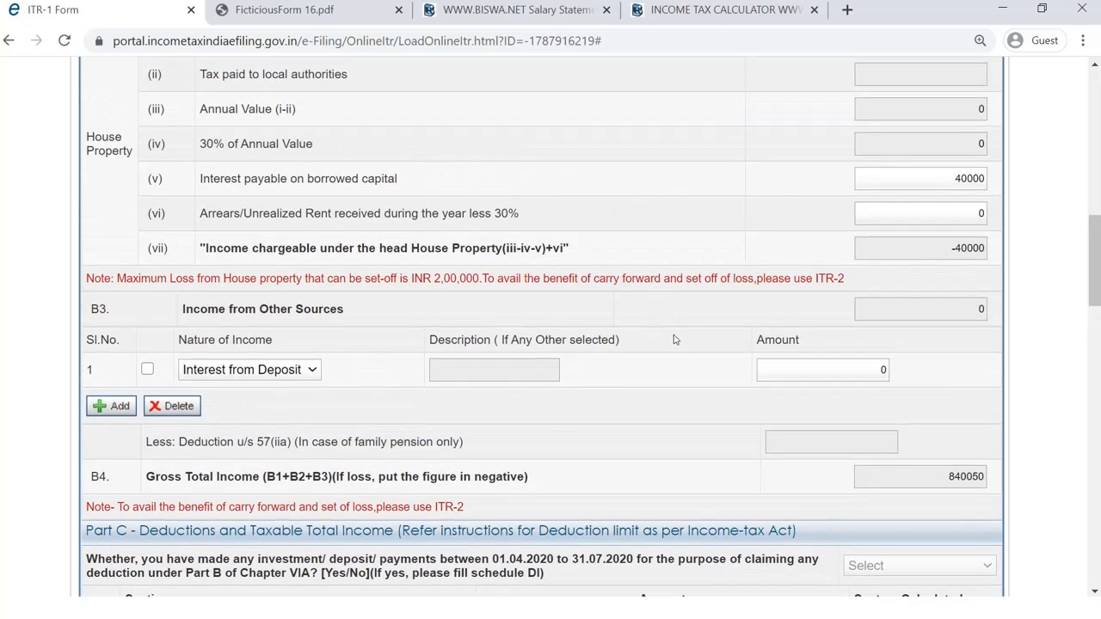
{"action": "scroll", "coordinate": [674, 340], "scroll_direction": "up", "scroll_amount": 8}
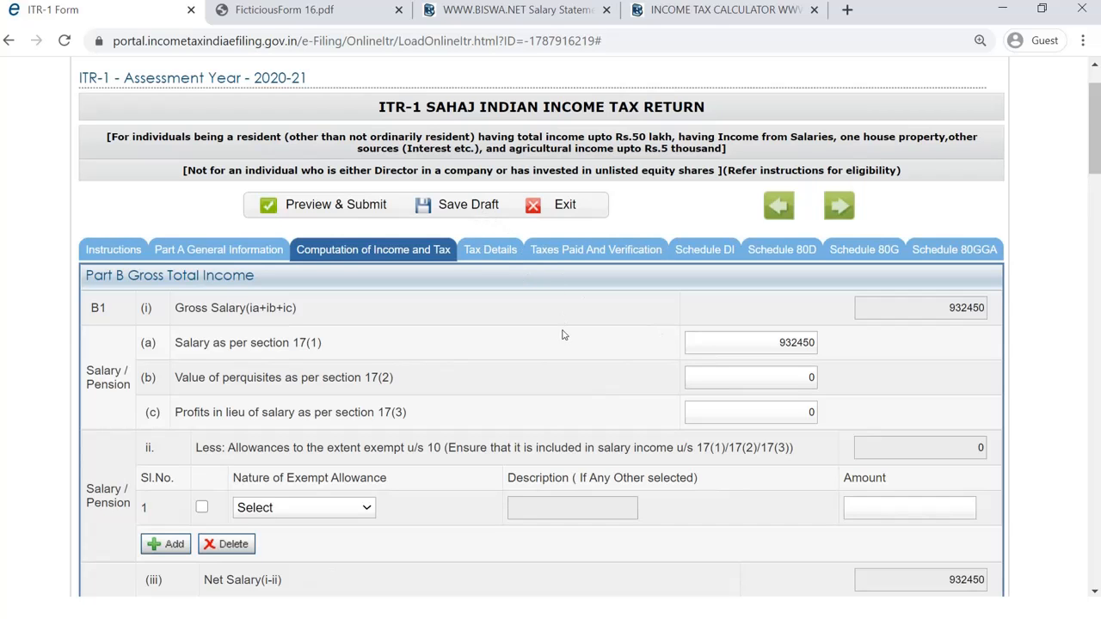
{"action": "scroll", "coordinate": [562, 334], "scroll_direction": "down", "scroll_amount": 8}
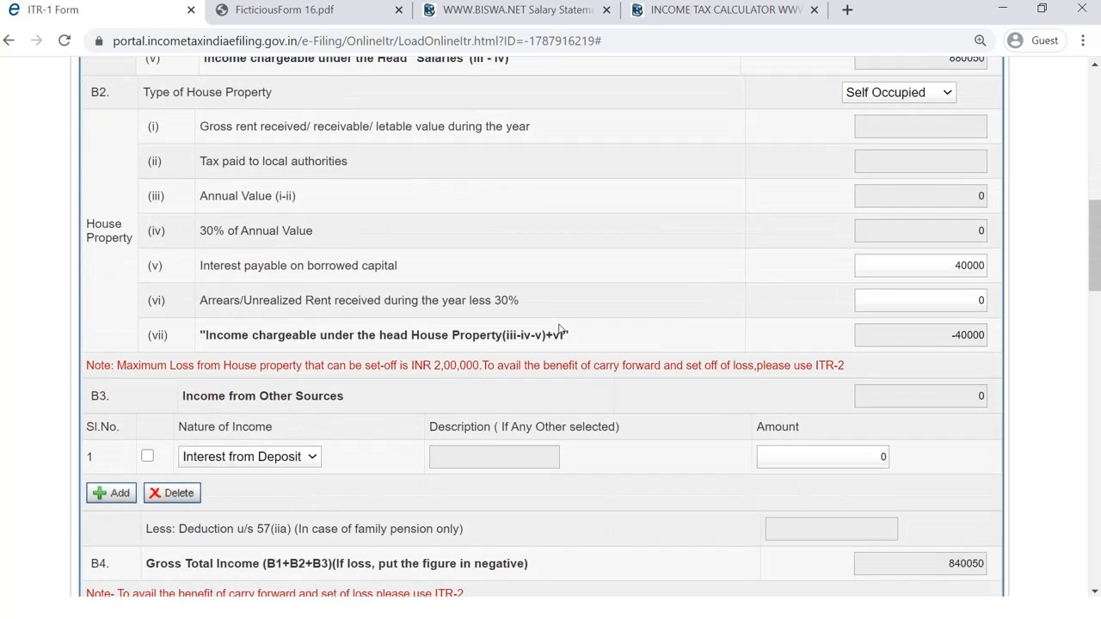
{"action": "scroll", "coordinate": [559, 328], "scroll_direction": "down", "scroll_amount": 1}
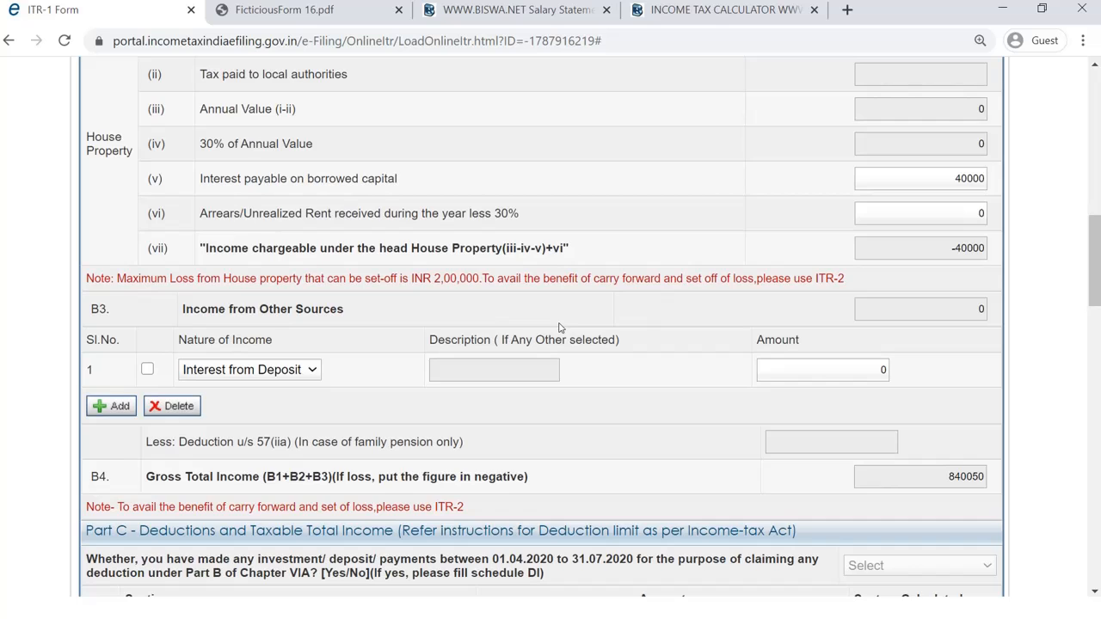
{"action": "scroll", "coordinate": [559, 328], "scroll_direction": "up", "scroll_amount": 3}
{"action": "scroll", "coordinate": [559, 327], "scroll_direction": "down", "scroll_amount": 1}
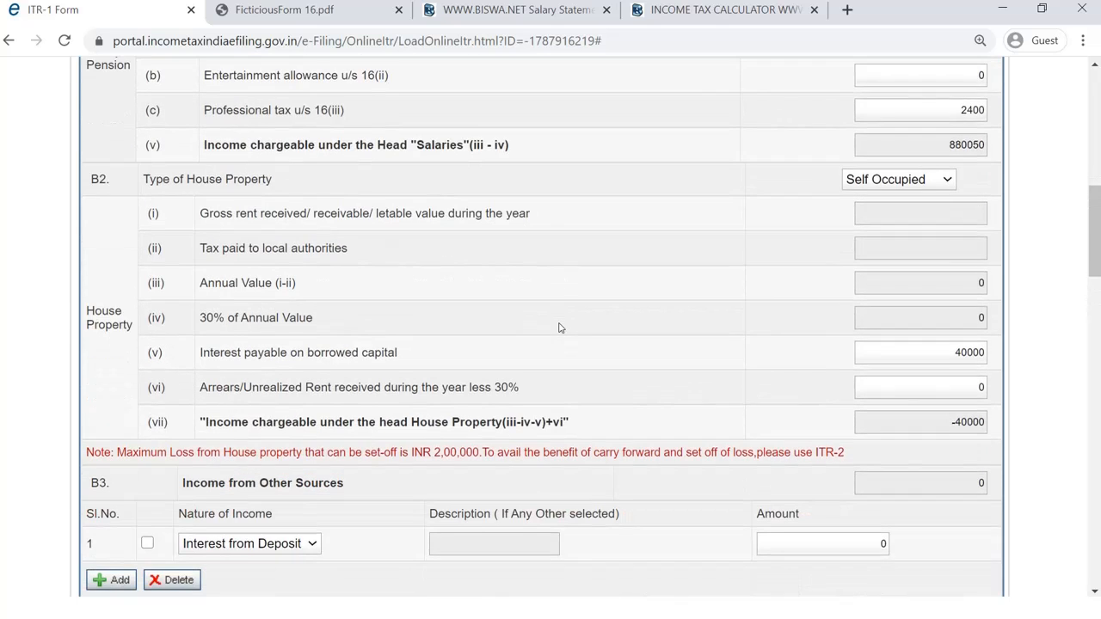
{"action": "scroll", "coordinate": [559, 327], "scroll_direction": "down", "scroll_amount": 1}
{"action": "scroll", "coordinate": [559, 328], "scroll_direction": "down", "scroll_amount": 2}
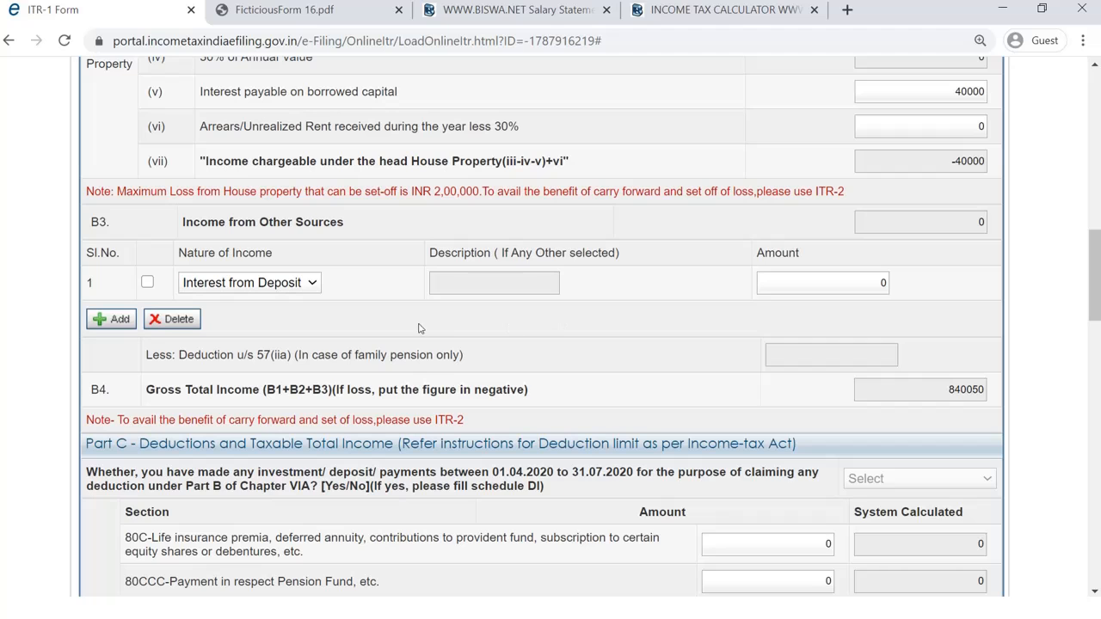
Switch to the Form 16 PDF and copy the income from bank interest figure, 26352.
{"action": "left_click", "coordinate": [311, 11]}
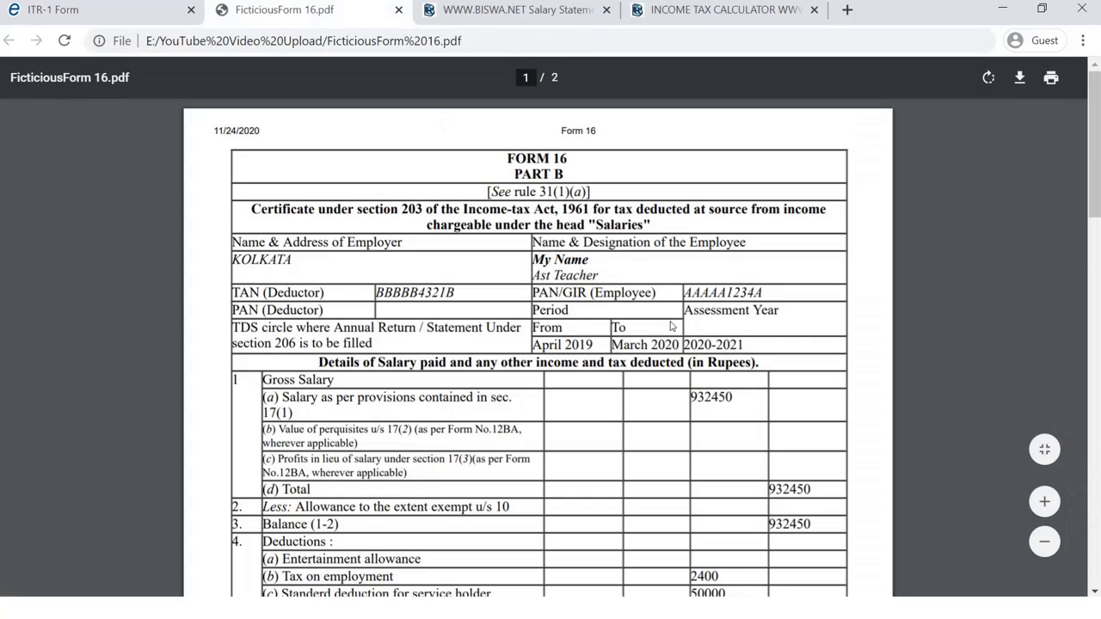
{"action": "scroll", "coordinate": [671, 325], "scroll_direction": "down", "scroll_amount": 2}
{"action": "scroll", "coordinate": [671, 325], "scroll_direction": "down", "scroll_amount": 2}
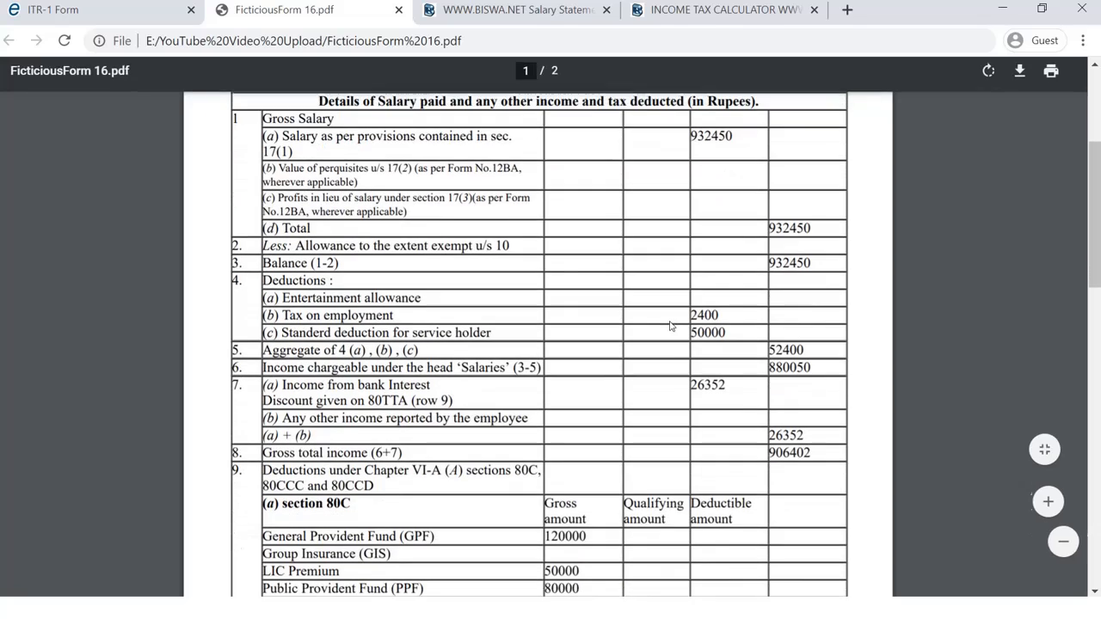
{"action": "left_click", "coordinate": [730, 299]}
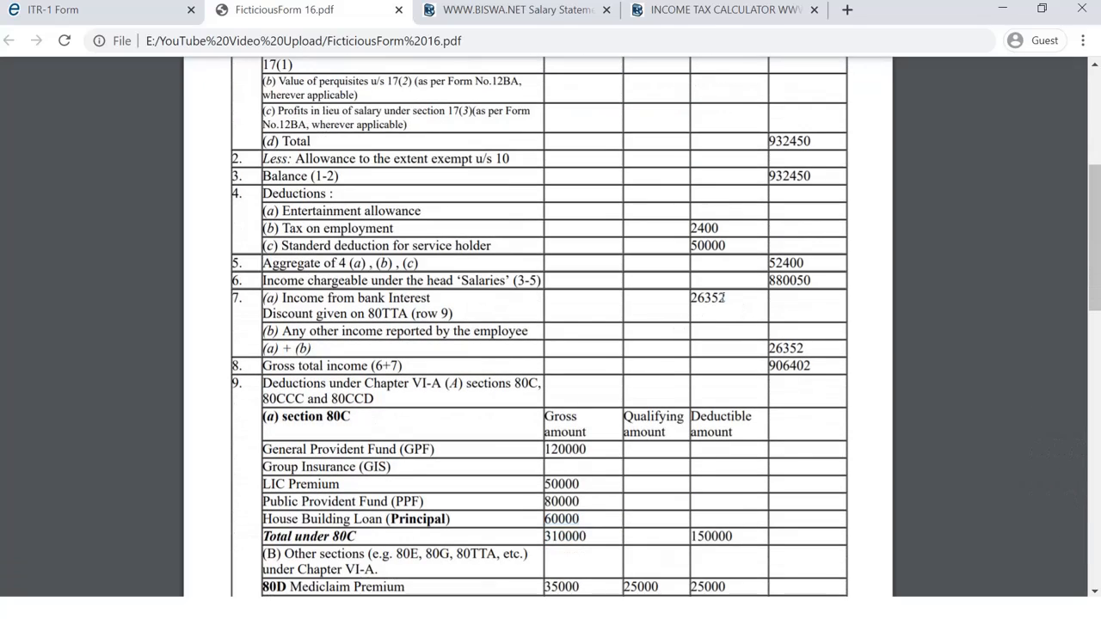
{"action": "left_click_drag", "start_coordinate": [727, 297], "coordinate": [701, 299]}
{"action": "right_click", "coordinate": [702, 297]}
{"action": "left_click", "coordinate": [727, 312]}
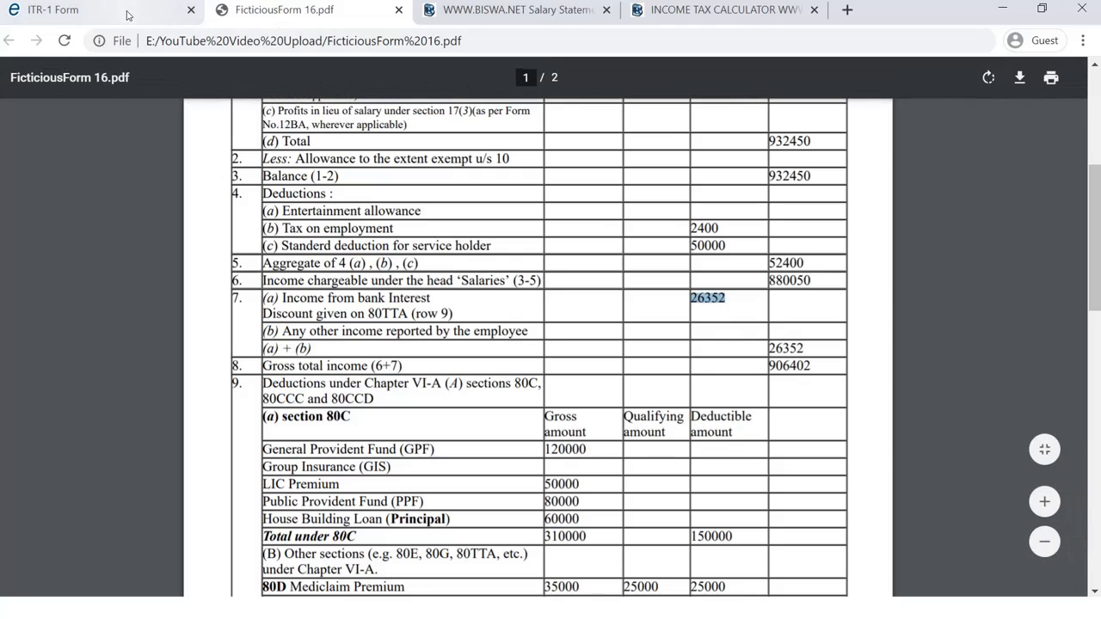
Return to the ITR-1 form and set the Interest from Deposit amount to 26352, checking the other Nature of Income options.
{"action": "left_click", "coordinate": [121, 12]}
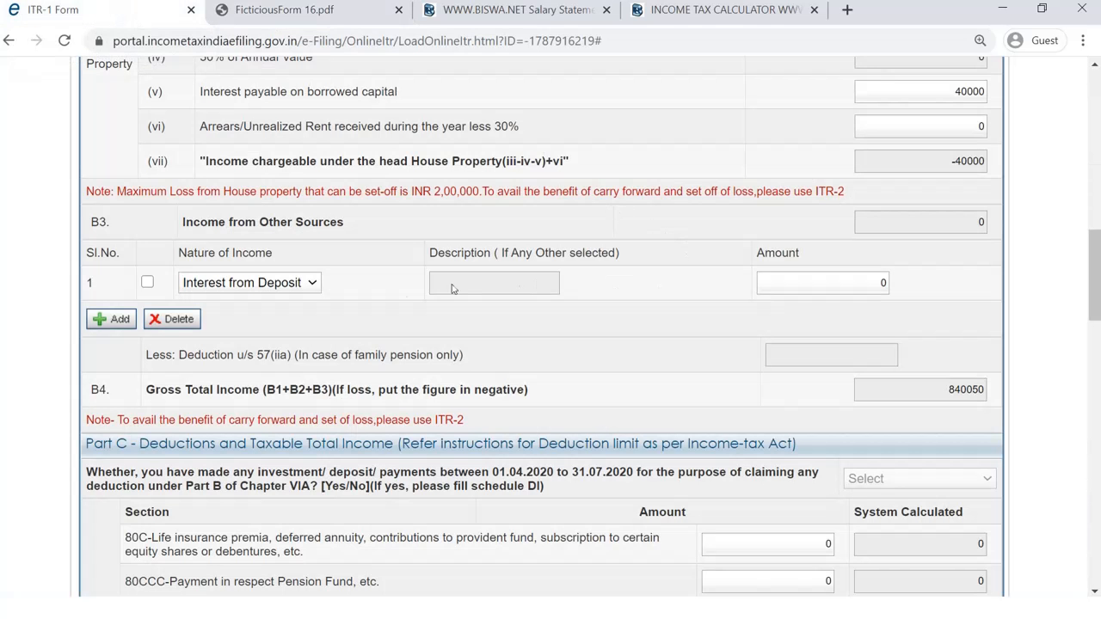
{"action": "left_click_drag", "start_coordinate": [850, 283], "coordinate": [894, 288]}
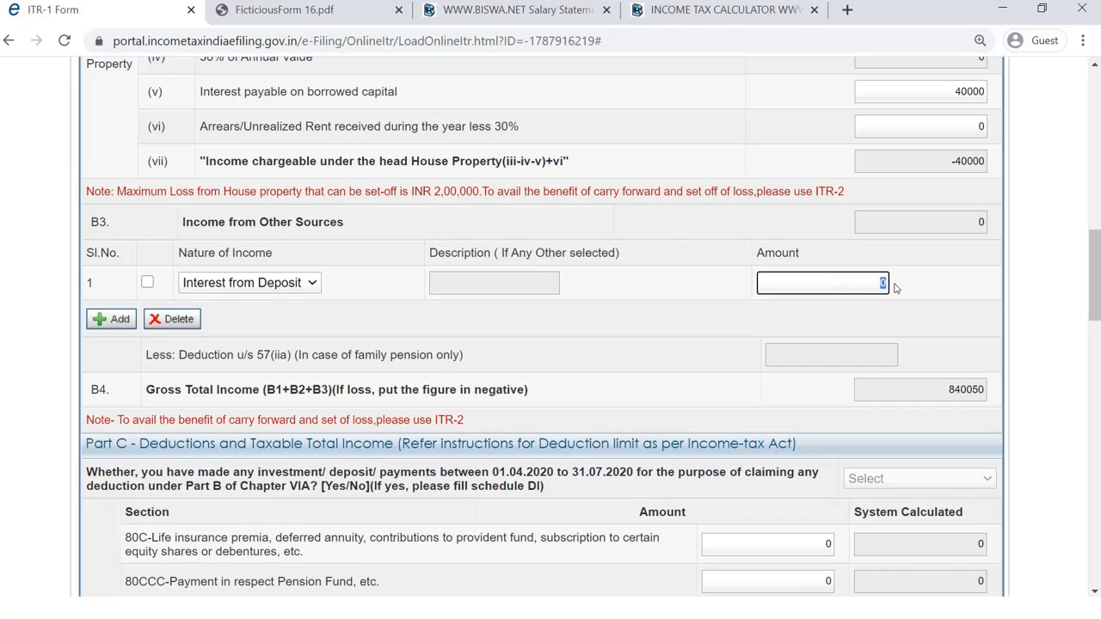
{"action": "key", "text": "ctrl+v"}
{"action": "left_click", "coordinate": [682, 295]}
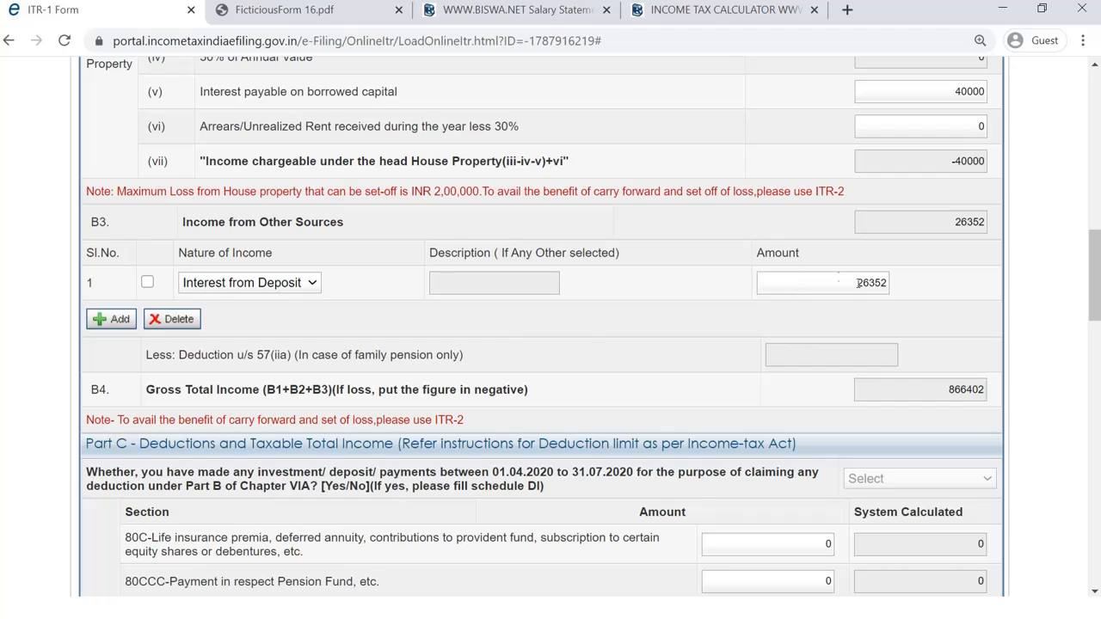
{"action": "left_click", "coordinate": [255, 284]}
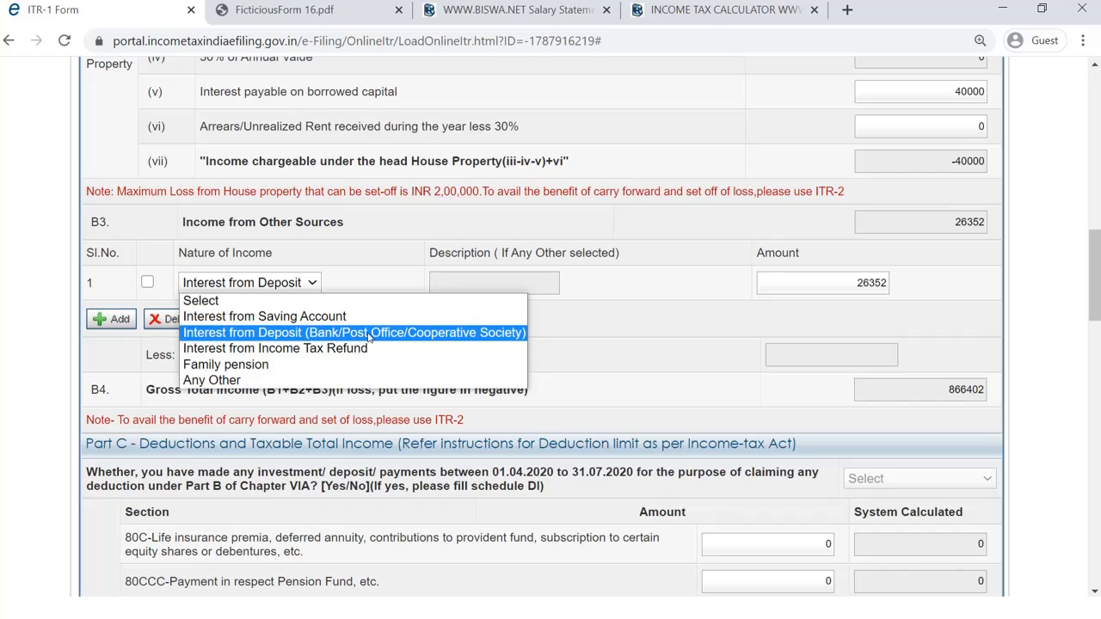
{"action": "left_click", "coordinate": [590, 327]}
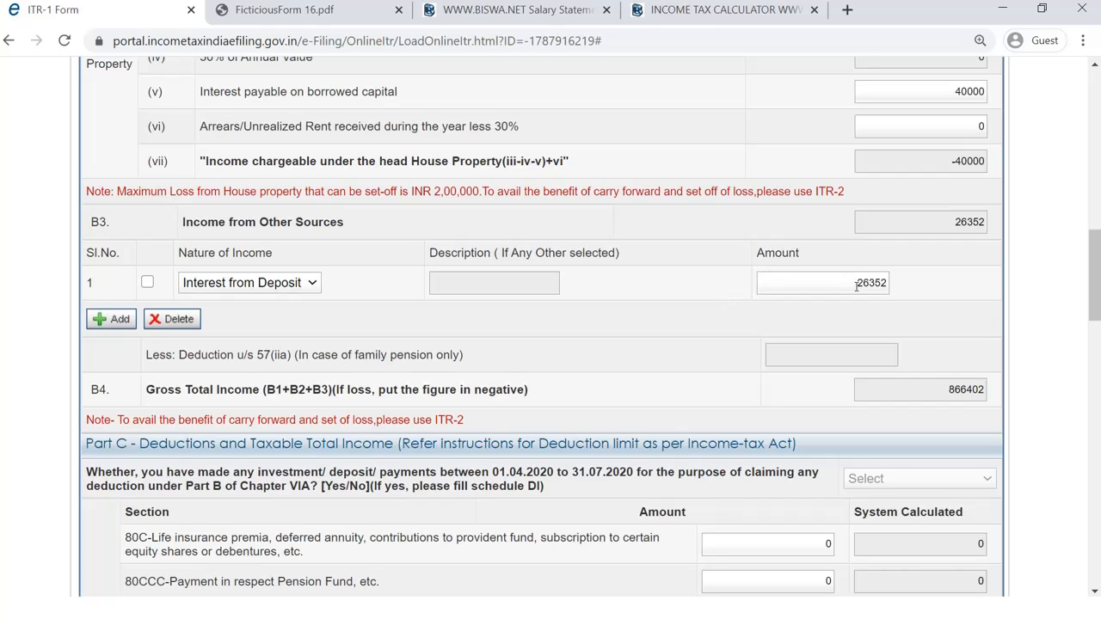
Set the 80TTA deduction for interest on saving bank accounts to 26352.
{"action": "left_click_drag", "start_coordinate": [859, 283], "coordinate": [886, 283]}
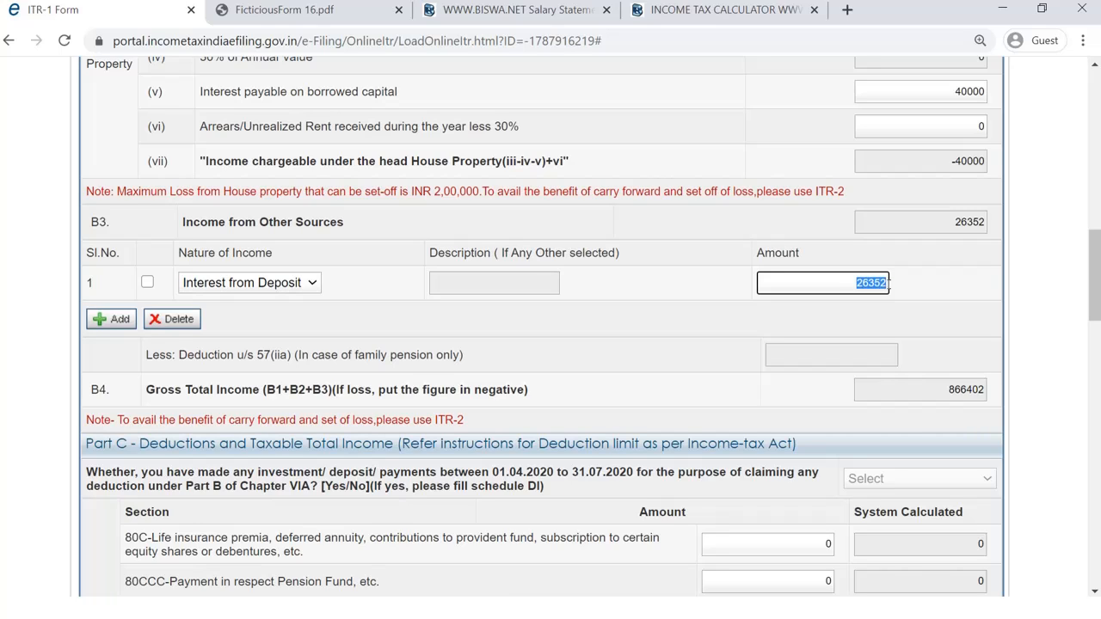
{"action": "left_click", "coordinate": [854, 282]}
{"action": "scroll", "coordinate": [856, 284], "scroll_direction": "down", "scroll_amount": 6}
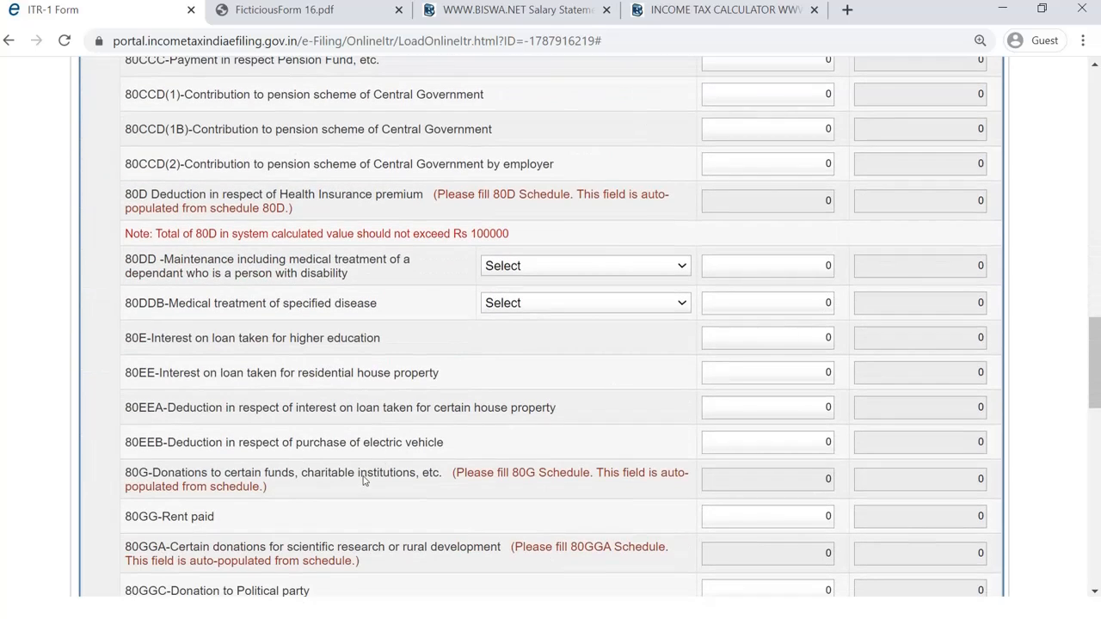
{"action": "scroll", "coordinate": [362, 450], "scroll_direction": "down", "scroll_amount": 2}
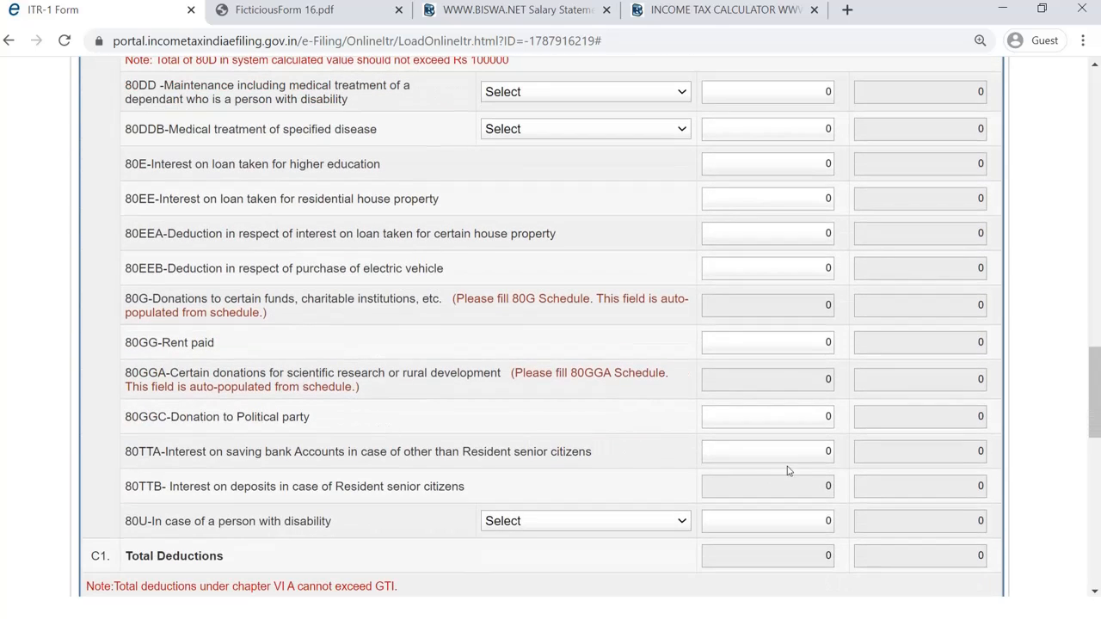
{"action": "left_click", "coordinate": [805, 451]}
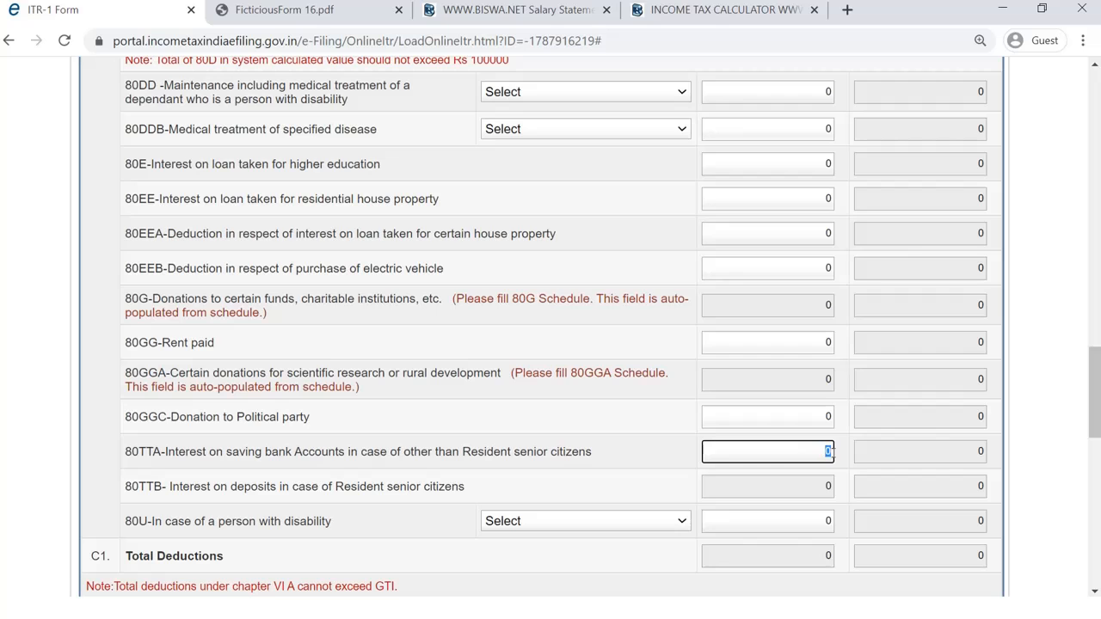
{"action": "type", "text": "26352"}
{"action": "left_click", "coordinate": [649, 457]}
{"action": "scroll", "coordinate": [754, 464], "scroll_direction": "down", "scroll_amount": 1}
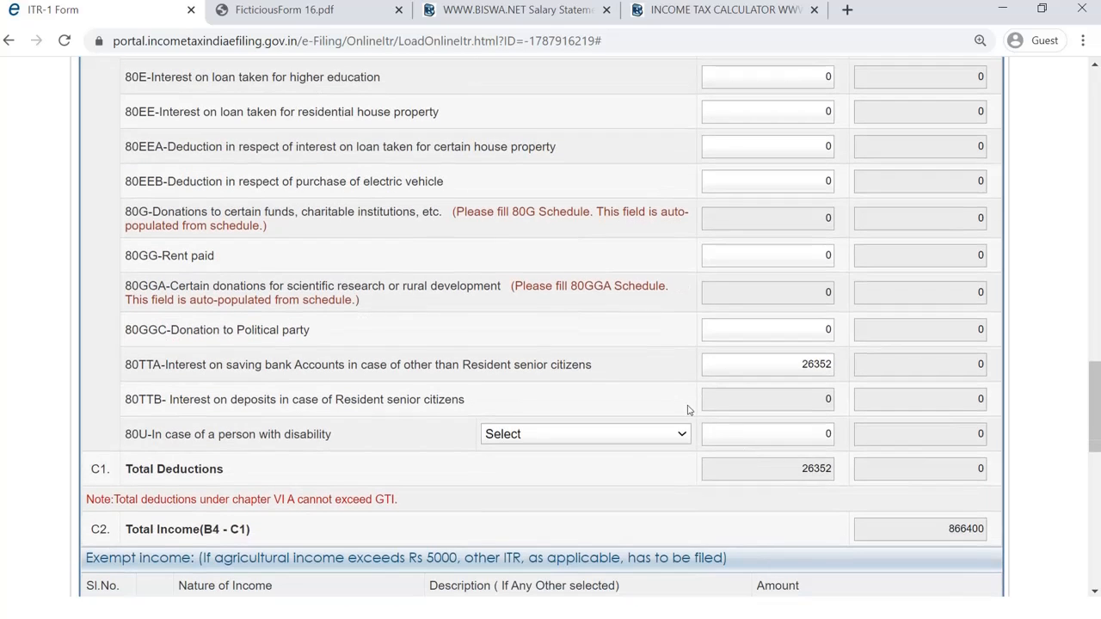
Check the 80TTB interest on deposits field and review the Income from Other Sources and Gross Total Income rows.
{"action": "left_click", "coordinate": [831, 399]}
{"action": "left_click_drag", "start_coordinate": [819, 399], "coordinate": [830, 399]}
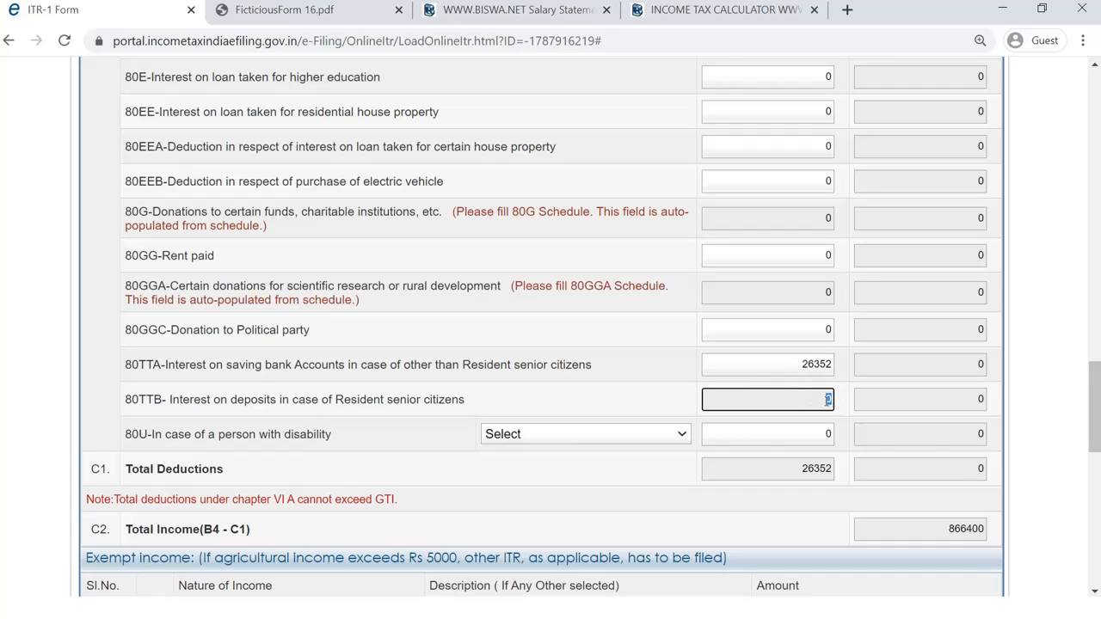
{"action": "scroll", "coordinate": [816, 404], "scroll_direction": "up", "scroll_amount": 8}
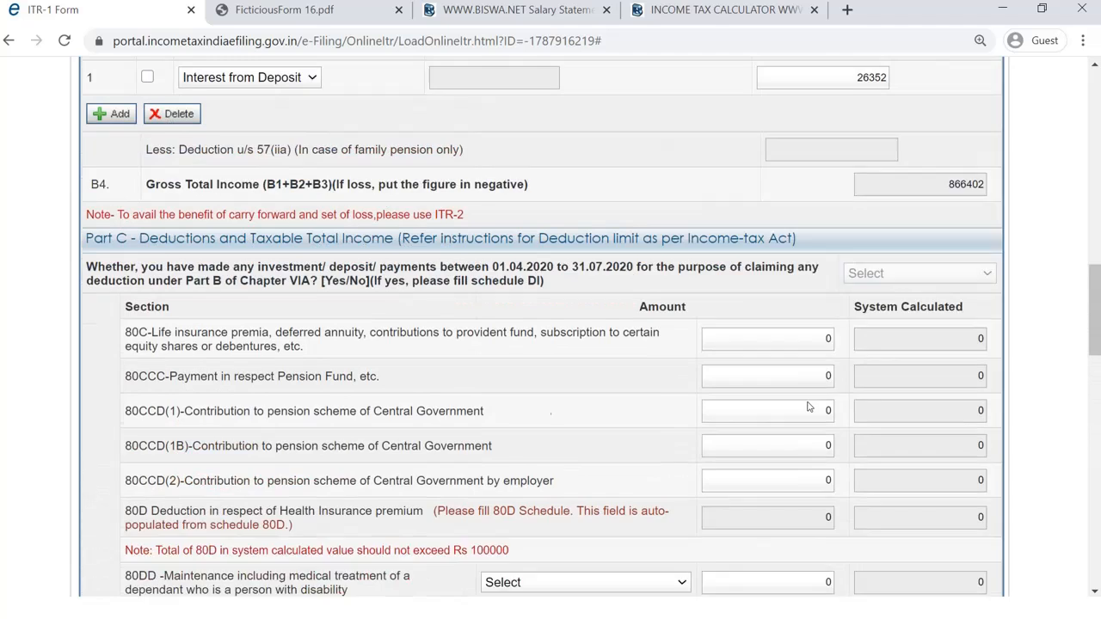
{"action": "scroll", "coordinate": [803, 399], "scroll_direction": "up", "scroll_amount": 2}
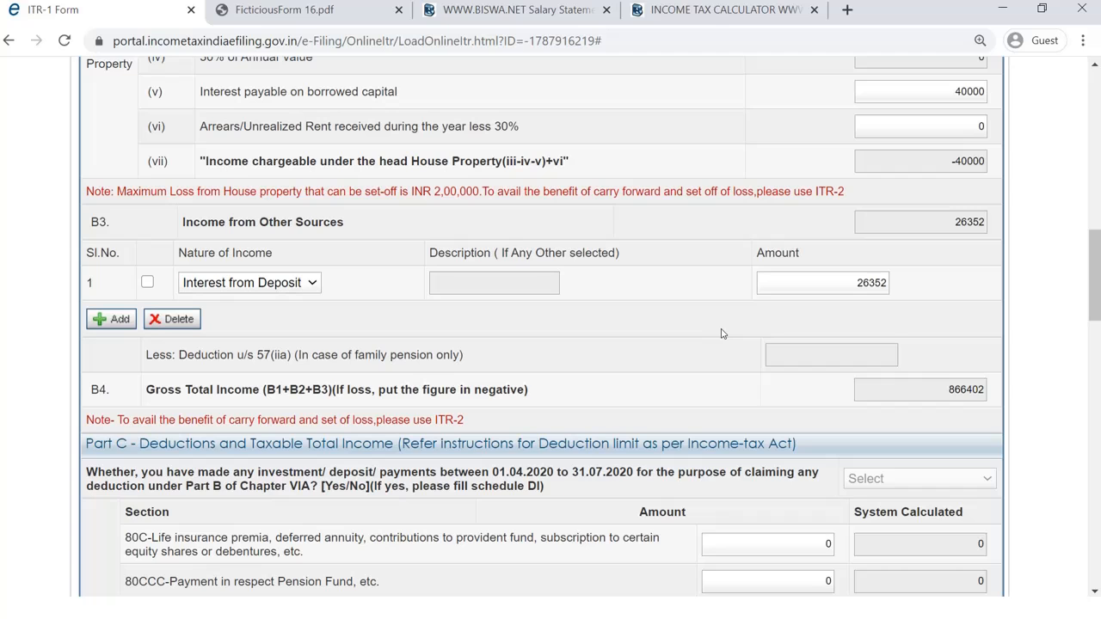
{"action": "scroll", "coordinate": [723, 333], "scroll_direction": "down", "scroll_amount": 2}
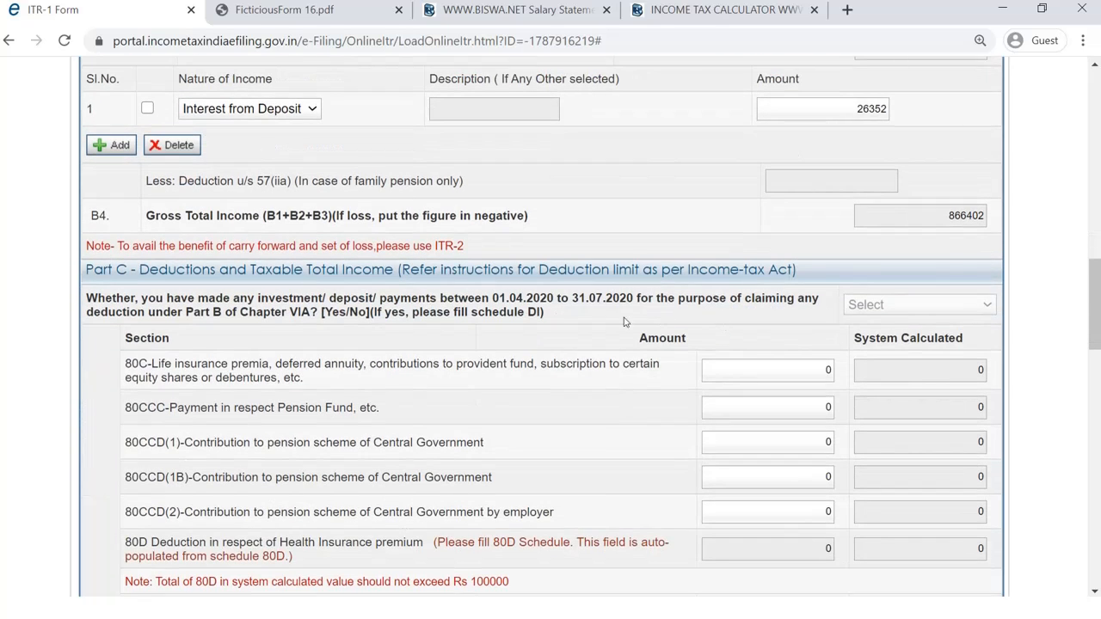
Switch to the Form 16 PDF and examine the section 80C items, other Chapter VI-A deductions and tax rows.
{"action": "left_click", "coordinate": [782, 370]}
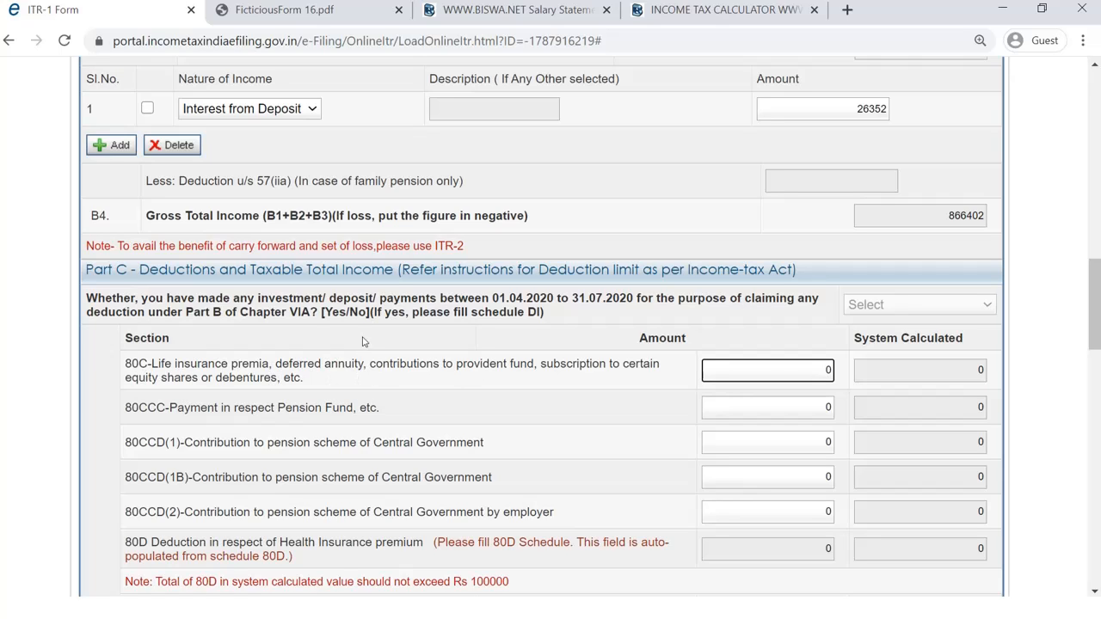
{"action": "left_click", "coordinate": [320, 11]}
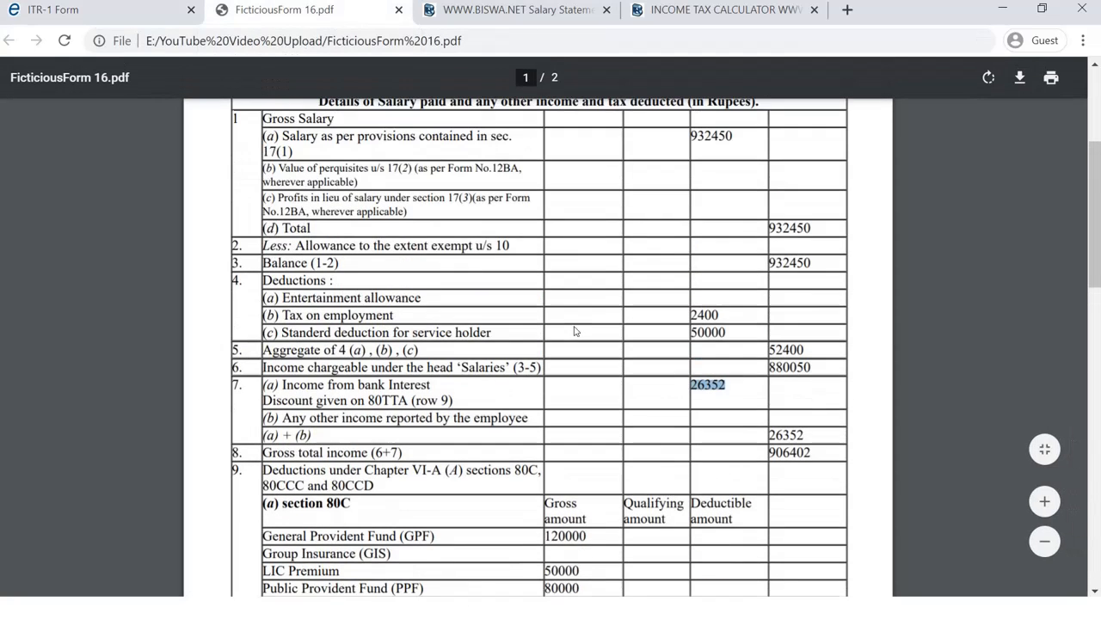
{"action": "scroll", "coordinate": [575, 331], "scroll_direction": "up", "scroll_amount": 1}
{"action": "scroll", "coordinate": [702, 304], "scroll_direction": "up", "scroll_amount": 2}
{"action": "left_click", "coordinate": [710, 437]}
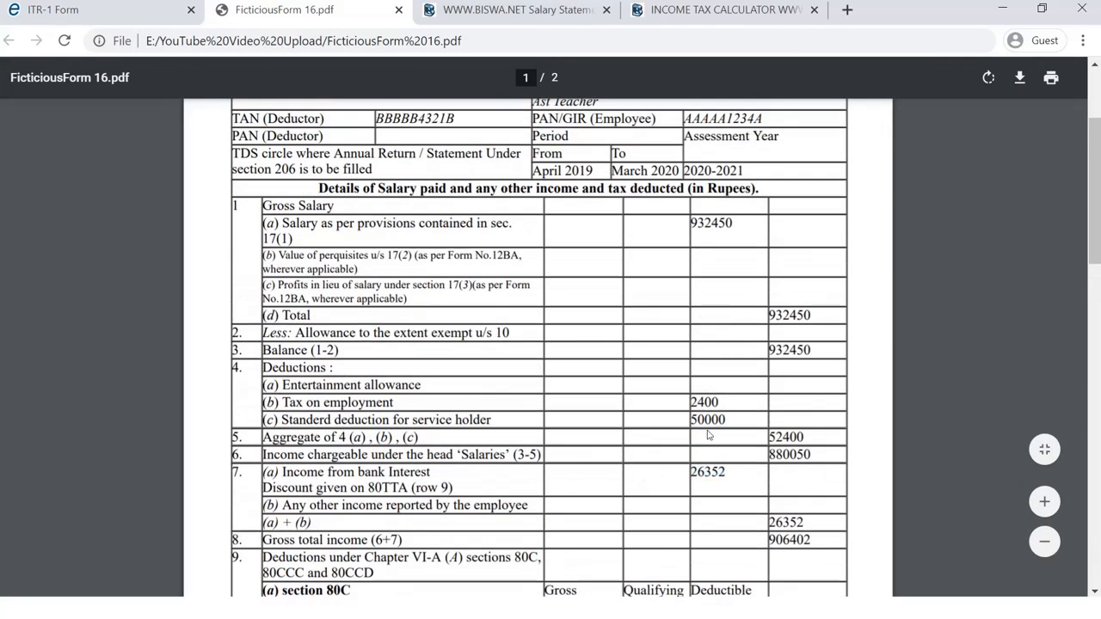
{"action": "scroll", "coordinate": [714, 434], "scroll_direction": "down", "scroll_amount": 2}
{"action": "scroll", "coordinate": [719, 430], "scroll_direction": "down", "scroll_amount": 3}
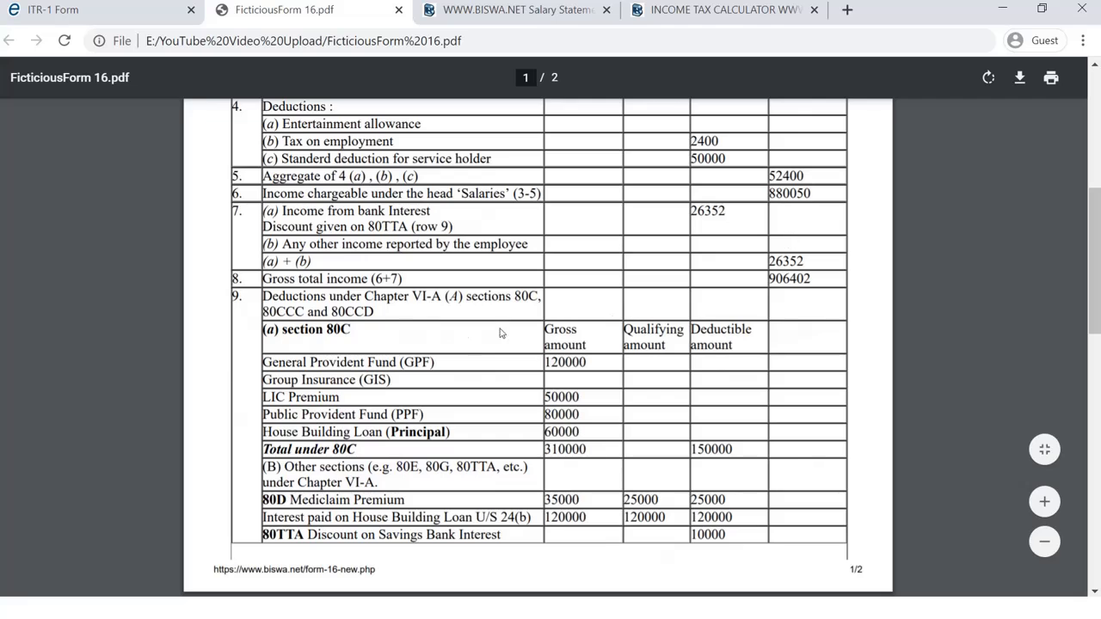
{"action": "scroll", "coordinate": [669, 369], "scroll_direction": "down", "scroll_amount": 3}
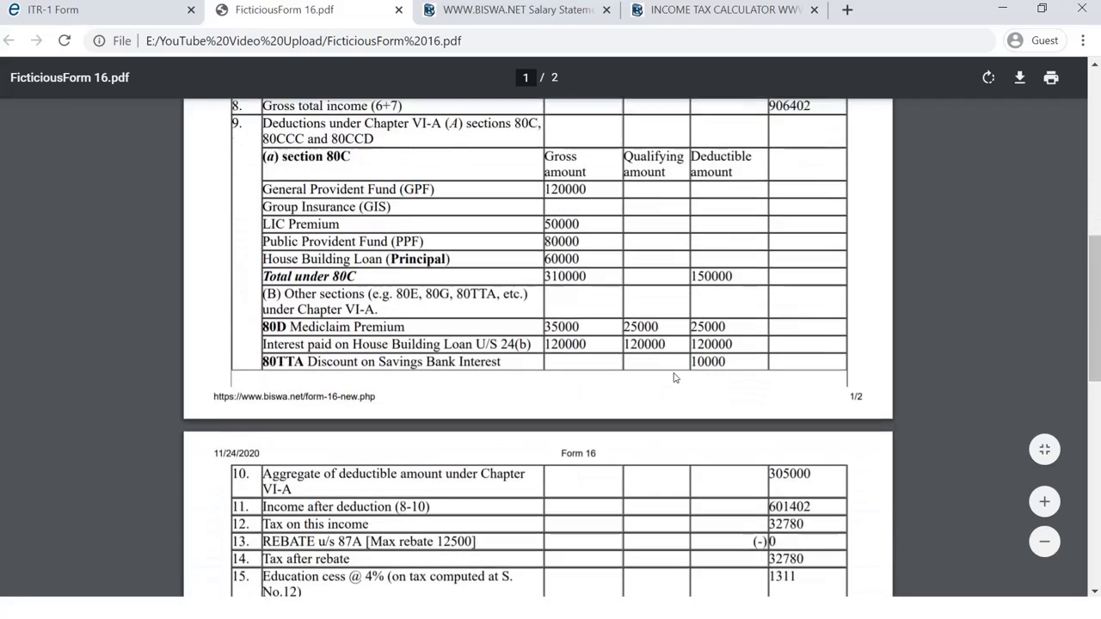
{"action": "scroll", "coordinate": [727, 333], "scroll_direction": "down", "scroll_amount": 1}
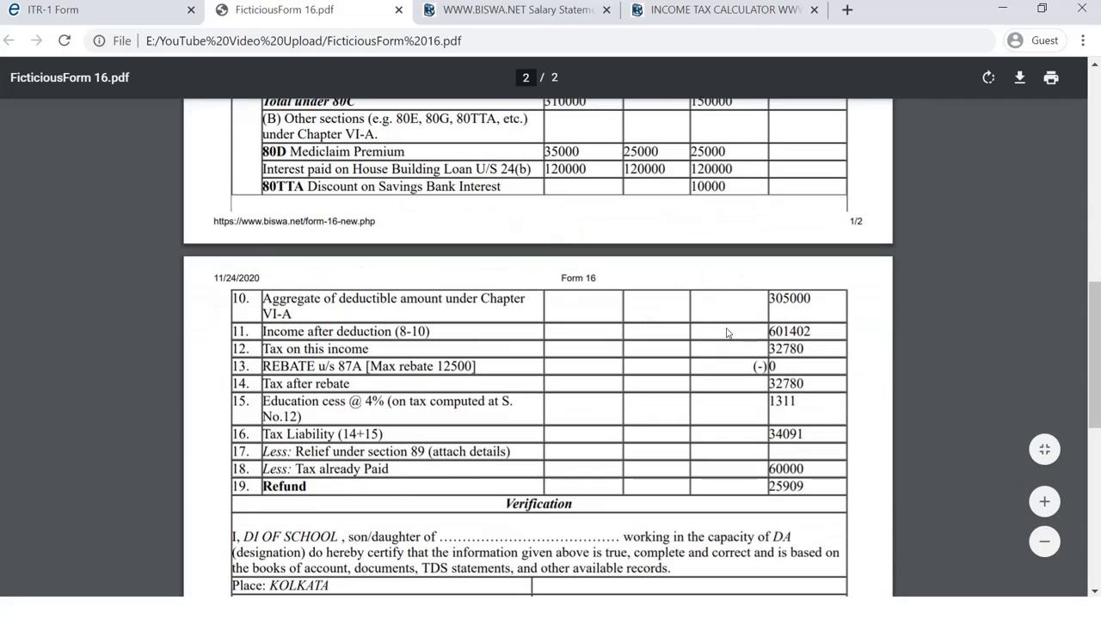
{"action": "scroll", "coordinate": [560, 344], "scroll_direction": "up", "scroll_amount": 2}
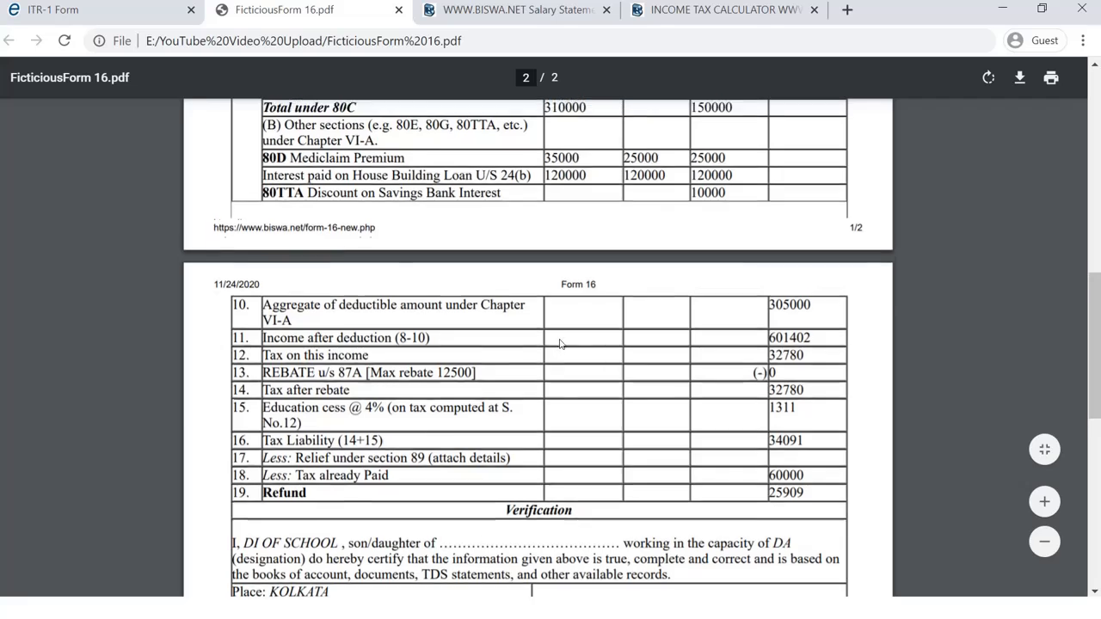
{"action": "scroll", "coordinate": [562, 342], "scroll_direction": "up", "scroll_amount": 1}
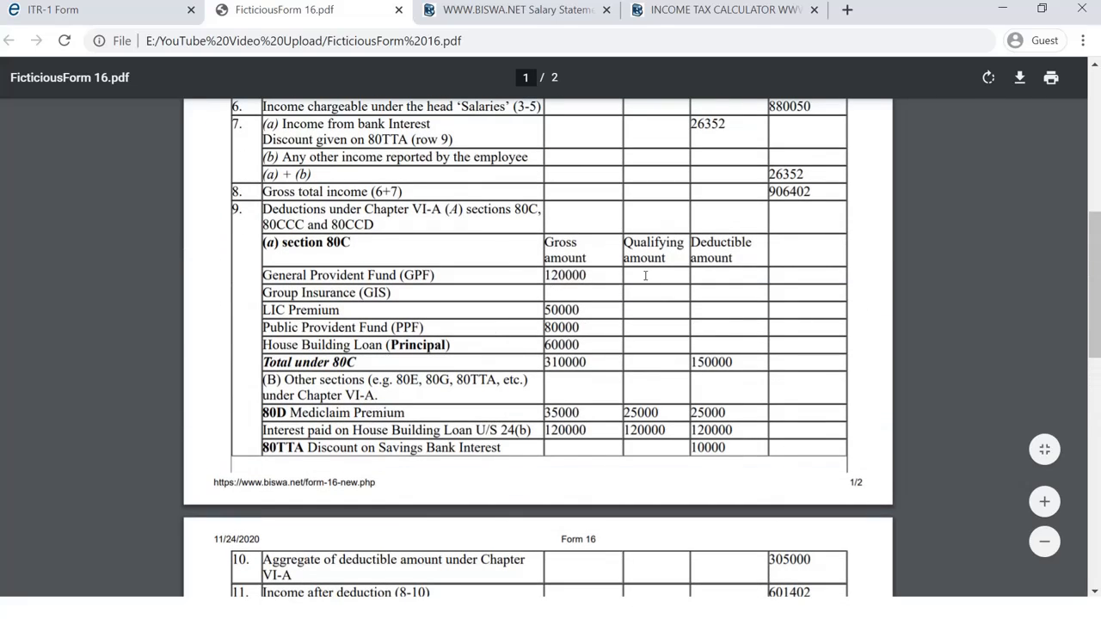
{"action": "scroll", "coordinate": [647, 280], "scroll_direction": "up", "scroll_amount": 1}
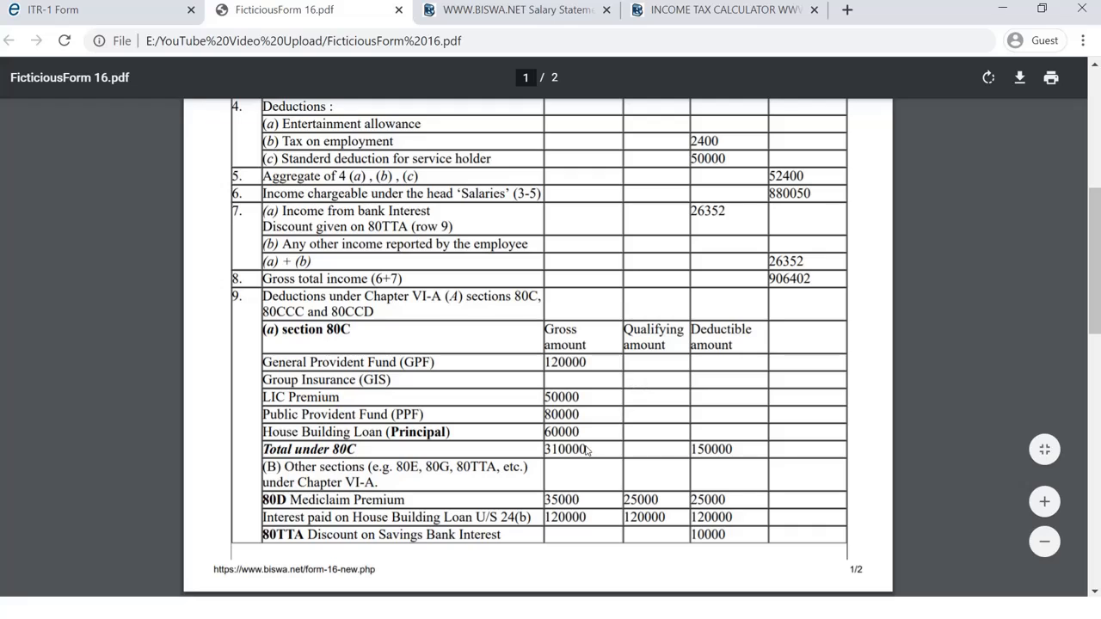
{"action": "scroll", "coordinate": [555, 448], "scroll_direction": "down", "scroll_amount": 2}
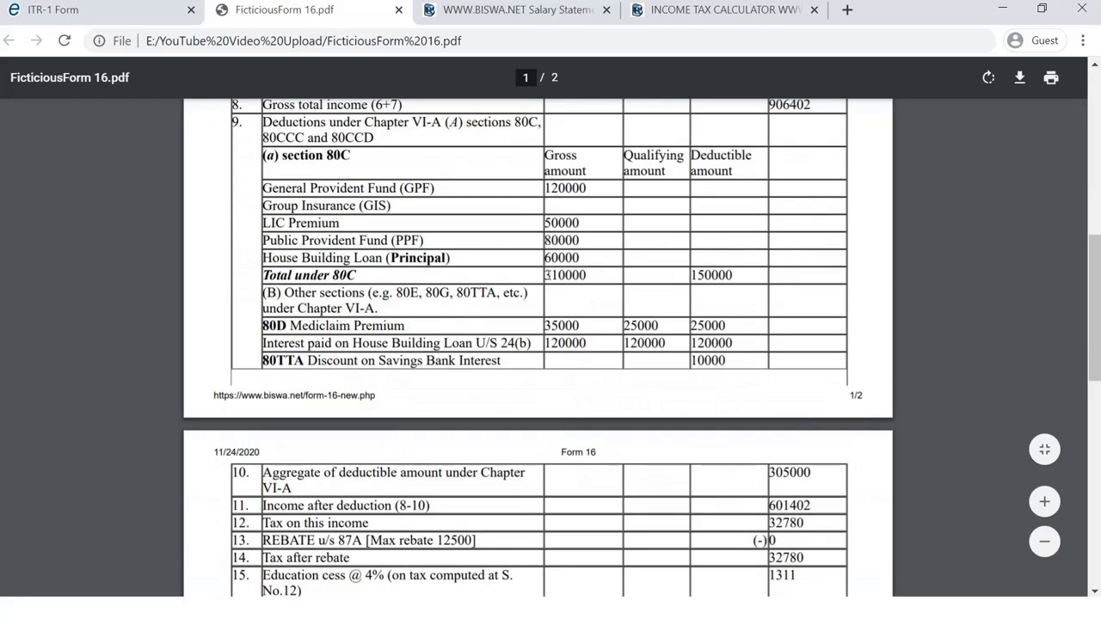
Copy the gross total under 80C from Form 16 and set the ITR-1 form's 80C amount to 310000.
{"action": "left_click_drag", "start_coordinate": [545, 276], "coordinate": [590, 275]}
{"action": "right_click", "coordinate": [575, 274]}
{"action": "left_click", "coordinate": [592, 289]}
{"action": "left_click", "coordinate": [99, 16]}
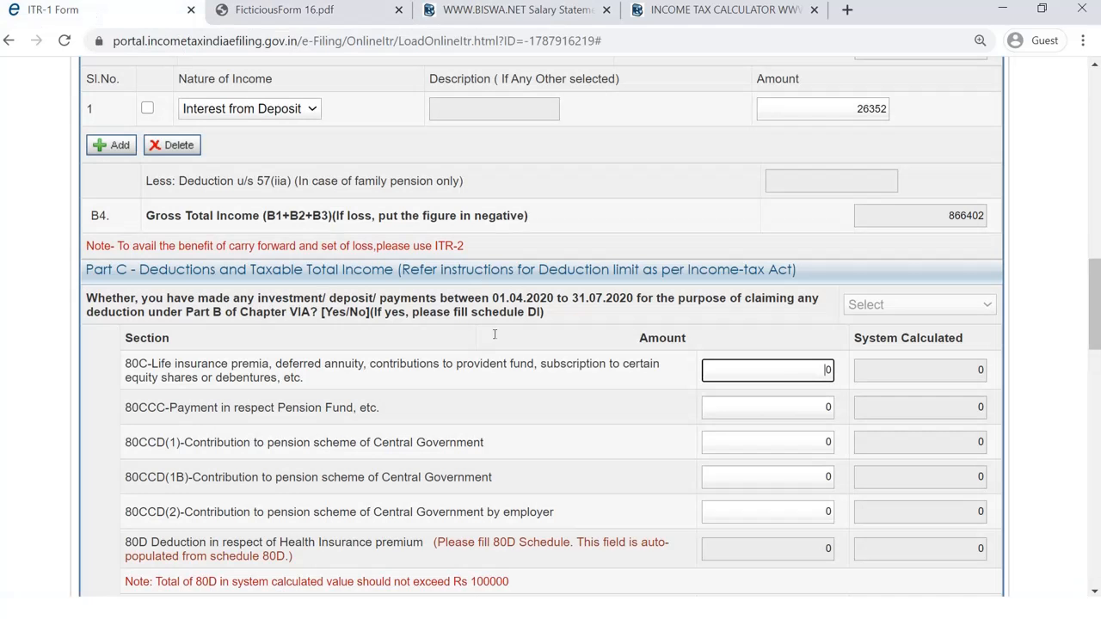
{"action": "left_click_drag", "start_coordinate": [814, 368], "coordinate": [836, 373]}
{"action": "type", "text": "310000"}
{"action": "left_click", "coordinate": [812, 405]}
{"action": "left_click", "coordinate": [788, 365]}
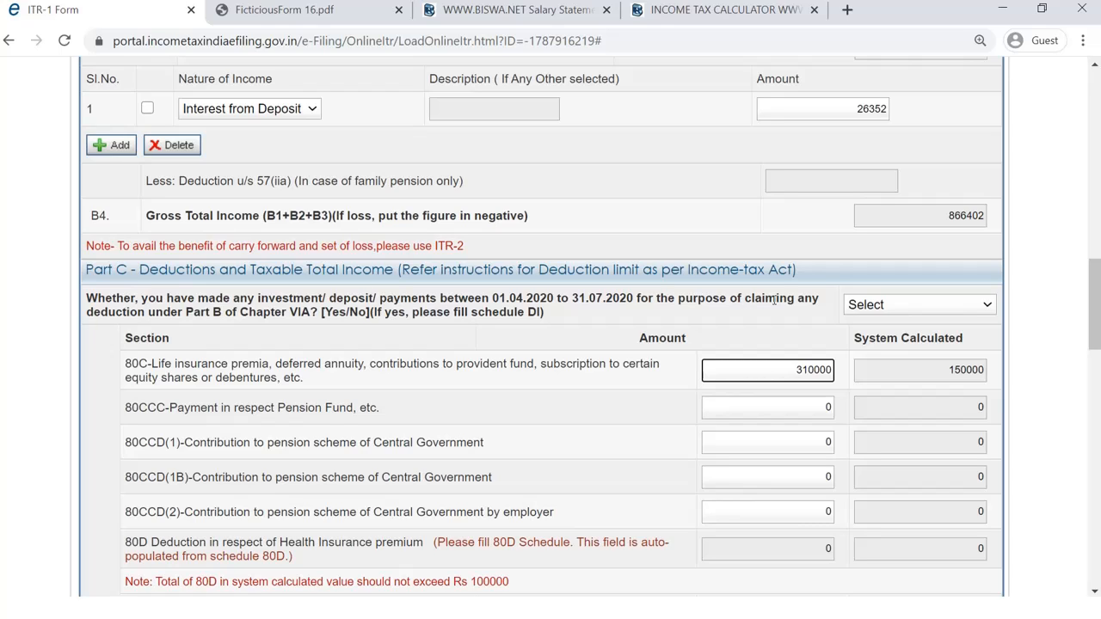
Answer NO to the question about investments, deposits or payments made between 01.04.2020 and 31.07.2020.
{"action": "left_click", "coordinate": [922, 308]}
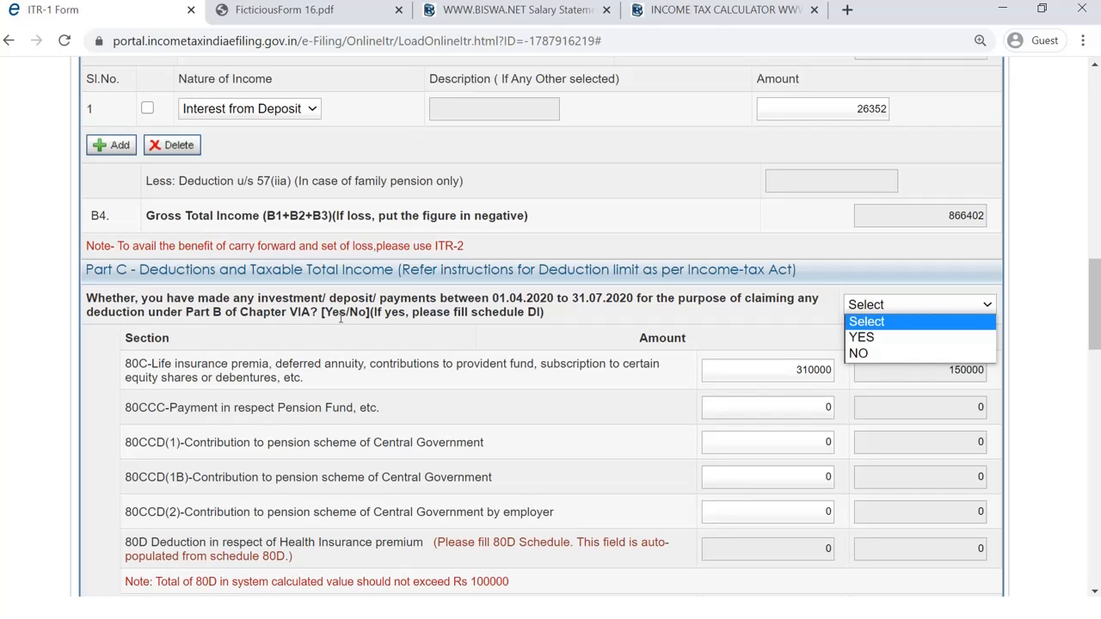
{"action": "left_click", "coordinate": [769, 324]}
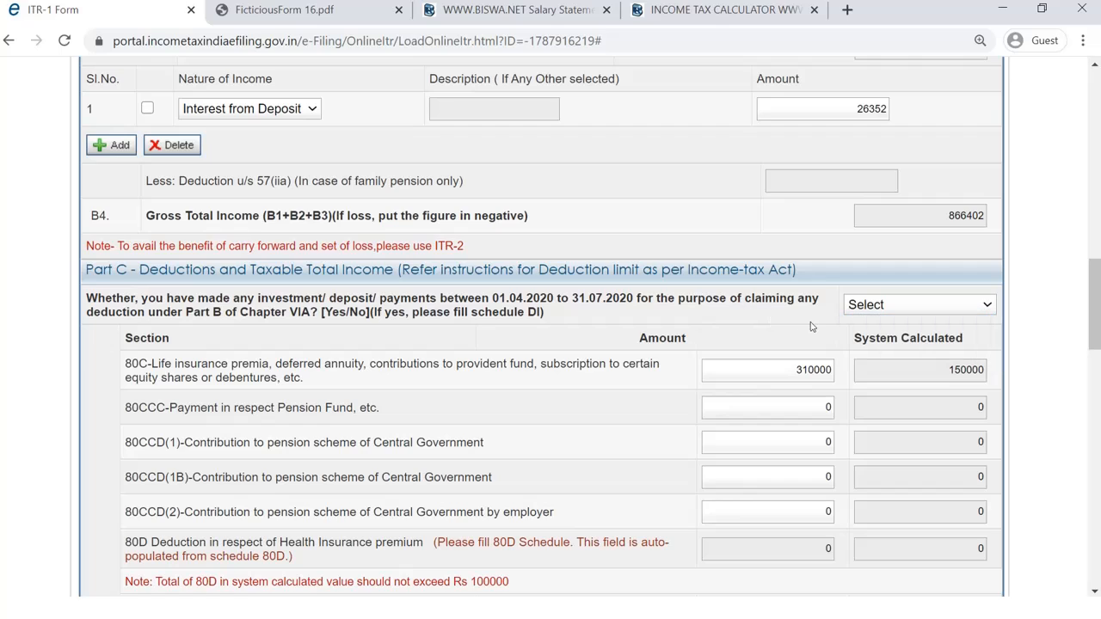
{"action": "left_click", "coordinate": [906, 310]}
{"action": "left_click", "coordinate": [880, 353]}
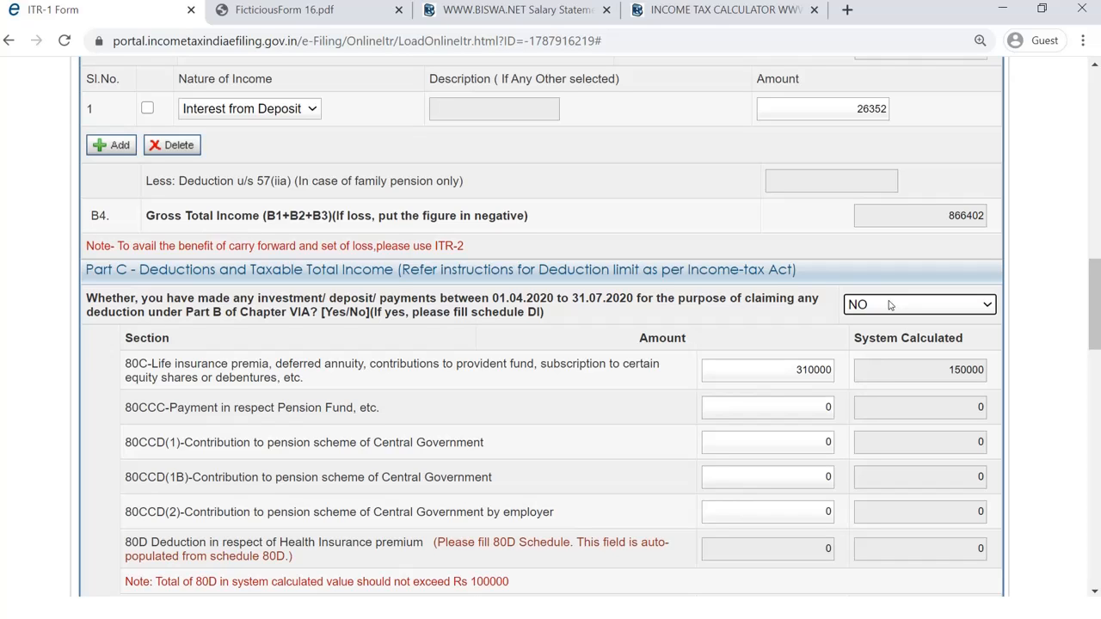
Open Schedule DI and examine the column headings for FY 2019-20 deductions and investments made between 01.04.2020 and 31.07.2020.
{"action": "scroll", "coordinate": [887, 320], "scroll_direction": "up", "scroll_amount": 2}
{"action": "scroll", "coordinate": [887, 320], "scroll_direction": "down", "scroll_amount": 2}
{"action": "scroll", "coordinate": [877, 367], "scroll_direction": "up", "scroll_amount": 3}
{"action": "scroll", "coordinate": [876, 367], "scroll_direction": "down", "scroll_amount": 3}
{"action": "scroll", "coordinate": [578, 399], "scroll_direction": "up", "scroll_amount": 9}
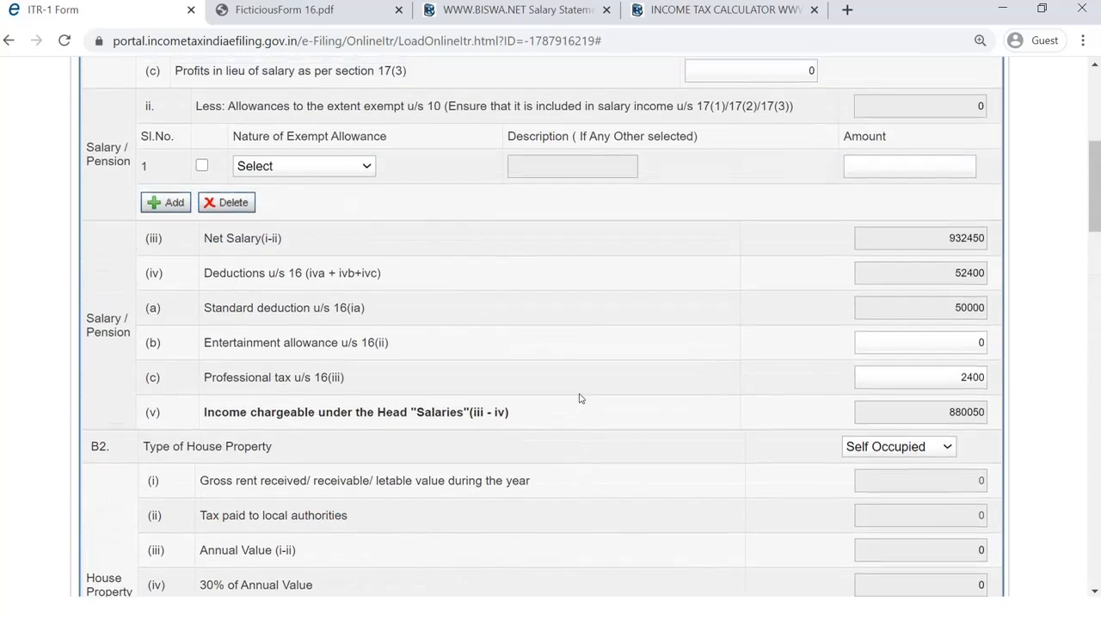
{"action": "scroll", "coordinate": [579, 398], "scroll_direction": "up", "scroll_amount": 5}
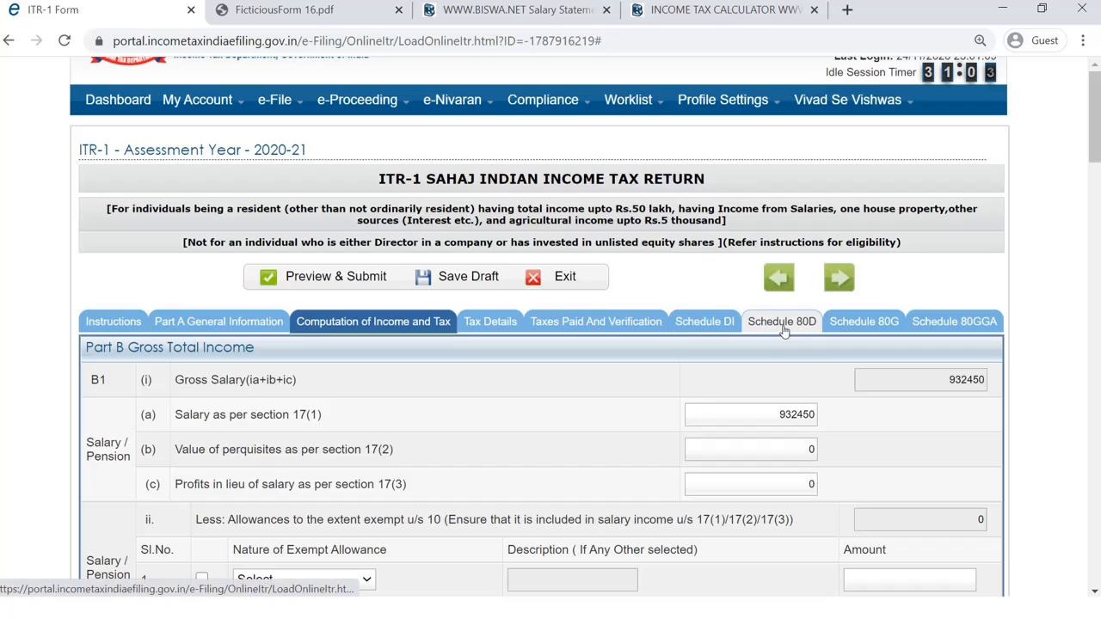
{"action": "left_click", "coordinate": [695, 325]}
{"action": "scroll", "coordinate": [703, 376], "scroll_direction": "down", "scroll_amount": 1}
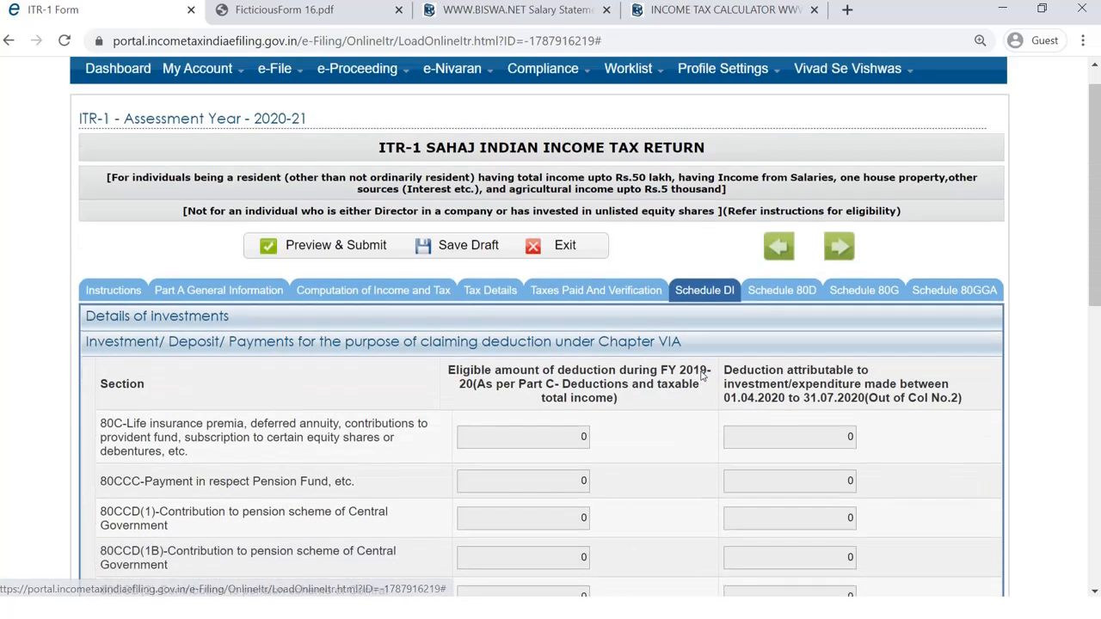
{"action": "scroll", "coordinate": [702, 376], "scroll_direction": "down", "scroll_amount": 3}
{"action": "scroll", "coordinate": [375, 253], "scroll_direction": "up", "scroll_amount": 2}
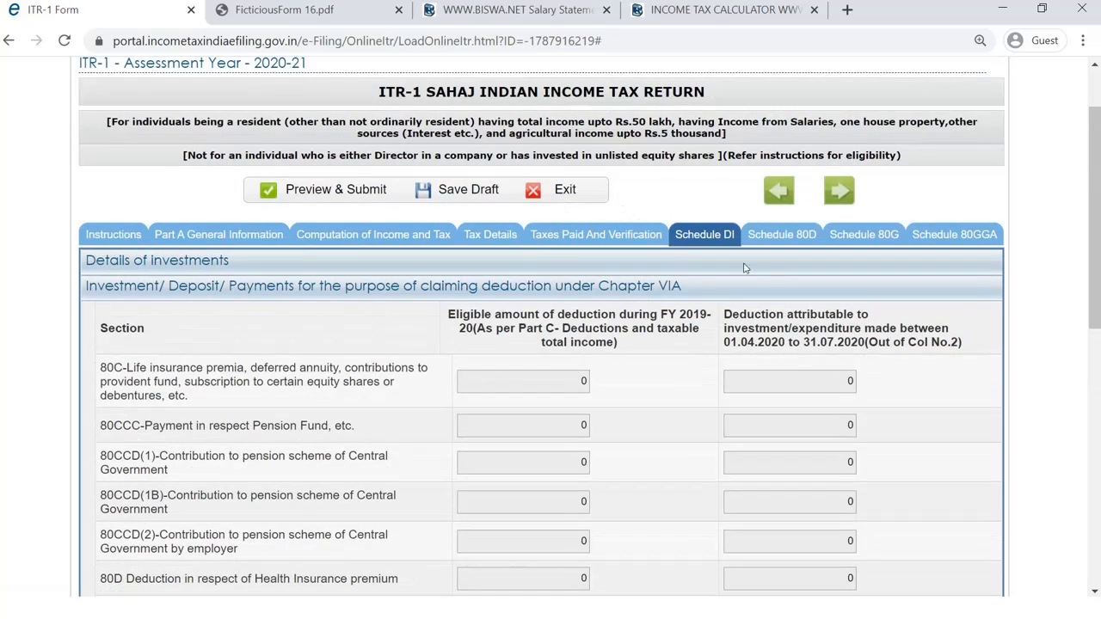
{"action": "scroll", "coordinate": [633, 327], "scroll_direction": "down", "scroll_amount": 1}
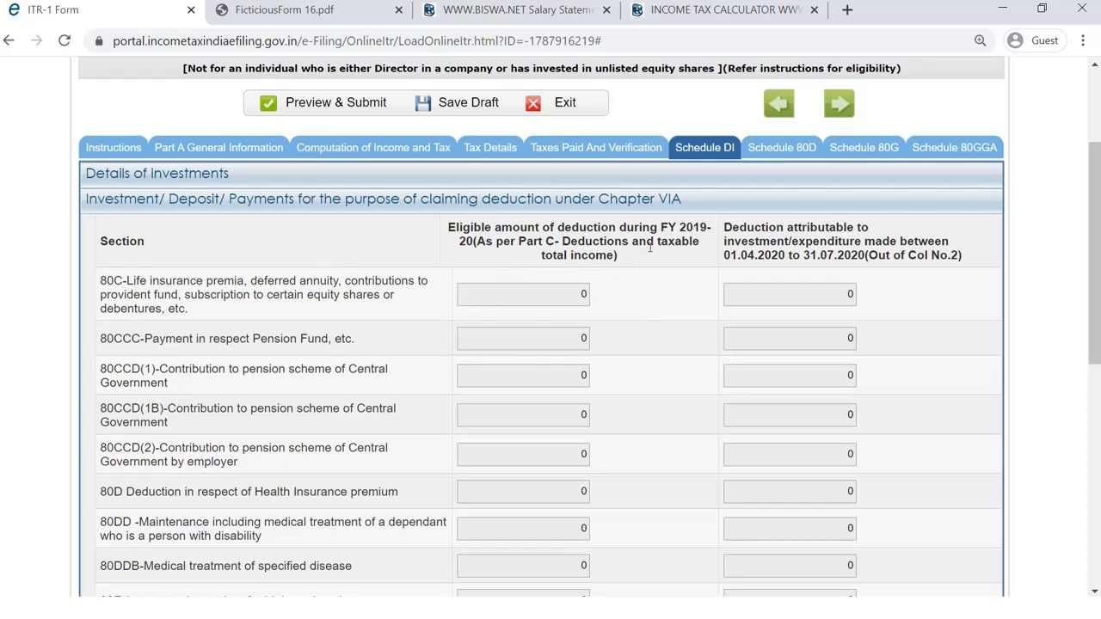
Check whether the two 80C amount fields in Schedule DI can be edited.
{"action": "left_click", "coordinate": [843, 293]}
{"action": "left_click", "coordinate": [571, 299]}
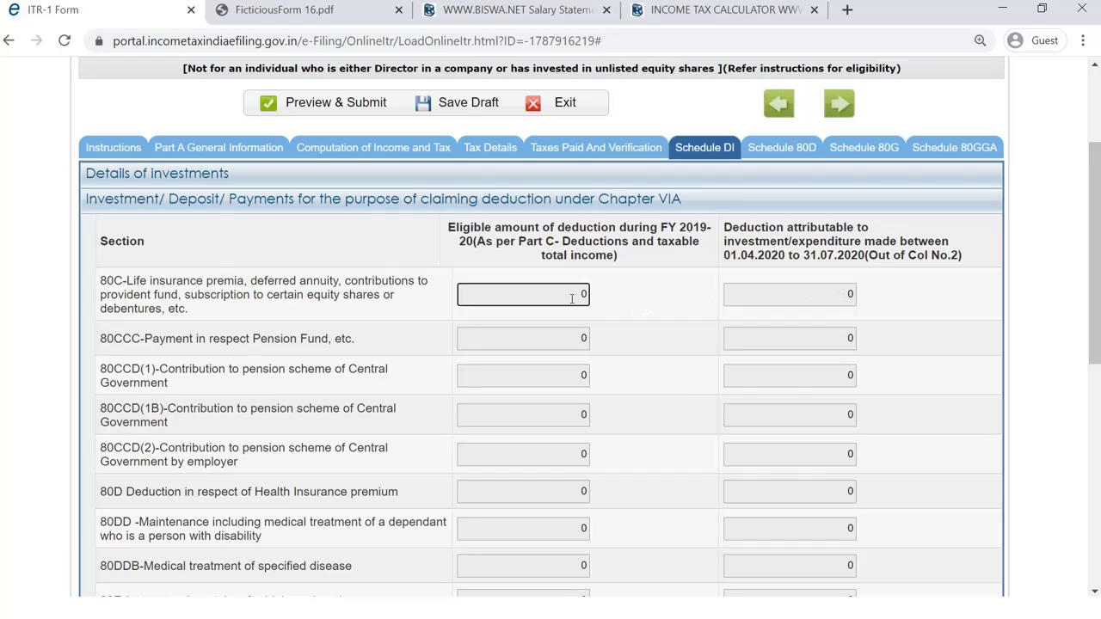
{"action": "double_click", "coordinate": [849, 295]}
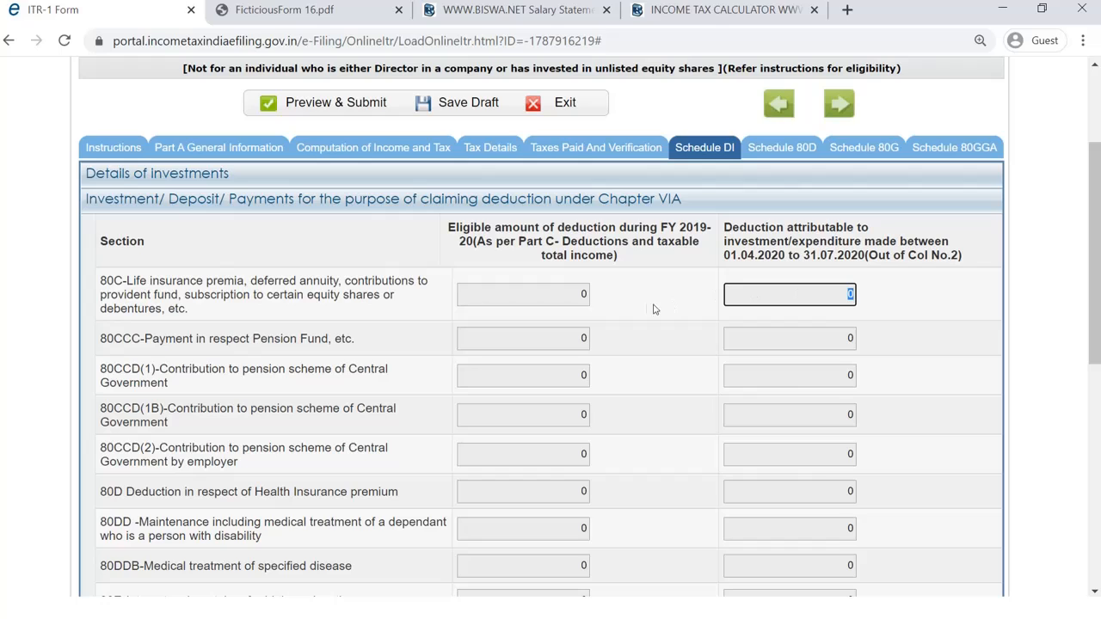
{"action": "left_click", "coordinate": [565, 303]}
{"action": "left_click", "coordinate": [823, 297]}
Return to Computation of Income and Tax, review the Part C deduction rows and dismiss the save-draft reminder.
{"action": "left_click", "coordinate": [401, 150]}
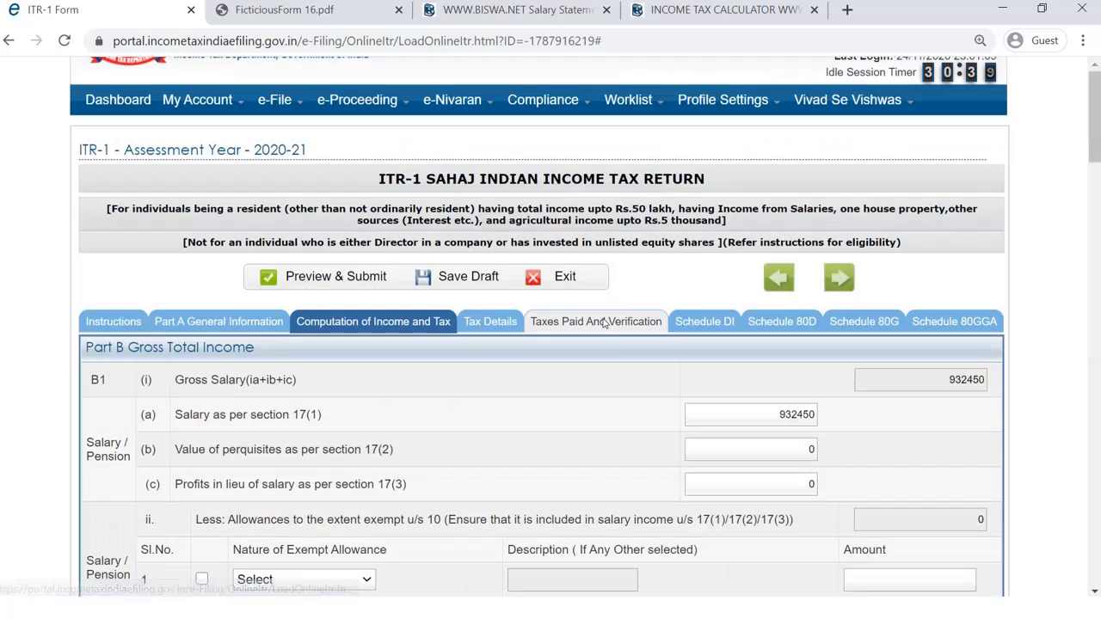
{"action": "scroll", "coordinate": [606, 332], "scroll_direction": "down", "scroll_amount": 8}
{"action": "scroll", "coordinate": [662, 320], "scroll_direction": "up", "scroll_amount": 2}
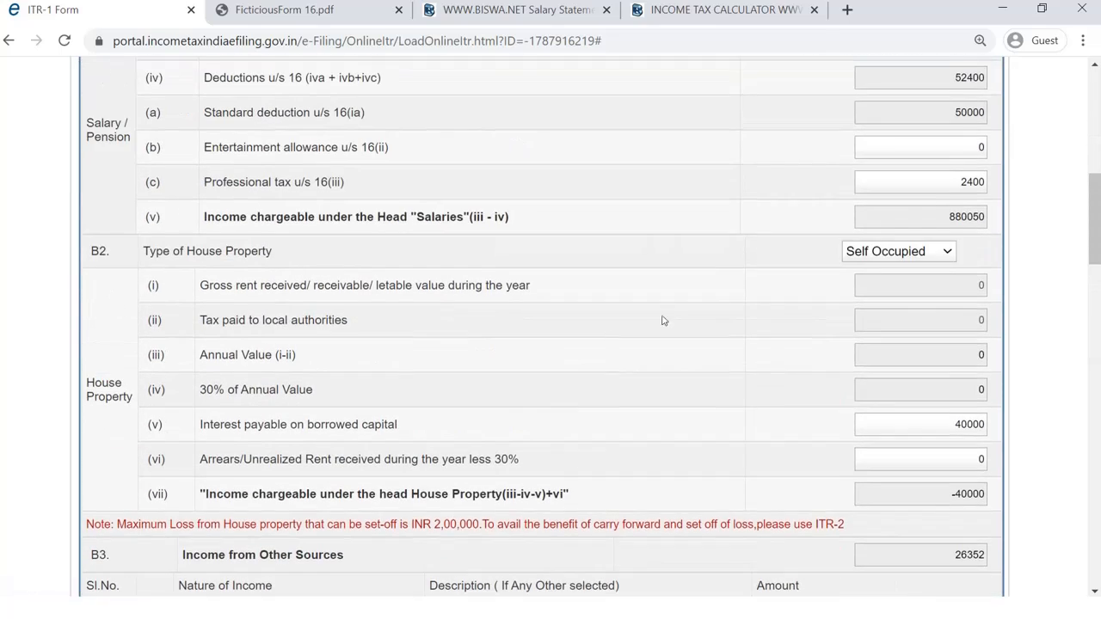
{"action": "scroll", "coordinate": [829, 290], "scroll_direction": "up", "scroll_amount": 1}
{"action": "scroll", "coordinate": [835, 315], "scroll_direction": "up", "scroll_amount": 2}
{"action": "scroll", "coordinate": [830, 318], "scroll_direction": "down", "scroll_amount": 4}
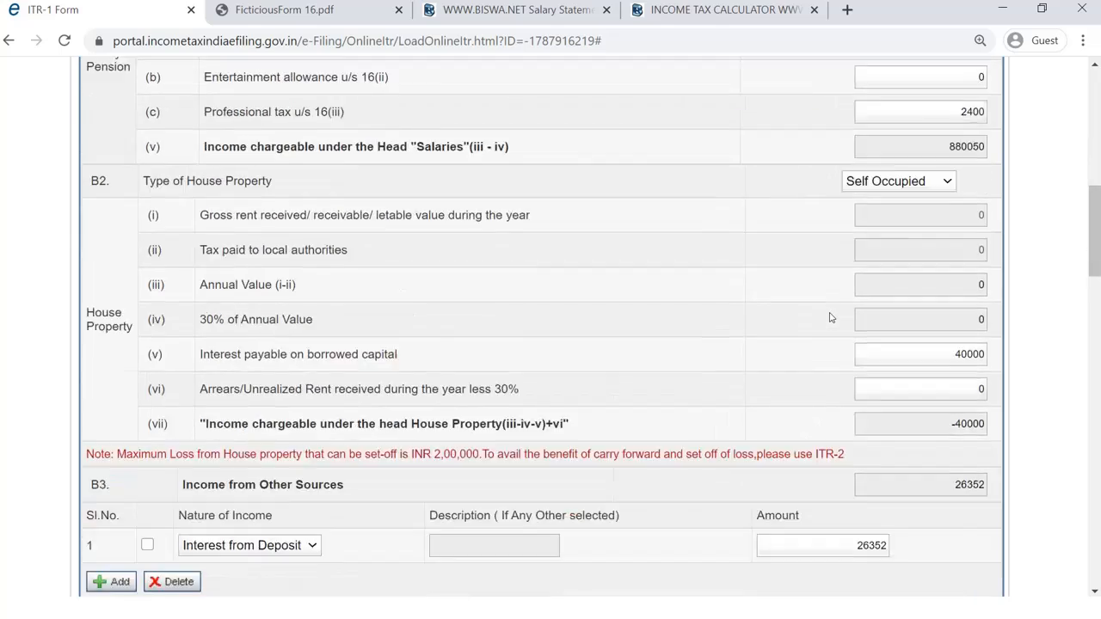
{"action": "scroll", "coordinate": [830, 317], "scroll_direction": "down", "scroll_amount": 5}
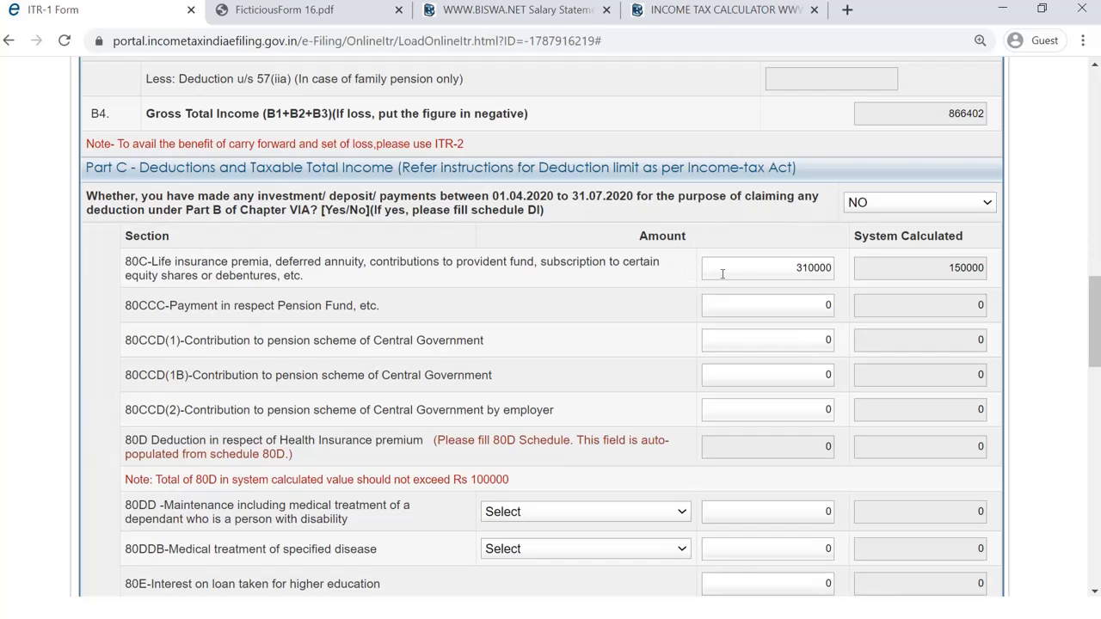
{"action": "scroll", "coordinate": [791, 273], "scroll_direction": "down", "scroll_amount": 1}
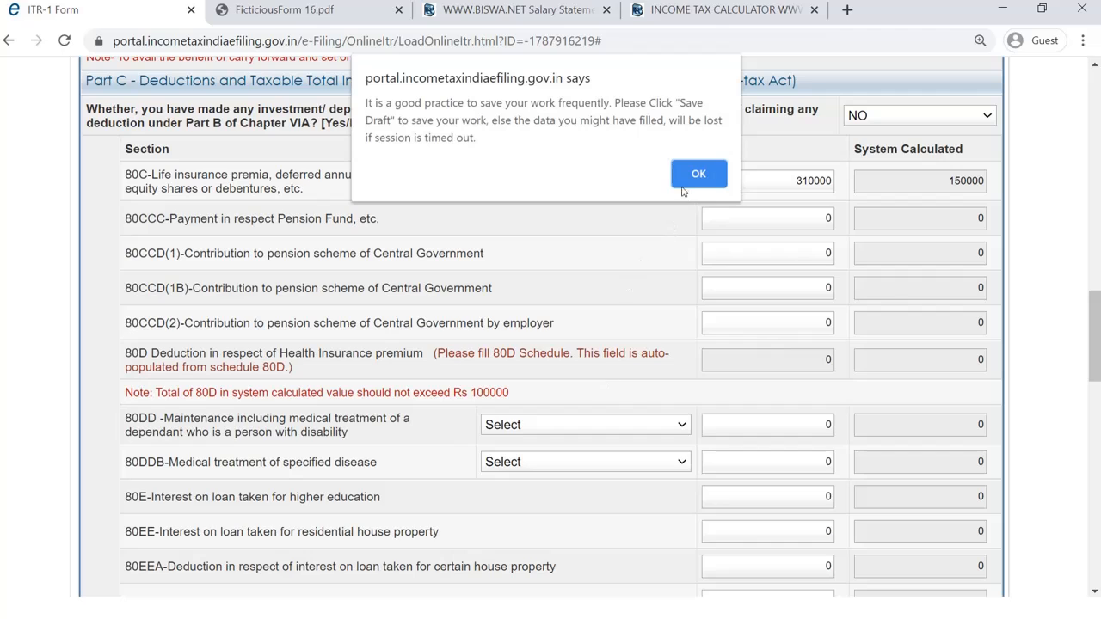
{"action": "left_click", "coordinate": [695, 174]}
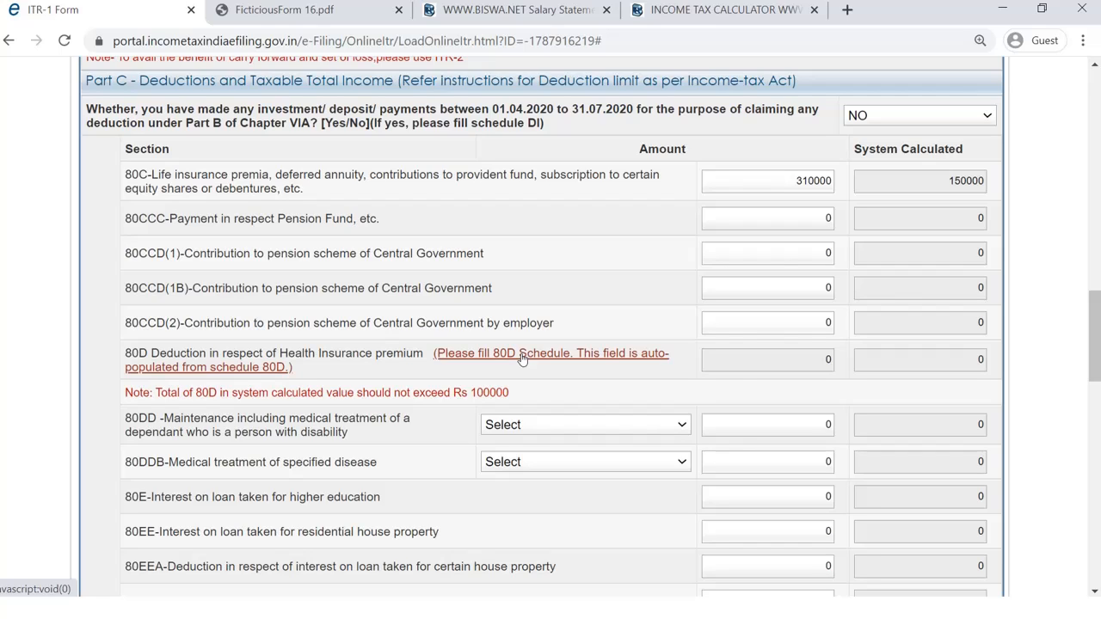
Check the 80D health insurance amount field and open the 80D Schedule from its row in Part C.
{"action": "left_click", "coordinate": [810, 362]}
{"action": "key", "text": "ctrl+a"}
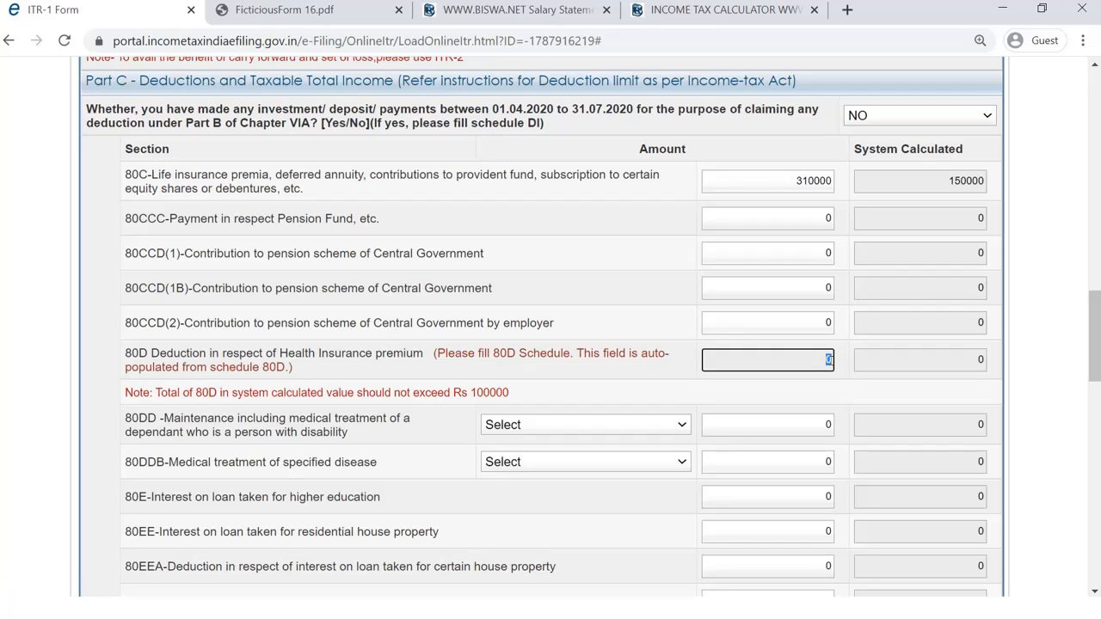
{"action": "left_click", "coordinate": [570, 363]}
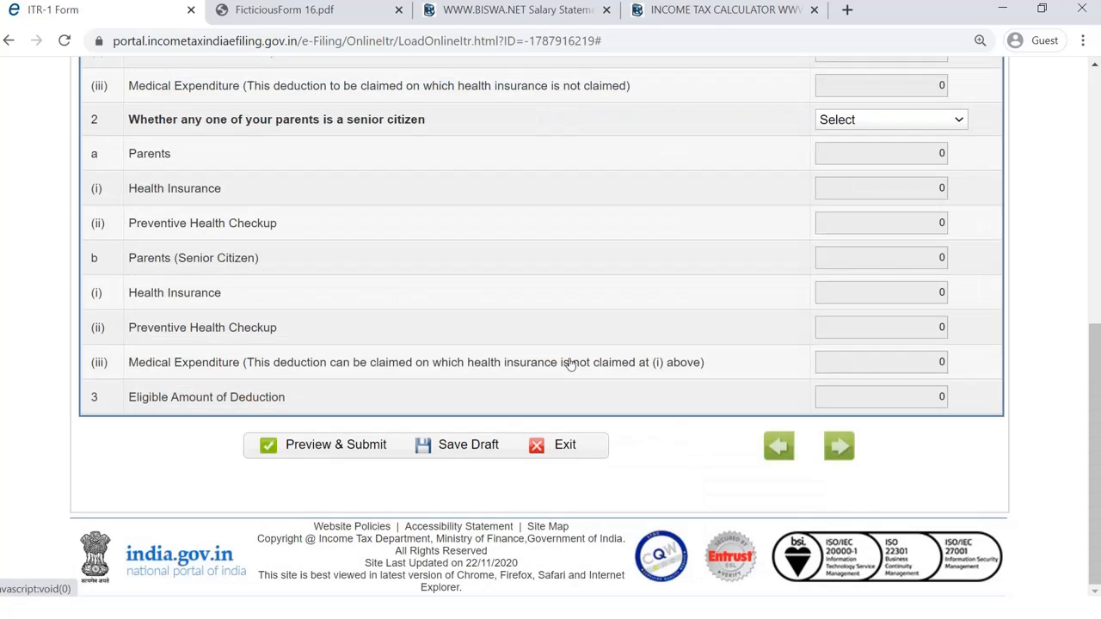
{"action": "scroll", "coordinate": [692, 296], "scroll_direction": "up", "scroll_amount": 6}
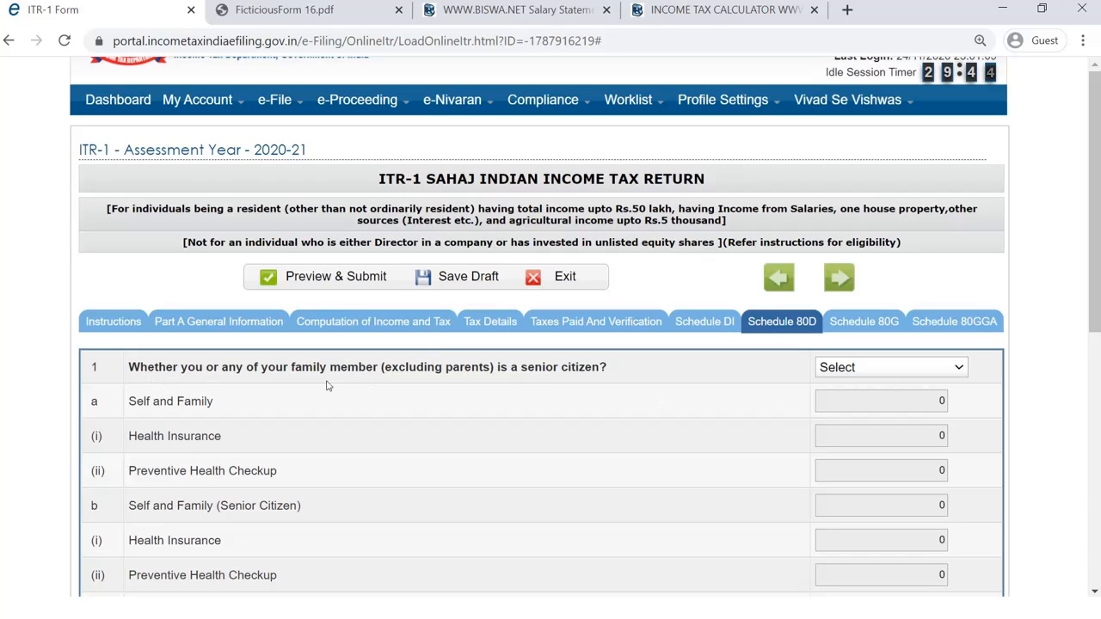
Answer NO to whether you or any family member, excluding parents, is a senior citizen.
{"action": "scroll", "coordinate": [486, 385], "scroll_direction": "down", "scroll_amount": 1}
{"action": "scroll", "coordinate": [847, 284], "scroll_direction": "down", "scroll_amount": 1}
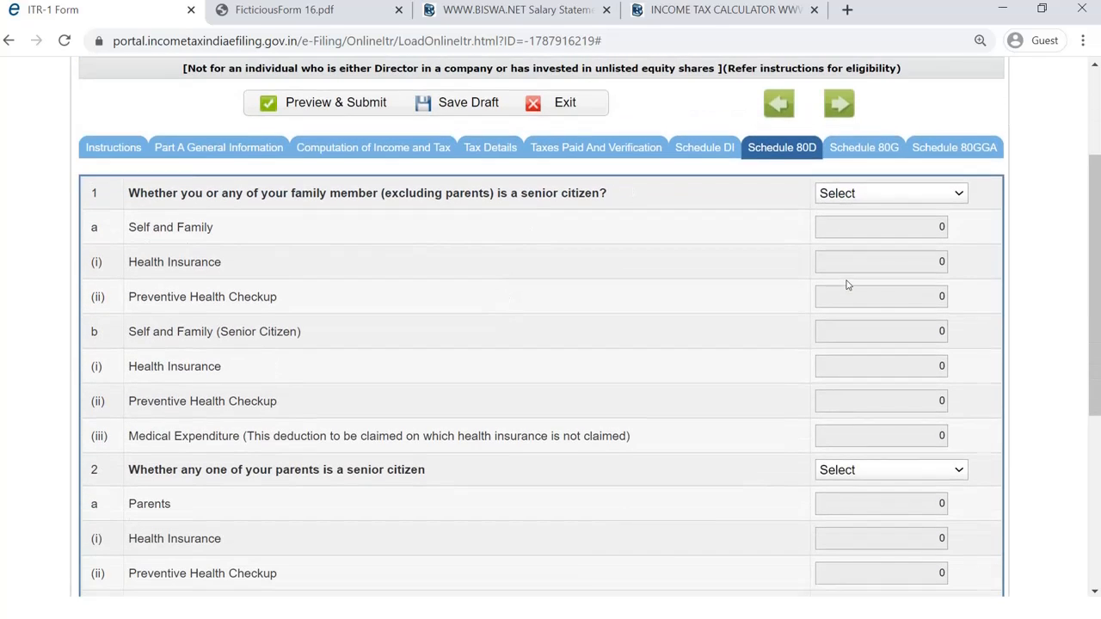
{"action": "left_click", "coordinate": [878, 194]}
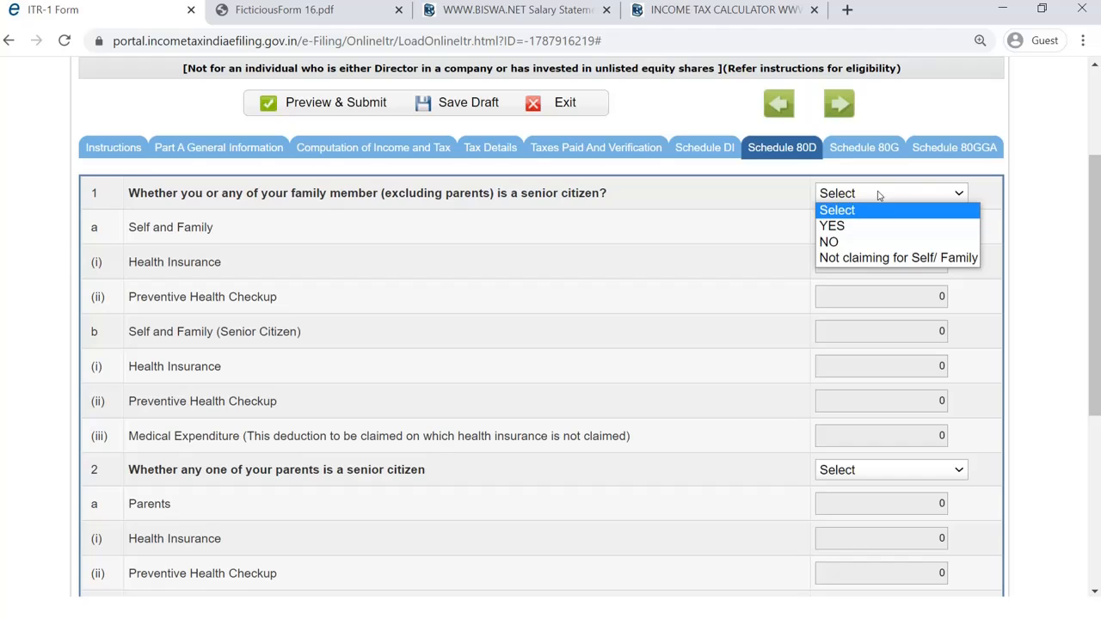
{"action": "left_click", "coordinate": [827, 244]}
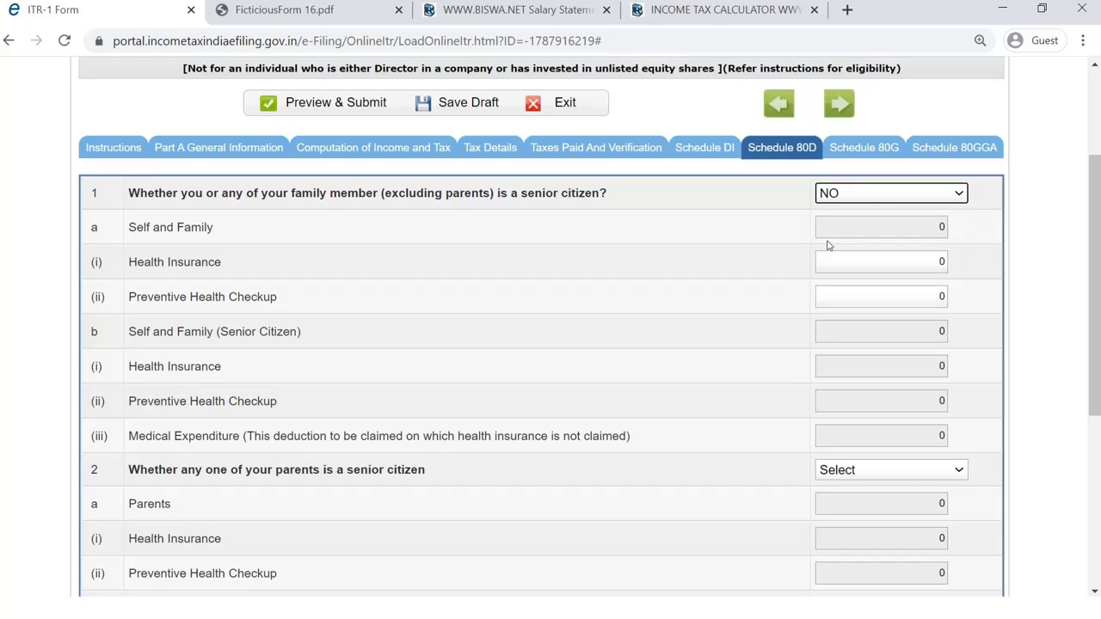
Copy the gross 80D Mediclaim Premium from Form 16 and set the Self and Family Health Insurance amount in Schedule 80D to 35000.
{"action": "left_click", "coordinate": [882, 262]}
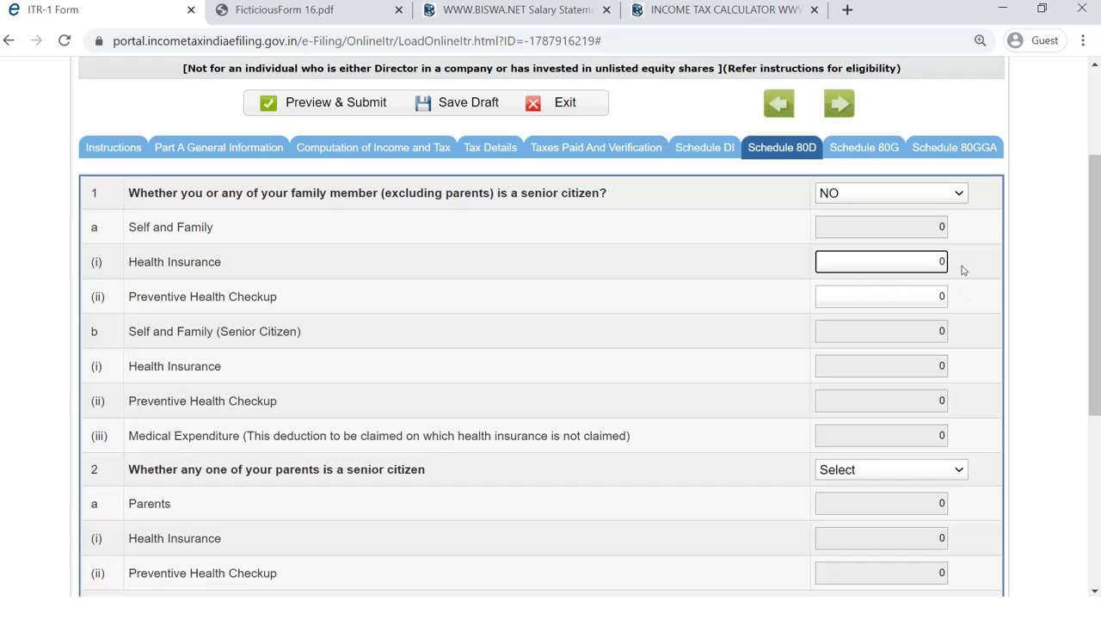
{"action": "double_click", "coordinate": [934, 261]}
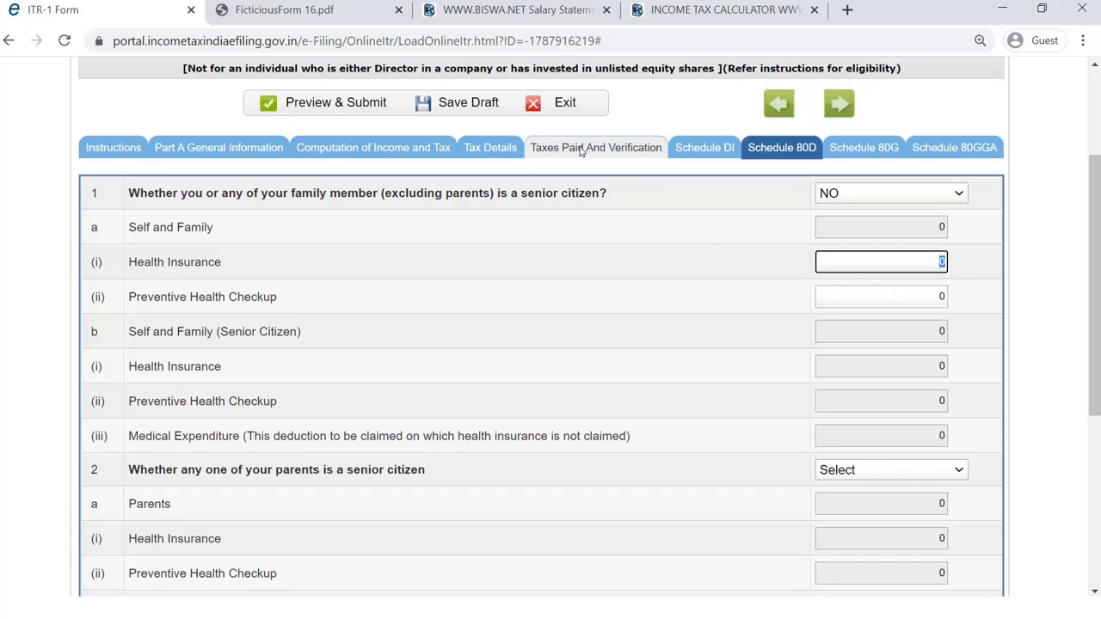
{"action": "left_click", "coordinate": [350, 11]}
{"action": "scroll", "coordinate": [568, 338], "scroll_direction": "down", "scroll_amount": 3}
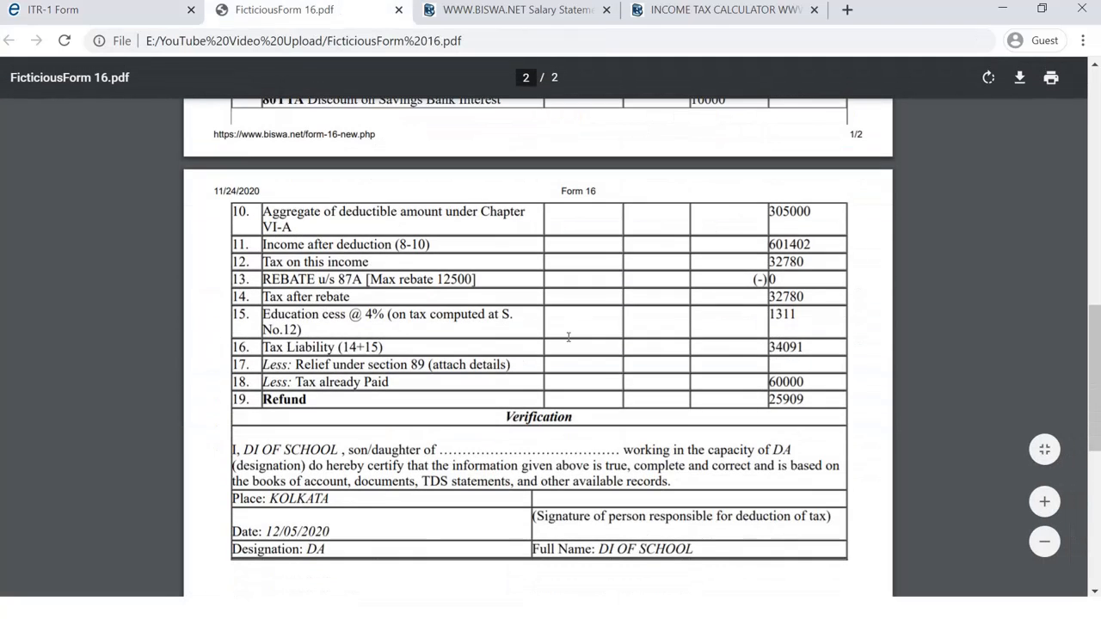
{"action": "scroll", "coordinate": [571, 358], "scroll_direction": "up", "scroll_amount": 2}
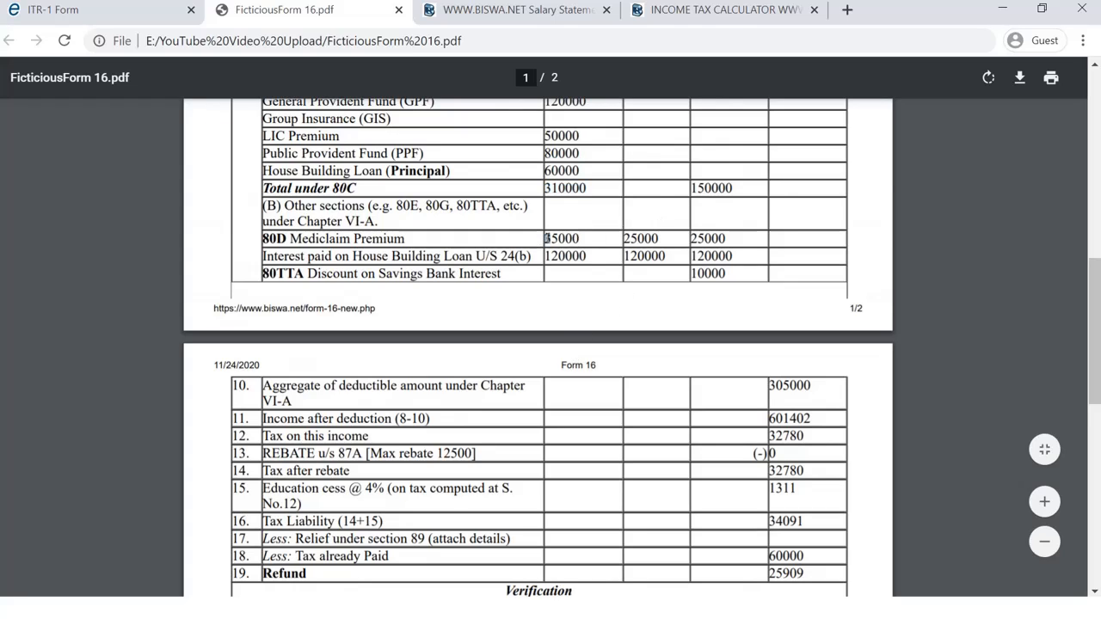
{"action": "left_click_drag", "start_coordinate": [545, 238], "coordinate": [582, 239]}
{"action": "right_click", "coordinate": [575, 241]}
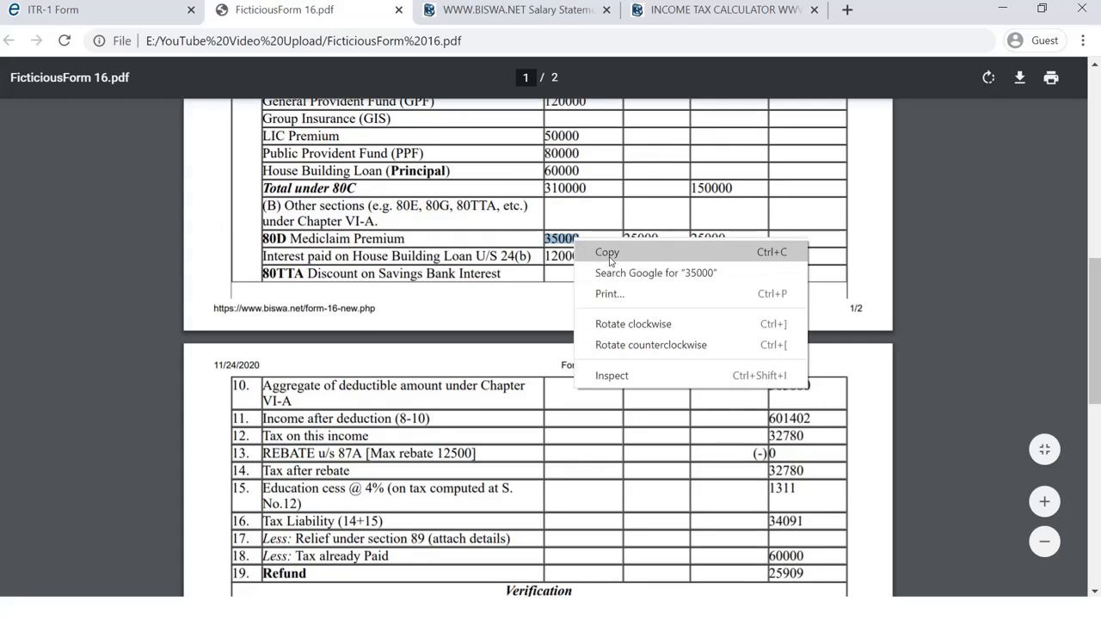
{"action": "left_click", "coordinate": [607, 252]}
{"action": "left_click", "coordinate": [47, 11]}
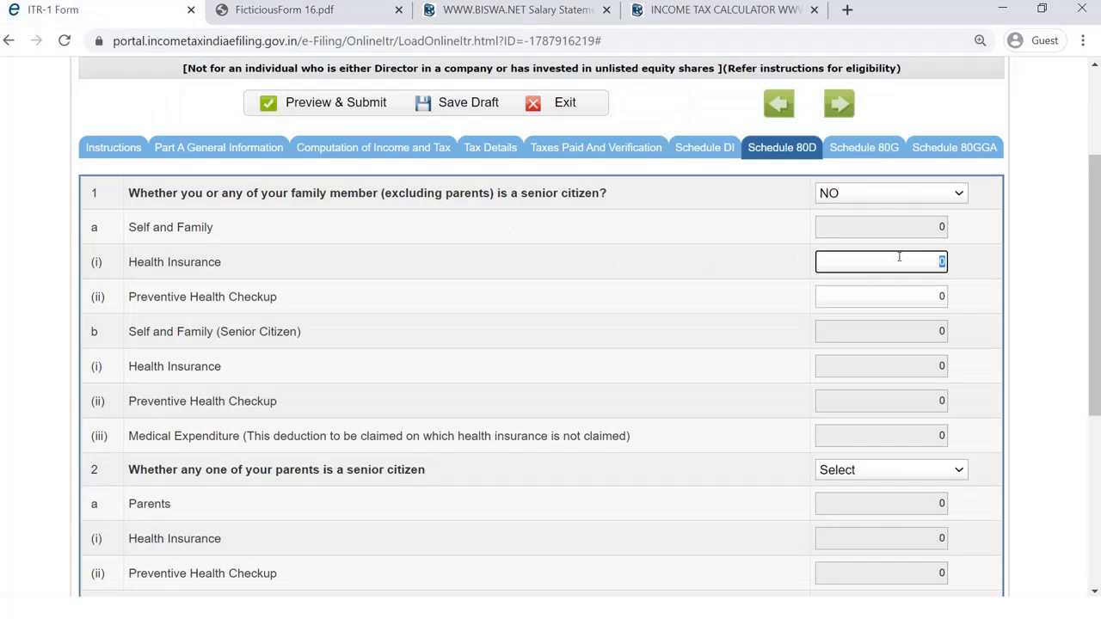
{"action": "key", "text": "ctrl+v"}
{"action": "left_click", "coordinate": [913, 303]}
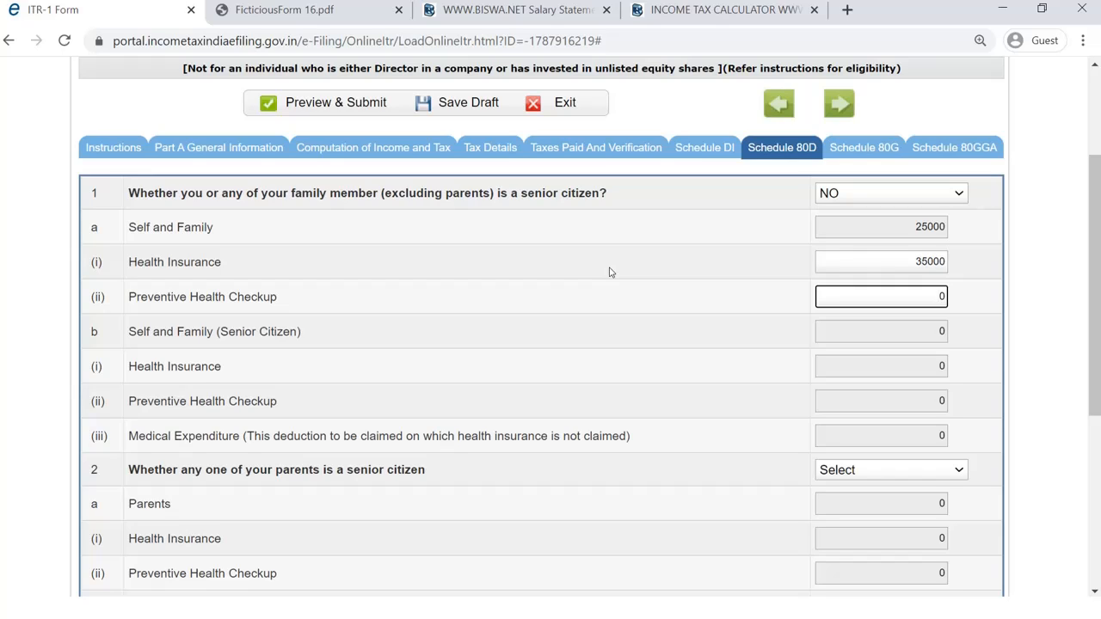
{"action": "left_click", "coordinate": [653, 264]}
Review the Schedule 80D rows for self and family, parents, and the eligible amount of deduction.
{"action": "scroll", "coordinate": [705, 255], "scroll_direction": "down", "scroll_amount": 2}
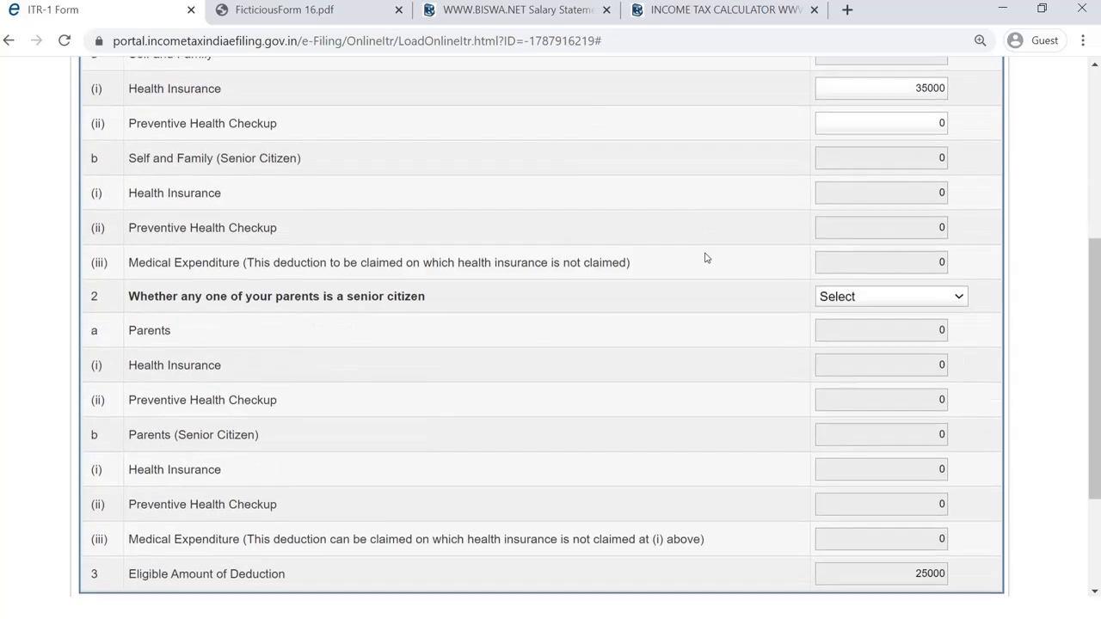
{"action": "scroll", "coordinate": [706, 258], "scroll_direction": "up", "scroll_amount": 2}
{"action": "scroll", "coordinate": [705, 258], "scroll_direction": "up", "scroll_amount": 1}
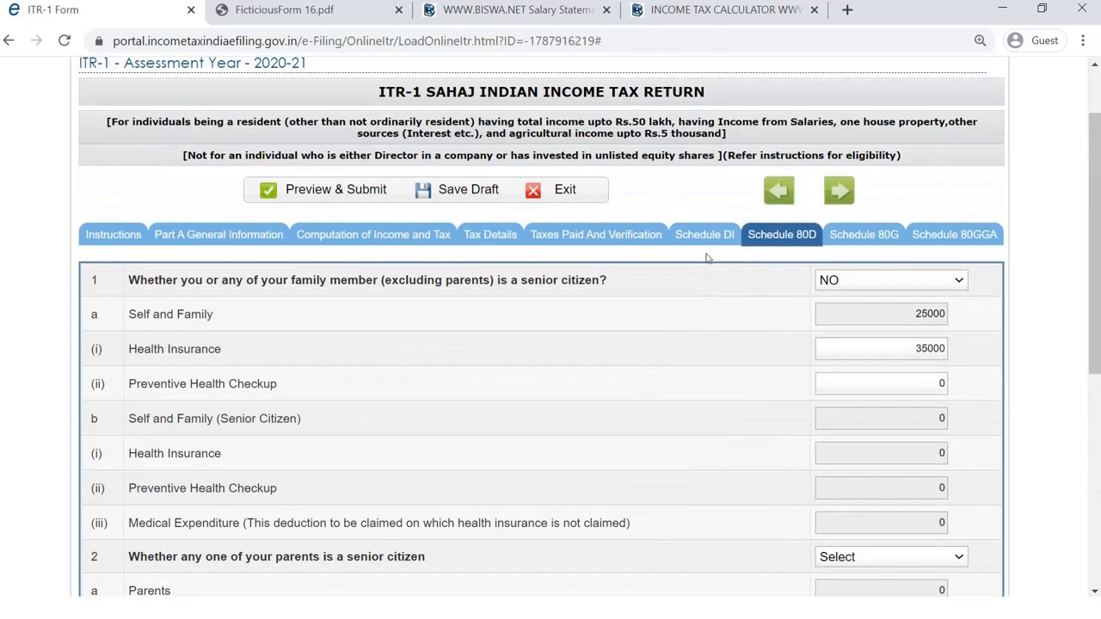
{"action": "scroll", "coordinate": [706, 258], "scroll_direction": "down", "scroll_amount": 4}
{"action": "scroll", "coordinate": [727, 301], "scroll_direction": "up", "scroll_amount": 3}
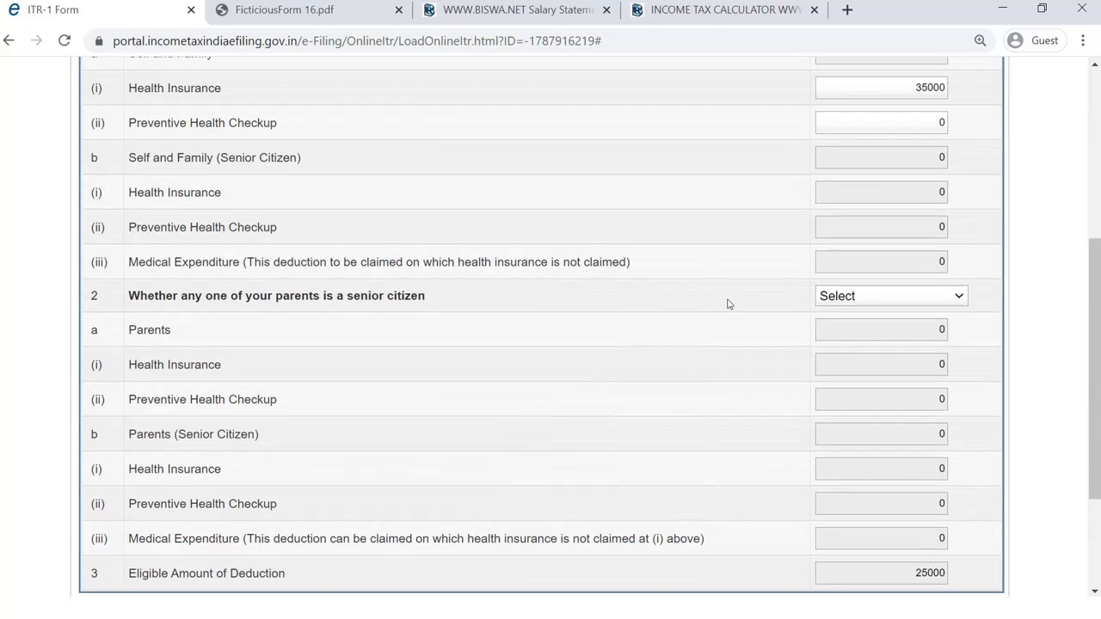
{"action": "scroll", "coordinate": [914, 401], "scroll_direction": "down", "scroll_amount": 2}
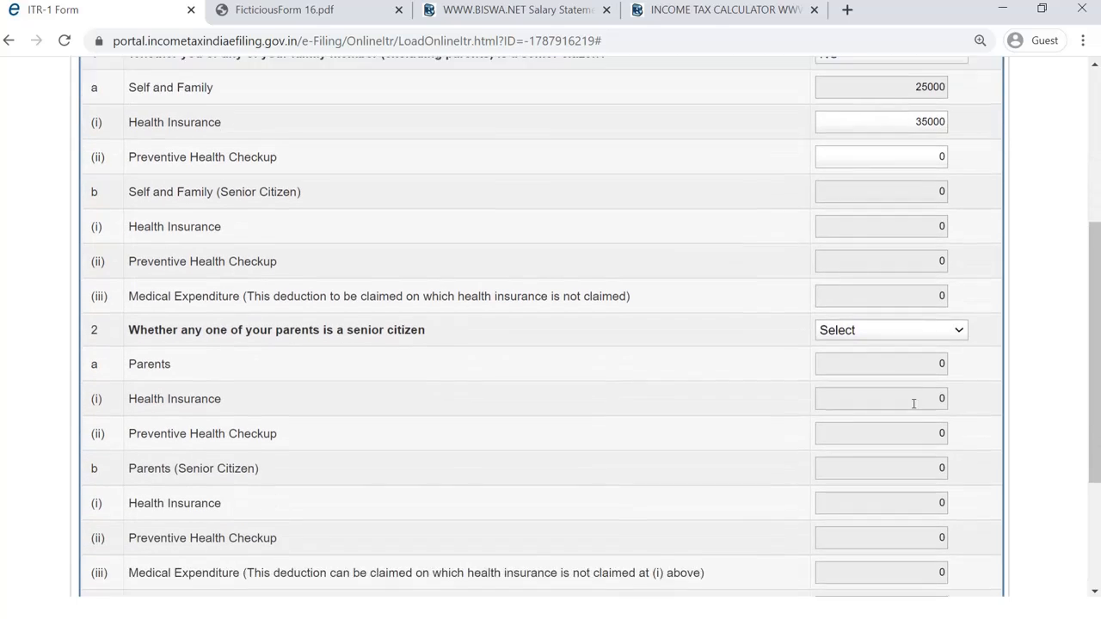
{"action": "scroll", "coordinate": [910, 358], "scroll_direction": "down", "scroll_amount": 1}
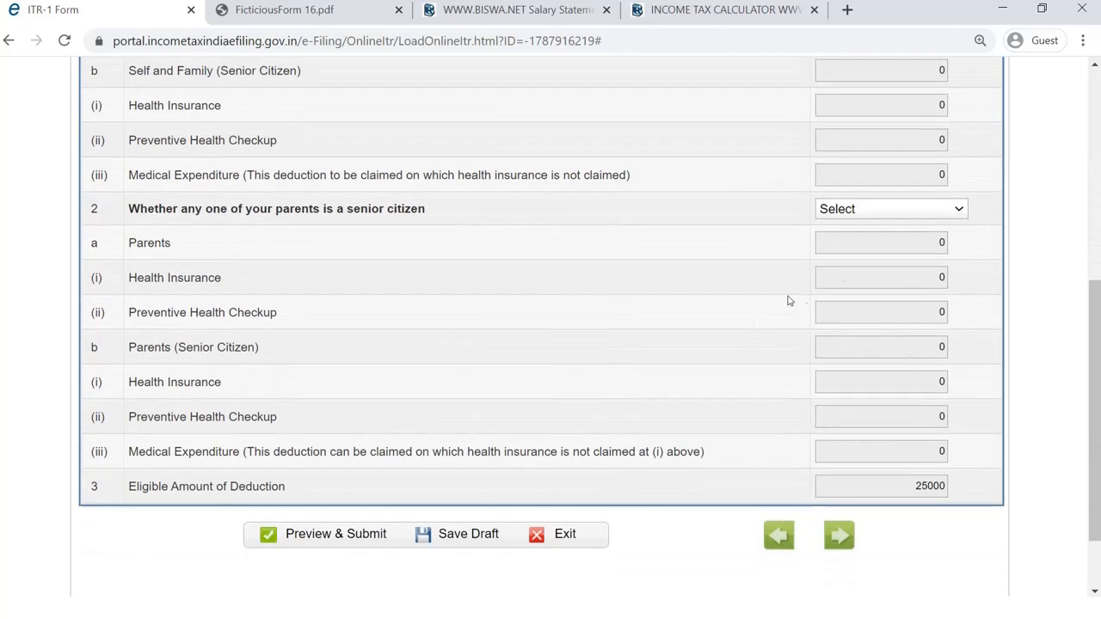
{"action": "scroll", "coordinate": [921, 316], "scroll_direction": "up", "scroll_amount": 1}
{"action": "scroll", "coordinate": [920, 316], "scroll_direction": "up", "scroll_amount": 3}
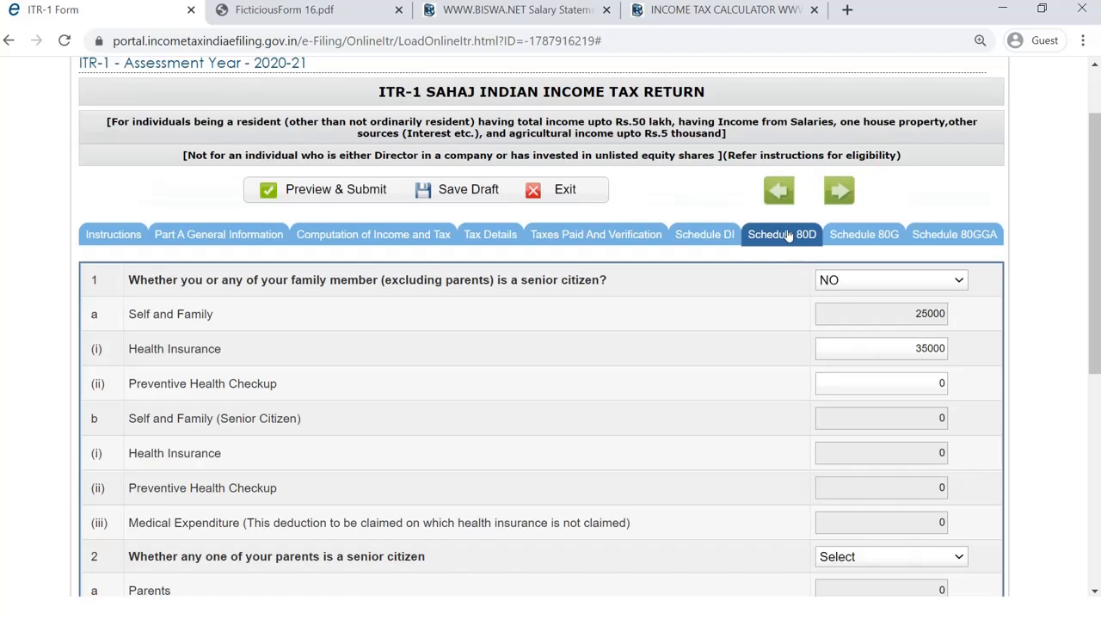
{"action": "scroll", "coordinate": [793, 260], "scroll_direction": "down", "scroll_amount": 1}
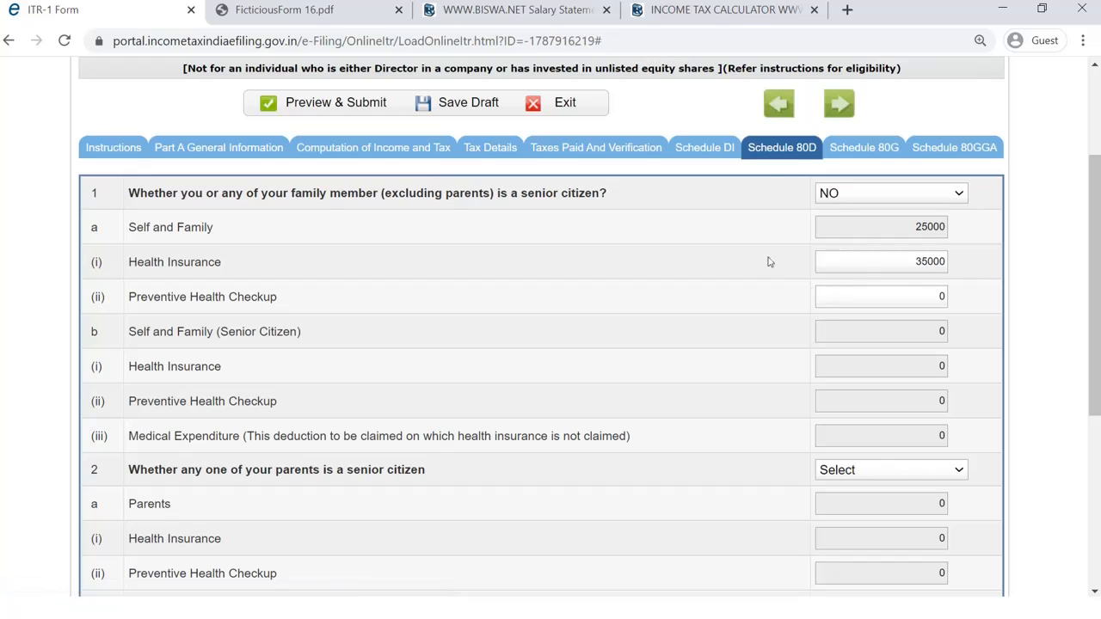
Return to Computation of Income and Tax and check the 80D health insurance deduction amount carried into Part C.
{"action": "left_click", "coordinate": [359, 148]}
{"action": "scroll", "coordinate": [511, 304], "scroll_direction": "down", "scroll_amount": 9}
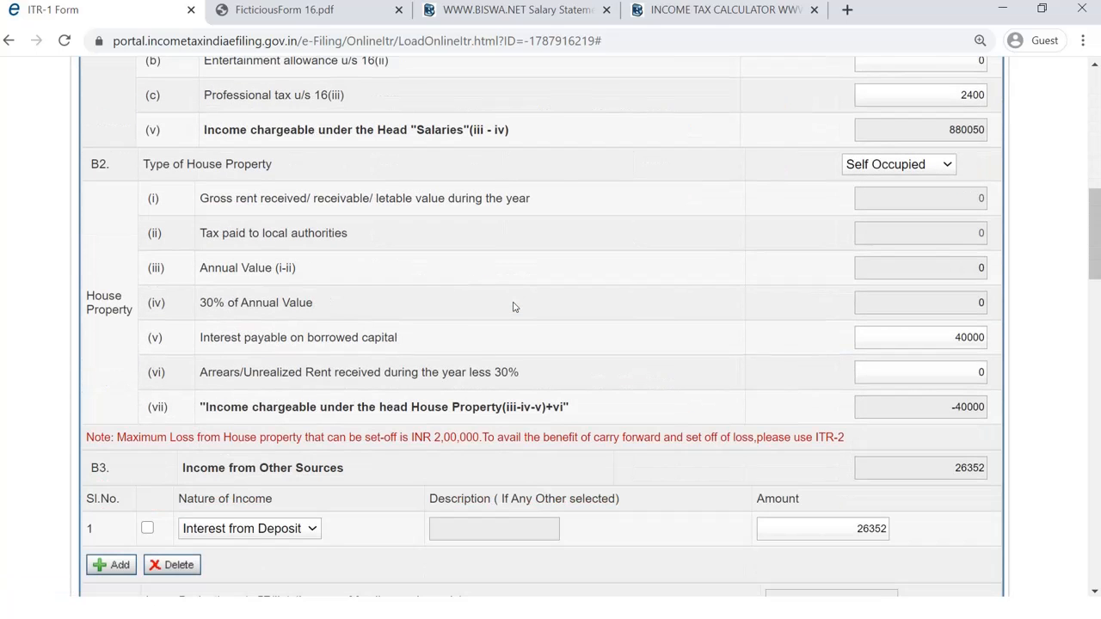
{"action": "scroll", "coordinate": [627, 301], "scroll_direction": "up", "scroll_amount": 1}
{"action": "scroll", "coordinate": [628, 304], "scroll_direction": "down", "scroll_amount": 2}
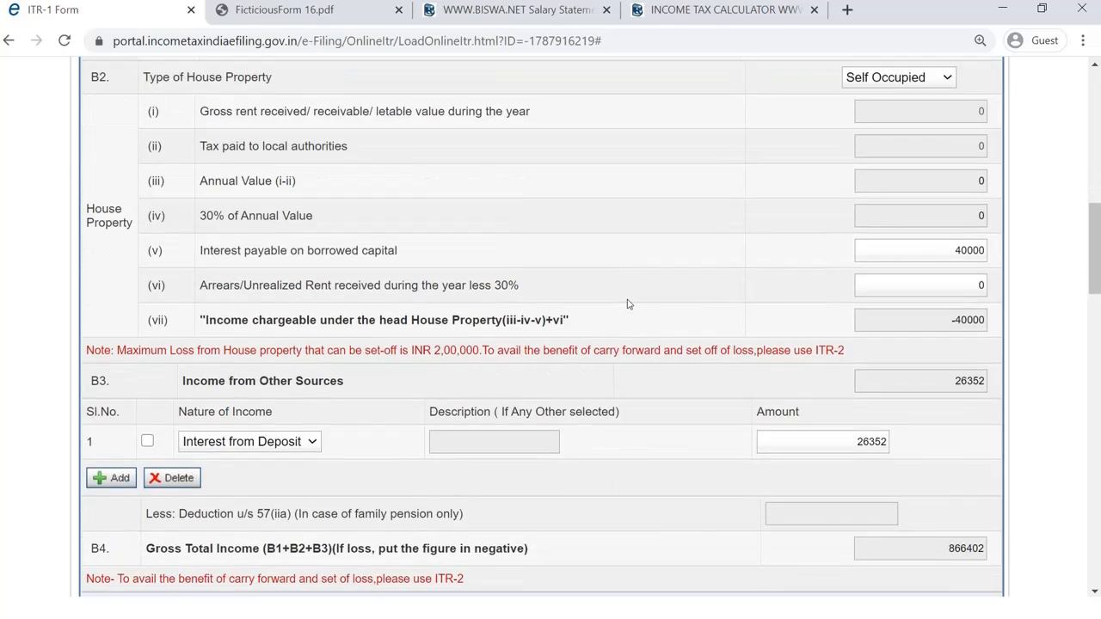
{"action": "scroll", "coordinate": [627, 302], "scroll_direction": "down", "scroll_amount": 1}
{"action": "scroll", "coordinate": [438, 157], "scroll_direction": "up", "scroll_amount": 10}
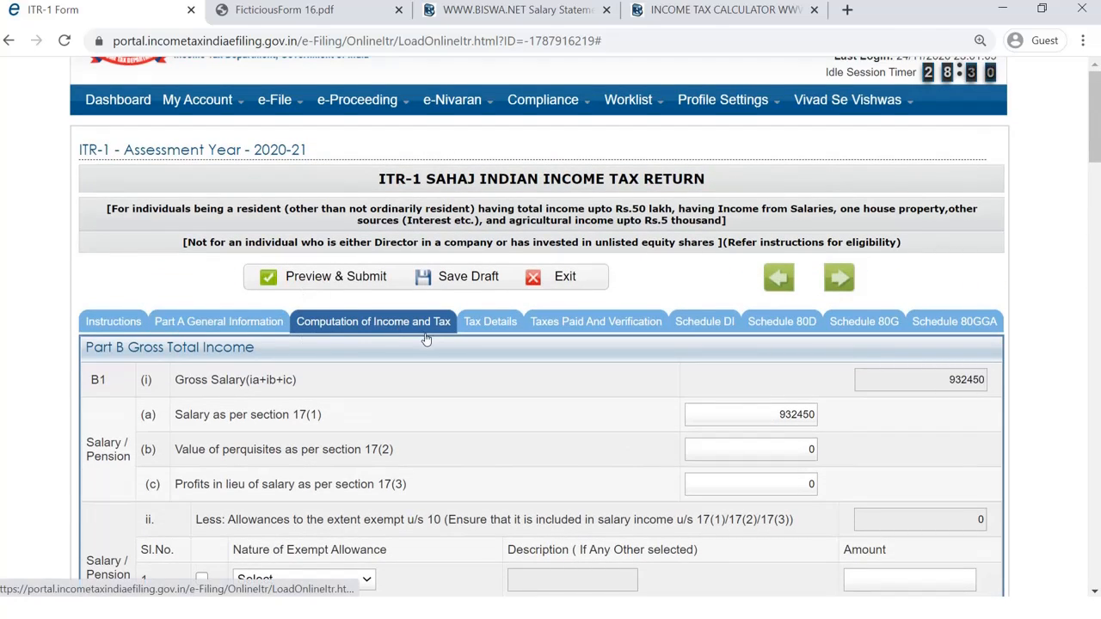
{"action": "scroll", "coordinate": [426, 339], "scroll_direction": "down", "scroll_amount": 9}
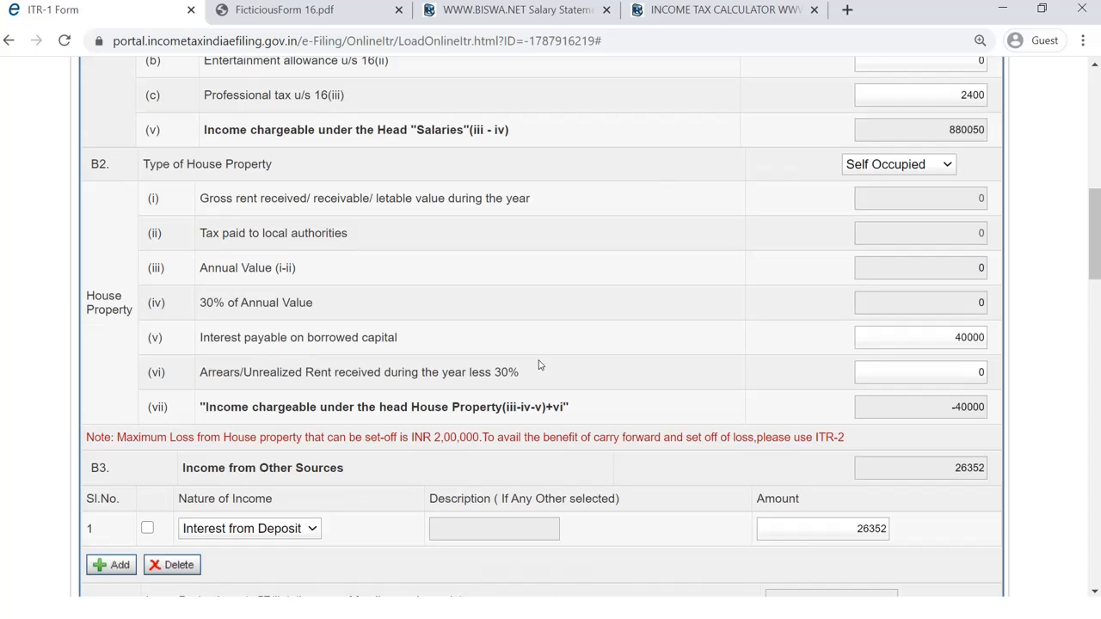
{"action": "scroll", "coordinate": [539, 366], "scroll_direction": "up", "scroll_amount": 1}
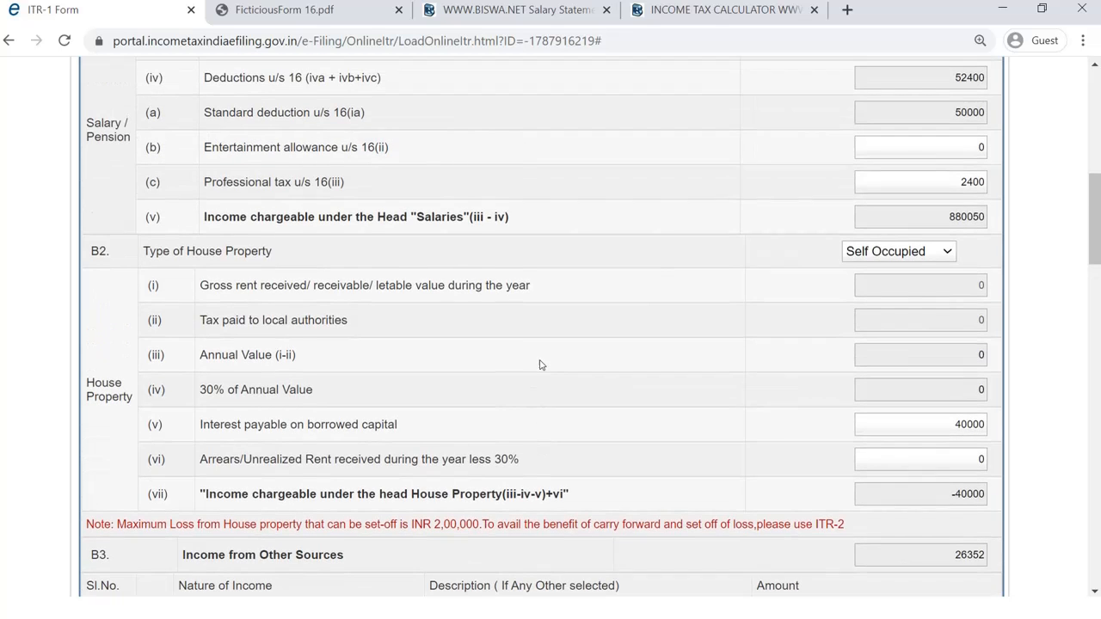
{"action": "scroll", "coordinate": [539, 366], "scroll_direction": "down", "scroll_amount": 7}
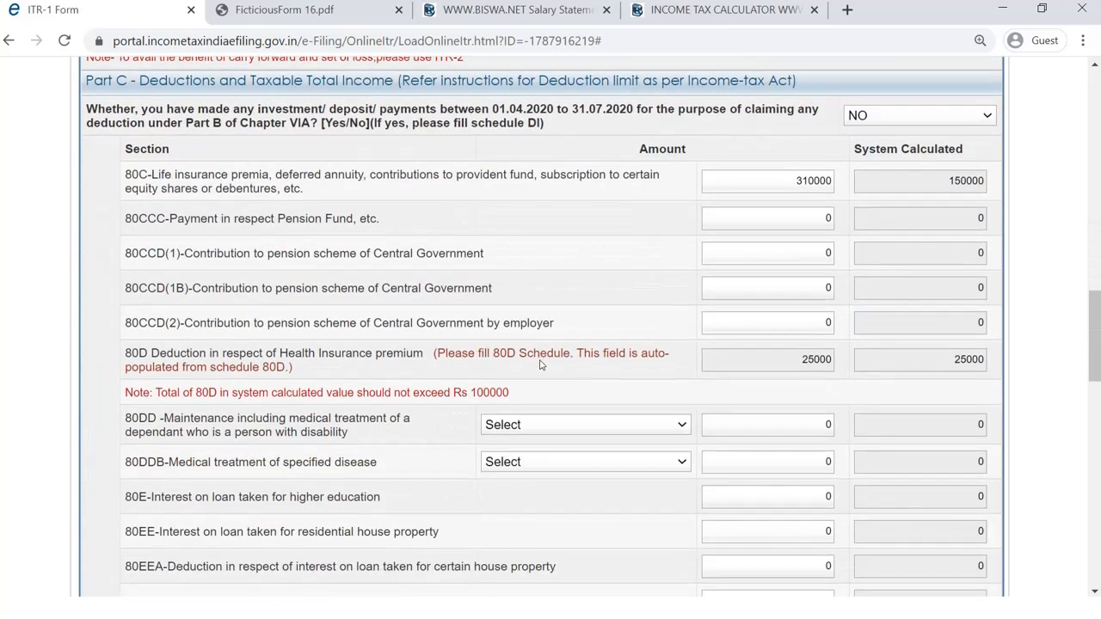
{"action": "scroll", "coordinate": [540, 366], "scroll_direction": "down", "scroll_amount": 1}
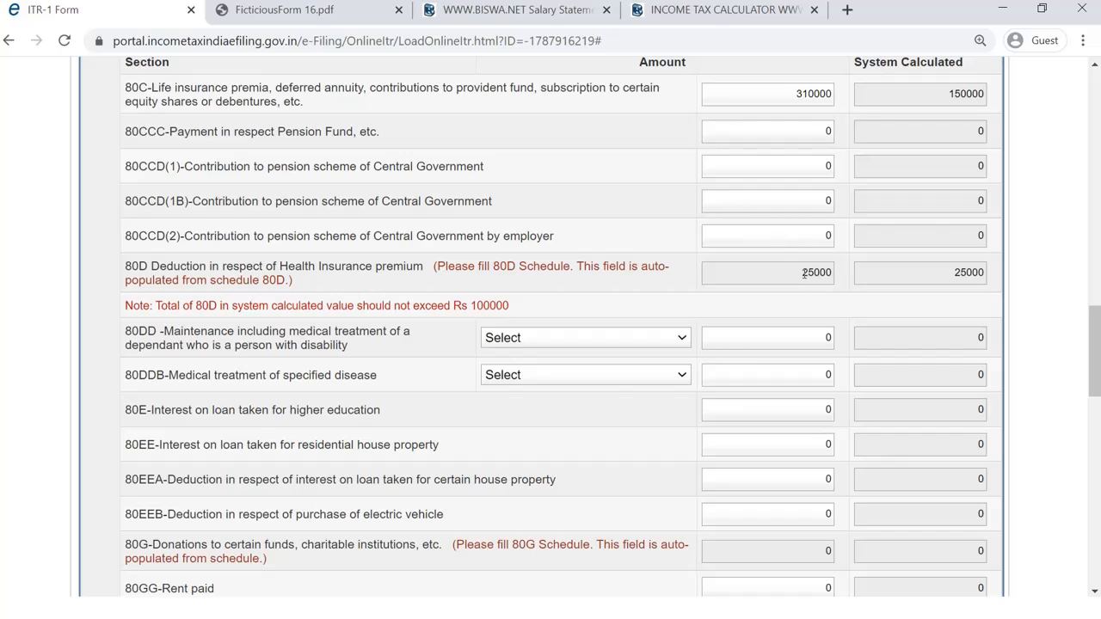
{"action": "left_click_drag", "start_coordinate": [804, 272], "coordinate": [833, 273]}
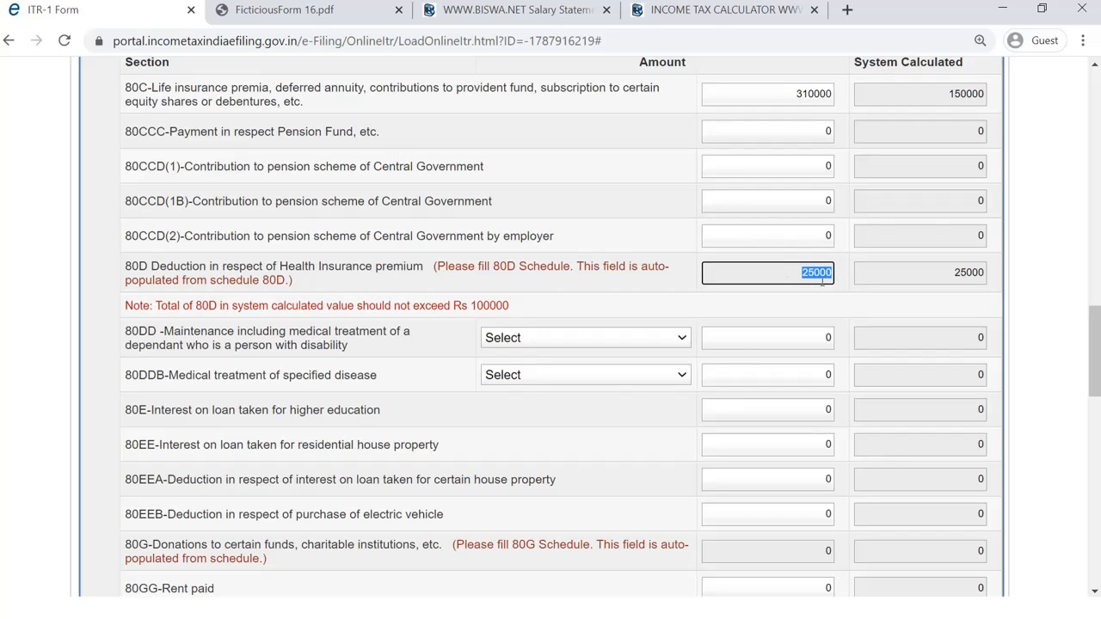
{"action": "left_click", "coordinate": [781, 276]}
{"action": "left_click_drag", "start_coordinate": [805, 272], "coordinate": [826, 273]}
{"action": "mouse_move", "coordinate": [506, 342]}
{"action": "mouse_move", "coordinate": [601, 385]}
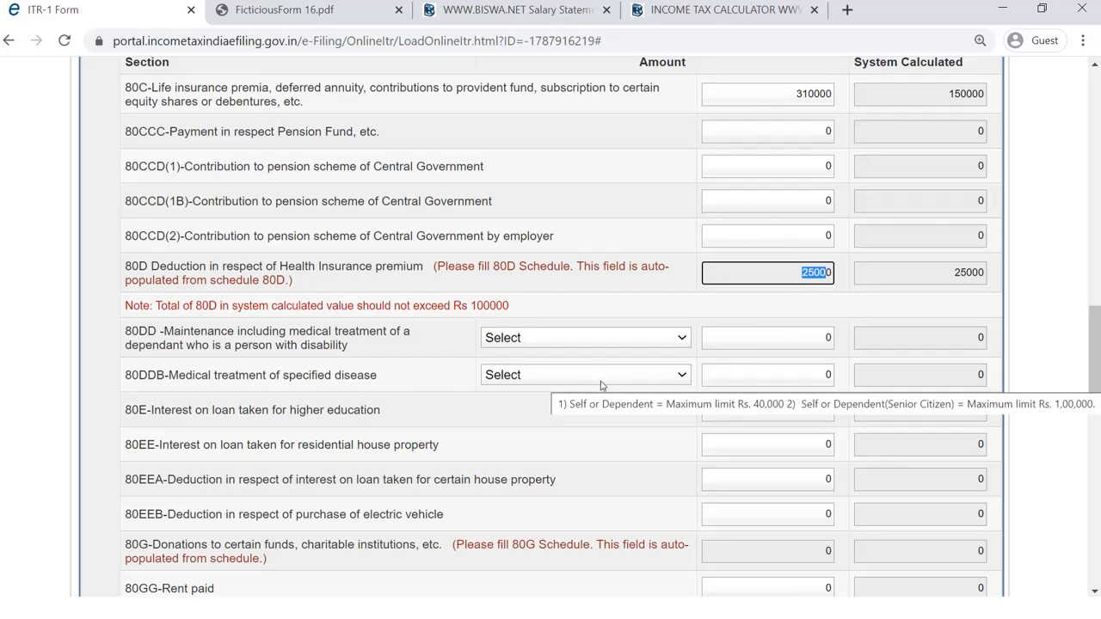
{"action": "left_click", "coordinate": [827, 375]}
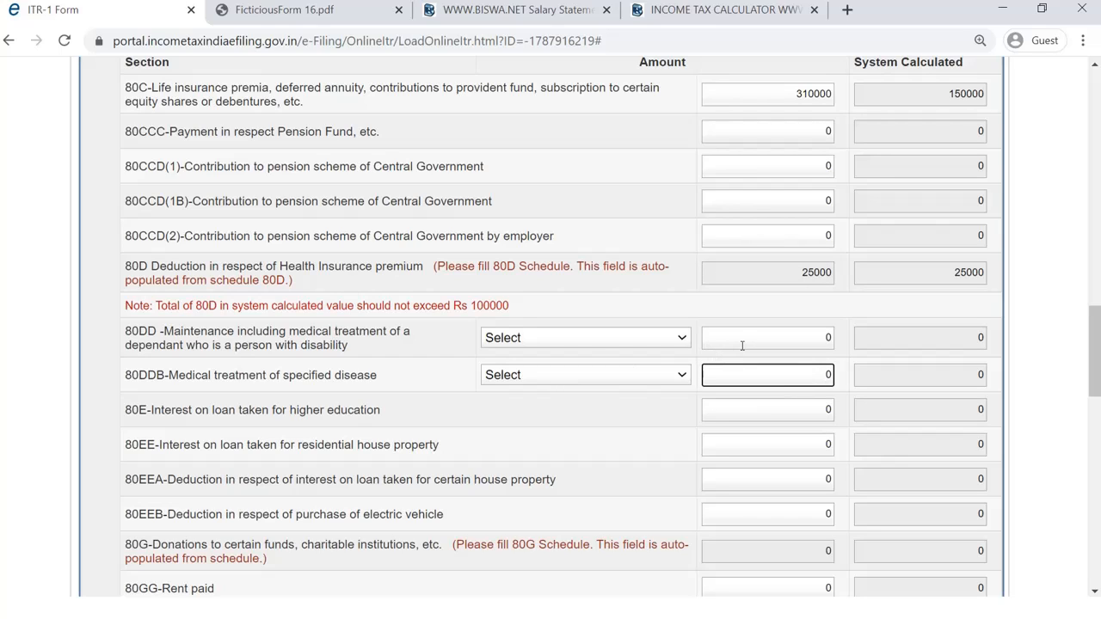
{"action": "left_click", "coordinate": [513, 11]}
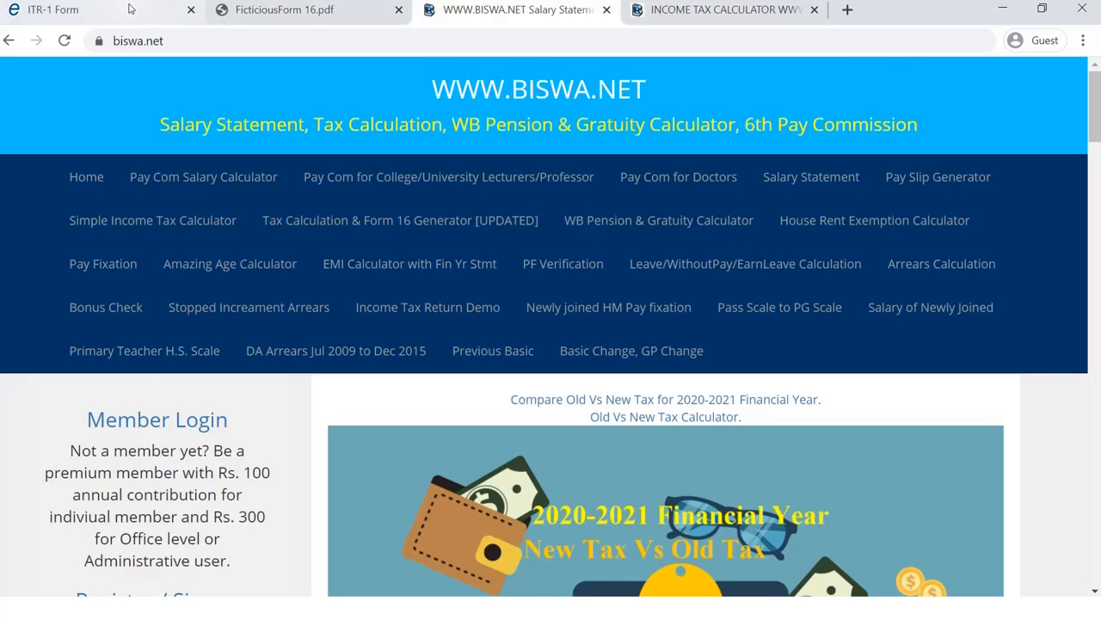
{"action": "left_click", "coordinate": [129, 10]}
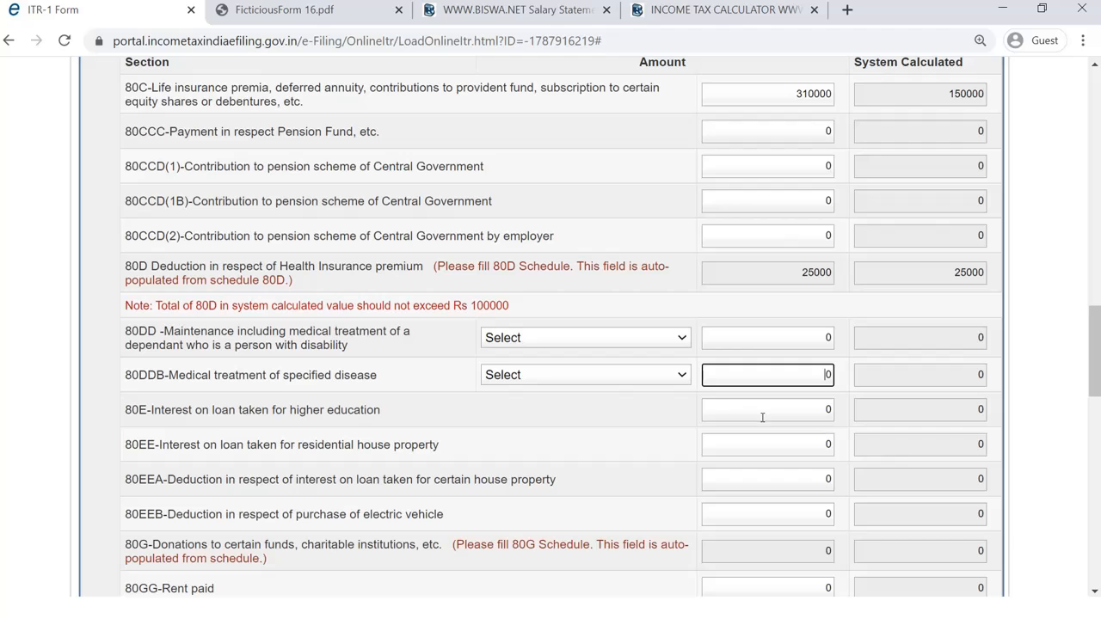
Check the 80E higher education loan and 80EE residential house property loan interest fields in Part C.
{"action": "scroll", "coordinate": [712, 396], "scroll_direction": "down", "scroll_amount": 1}
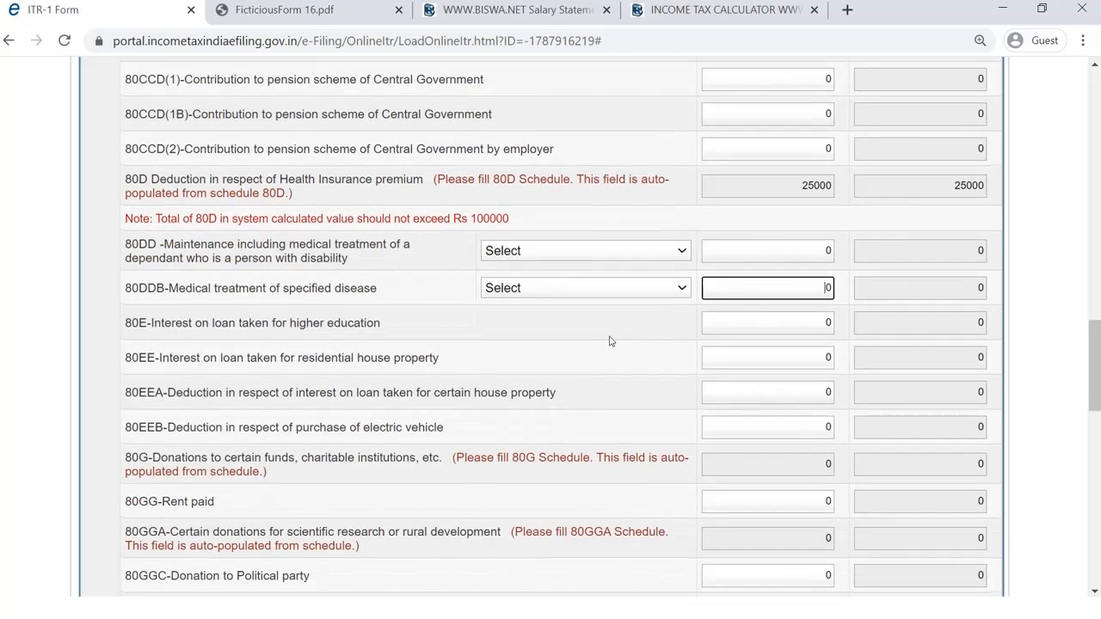
{"action": "scroll", "coordinate": [610, 342], "scroll_direction": "down", "scroll_amount": 1}
{"action": "left_click", "coordinate": [178, 242]}
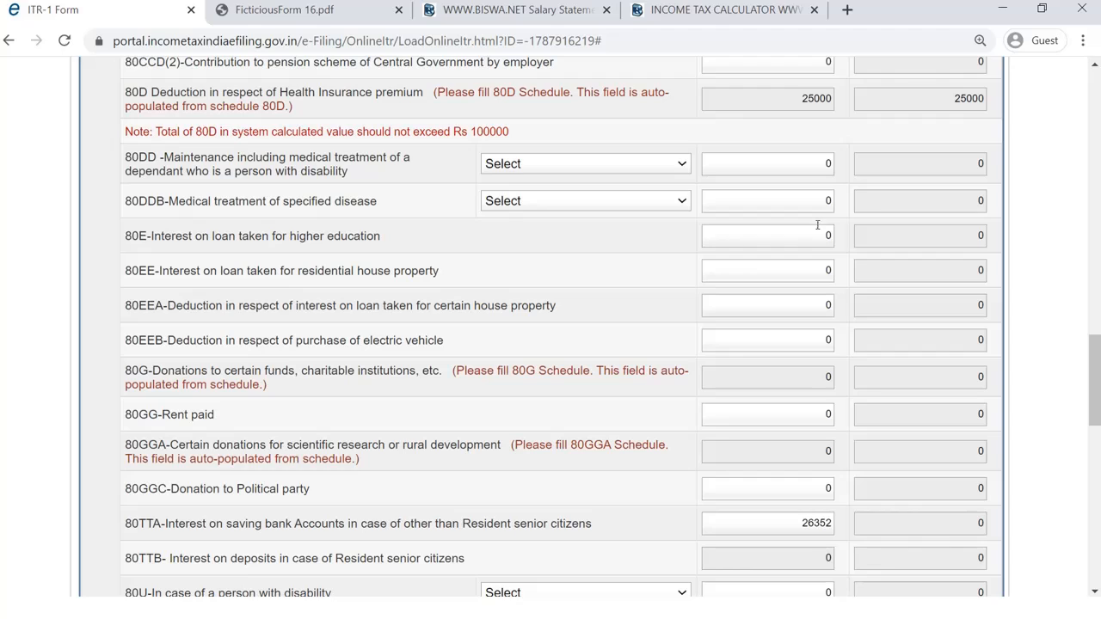
{"action": "left_click_drag", "start_coordinate": [820, 236], "coordinate": [831, 235]}
{"action": "scroll", "coordinate": [818, 228], "scroll_direction": "down", "scroll_amount": 1}
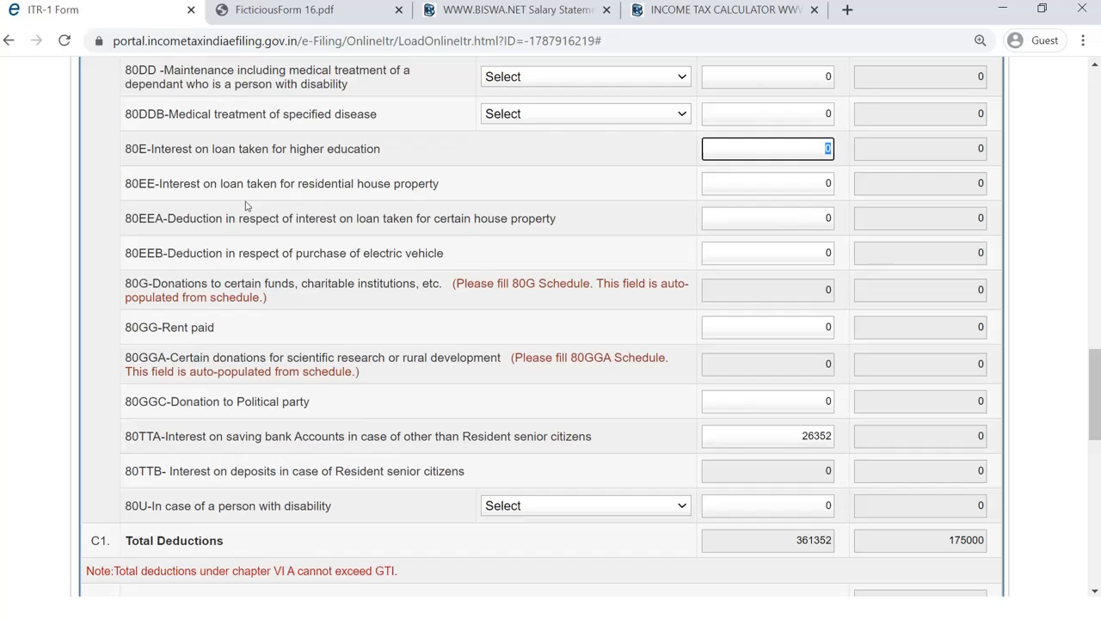
{"action": "key", "text": "Tab"}
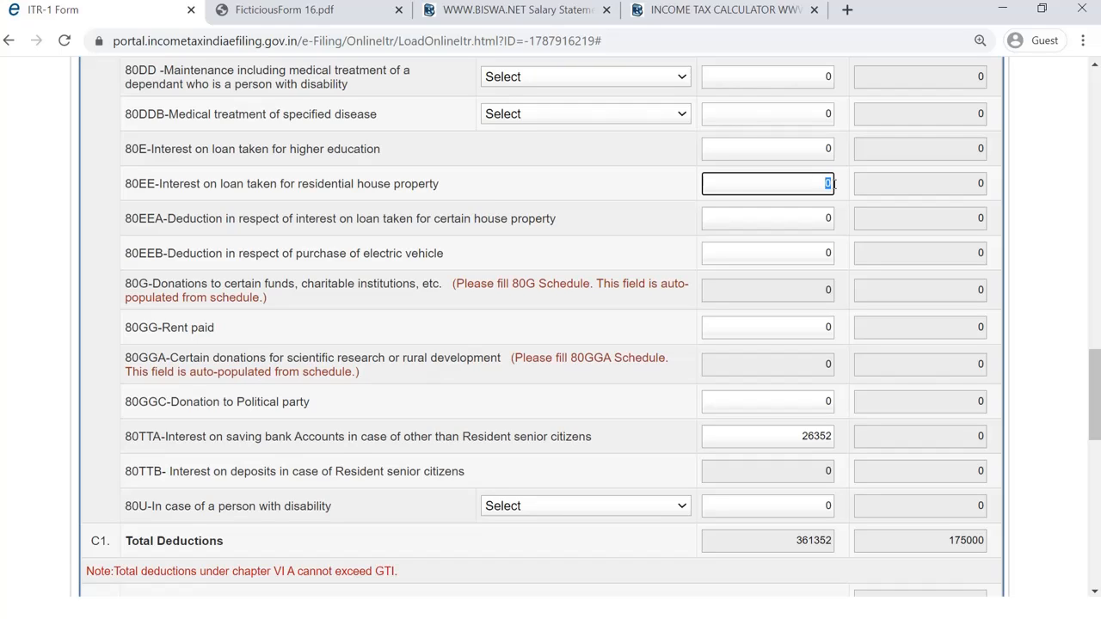
{"action": "left_click", "coordinate": [661, 189]}
{"action": "double_click", "coordinate": [827, 183]}
Try 150000 as the interest payable on borrowed capital in the B2 House Property section.
{"action": "scroll", "coordinate": [829, 215], "scroll_direction": "up", "scroll_amount": 15}
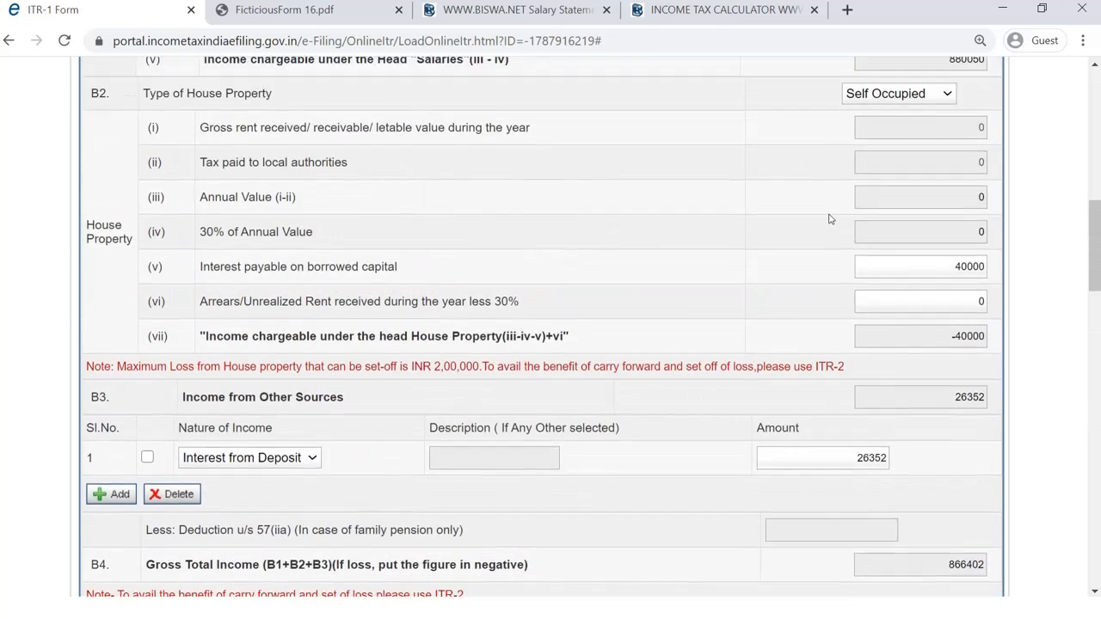
{"action": "scroll", "coordinate": [850, 284], "scroll_direction": "up", "scroll_amount": 3}
{"action": "scroll", "coordinate": [850, 284], "scroll_direction": "down", "scroll_amount": 3}
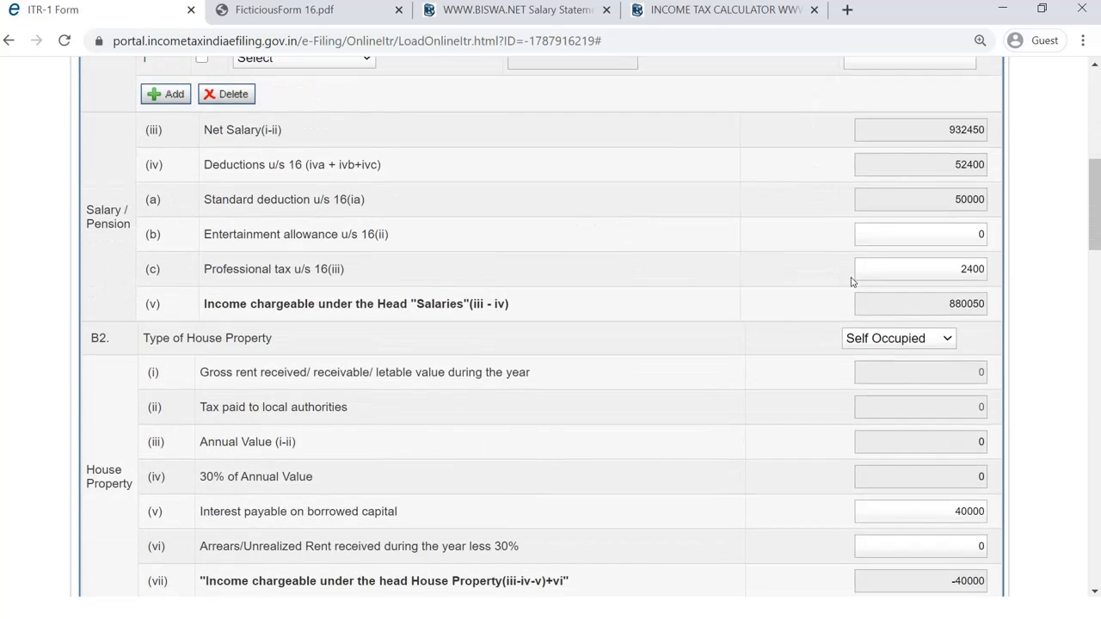
{"action": "scroll", "coordinate": [749, 399], "scroll_direction": "down", "scroll_amount": 1}
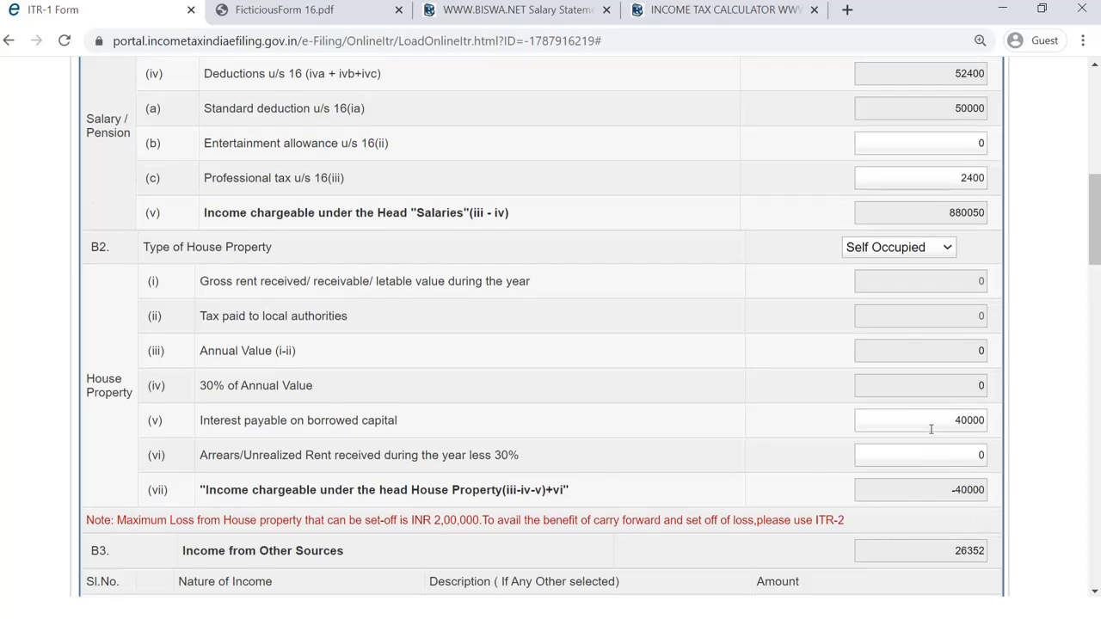
{"action": "scroll", "coordinate": [931, 427], "scroll_direction": "down", "scroll_amount": 1}
{"action": "left_click", "coordinate": [958, 336]}
{"action": "key", "text": "shift+Right"}
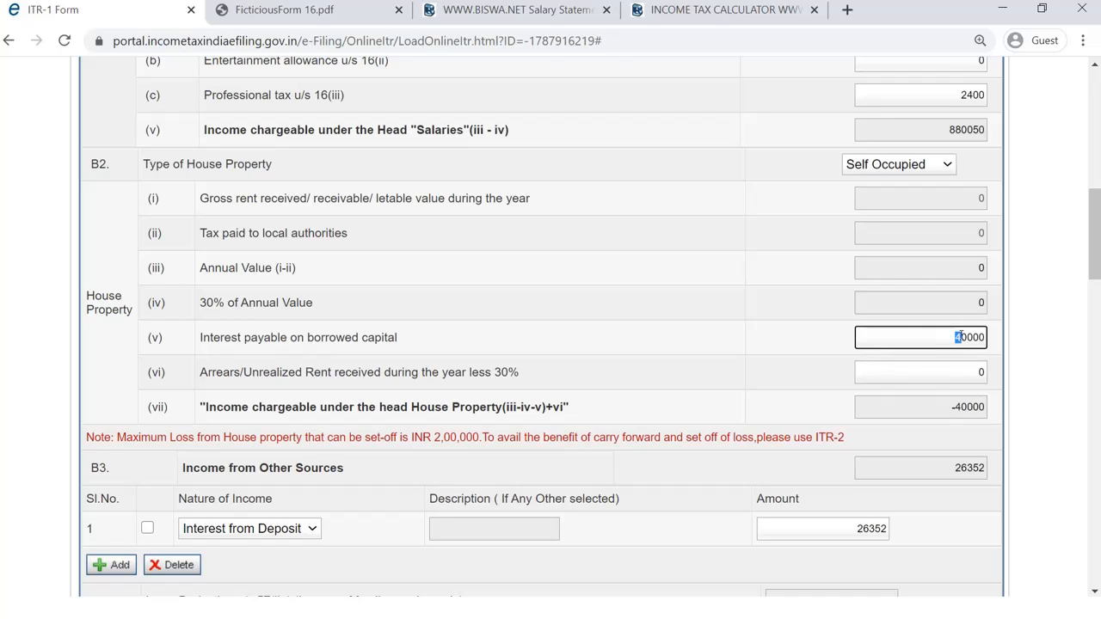
{"action": "type", "text": "15"}
{"action": "left_click", "coordinate": [926, 371]}
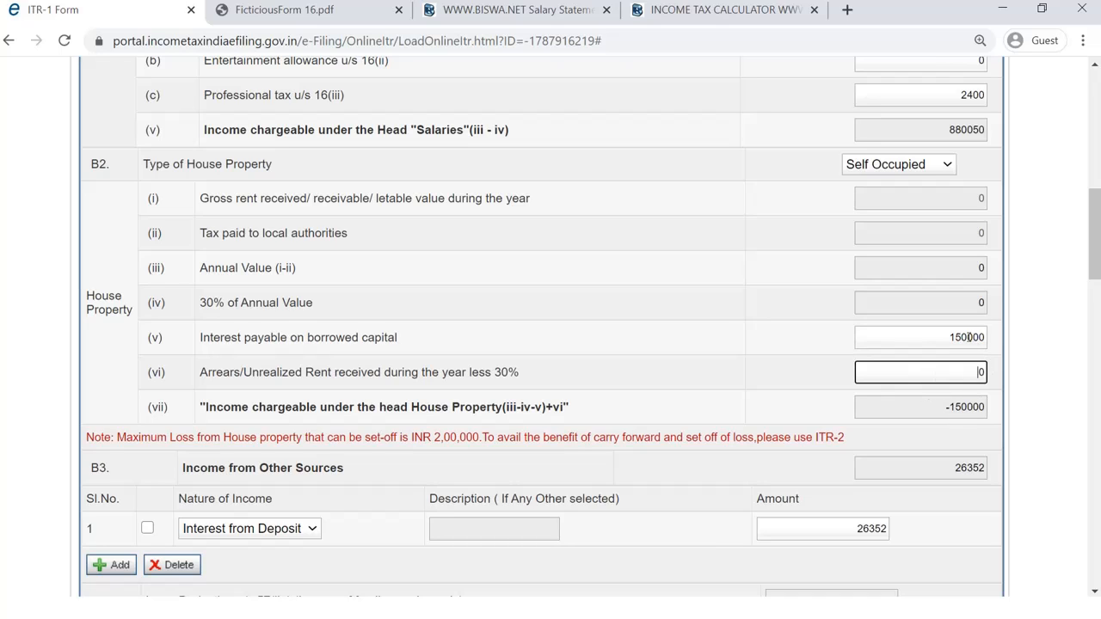
Try 300000 as the interest payable on borrowed capital, and lower it to 200000.
{"action": "left_click_drag", "start_coordinate": [963, 337], "coordinate": [948, 338]}
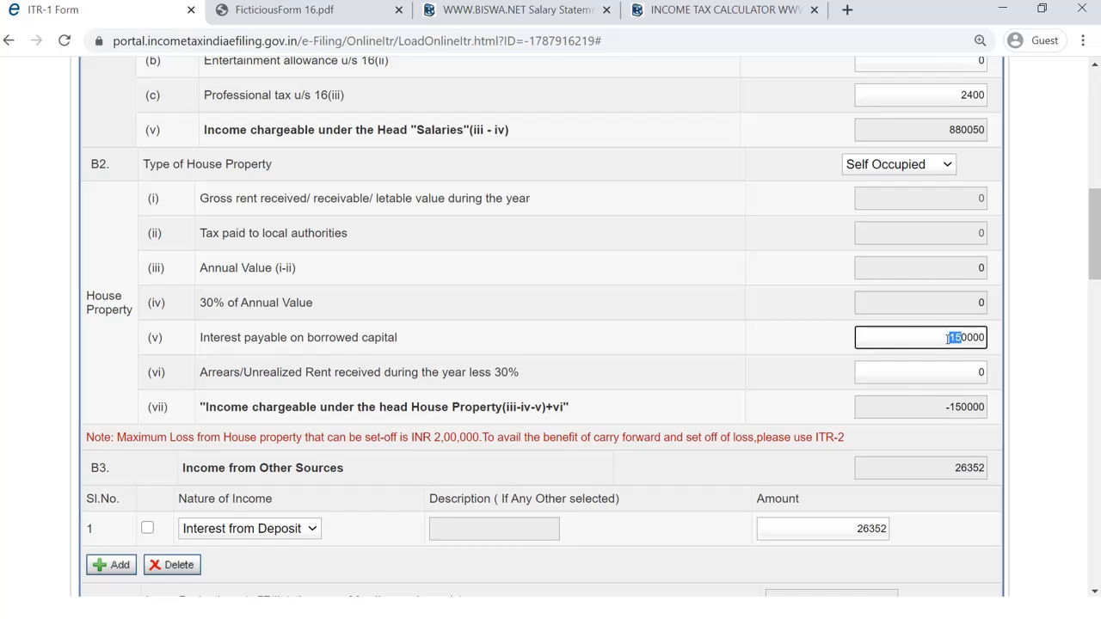
{"action": "type", "text": "30"}
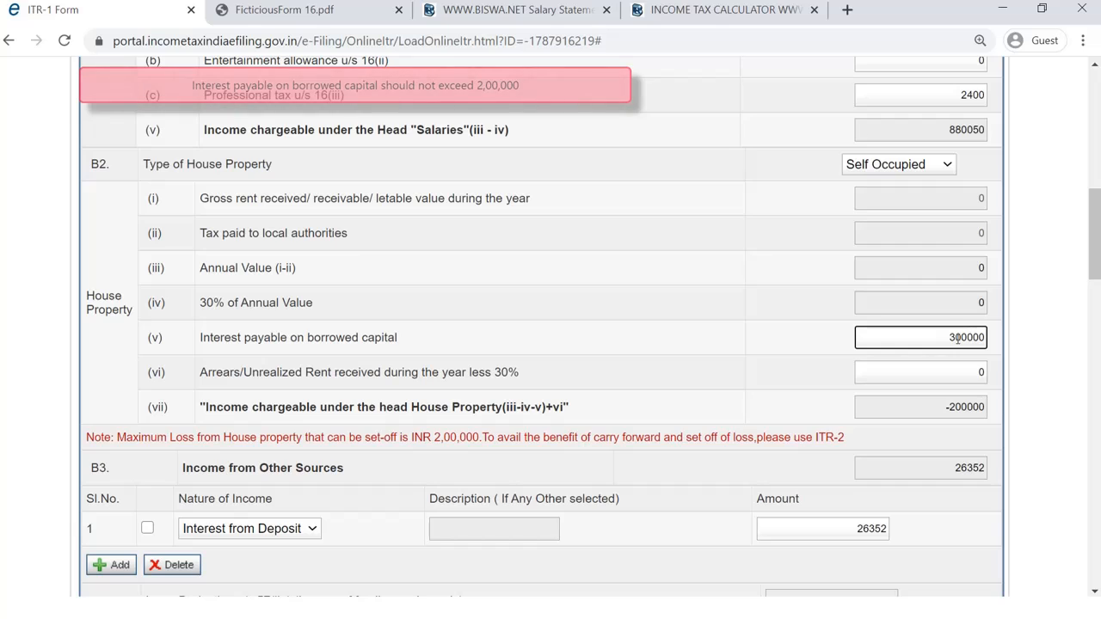
{"action": "left_click_drag", "start_coordinate": [959, 337], "coordinate": [947, 337]}
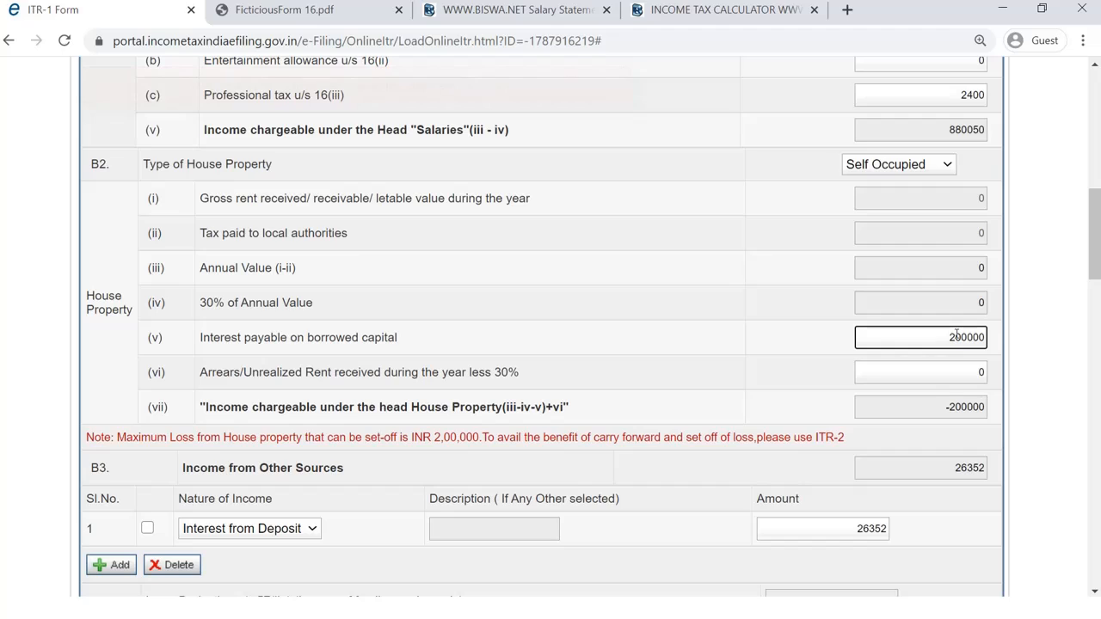
Set the interest payable on borrowed capital back to 40000.
{"action": "left_click_drag", "start_coordinate": [961, 337], "coordinate": [949, 341]}
{"action": "type", "text": "4"}
{"action": "left_click", "coordinate": [919, 380]}
Check the 80G donations amount field and open the 80G Schedule from its row in Part C.
{"action": "scroll", "coordinate": [963, 419], "scroll_direction": "down", "scroll_amount": 8}
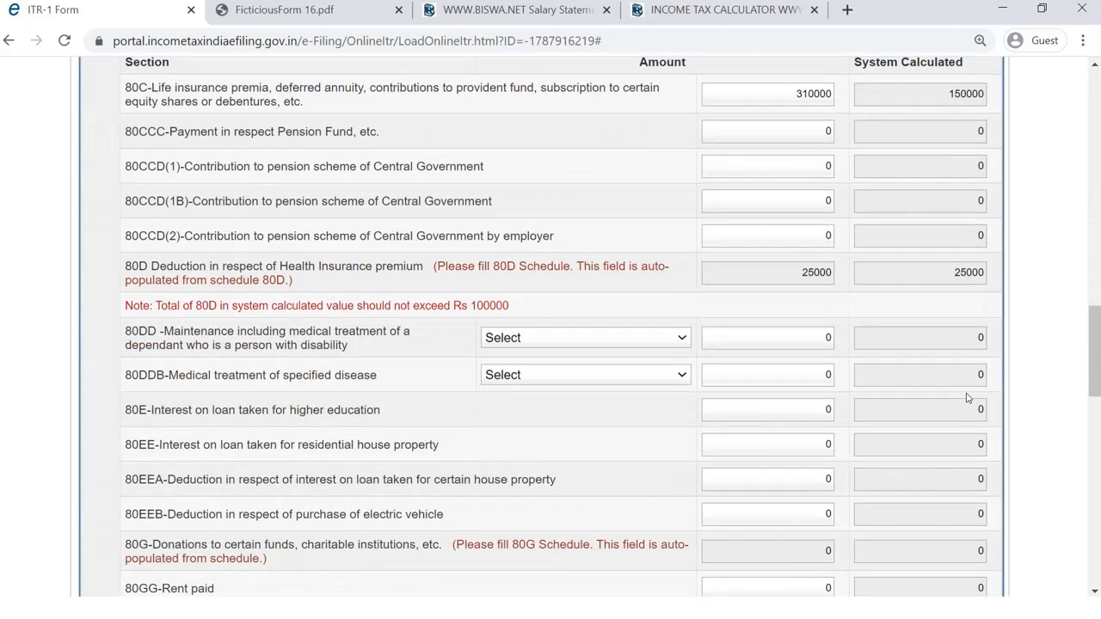
{"action": "scroll", "coordinate": [967, 398], "scroll_direction": "down", "scroll_amount": 3}
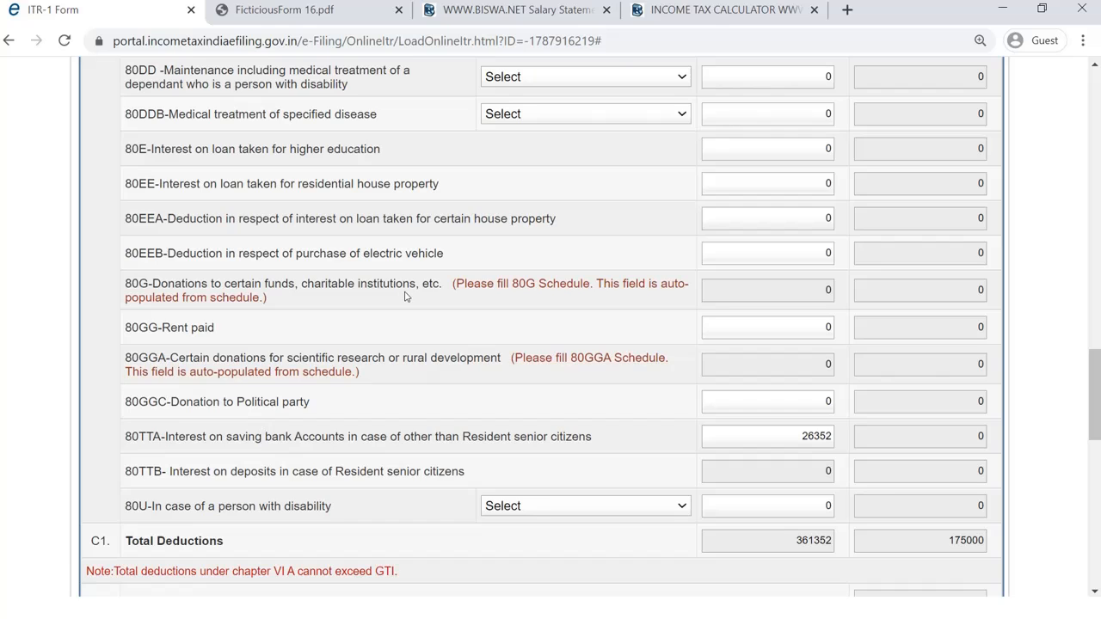
{"action": "scroll", "coordinate": [406, 297], "scroll_direction": "up", "scroll_amount": 1}
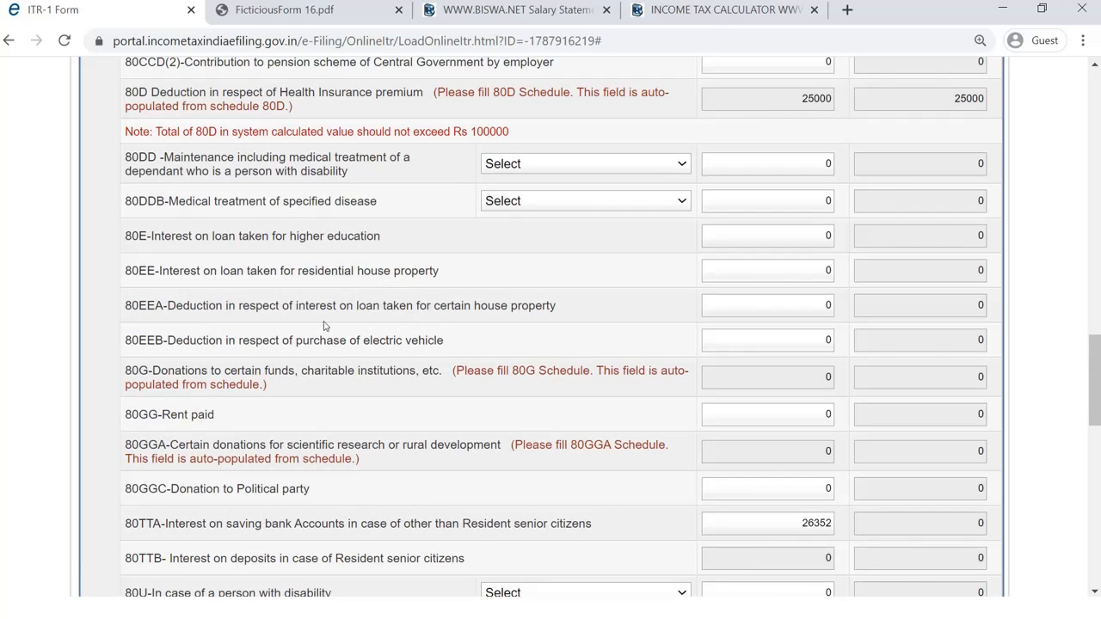
{"action": "scroll", "coordinate": [212, 341], "scroll_direction": "down", "scroll_amount": 1}
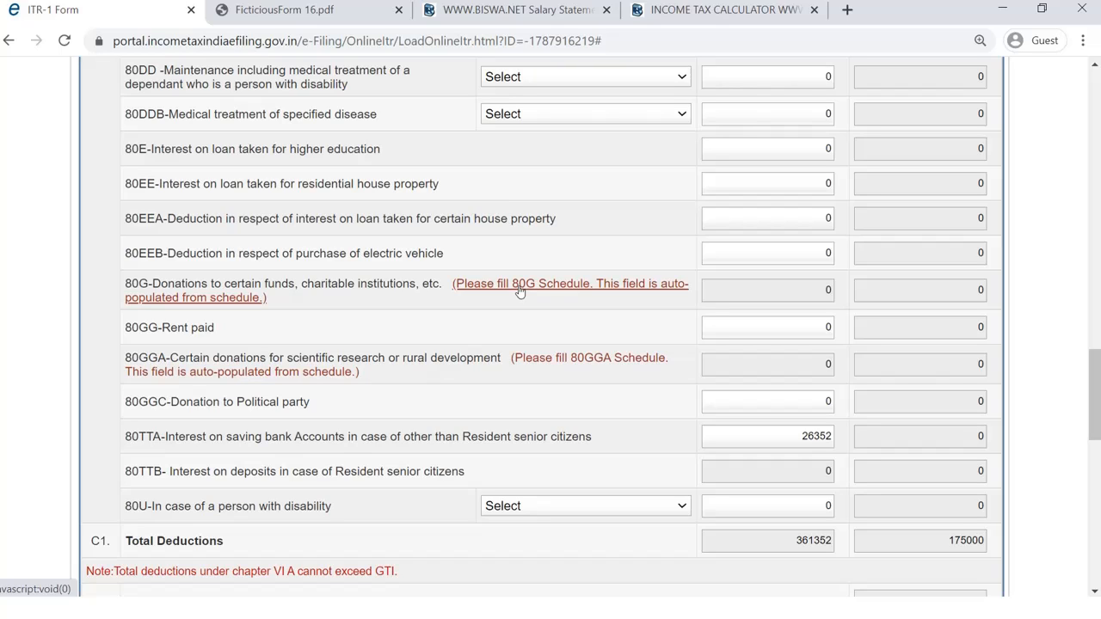
{"action": "left_click", "coordinate": [792, 289]}
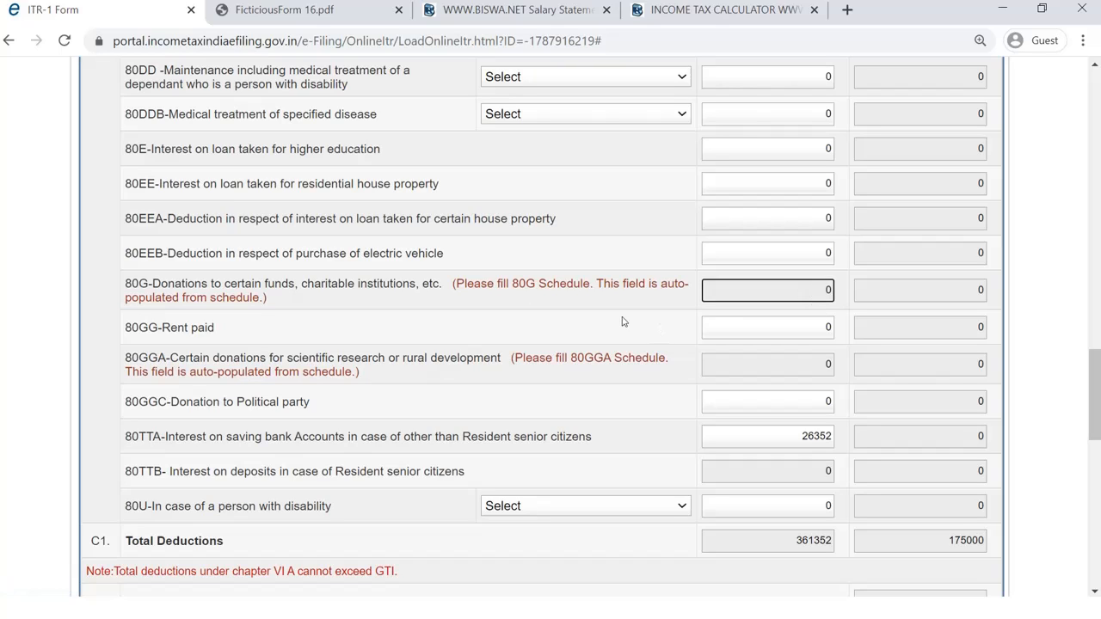
{"action": "left_click", "coordinate": [565, 290]}
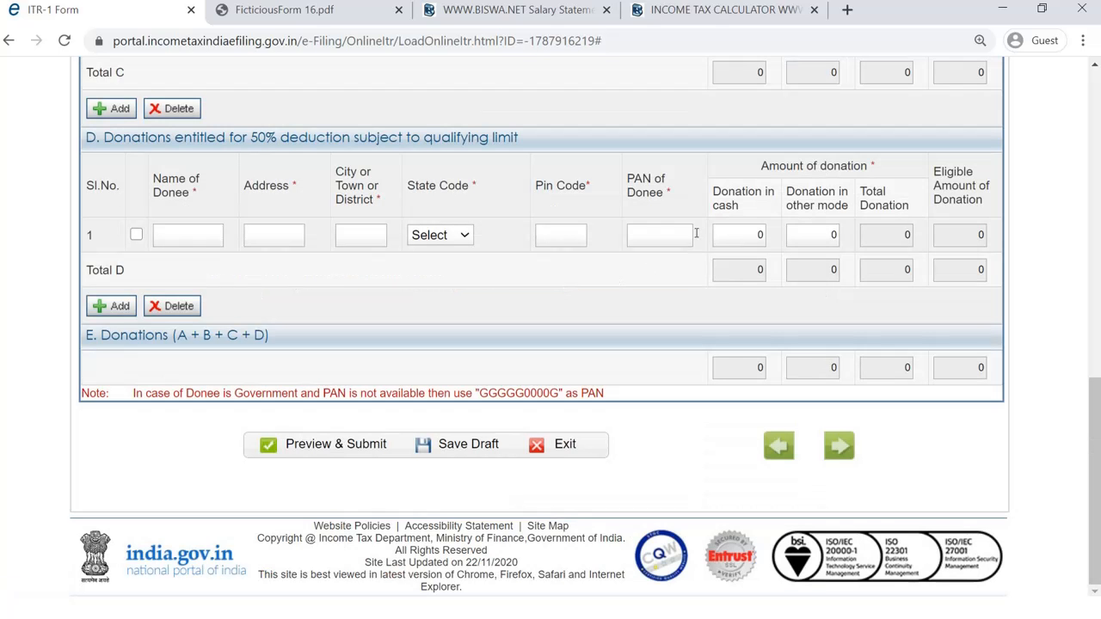
Review the Schedule 80G donation tables by deduction percentage and qualifying limit, dismissing the save draft reminder.
{"action": "scroll", "coordinate": [471, 268], "scroll_direction": "up", "scroll_amount": 1}
{"action": "scroll", "coordinate": [471, 268], "scroll_direction": "up", "scroll_amount": 7}
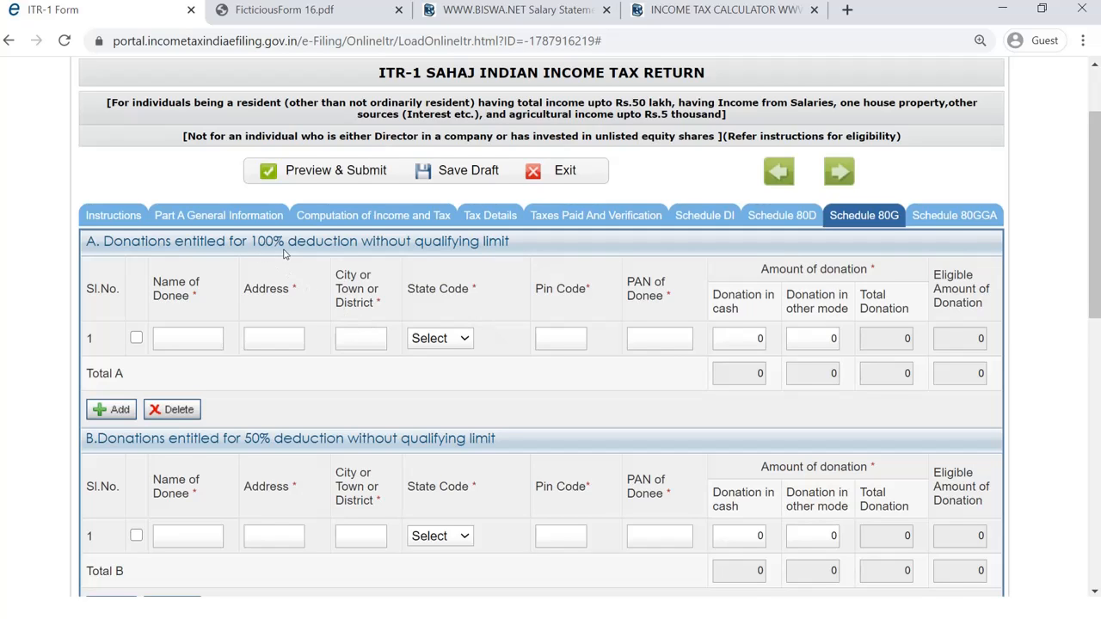
{"action": "scroll", "coordinate": [274, 253], "scroll_direction": "down", "scroll_amount": 1}
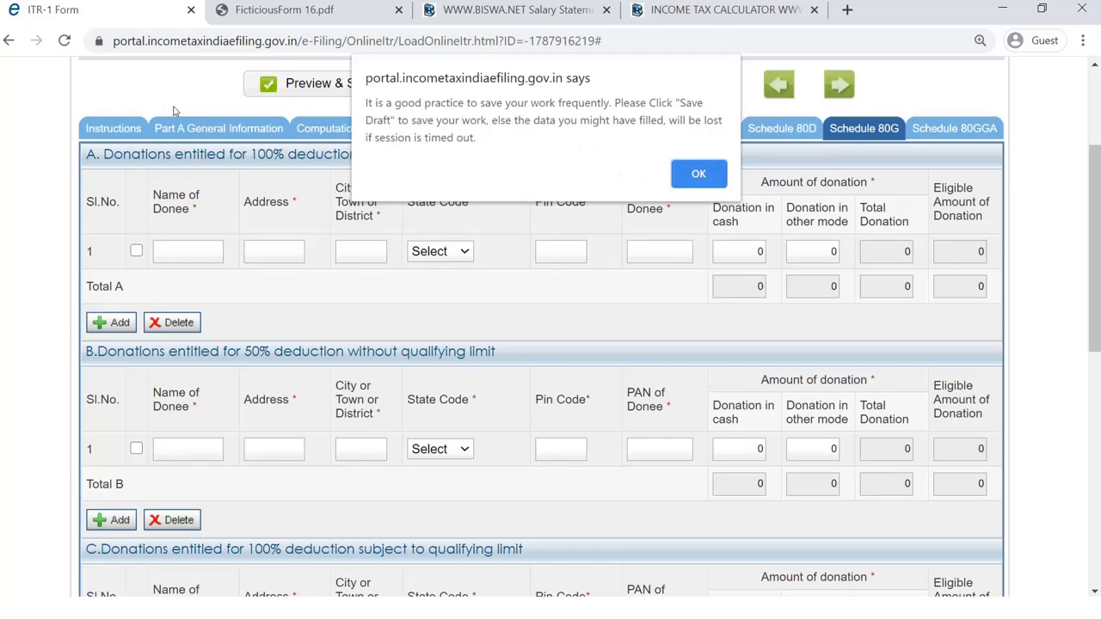
{"action": "left_click", "coordinate": [702, 174]}
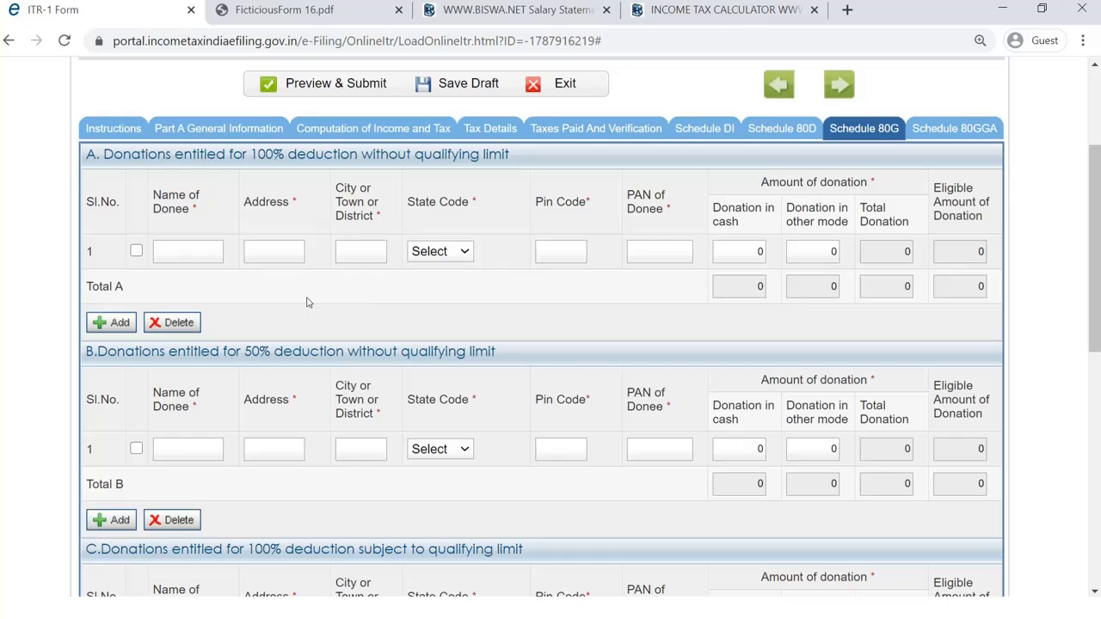
{"action": "scroll", "coordinate": [307, 302], "scroll_direction": "down", "scroll_amount": 2}
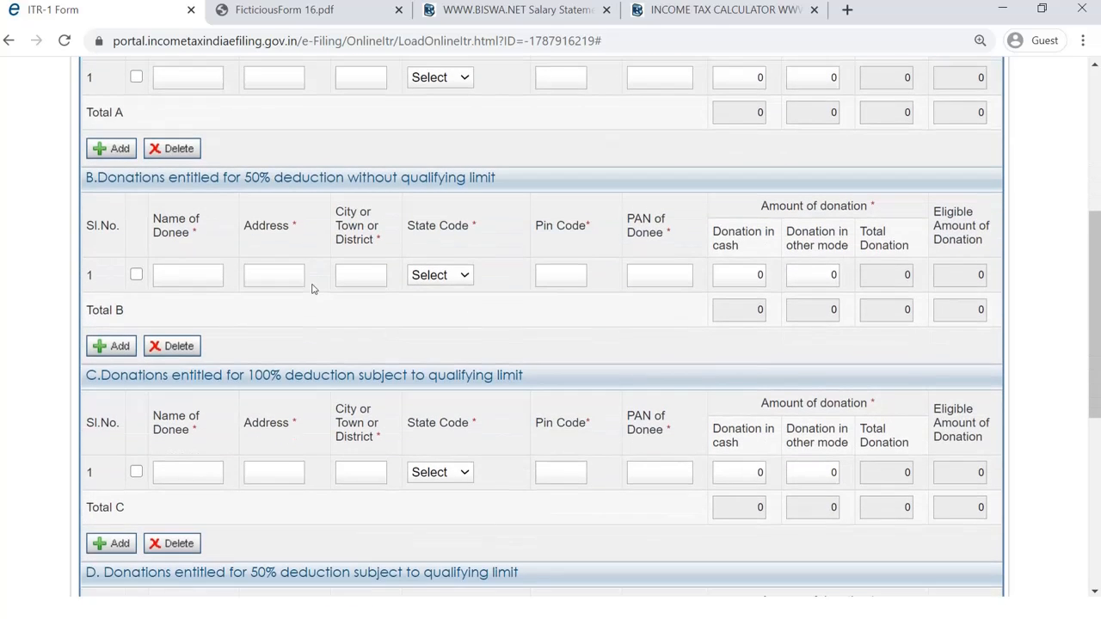
{"action": "scroll", "coordinate": [311, 266], "scroll_direction": "up", "scroll_amount": 2}
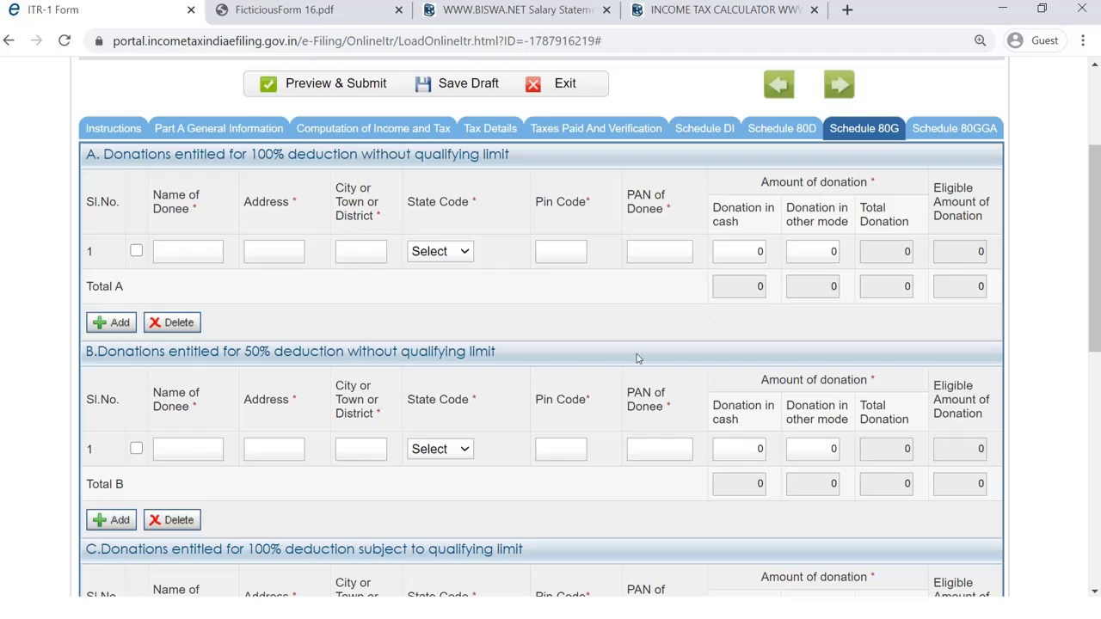
Inspect the donee name, address, city and State Code fields in the table for 100% deduction without qualifying limit.
{"action": "left_click", "coordinate": [180, 255]}
{"action": "left_click", "coordinate": [280, 252]}
{"action": "left_click", "coordinate": [362, 251]}
{"action": "left_click", "coordinate": [461, 252]}
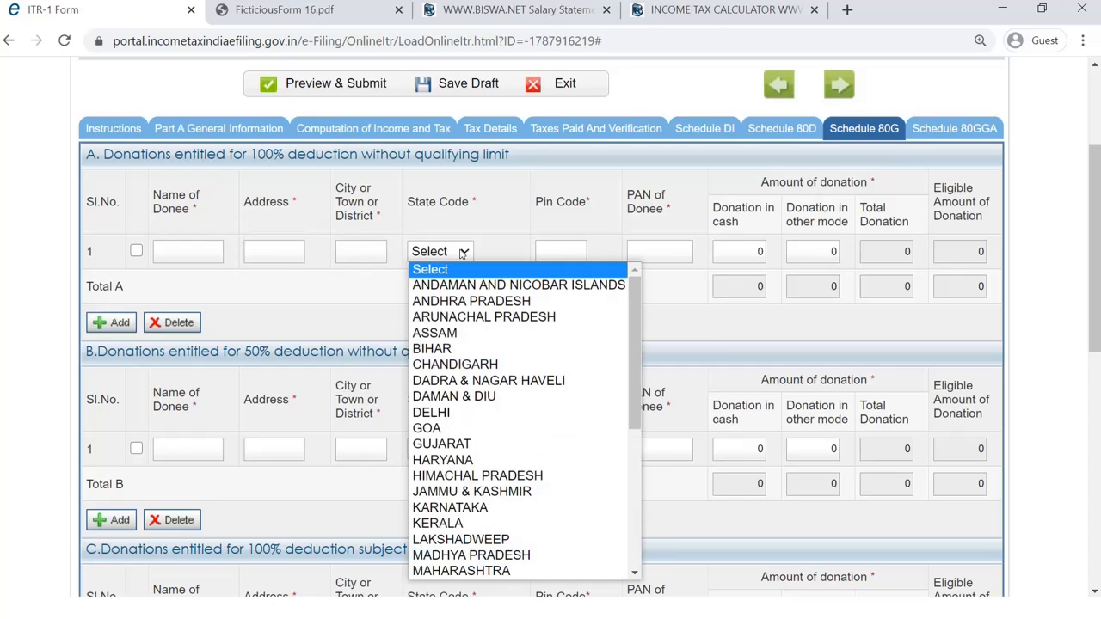
{"action": "left_click", "coordinate": [461, 252]}
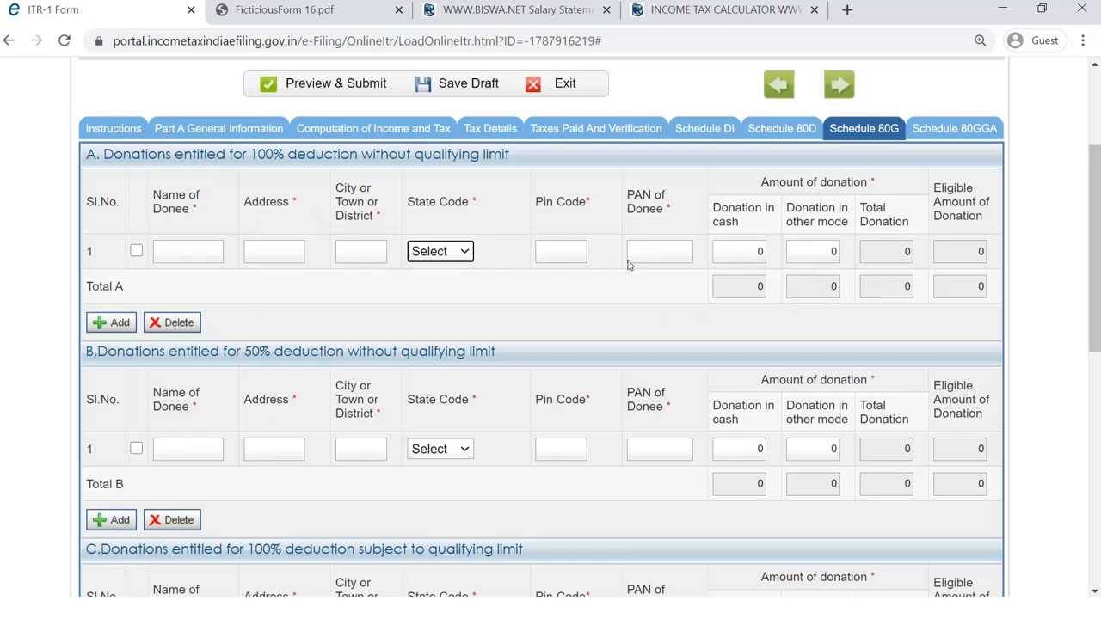
Look over donation tables A to D in Schedule 80G, including their cash and other mode amount columns.
{"action": "scroll", "coordinate": [664, 298], "scroll_direction": "down", "scroll_amount": 1}
{"action": "scroll", "coordinate": [664, 298], "scroll_direction": "down", "scroll_amount": 1}
{"action": "scroll", "coordinate": [686, 344], "scroll_direction": "down", "scroll_amount": 1}
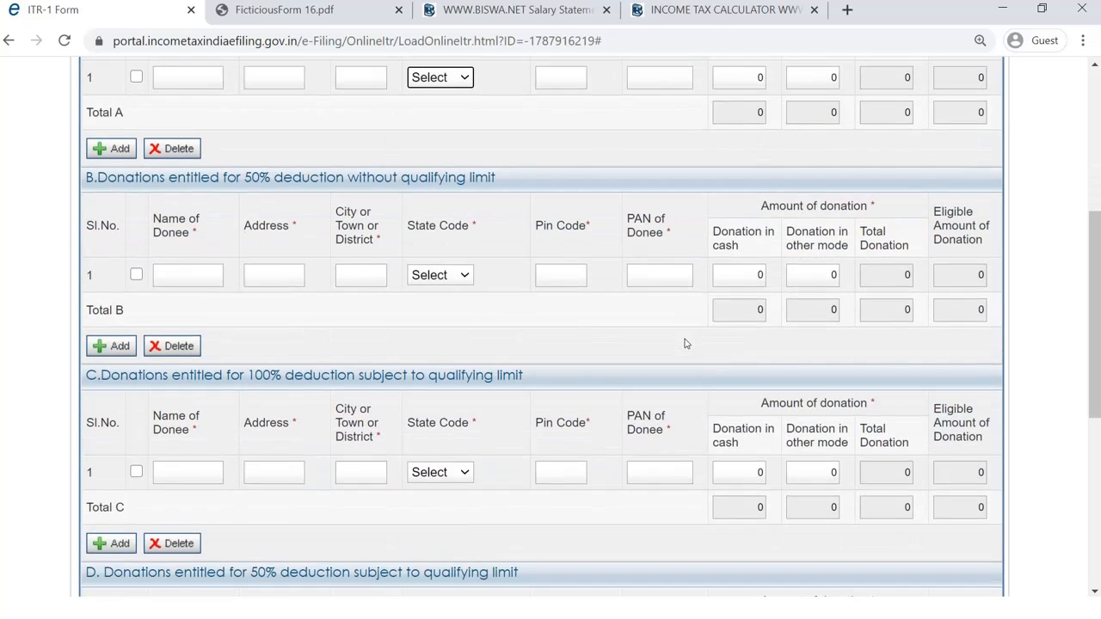
{"action": "scroll", "coordinate": [654, 353], "scroll_direction": "up", "scroll_amount": 1}
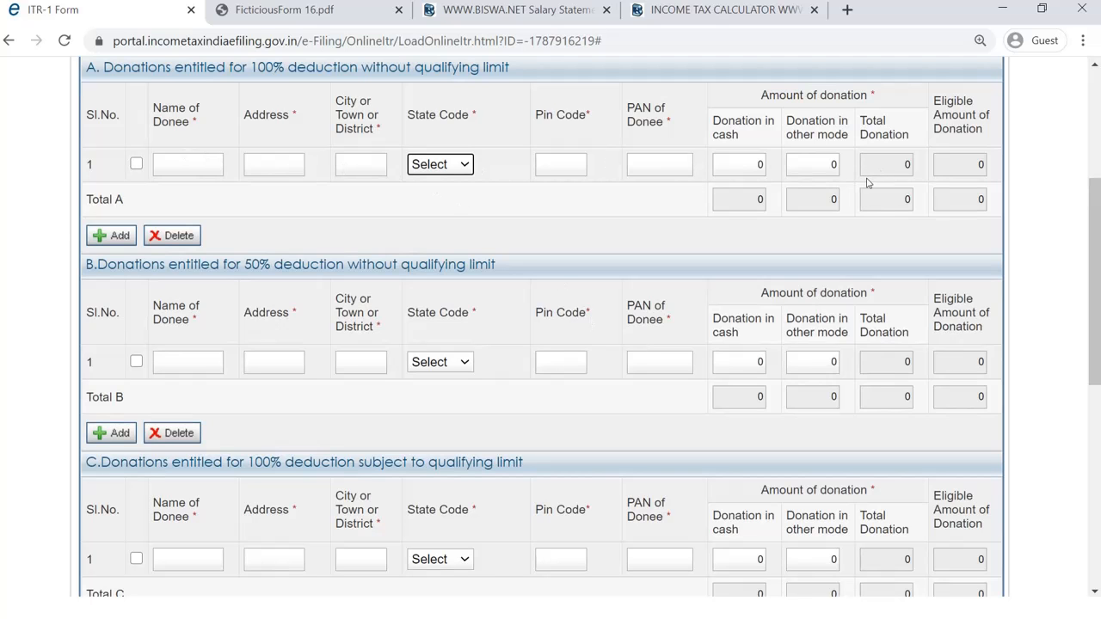
{"action": "scroll", "coordinate": [362, 401], "scroll_direction": "down", "scroll_amount": 3}
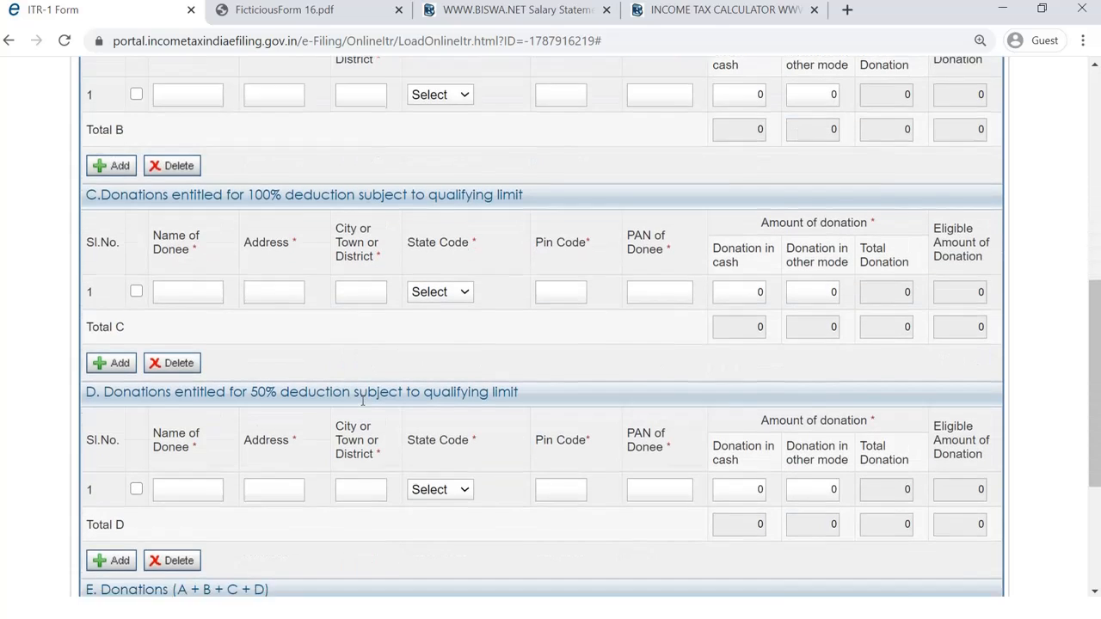
{"action": "scroll", "coordinate": [362, 401], "scroll_direction": "down", "scroll_amount": 2}
{"action": "scroll", "coordinate": [366, 404], "scroll_direction": "up", "scroll_amount": 6}
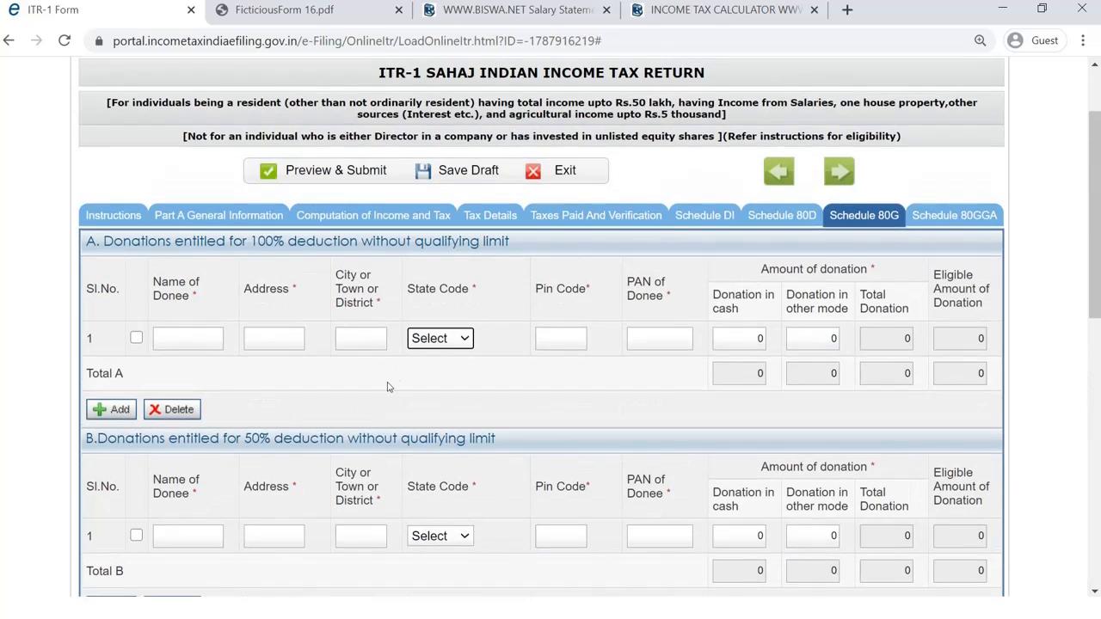
{"action": "scroll", "coordinate": [413, 361], "scroll_direction": "down", "scroll_amount": 1}
{"action": "scroll", "coordinate": [499, 219], "scroll_direction": "up", "scroll_amount": 2}
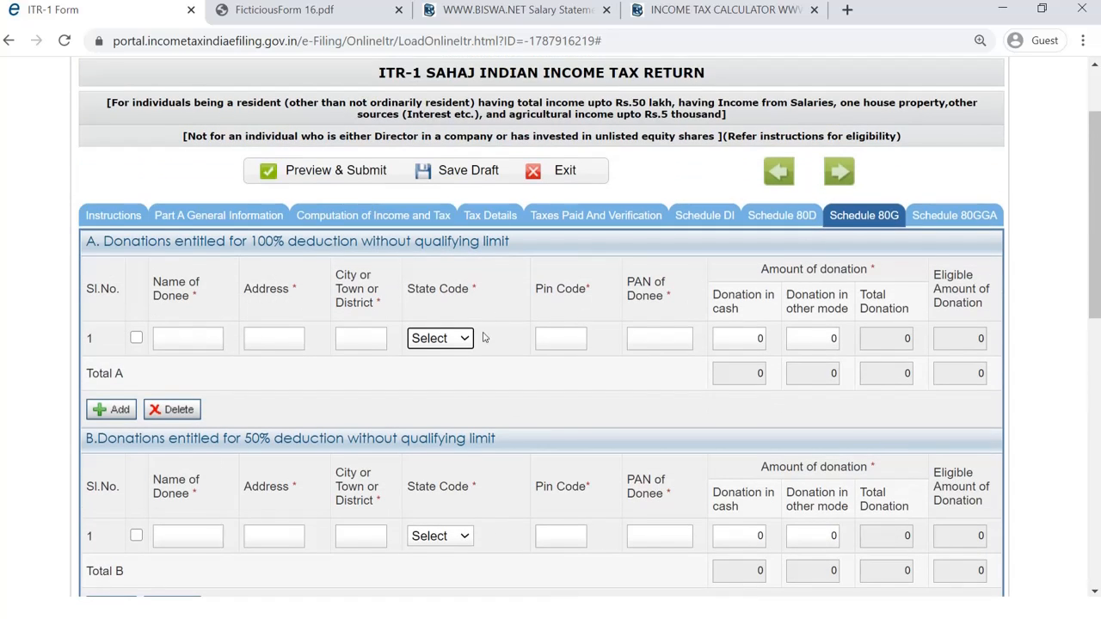
Return to Computation of Income and Tax and review the Part C deduction rows from 80E to 80U.
{"action": "left_click", "coordinate": [390, 216]}
{"action": "scroll", "coordinate": [532, 421], "scroll_direction": "down", "scroll_amount": 18}
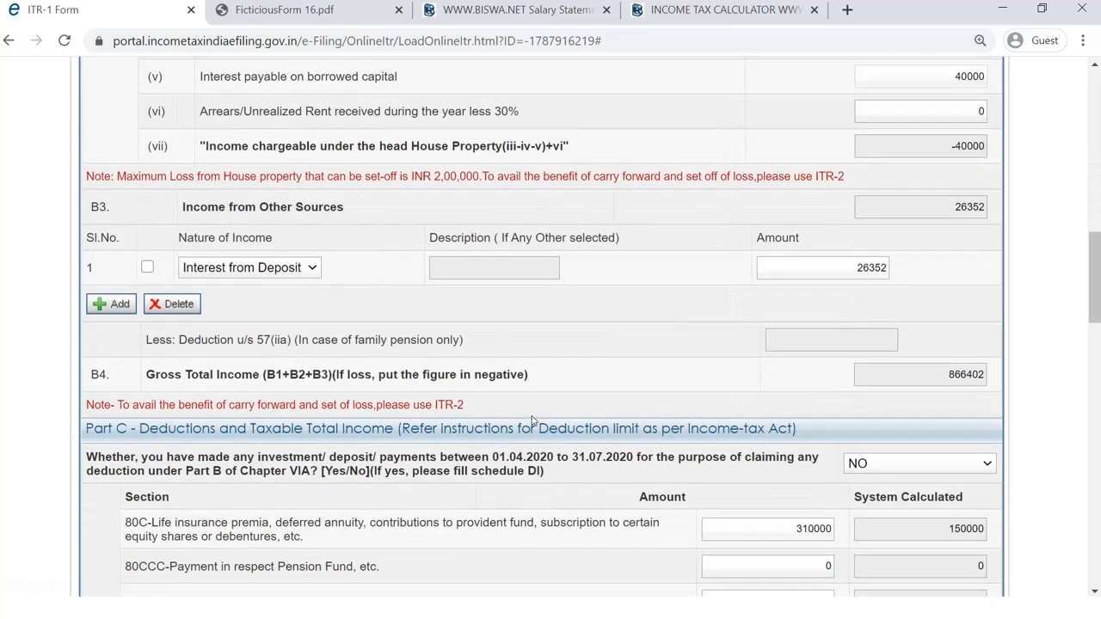
{"action": "scroll", "coordinate": [531, 421], "scroll_direction": "down", "scroll_amount": 2}
{"action": "scroll", "coordinate": [531, 415], "scroll_direction": "down", "scroll_amount": 3}
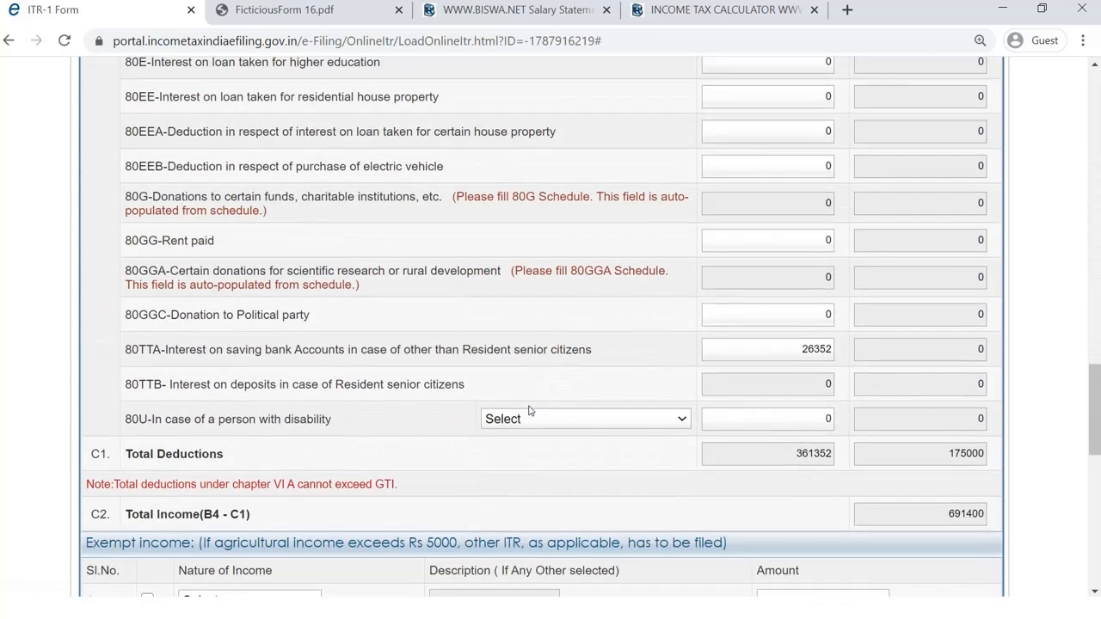
{"action": "scroll", "coordinate": [529, 408], "scroll_direction": "up", "scroll_amount": 2}
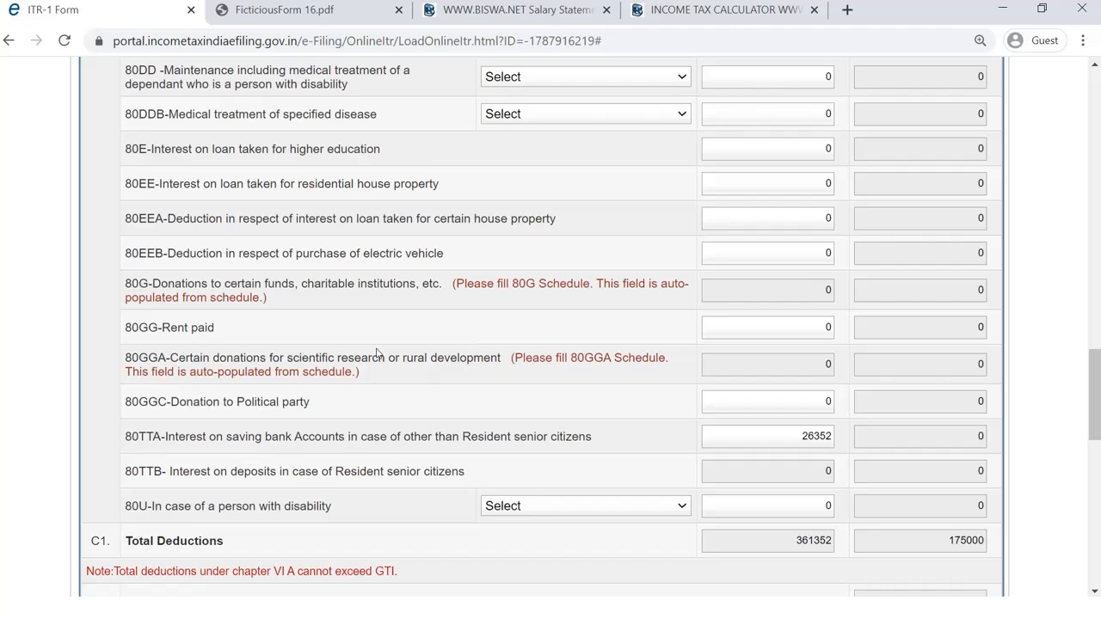
{"action": "scroll", "coordinate": [379, 370], "scroll_direction": "down", "scroll_amount": 1}
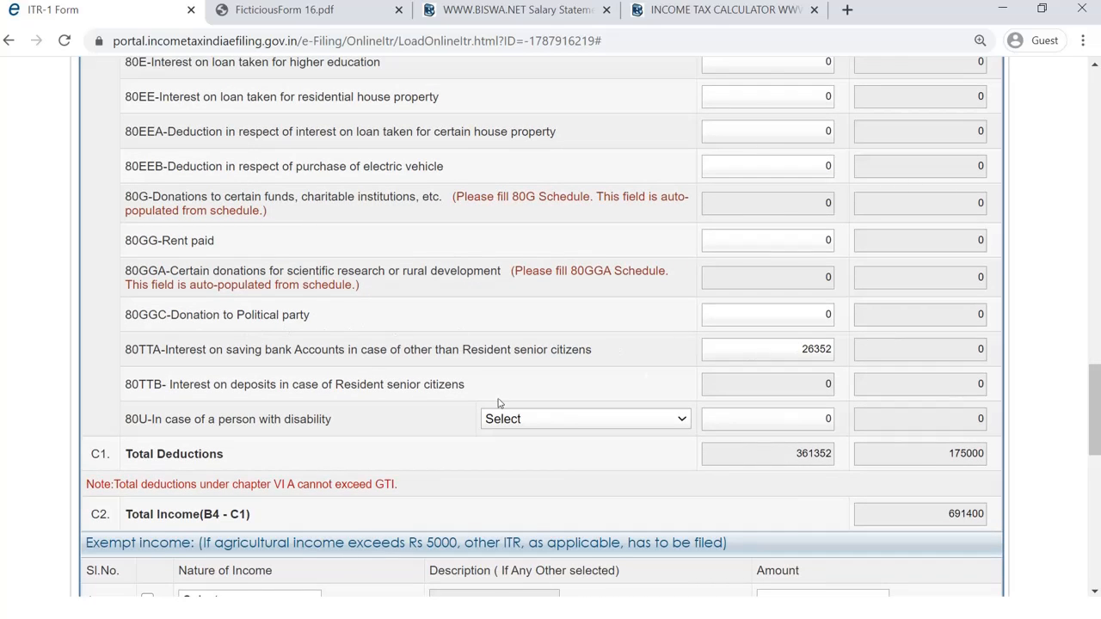
{"action": "scroll", "coordinate": [381, 418], "scroll_direction": "down", "scroll_amount": 1}
{"action": "scroll", "coordinate": [378, 413], "scroll_direction": "up", "scroll_amount": 2}
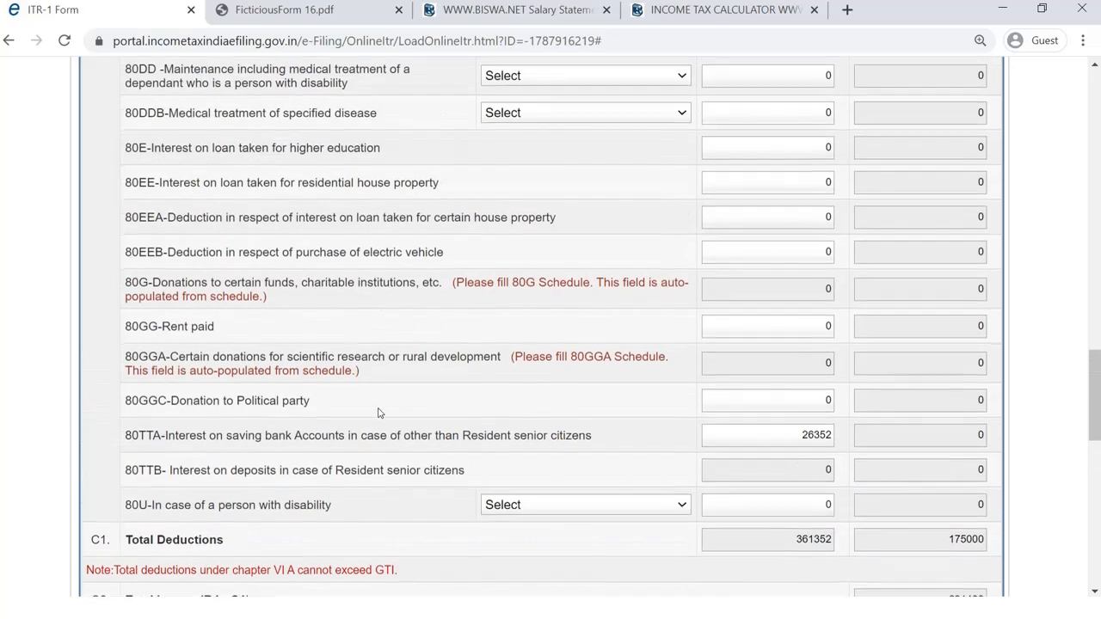
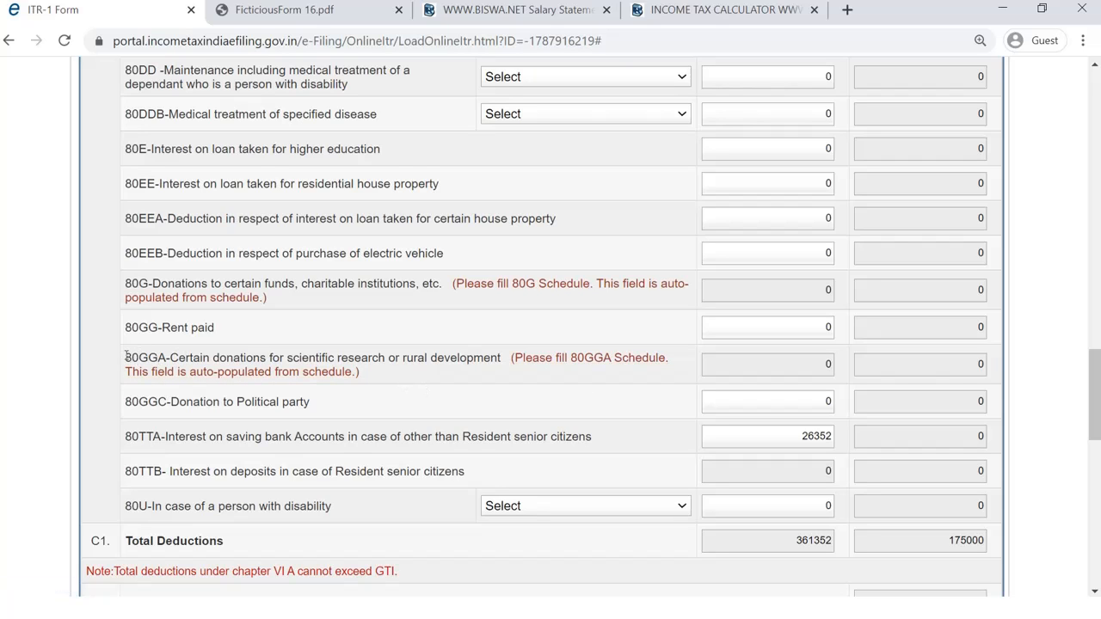
{"action": "scroll", "coordinate": [290, 381], "scroll_direction": "down", "scroll_amount": 1}
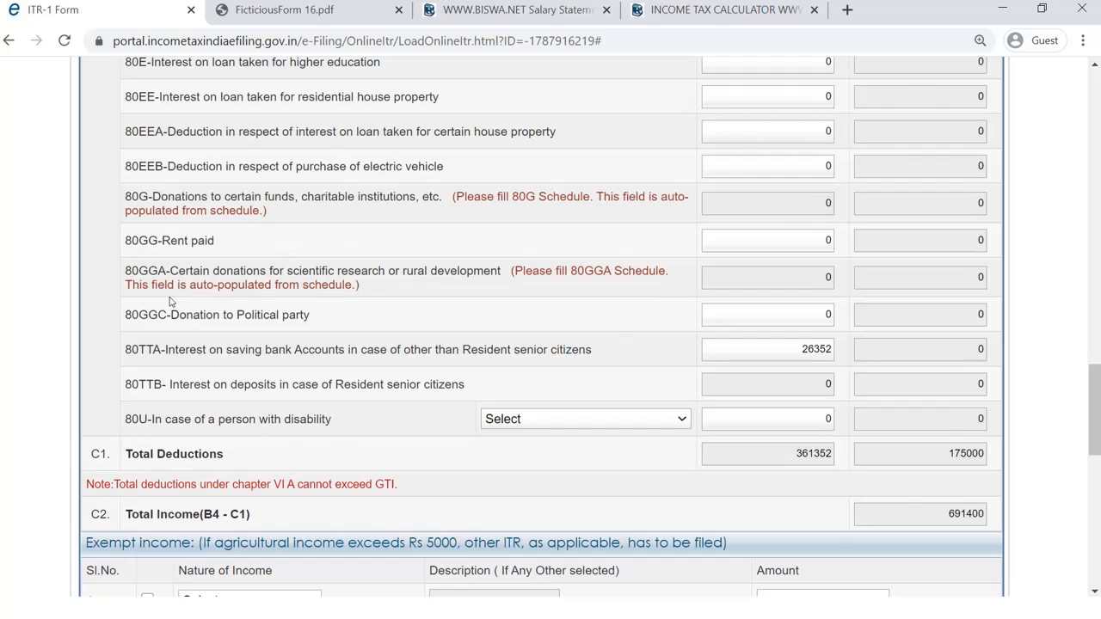
{"action": "scroll", "coordinate": [473, 333], "scroll_direction": "down", "scroll_amount": 1}
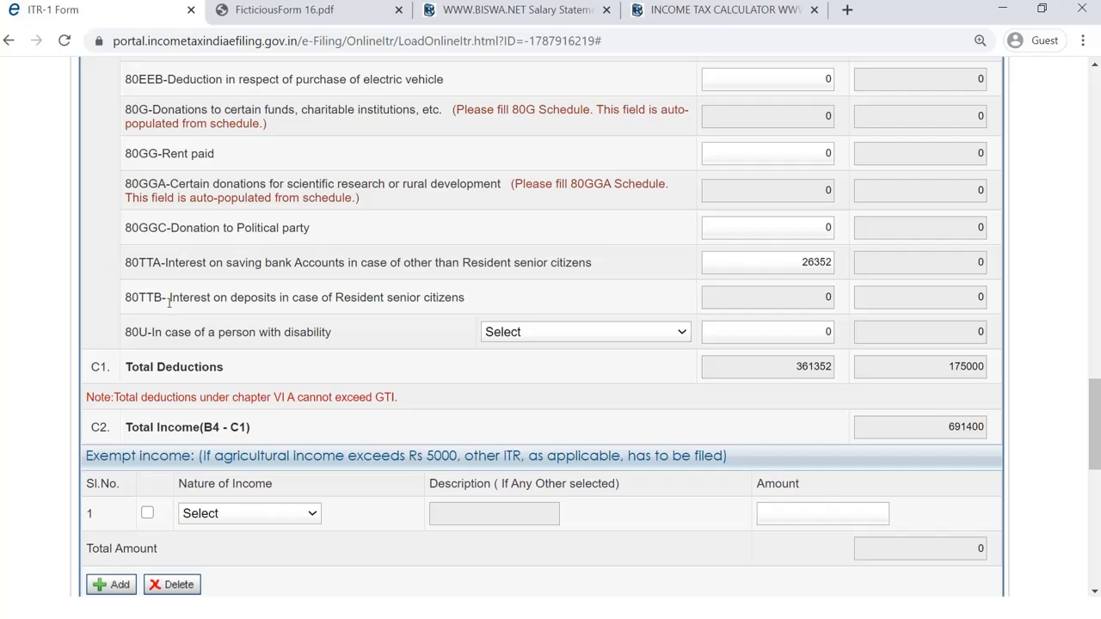
Set the 80TTA deduction for interest on saving bank accounts to 352.
{"action": "left_click", "coordinate": [802, 262]}
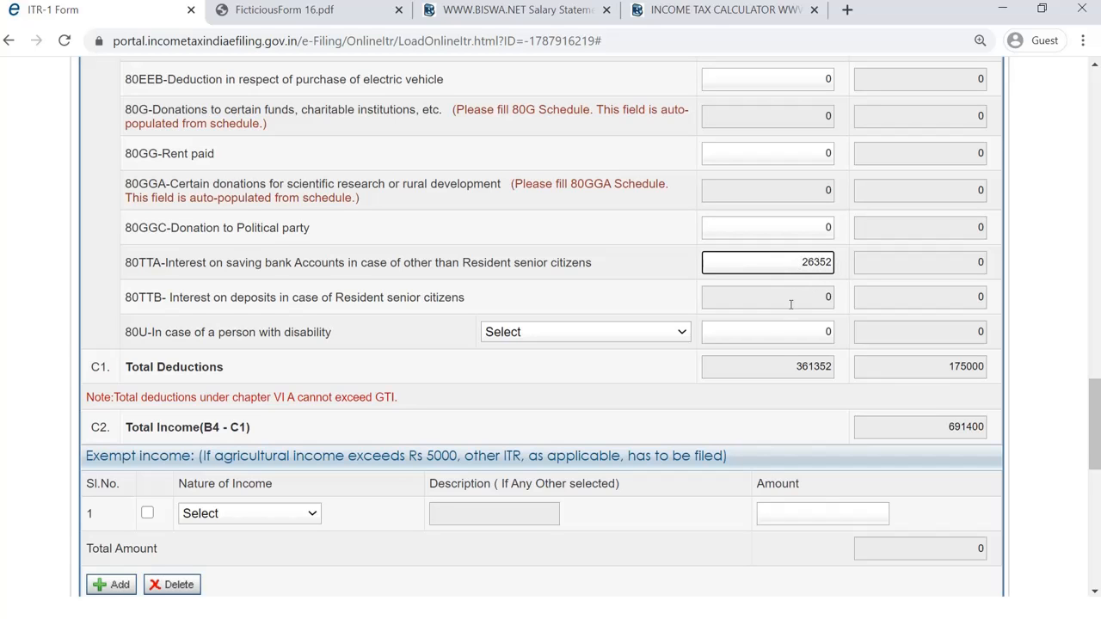
{"action": "scroll", "coordinate": [770, 357], "scroll_direction": "up", "scroll_amount": 2}
{"action": "scroll", "coordinate": [826, 357], "scroll_direction": "up", "scroll_amount": 8}
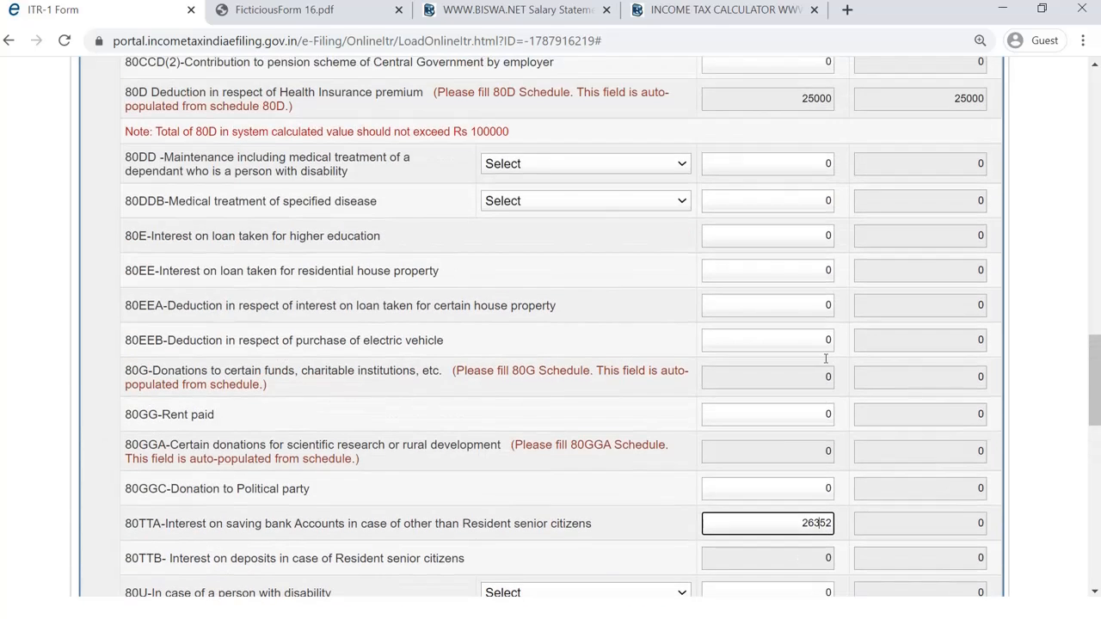
{"action": "scroll", "coordinate": [826, 363], "scroll_direction": "up", "scroll_amount": 1}
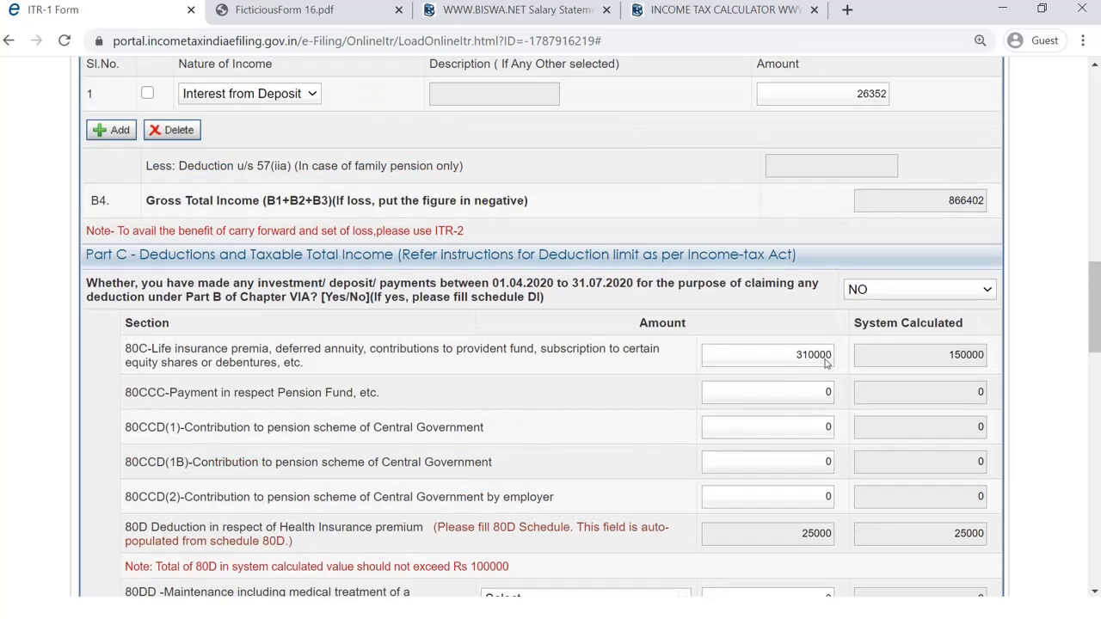
{"action": "scroll", "coordinate": [825, 361], "scroll_direction": "down", "scroll_amount": 9}
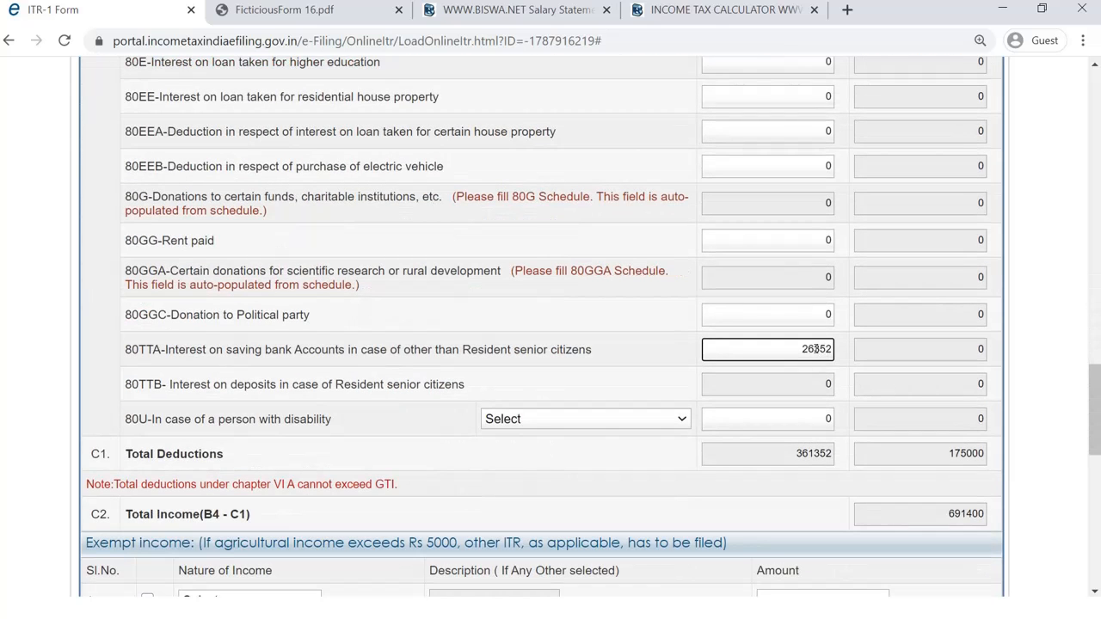
{"action": "left_click_drag", "start_coordinate": [814, 348], "coordinate": [806, 350]}
{"action": "type", "text": "3"}
{"action": "left_click", "coordinate": [820, 419]}
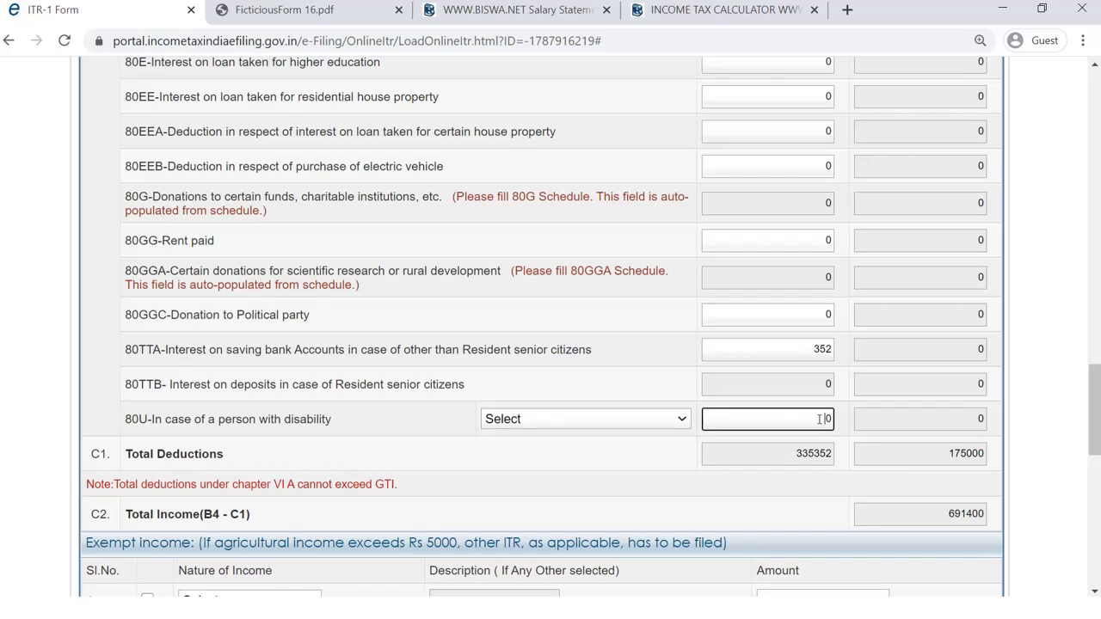
{"action": "left_click", "coordinate": [812, 349]}
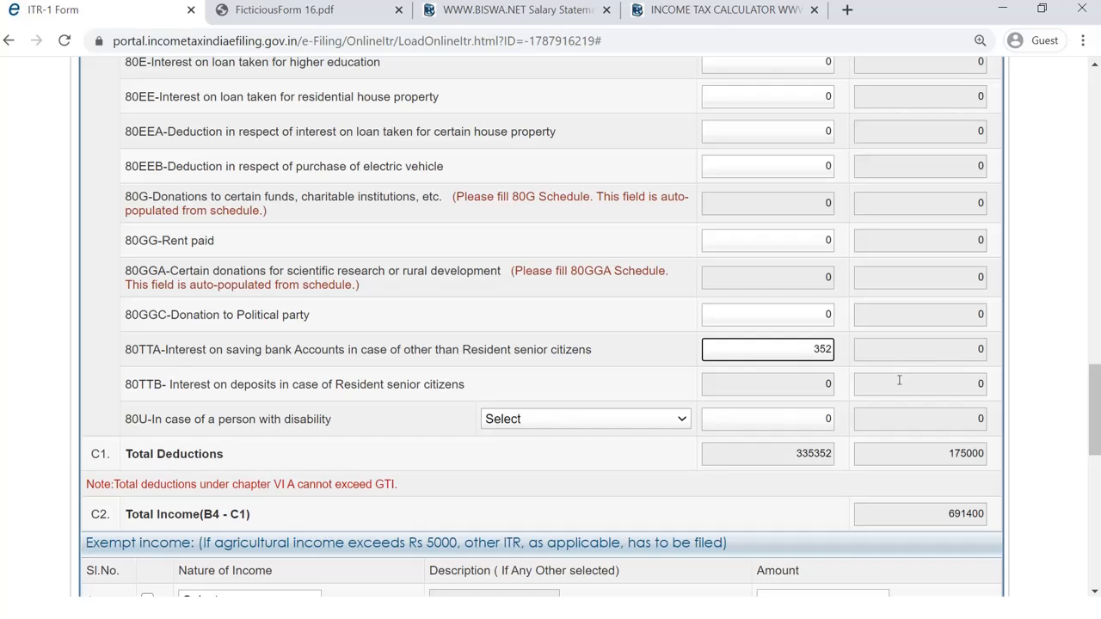
Examine the total deductions, total income and the Part D tax payable computation down to total tax, fee and interest.
{"action": "scroll", "coordinate": [899, 379], "scroll_direction": "up", "scroll_amount": 1}
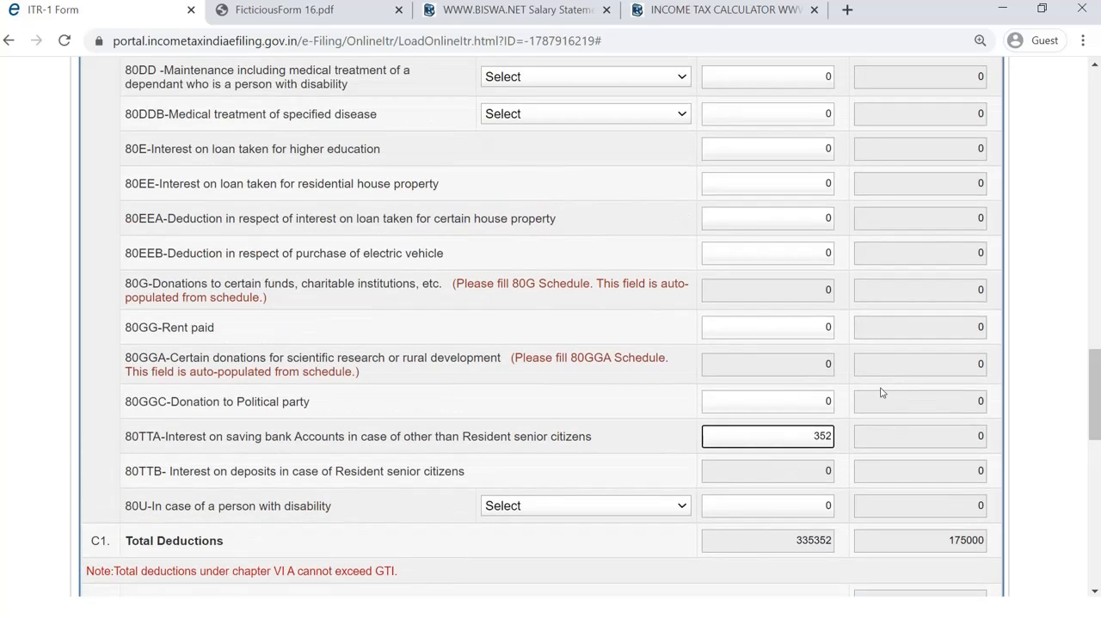
{"action": "scroll", "coordinate": [881, 394], "scroll_direction": "down", "scroll_amount": 2}
{"action": "scroll", "coordinate": [881, 393], "scroll_direction": "down", "scroll_amount": 2}
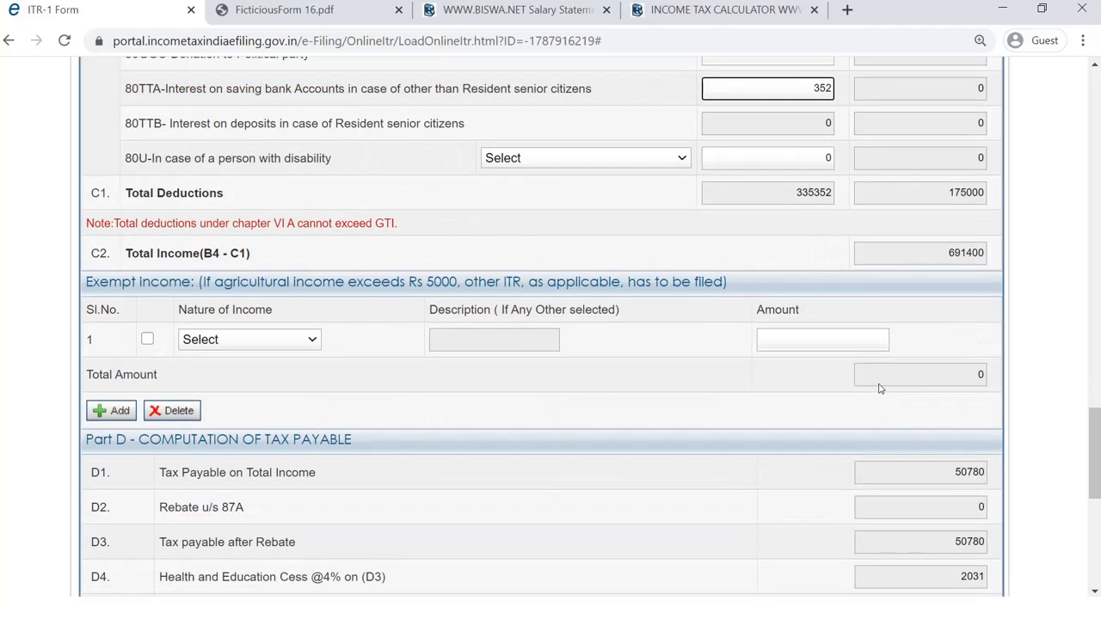
{"action": "scroll", "coordinate": [880, 384], "scroll_direction": "up", "scroll_amount": 1}
{"action": "scroll", "coordinate": [880, 344], "scroll_direction": "down", "scroll_amount": 1}
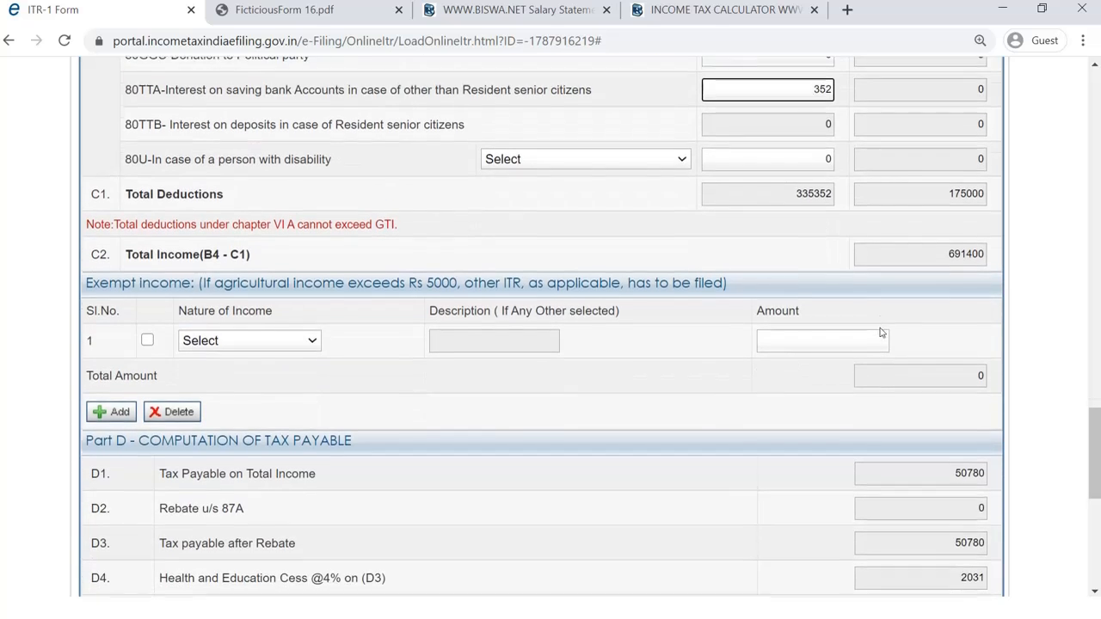
{"action": "scroll", "coordinate": [869, 293], "scroll_direction": "up", "scroll_amount": 1}
{"action": "scroll", "coordinate": [868, 286], "scroll_direction": "up", "scroll_amount": 2}
{"action": "scroll", "coordinate": [868, 286], "scroll_direction": "down", "scroll_amount": 4}
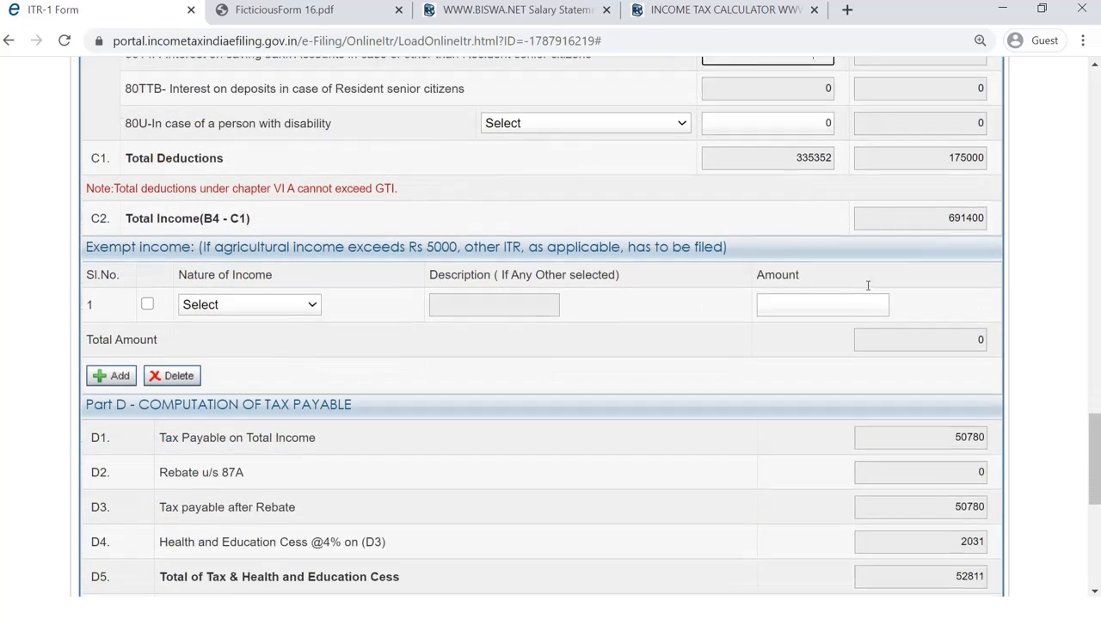
{"action": "scroll", "coordinate": [868, 286], "scroll_direction": "down", "scroll_amount": 2}
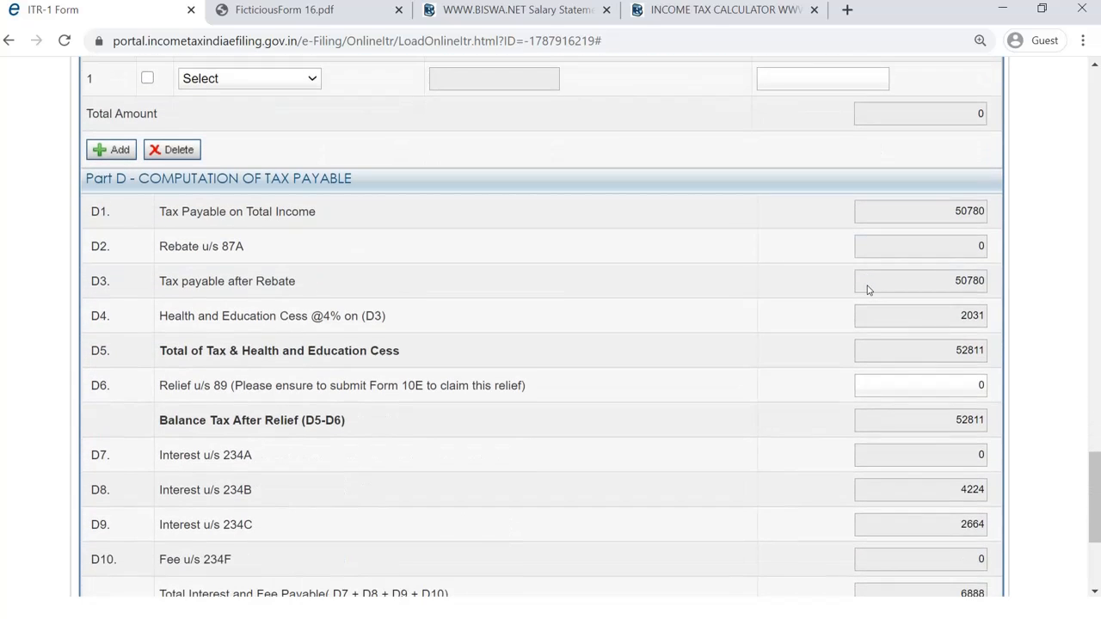
{"action": "scroll", "coordinate": [868, 288], "scroll_direction": "down", "scroll_amount": 2}
{"action": "scroll", "coordinate": [868, 288], "scroll_direction": "up", "scroll_amount": 2}
{"action": "scroll", "coordinate": [868, 286], "scroll_direction": "down", "scroll_amount": 3}
{"action": "scroll", "coordinate": [868, 285], "scroll_direction": "down", "scroll_amount": 1}
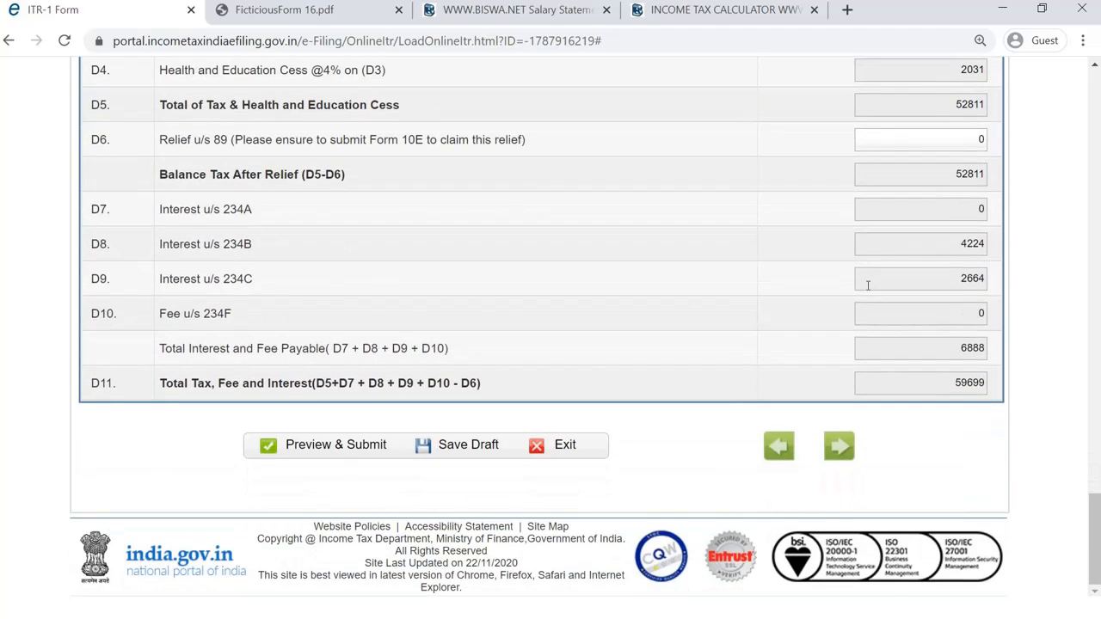
Compare the Interest from Deposit amount under Income from Other Sources with the 80TTA deduction and the Part D tax computation.
{"action": "scroll", "coordinate": [868, 286], "scroll_direction": "up", "scroll_amount": 7}
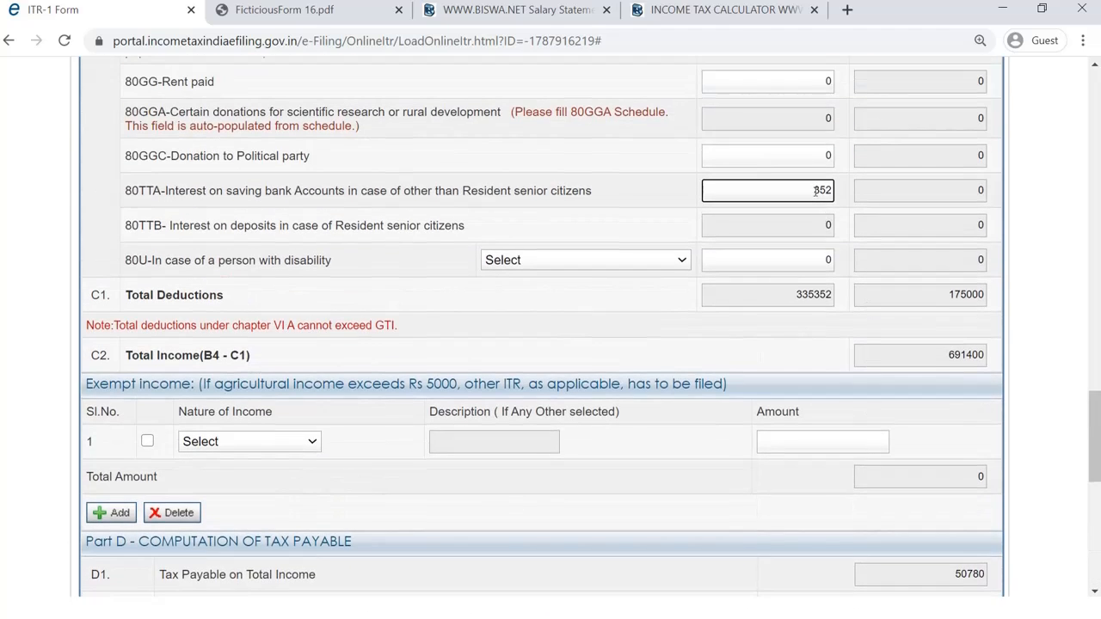
{"action": "left_click_drag", "start_coordinate": [816, 190], "coordinate": [830, 190]}
{"action": "scroll", "coordinate": [797, 226], "scroll_direction": "up", "scroll_amount": 10}
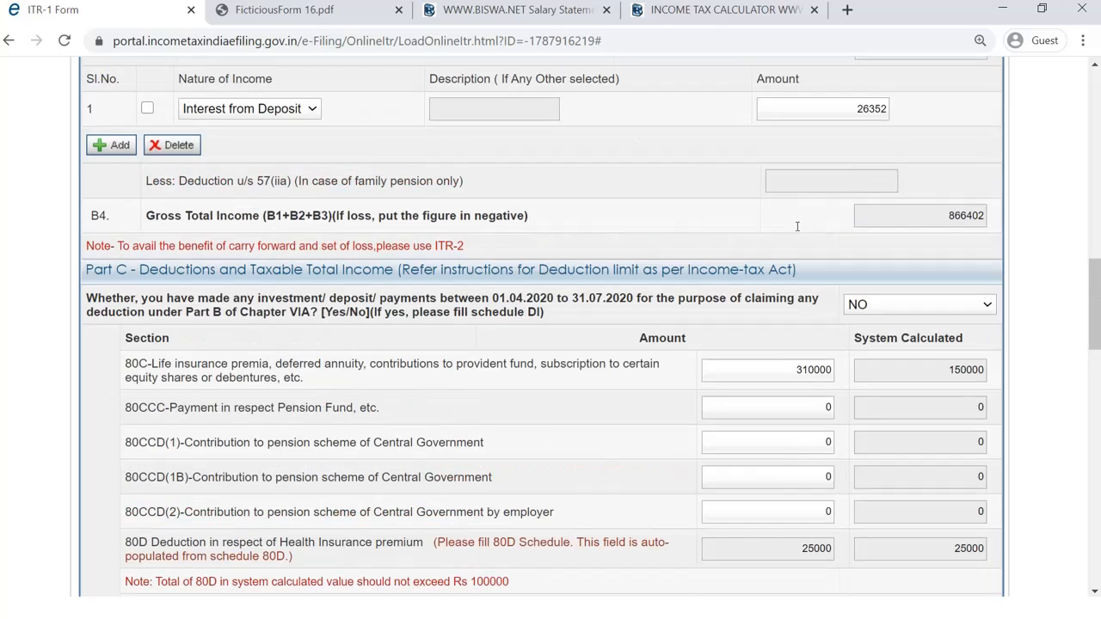
{"action": "scroll", "coordinate": [797, 231], "scroll_direction": "up", "scroll_amount": 5}
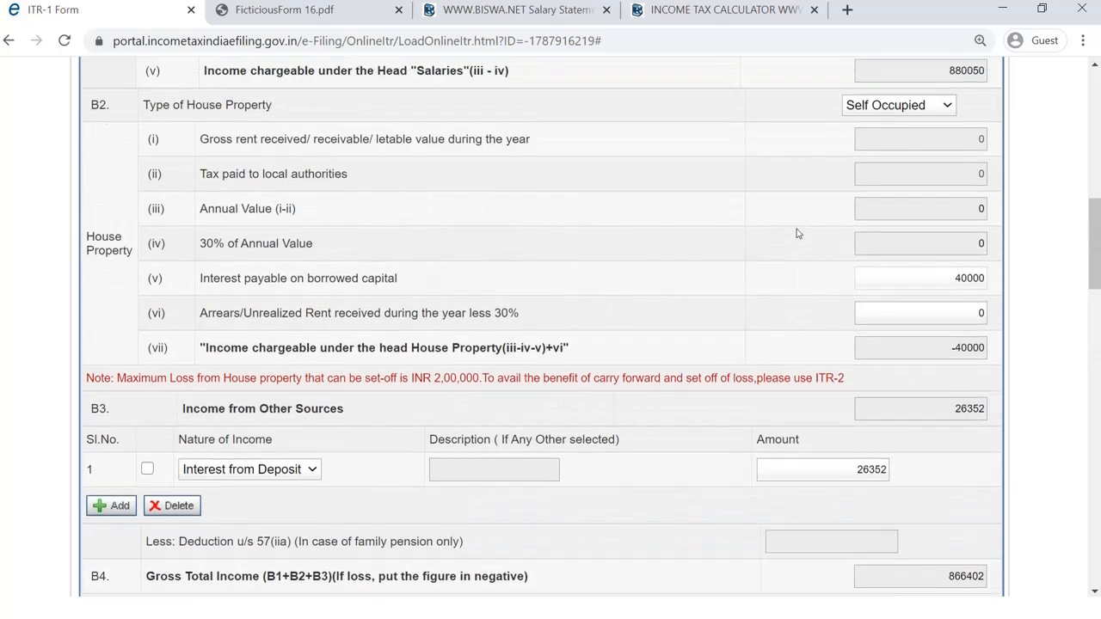
{"action": "scroll", "coordinate": [799, 246], "scroll_direction": "up", "scroll_amount": 2}
{"action": "scroll", "coordinate": [799, 246], "scroll_direction": "down", "scroll_amount": 8}
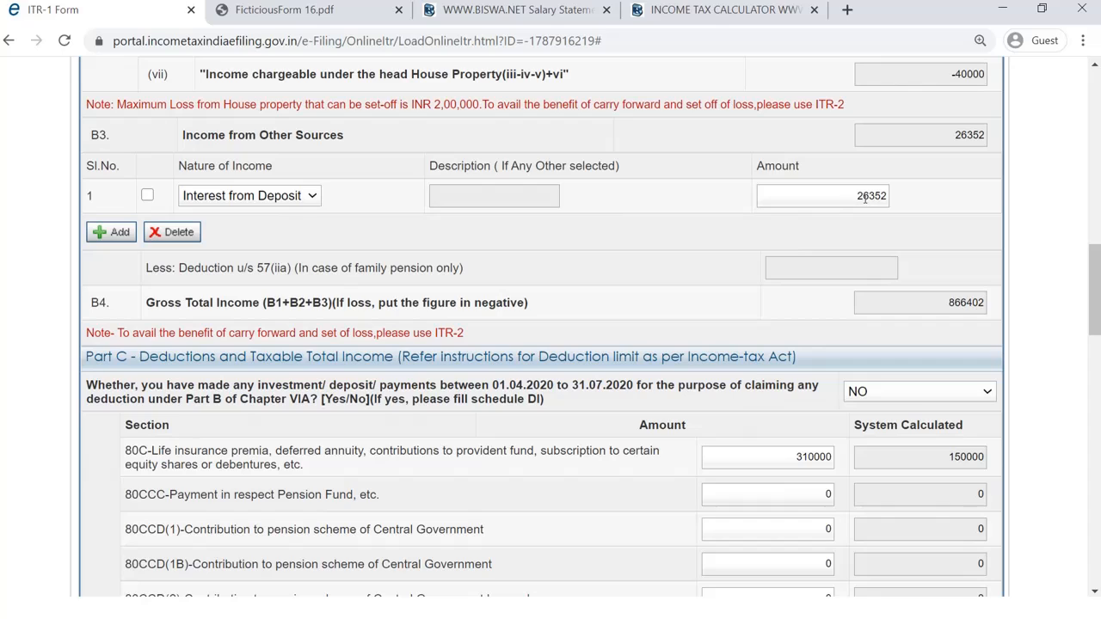
{"action": "left_click_drag", "start_coordinate": [854, 198], "coordinate": [895, 203]}
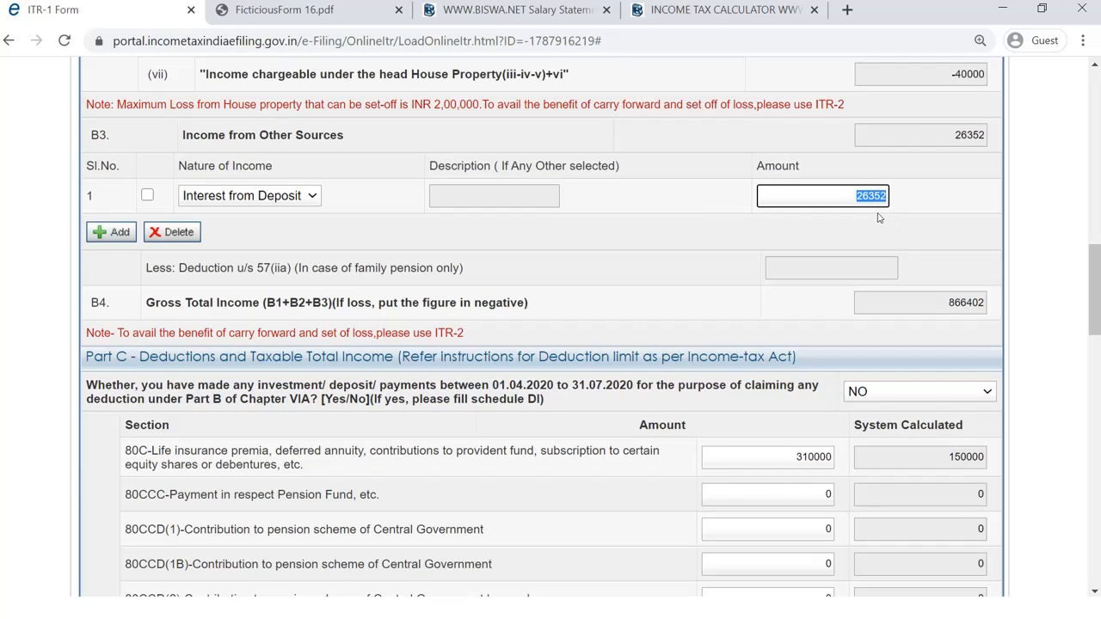
{"action": "scroll", "coordinate": [860, 251], "scroll_direction": "down", "scroll_amount": 15}
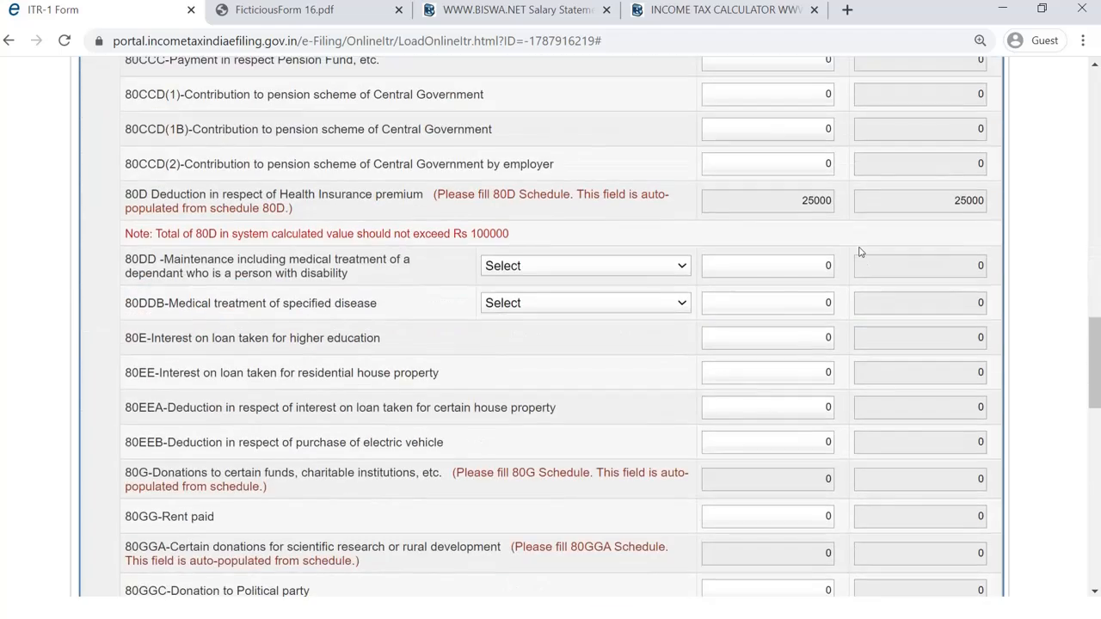
{"action": "scroll", "coordinate": [859, 251], "scroll_direction": "down", "scroll_amount": 5}
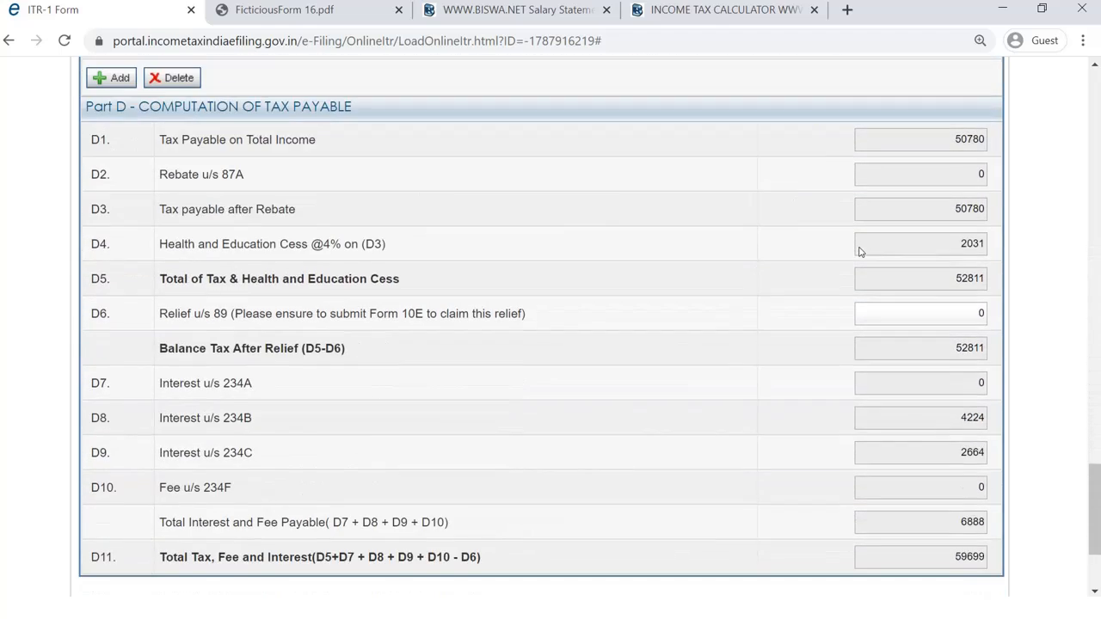
{"action": "scroll", "coordinate": [860, 249], "scroll_direction": "up", "scroll_amount": 6}
{"action": "scroll", "coordinate": [859, 248], "scroll_direction": "up", "scroll_amount": 2}
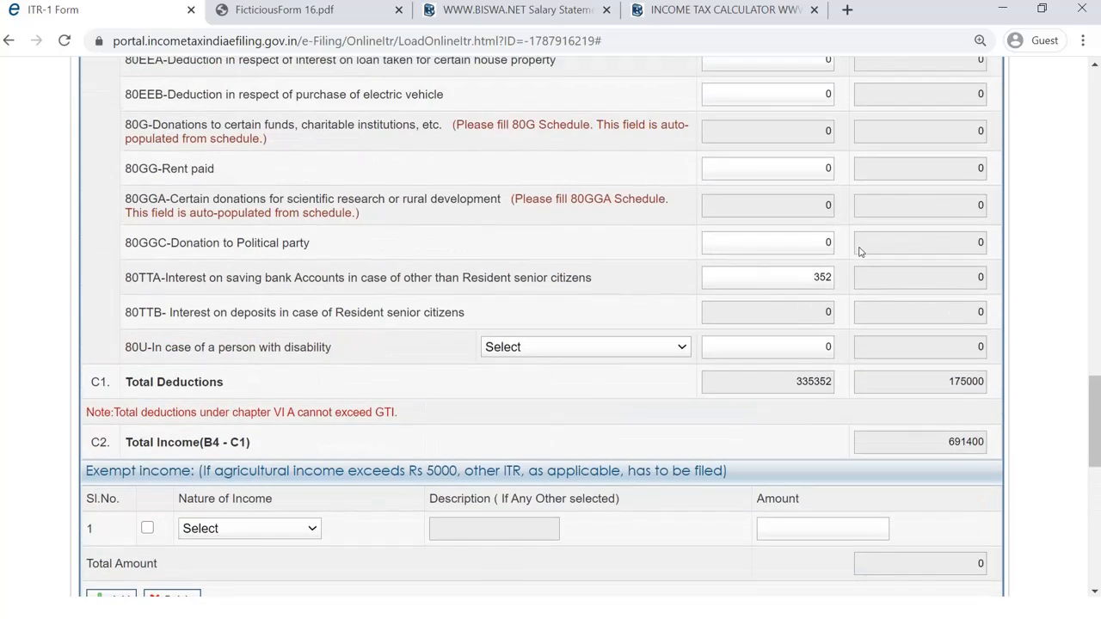
Set the 80TTA deduction to 26352 and check it against the Interest from Deposit amount under Income from Other Sources.
{"action": "left_click", "coordinate": [812, 277]}
{"action": "left_click_drag", "start_coordinate": [812, 277], "coordinate": [831, 277]}
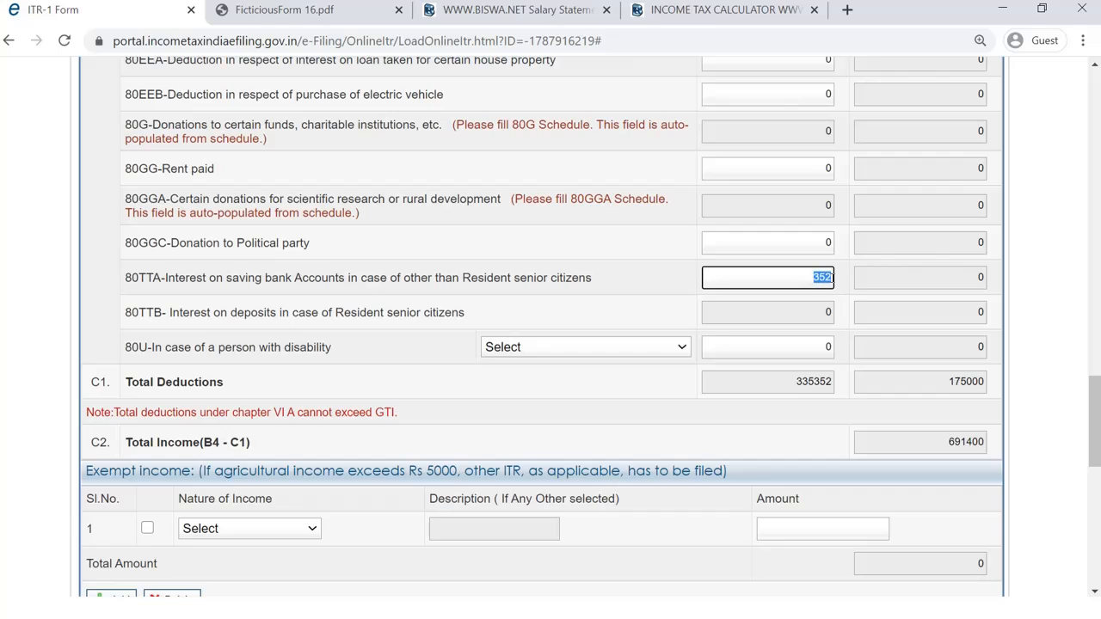
{"action": "type", "text": "26352"}
{"action": "left_click", "coordinate": [805, 313]}
{"action": "scroll", "coordinate": [805, 312], "scroll_direction": "up", "scroll_amount": 10}
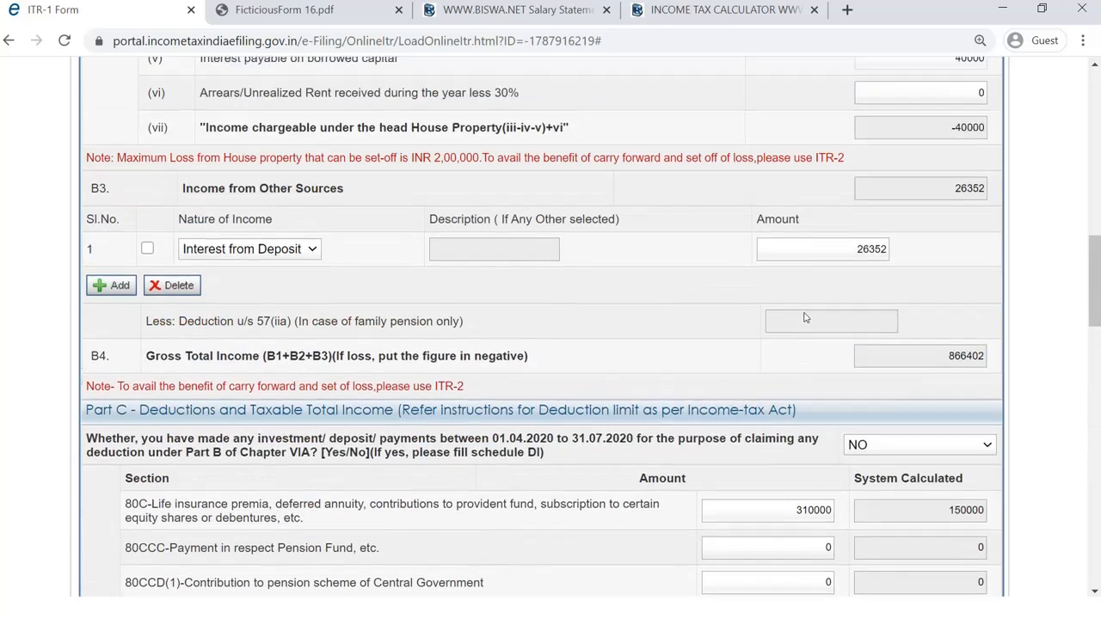
{"action": "scroll", "coordinate": [804, 318], "scroll_direction": "down", "scroll_amount": 4}
{"action": "scroll", "coordinate": [804, 319], "scroll_direction": "down", "scroll_amount": 7}
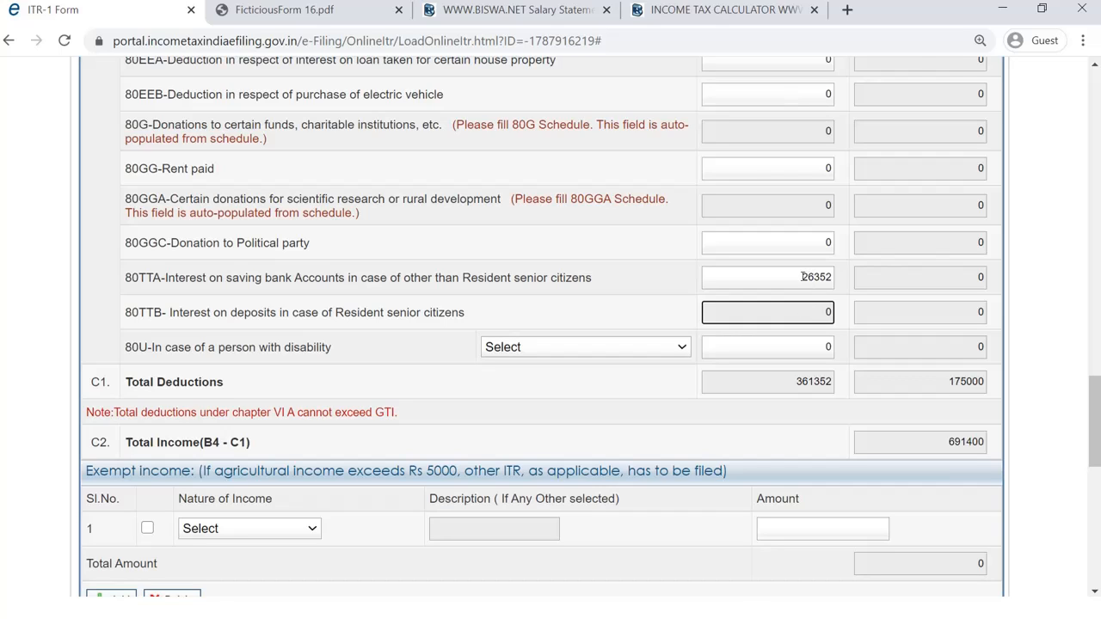
Check the system-calculated 80TTA amount, total deductions, total income and the Part D computation down to total tax, fee and interest.
{"action": "left_click", "coordinate": [803, 277]}
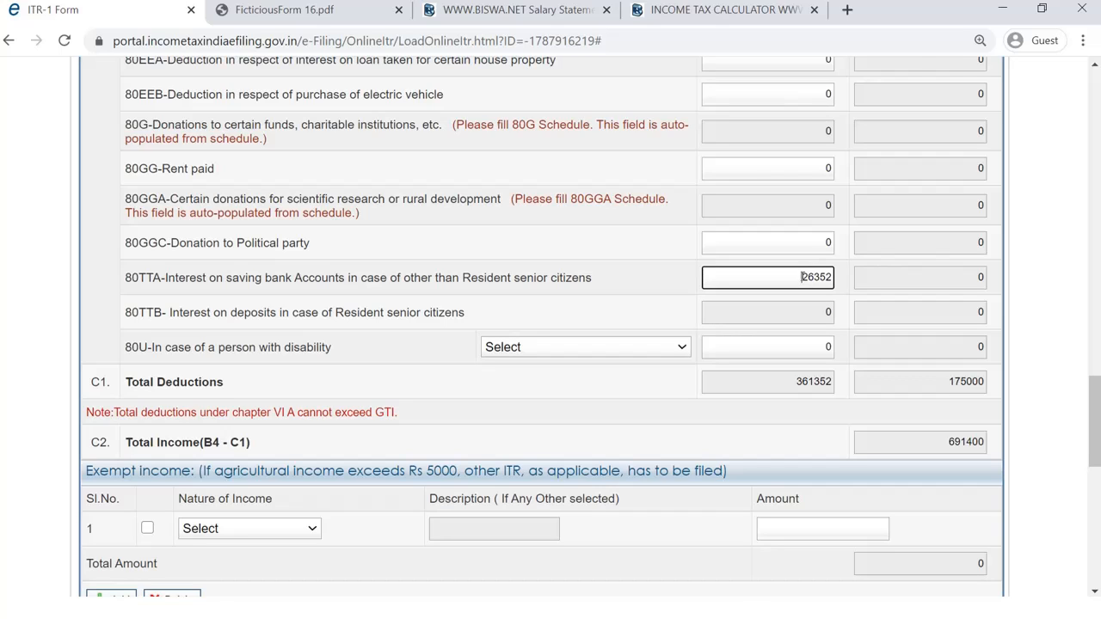
{"action": "left_click", "coordinate": [951, 282]}
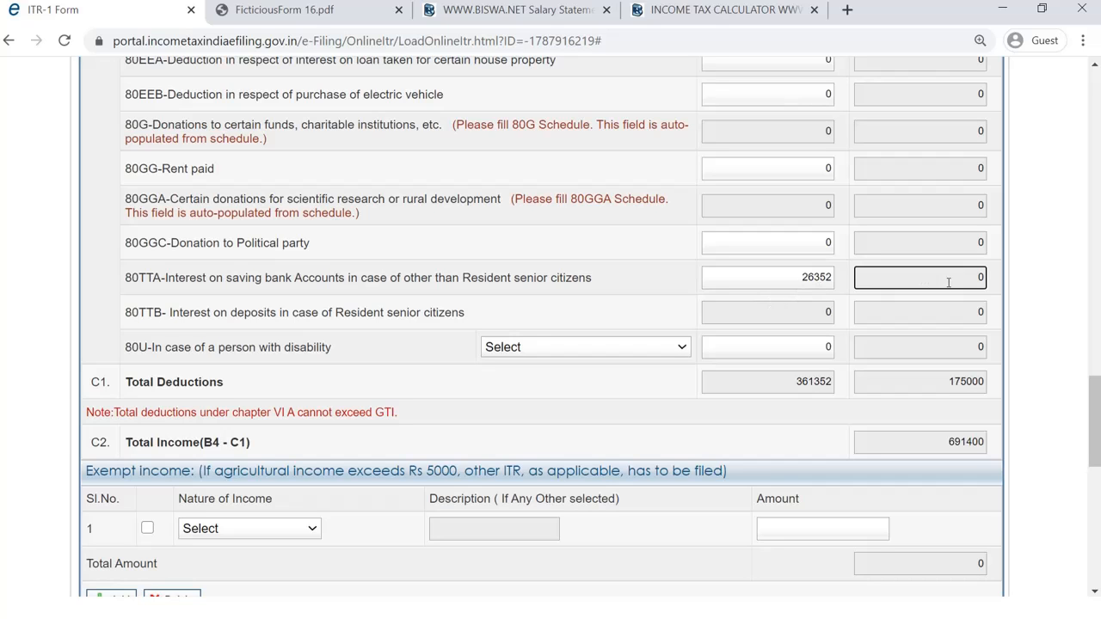
{"action": "scroll", "coordinate": [940, 289], "scroll_direction": "down", "scroll_amount": 2}
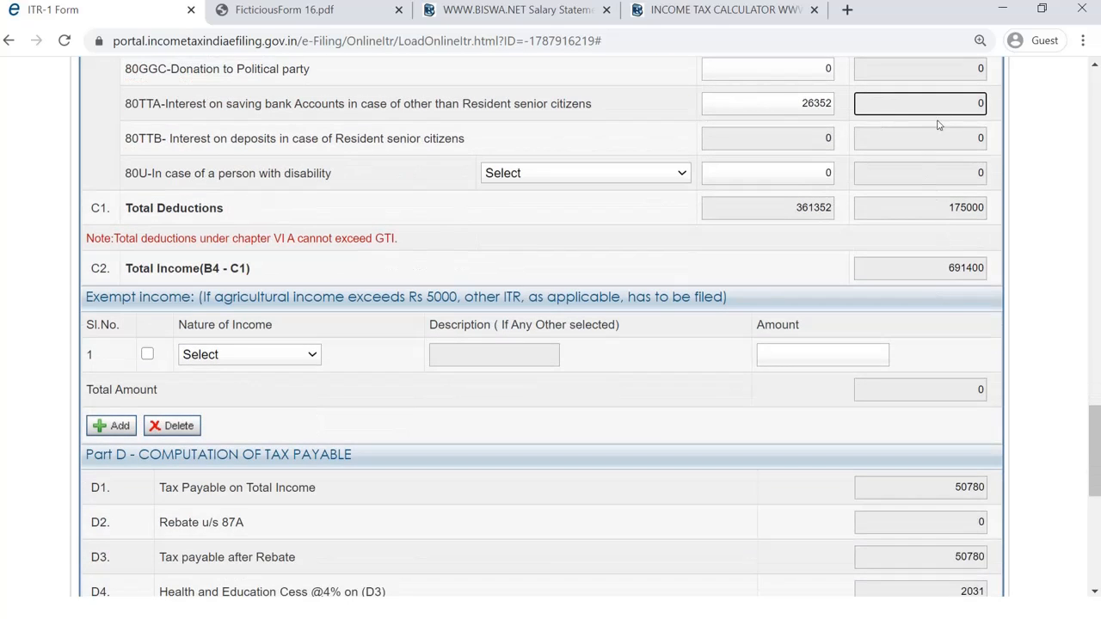
{"action": "left_click", "coordinate": [790, 111]}
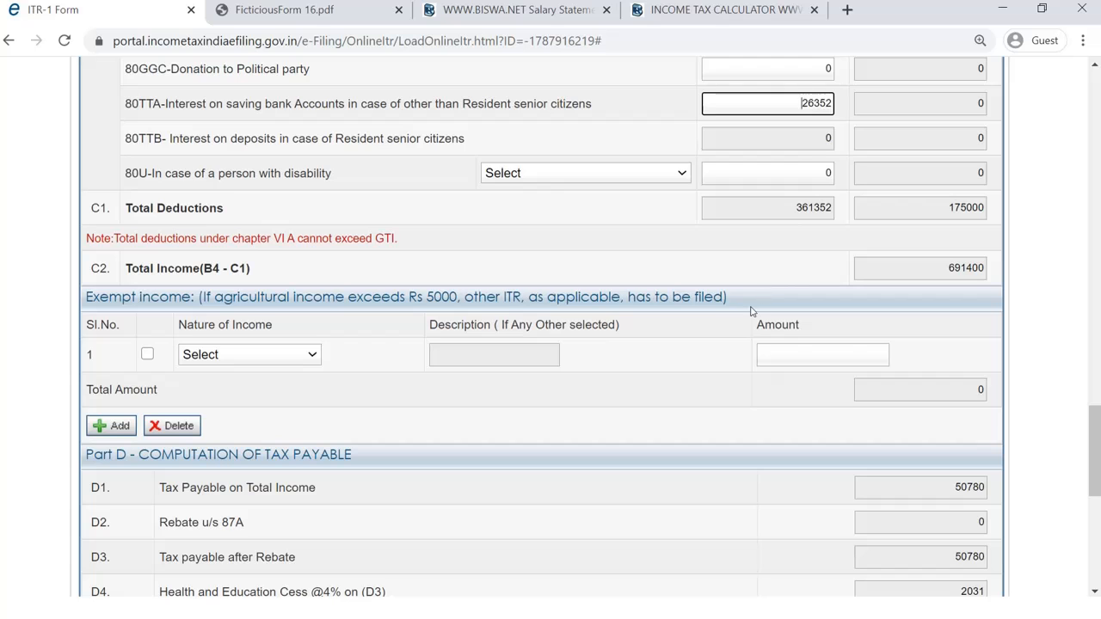
{"action": "scroll", "coordinate": [748, 325], "scroll_direction": "down", "scroll_amount": 3}
{"action": "scroll", "coordinate": [749, 324], "scroll_direction": "up", "scroll_amount": 1}
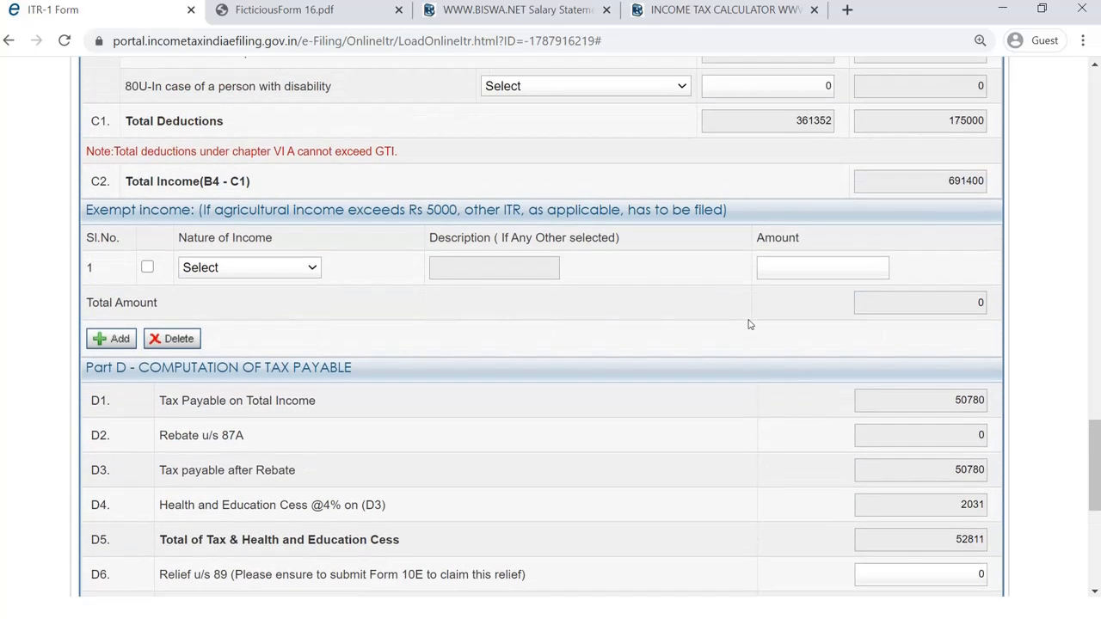
{"action": "scroll", "coordinate": [748, 324], "scroll_direction": "down", "scroll_amount": 2}
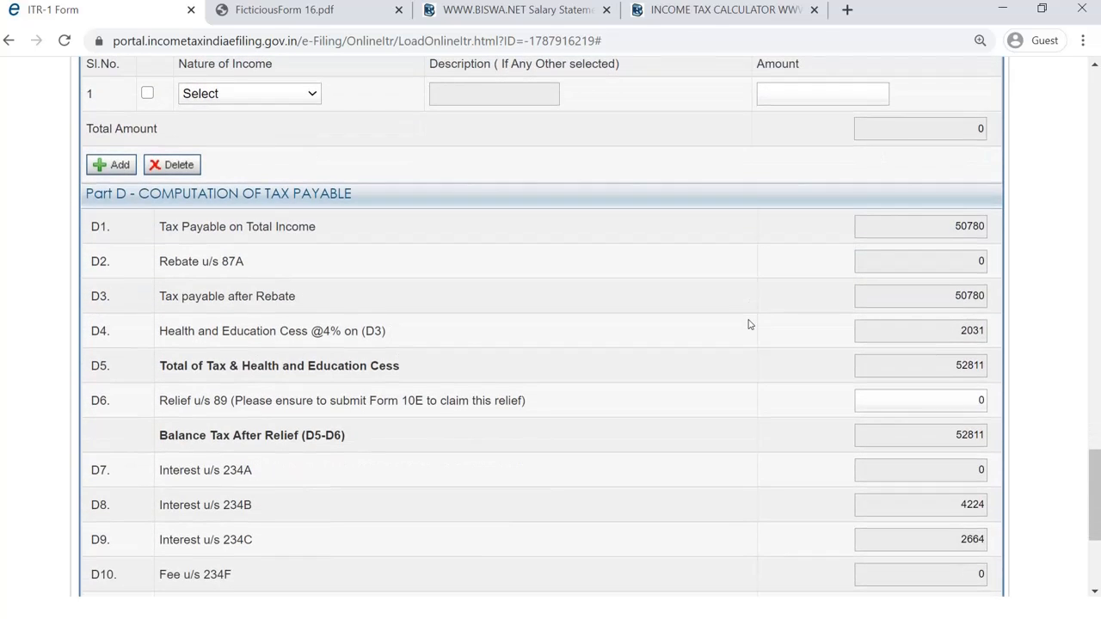
{"action": "scroll", "coordinate": [749, 324], "scroll_direction": "down", "scroll_amount": 3}
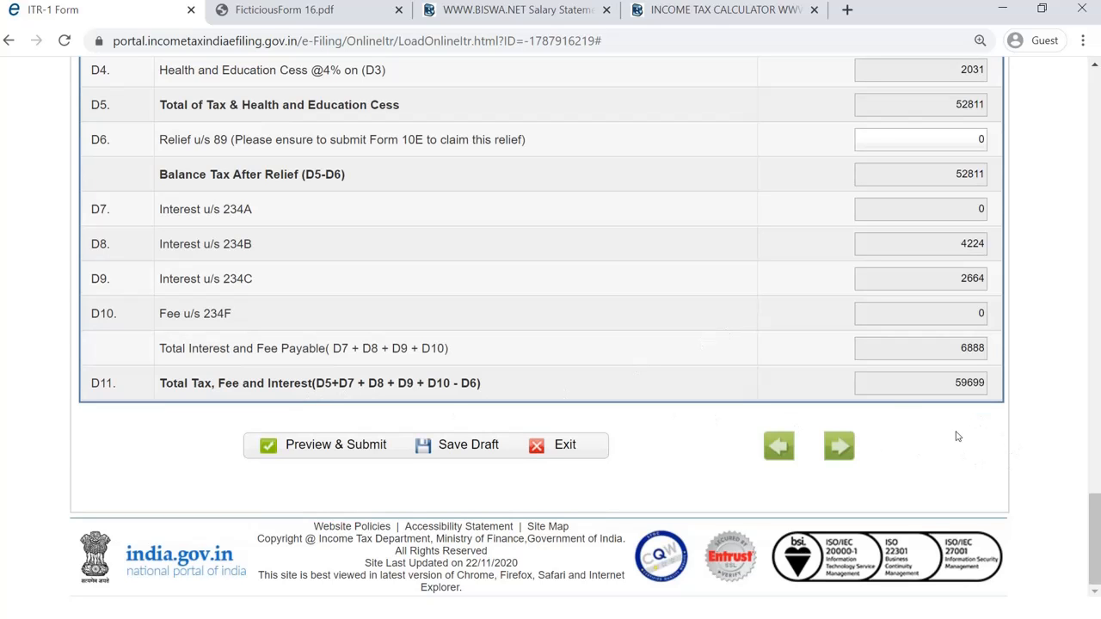
{"action": "scroll", "coordinate": [891, 413], "scroll_direction": "up", "scroll_amount": 2}
{"action": "scroll", "coordinate": [889, 407], "scroll_direction": "down", "scroll_amount": 2}
Set the interest payable on borrowed capital for the self-occupied house property to 120000 and check the recalculated Part D tax.
{"action": "scroll", "coordinate": [946, 389], "scroll_direction": "up", "scroll_amount": 20}
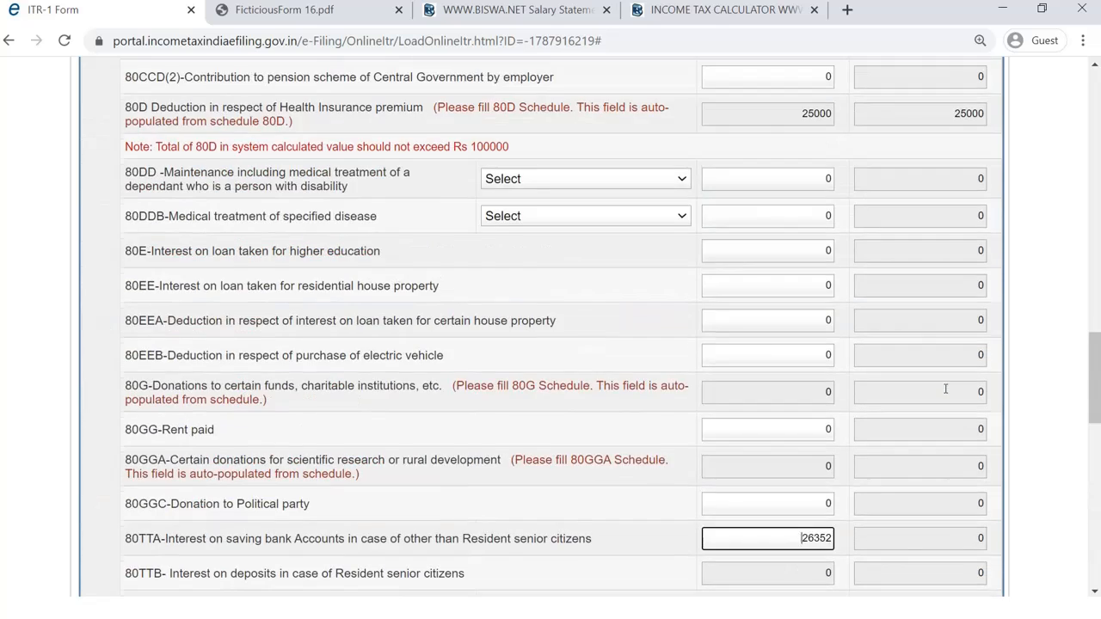
{"action": "scroll", "coordinate": [946, 392], "scroll_direction": "up", "scroll_amount": 3}
{"action": "scroll", "coordinate": [946, 388], "scroll_direction": "down", "scroll_amount": 1}
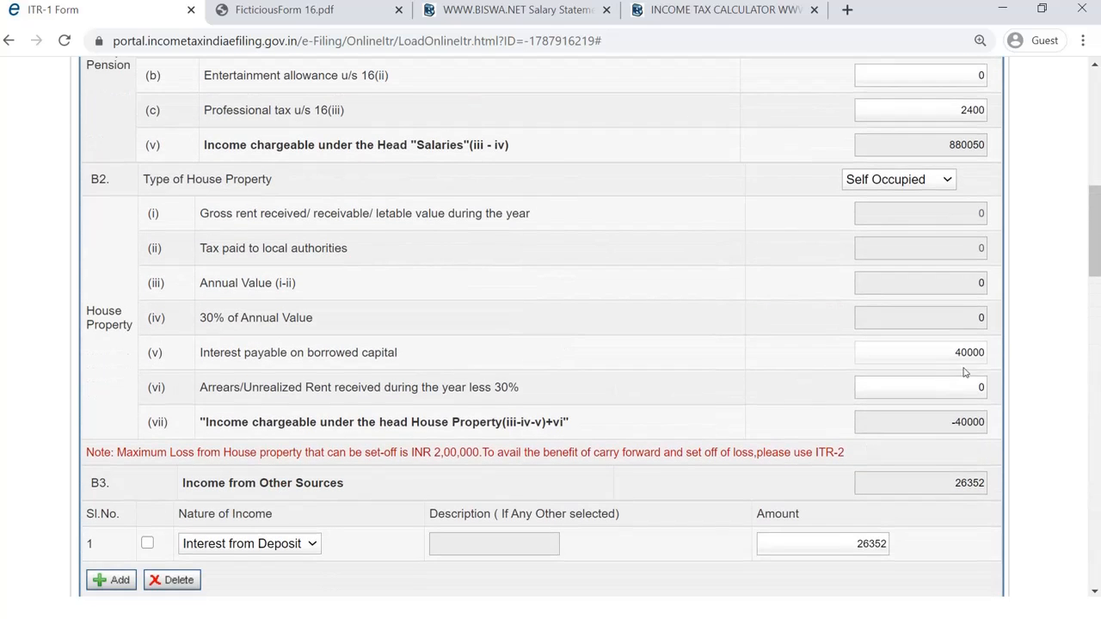
{"action": "left_click", "coordinate": [956, 353]}
{"action": "type", "text": "12"}
{"action": "left_click", "coordinate": [949, 380]}
{"action": "scroll", "coordinate": [948, 382], "scroll_direction": "down", "scroll_amount": 13}
{"action": "scroll", "coordinate": [948, 382], "scroll_direction": "down", "scroll_amount": 12}
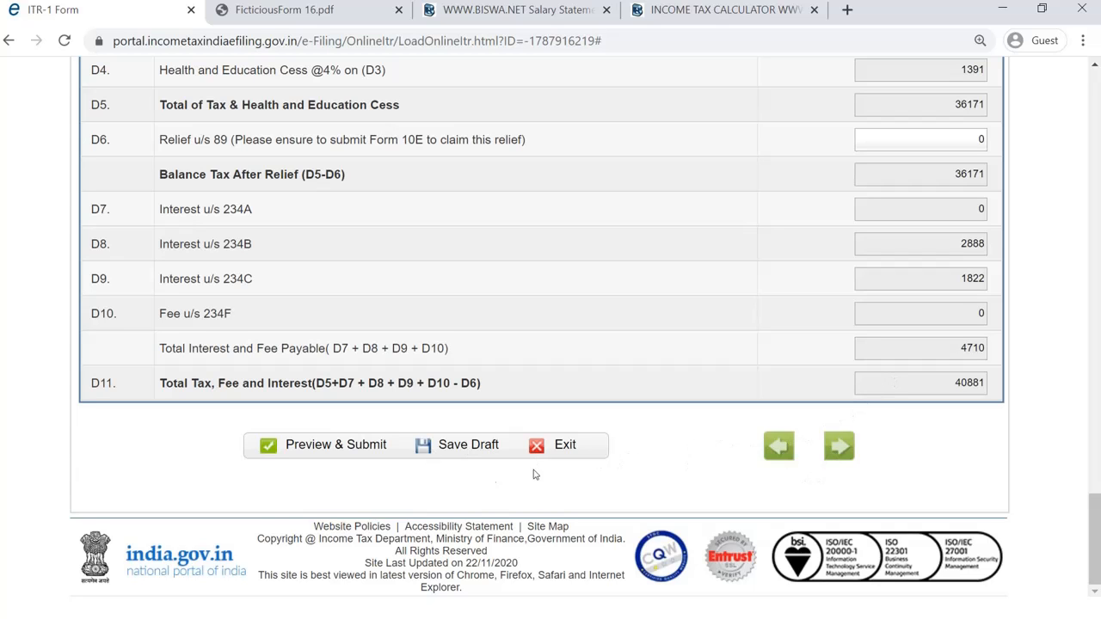
Open Tax Details and go through the Sch-TDS 1 salary fields from TAN and deductor name to total tax deducted.
{"action": "left_click", "coordinate": [842, 448]}
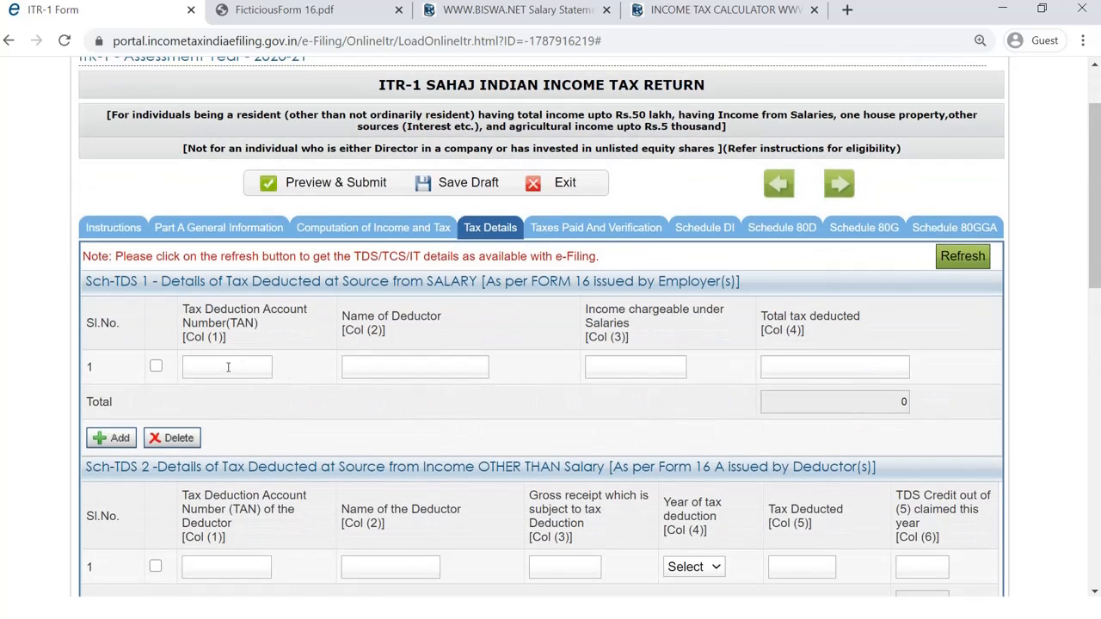
{"action": "left_click", "coordinate": [228, 367]}
{"action": "left_click", "coordinate": [386, 363]}
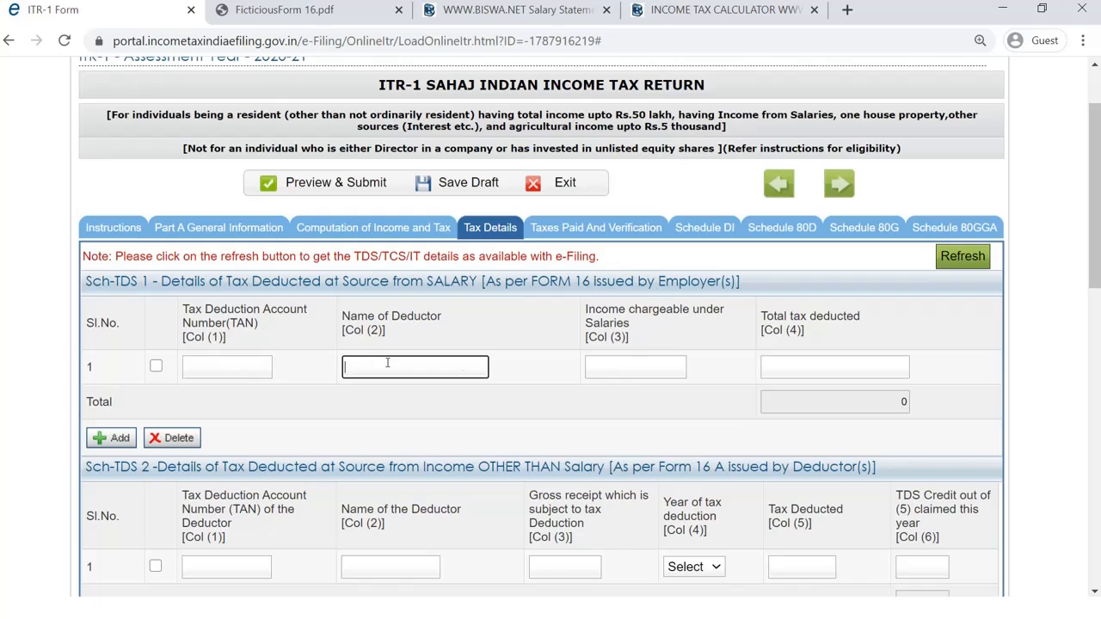
{"action": "left_click", "coordinate": [619, 365]}
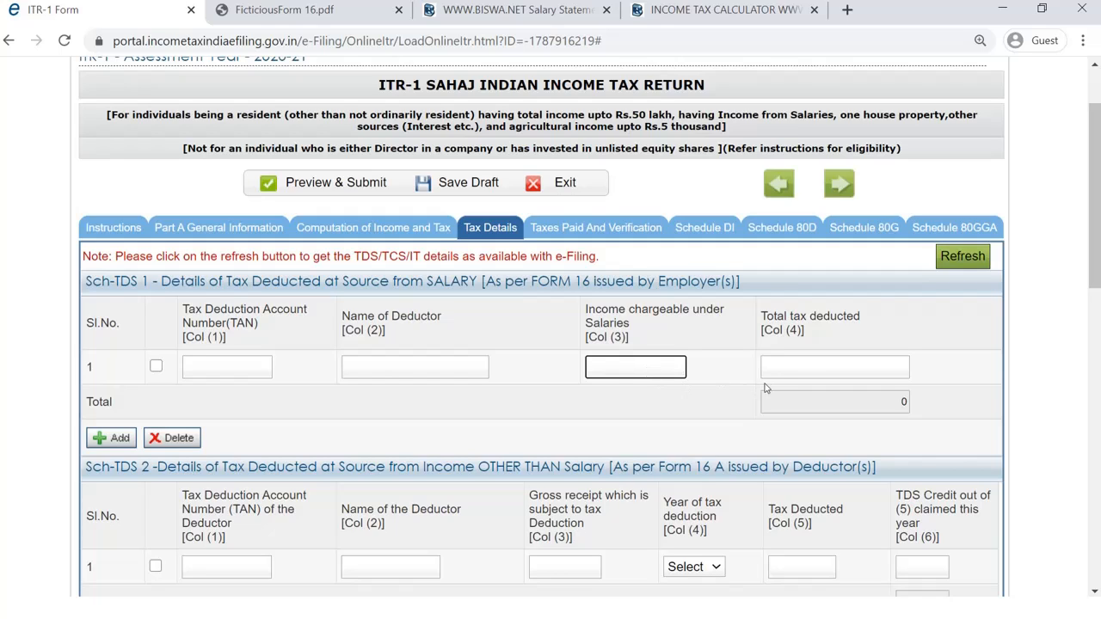
{"action": "left_click", "coordinate": [819, 368]}
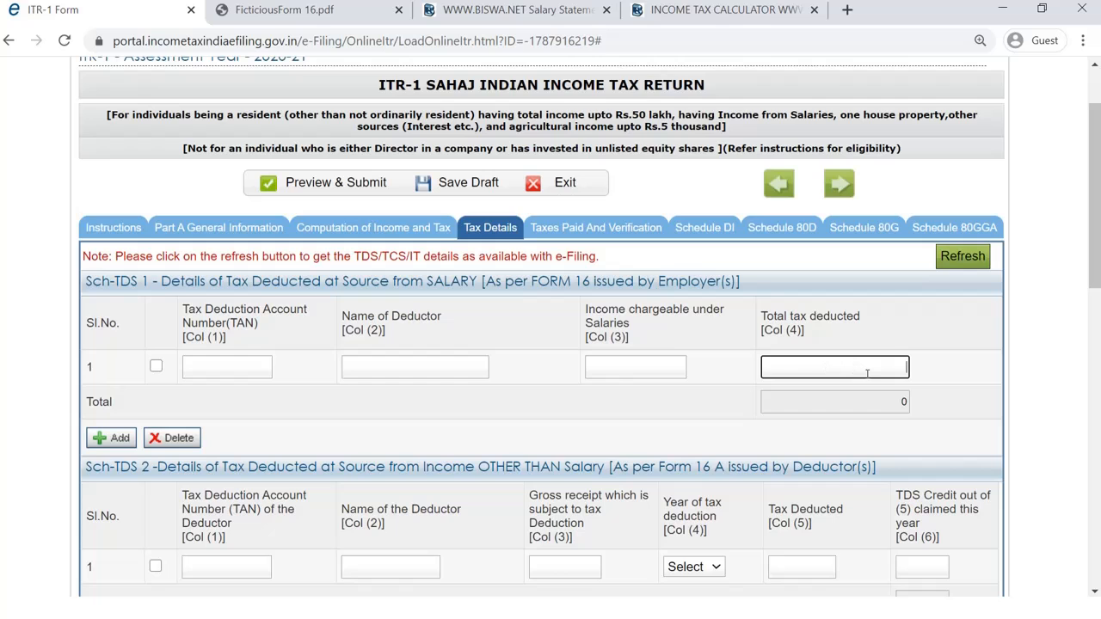
Review the Sch-TDS 2, Sch-TDS 3, Sch TCS and Sch IT sections for other tax deducted, collected or paid.
{"action": "scroll", "coordinate": [867, 373], "scroll_direction": "down", "scroll_amount": 3}
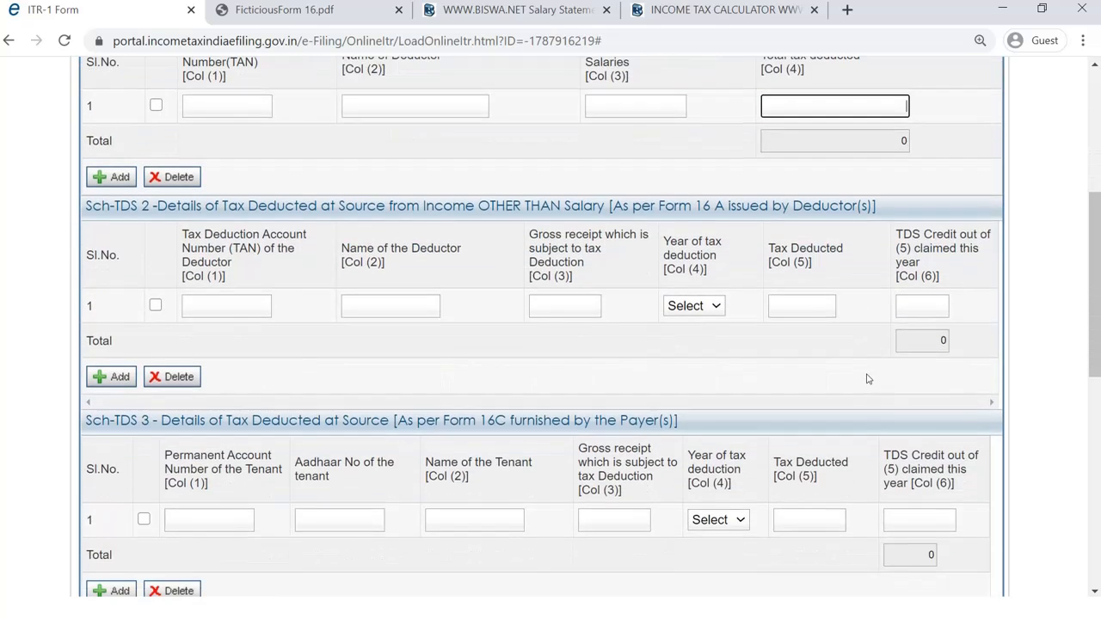
{"action": "scroll", "coordinate": [844, 386], "scroll_direction": "up", "scroll_amount": 2}
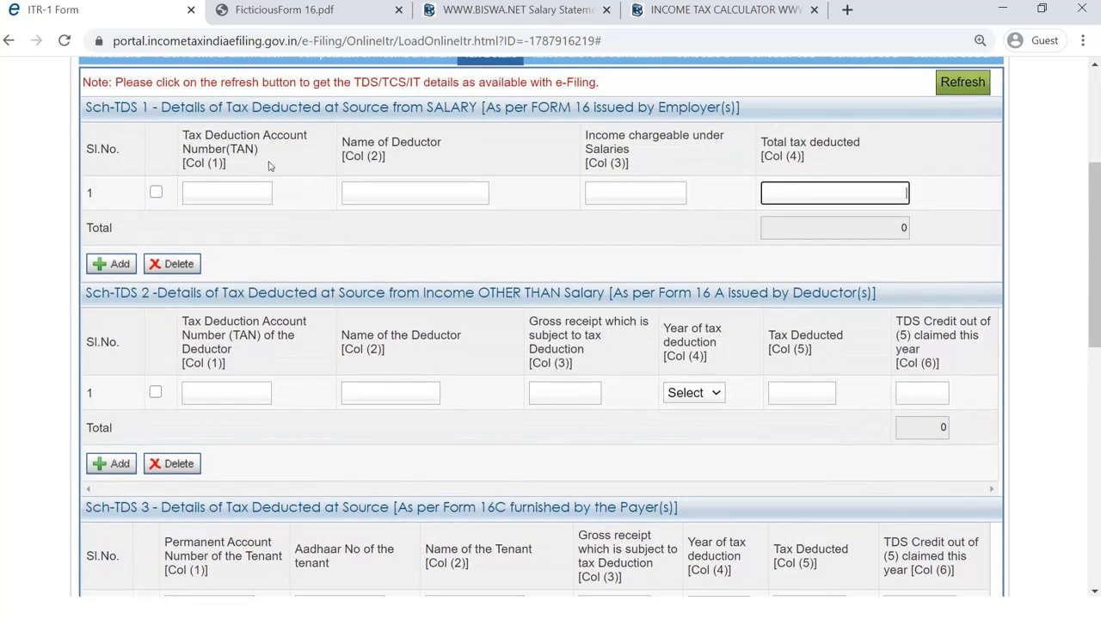
{"action": "scroll", "coordinate": [370, 376], "scroll_direction": "down", "scroll_amount": 1}
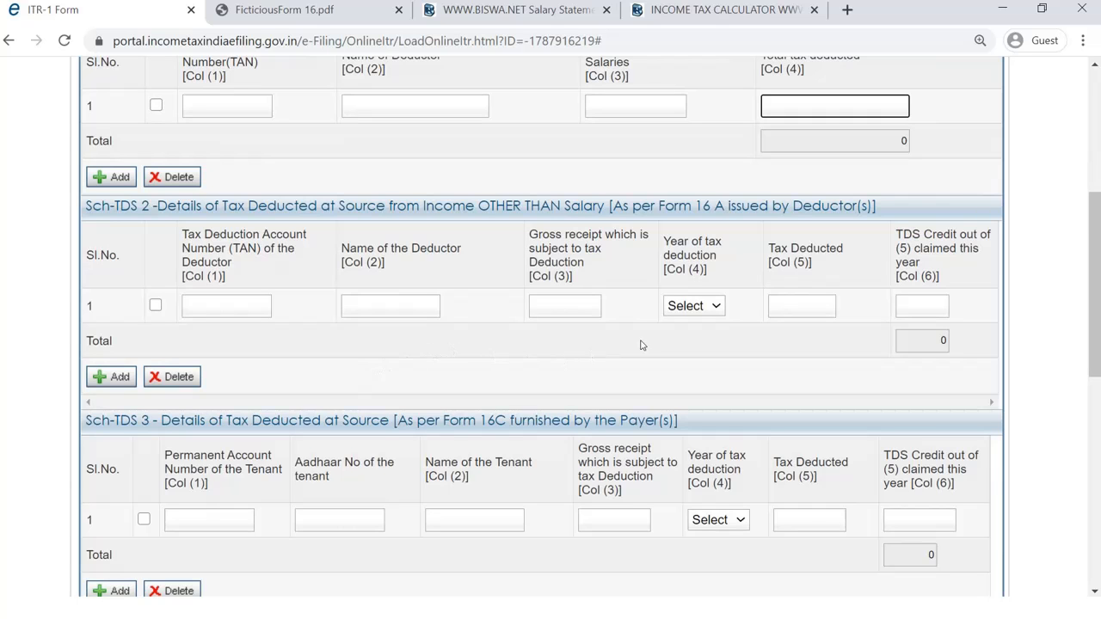
{"action": "scroll", "coordinate": [641, 344], "scroll_direction": "down", "scroll_amount": 1}
{"action": "scroll", "coordinate": [384, 284], "scroll_direction": "down", "scroll_amount": 2}
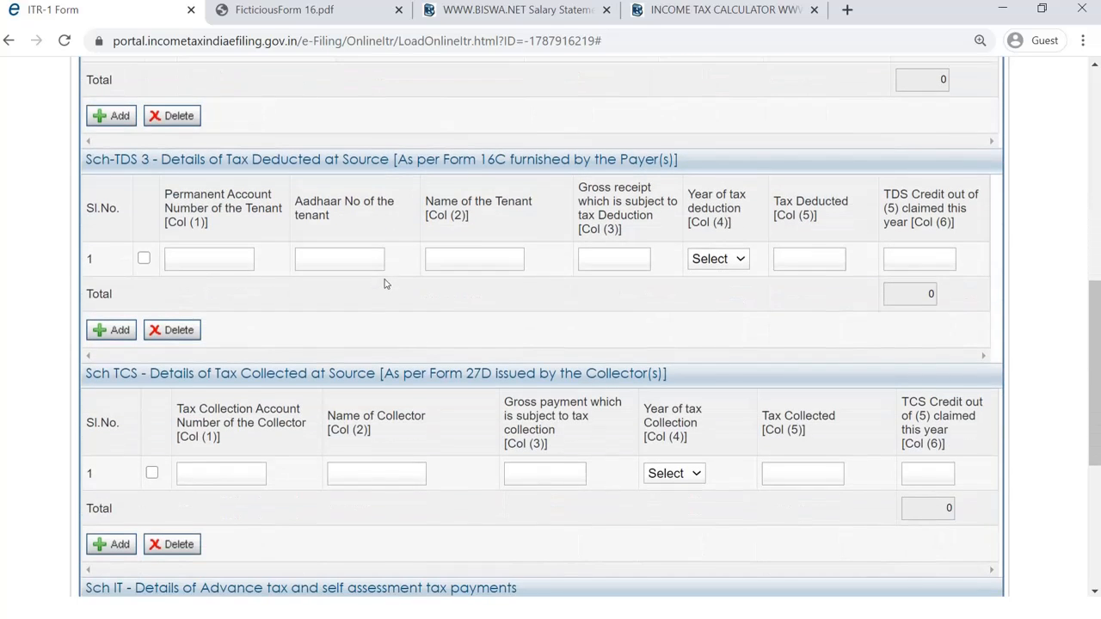
{"action": "scroll", "coordinate": [433, 213], "scroll_direction": "up", "scroll_amount": 2}
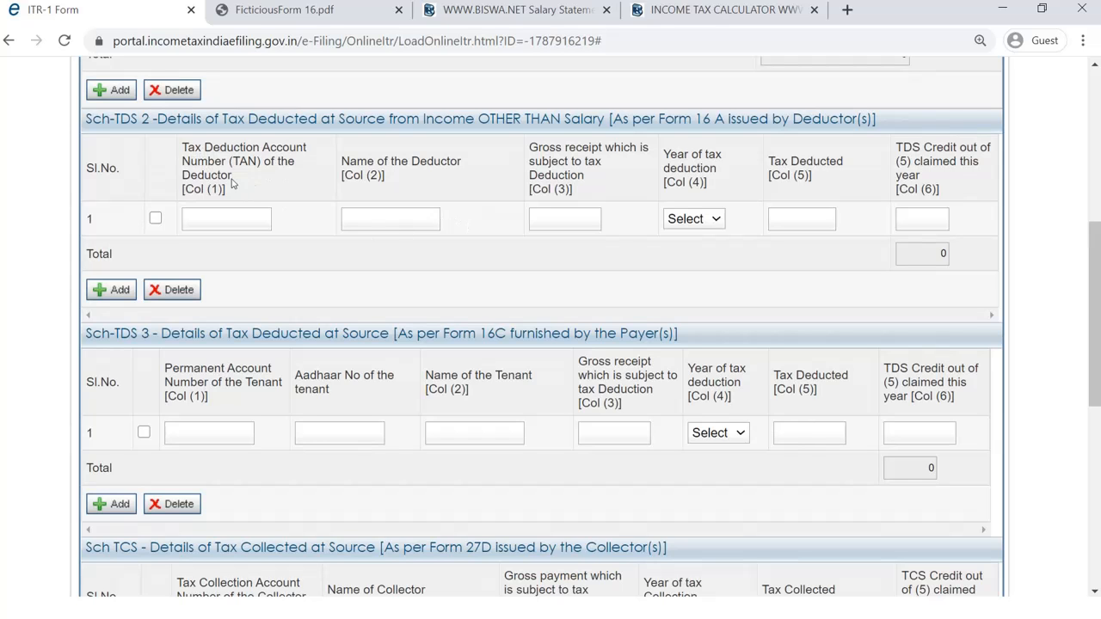
{"action": "scroll", "coordinate": [438, 221], "scroll_direction": "up", "scroll_amount": 1}
{"action": "scroll", "coordinate": [437, 221], "scroll_direction": "down", "scroll_amount": 2}
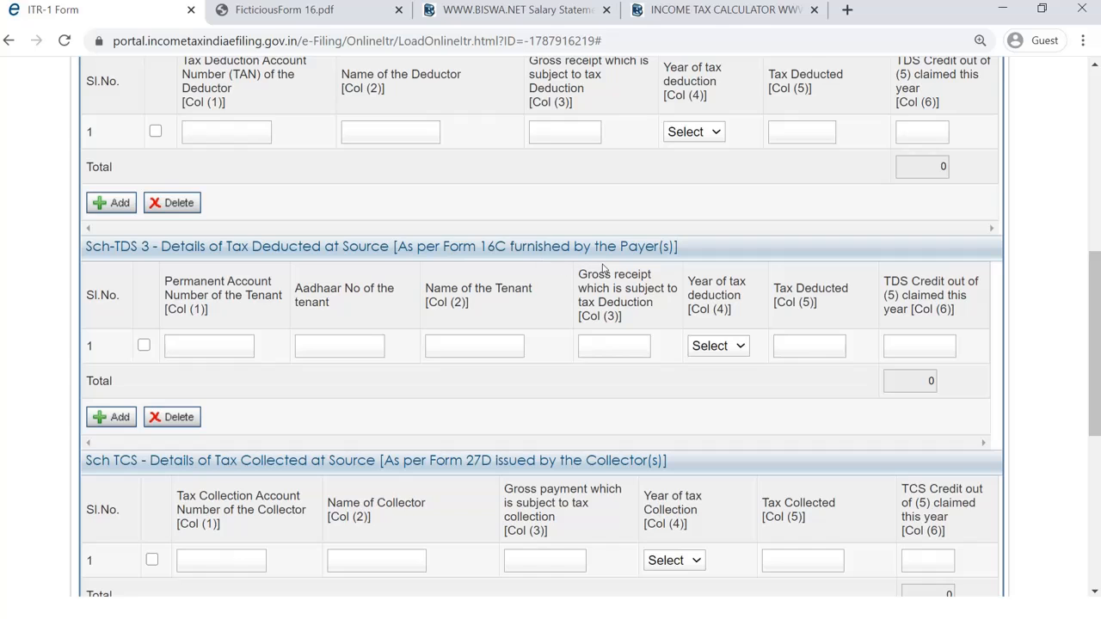
{"action": "scroll", "coordinate": [603, 269], "scroll_direction": "down", "scroll_amount": 3}
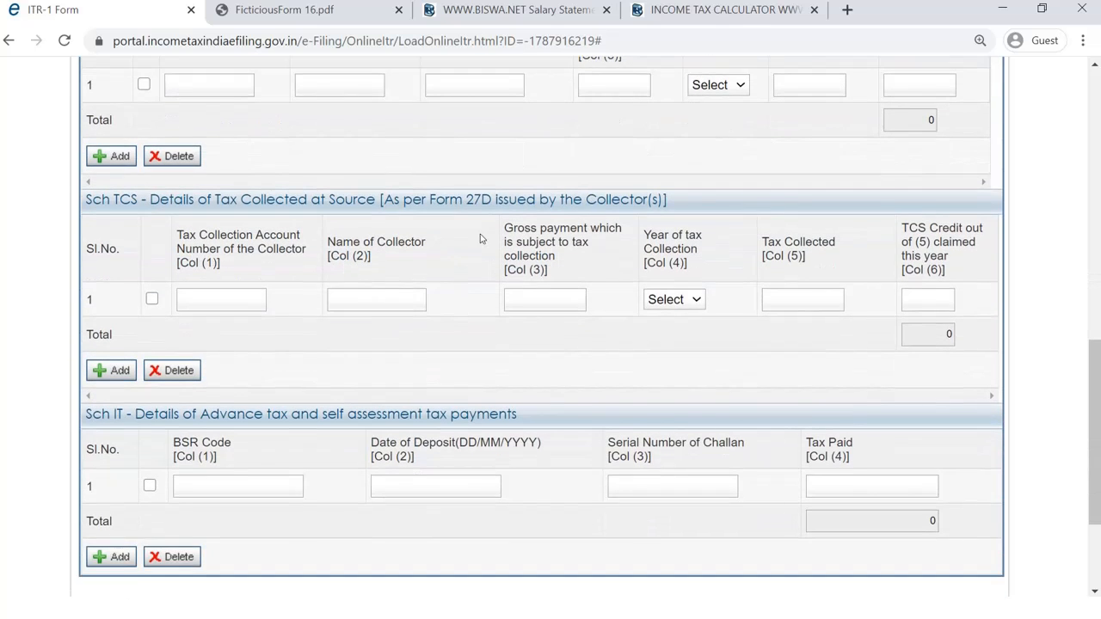
{"action": "scroll", "coordinate": [573, 331], "scroll_direction": "down", "scroll_amount": 1}
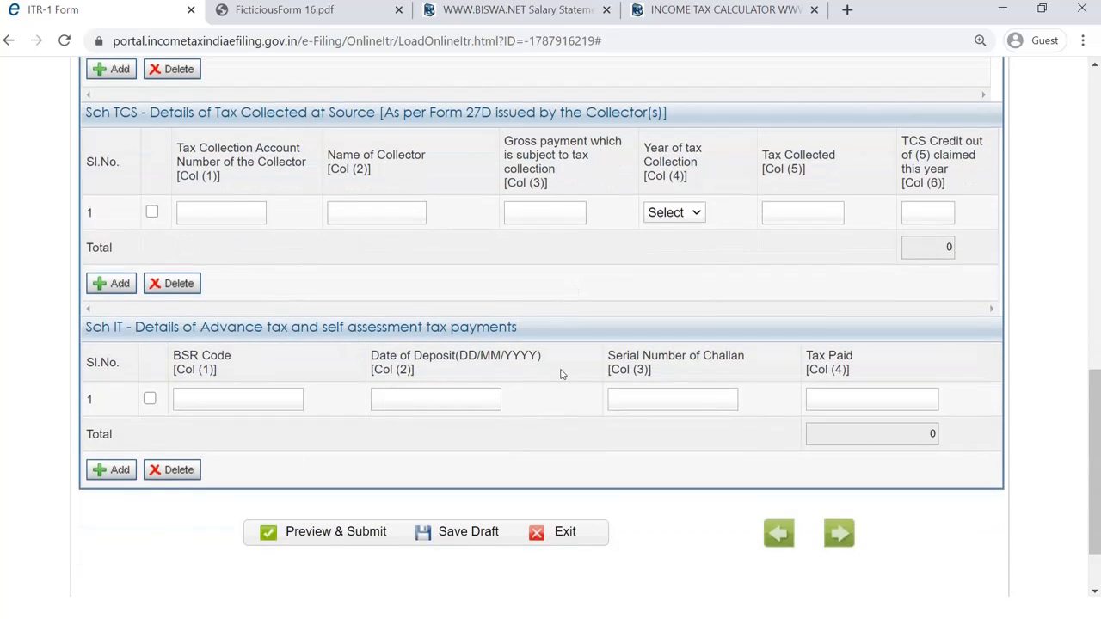
{"action": "scroll", "coordinate": [560, 374], "scroll_direction": "down", "scroll_amount": 1}
Return to the Sch-TDS 1 salary row to recheck its TAN and total tax deducted fields, and dismiss the save reminder.
{"action": "scroll", "coordinate": [560, 373], "scroll_direction": "up", "scroll_amount": 11}
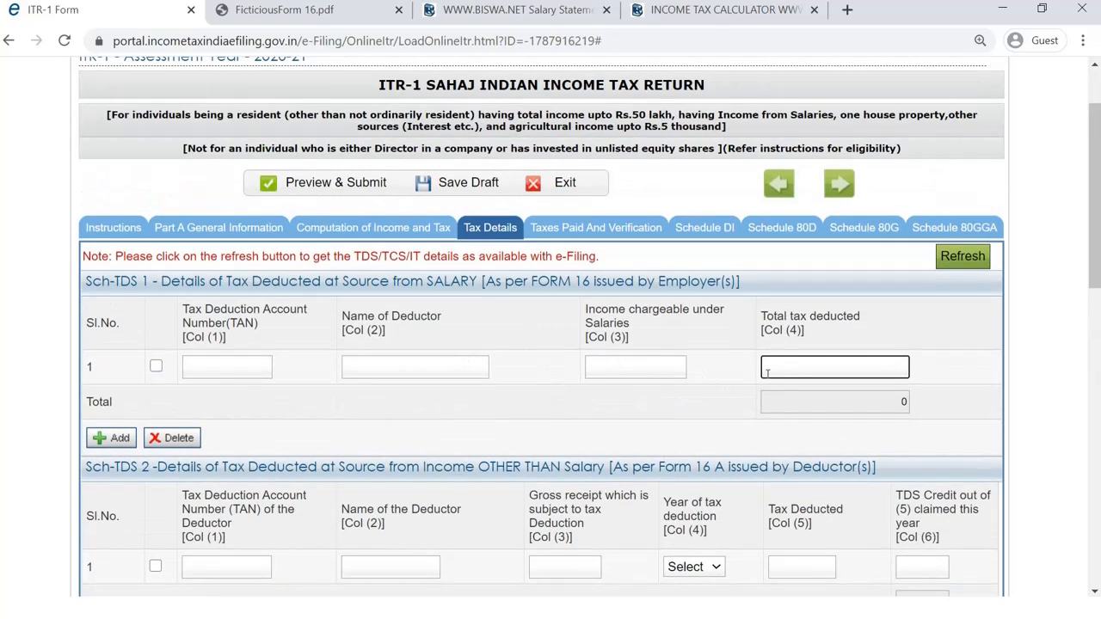
{"action": "left_click", "coordinate": [821, 369]}
{"action": "left_click", "coordinate": [209, 370]}
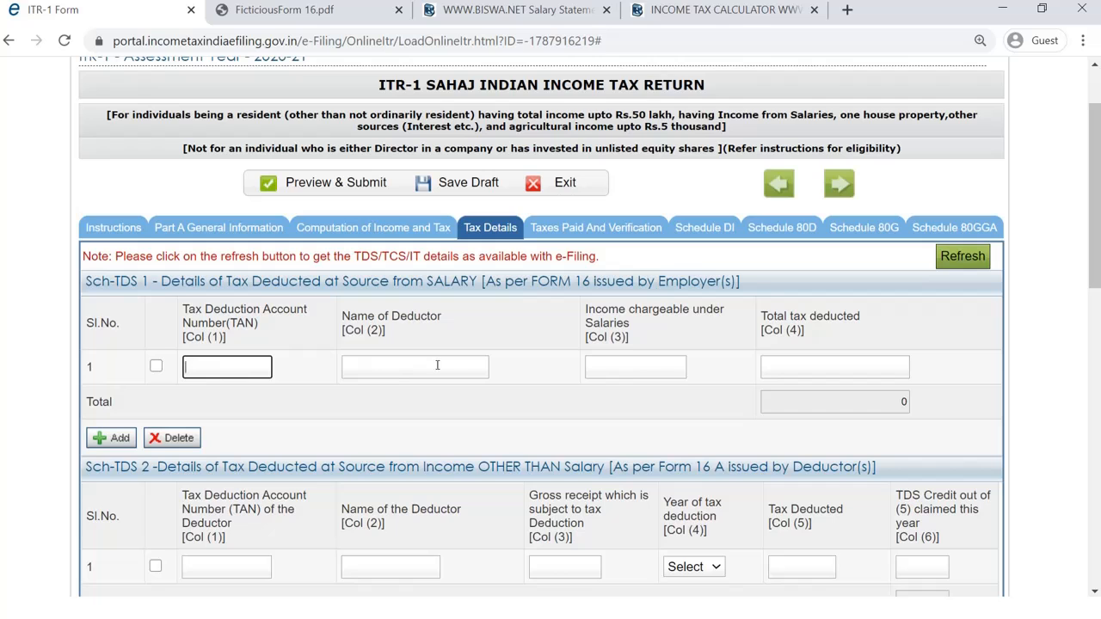
{"action": "left_click", "coordinate": [822, 369]}
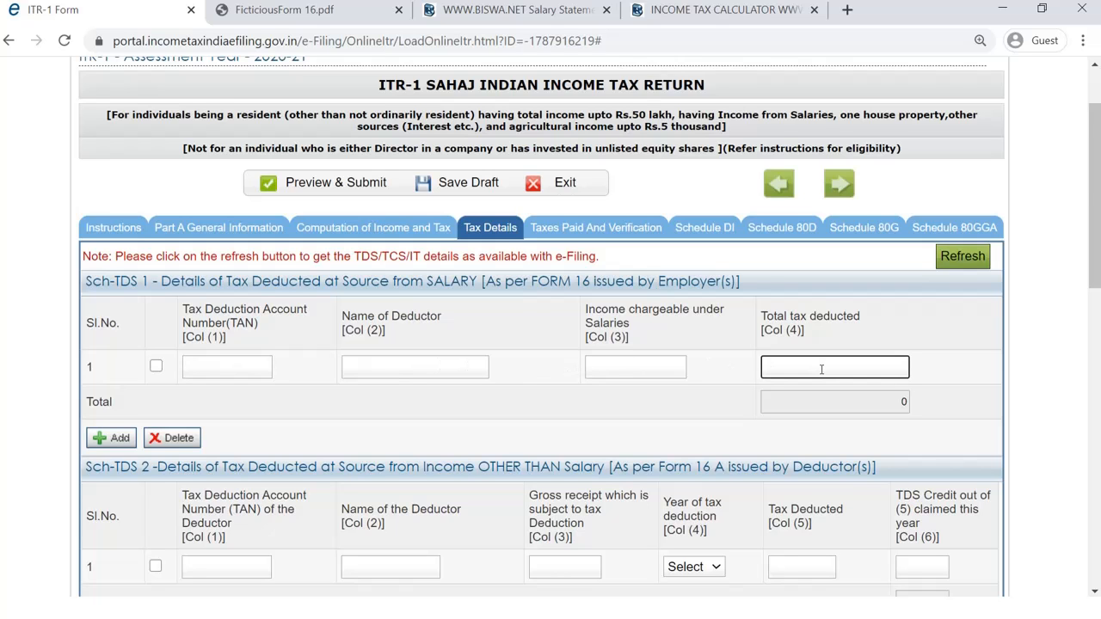
{"action": "scroll", "coordinate": [821, 369], "scroll_direction": "down", "scroll_amount": 3}
{"action": "scroll", "coordinate": [821, 369], "scroll_direction": "up", "scroll_amount": 2}
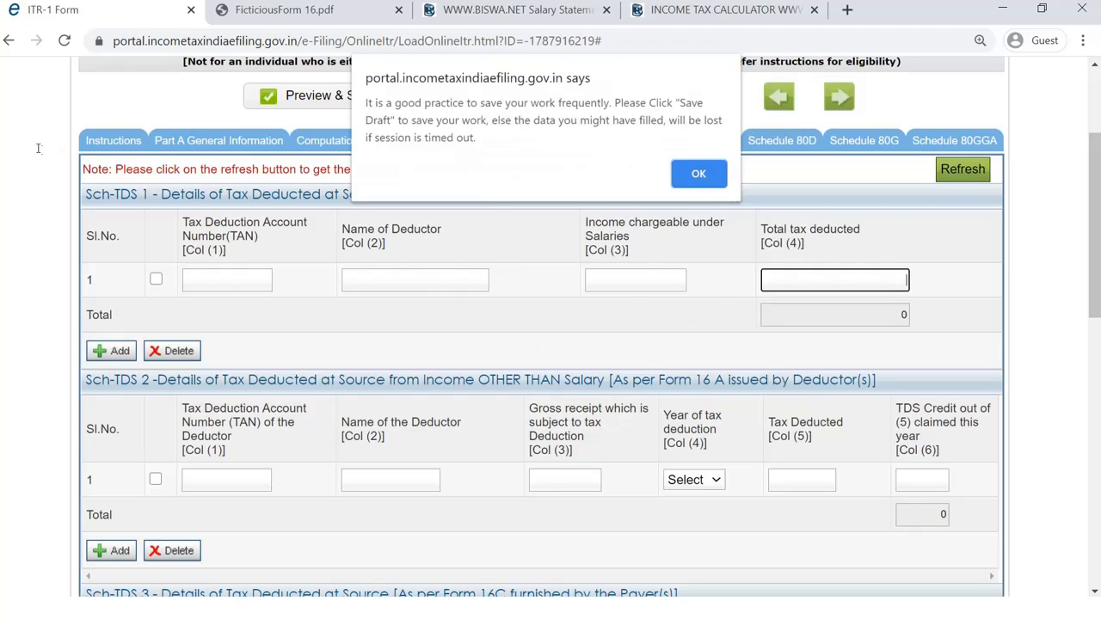
{"action": "left_click", "coordinate": [698, 173]}
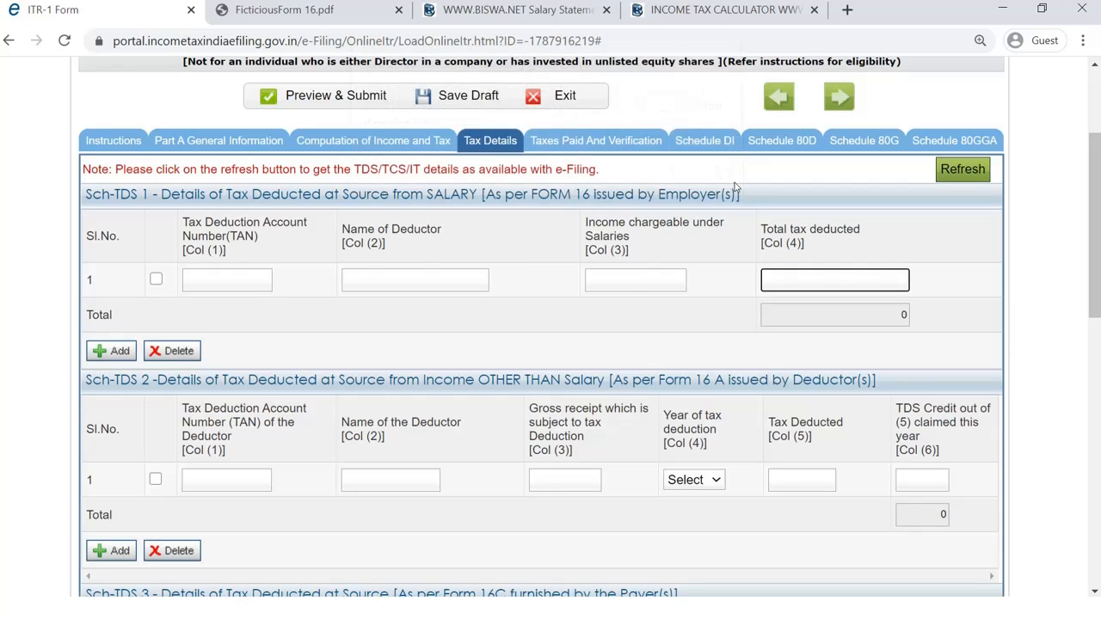
{"action": "scroll", "coordinate": [904, 383], "scroll_direction": "down", "scroll_amount": 2}
{"action": "scroll", "coordinate": [707, 290], "scroll_direction": "up", "scroll_amount": 2}
Open Taxes Paid And Verification and examine the total taxes paid, amount payable, refund and Part E bank account details.
{"action": "scroll", "coordinate": [547, 320], "scroll_direction": "down", "scroll_amount": 12}
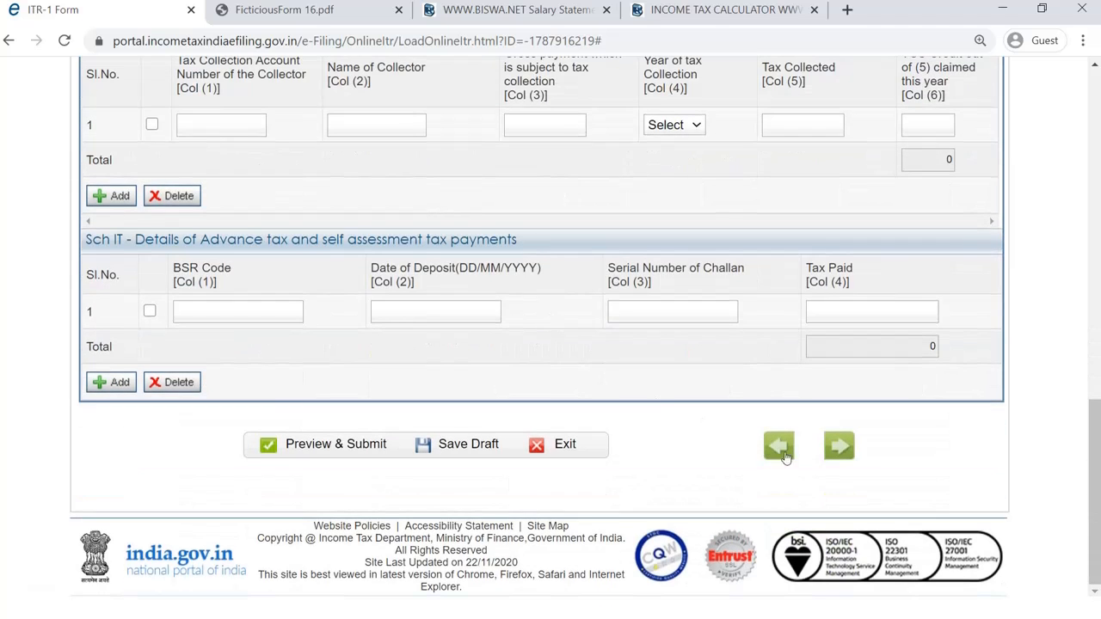
{"action": "left_click", "coordinate": [837, 445]}
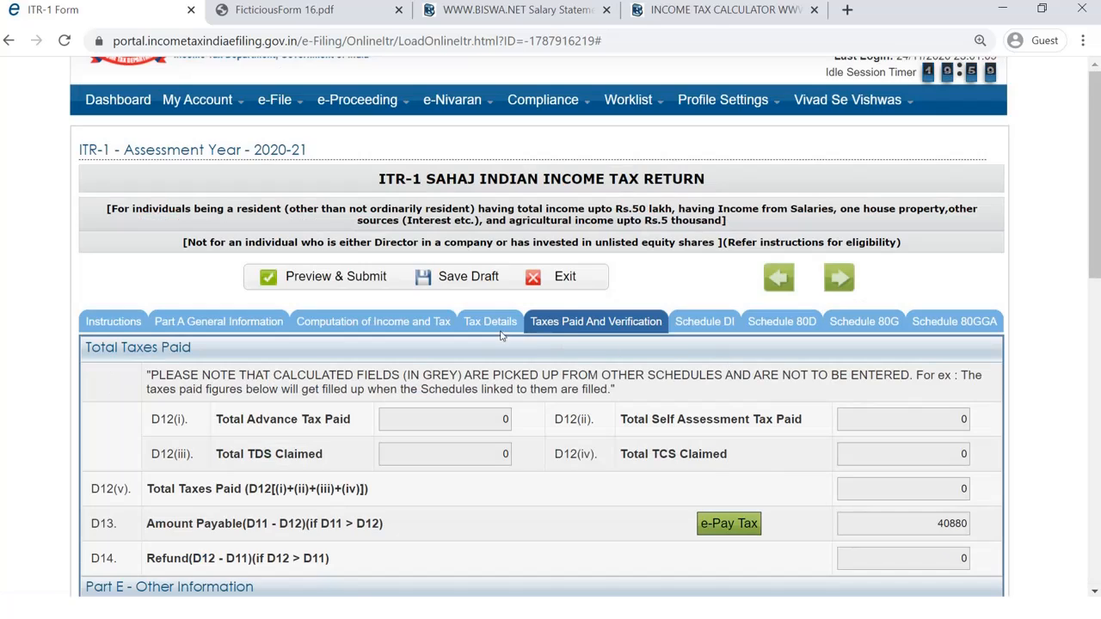
{"action": "scroll", "coordinate": [614, 256], "scroll_direction": "down", "scroll_amount": 2}
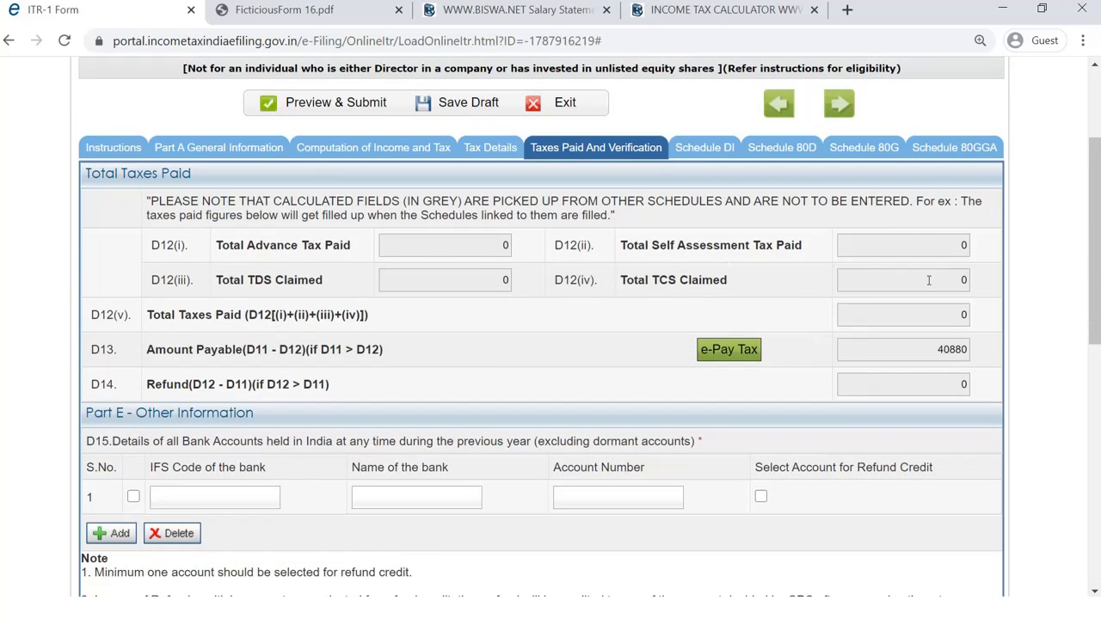
{"action": "scroll", "coordinate": [756, 312], "scroll_direction": "down", "scroll_amount": 1}
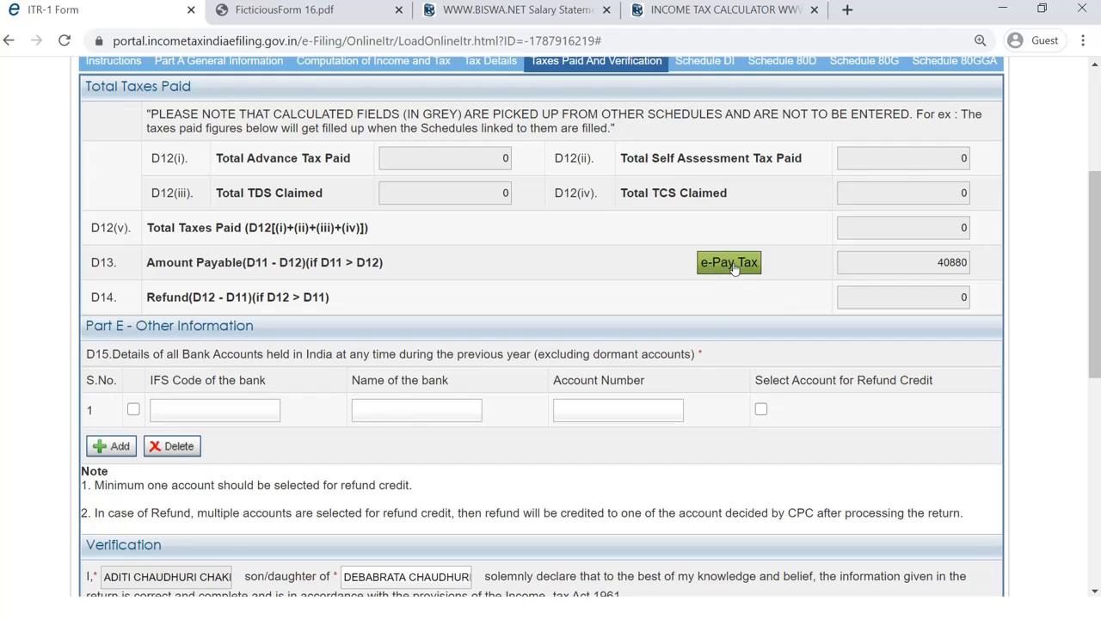
{"action": "scroll", "coordinate": [656, 325], "scroll_direction": "up", "scroll_amount": 2}
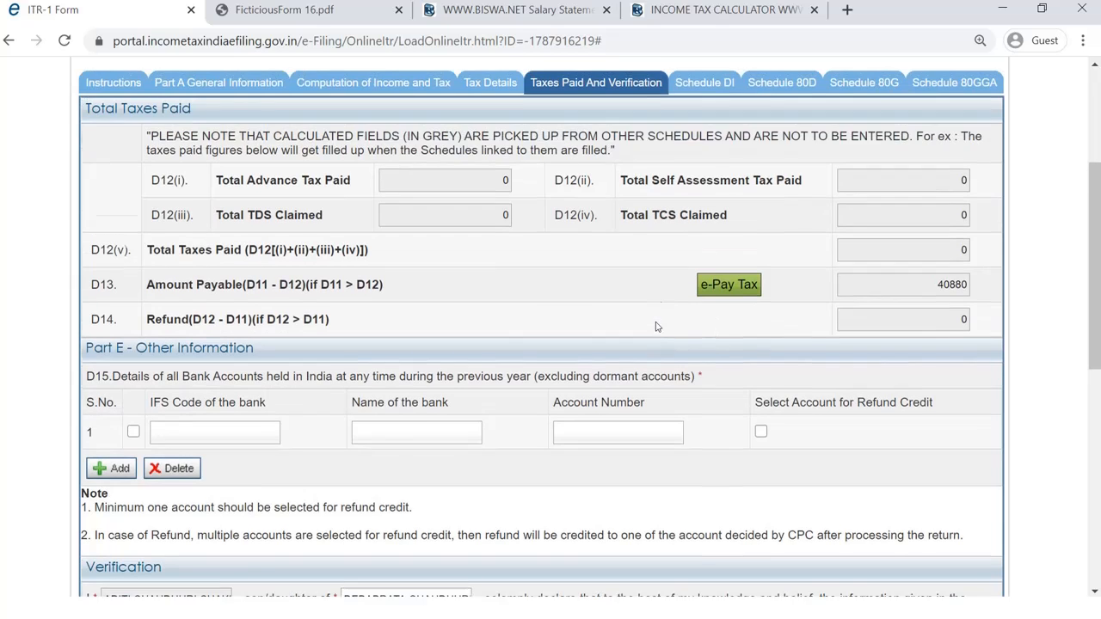
Return to Tax Details and enter 50000 as the total tax deducted in the Sch-TDS 1 salary row.
{"action": "scroll", "coordinate": [656, 325], "scroll_direction": "up", "scroll_amount": 2}
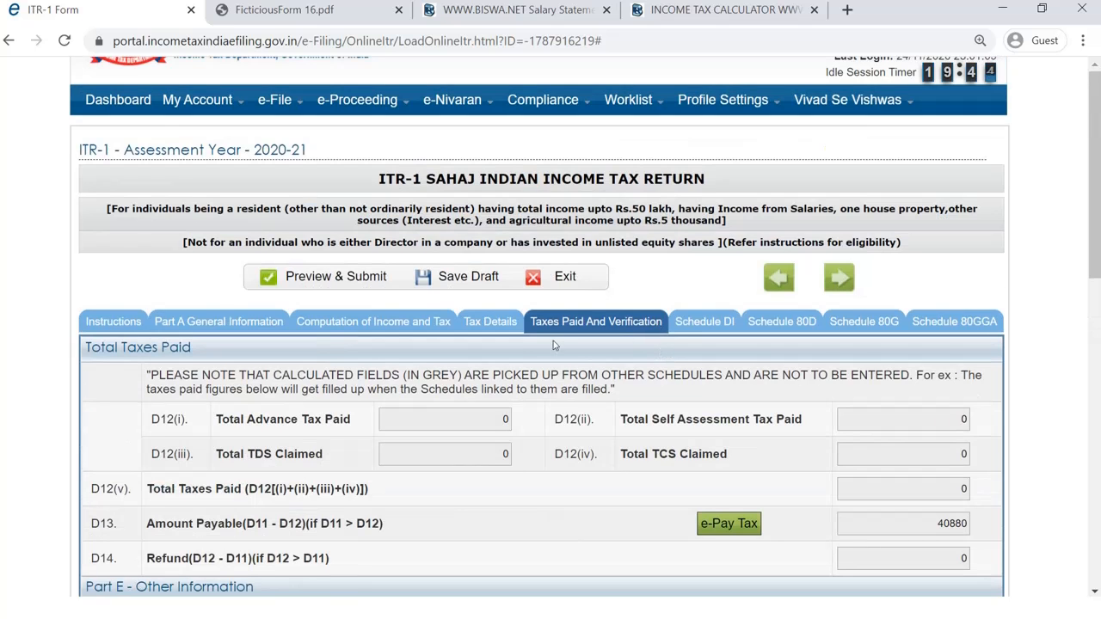
{"action": "left_click", "coordinate": [491, 324]}
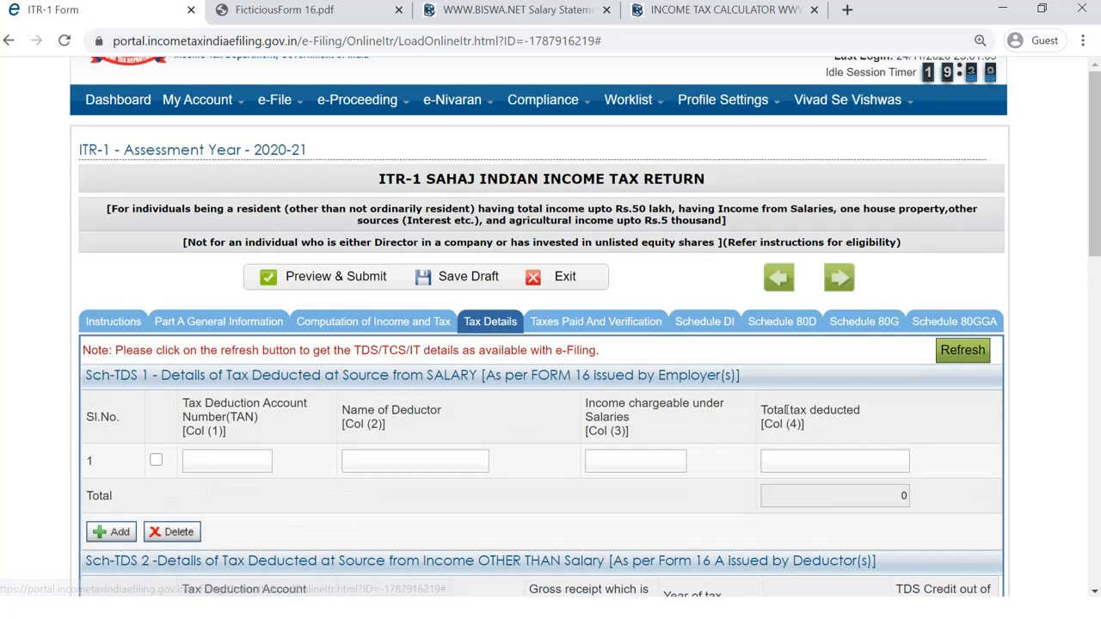
{"action": "scroll", "coordinate": [786, 411], "scroll_direction": "down", "scroll_amount": 1}
{"action": "left_click", "coordinate": [808, 376]}
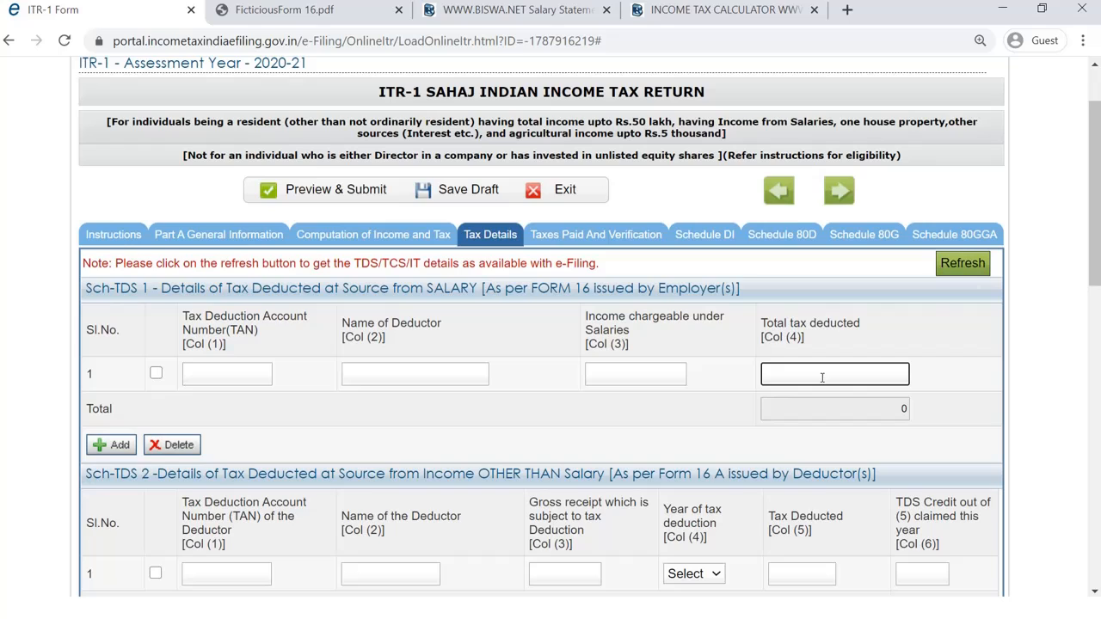
{"action": "type", "text": "50000"}
{"action": "left_click", "coordinate": [656, 370]}
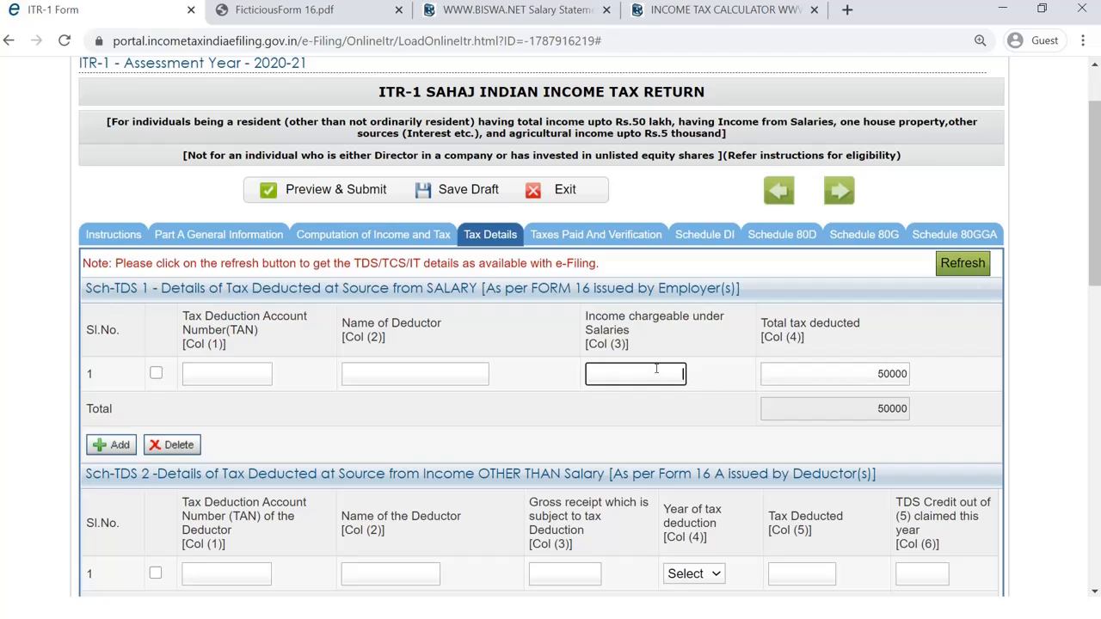
Open Taxes Paid And Verification and examine the TDS claimed, total taxes paid, amount payable and refund figures.
{"action": "left_click", "coordinate": [596, 237]}
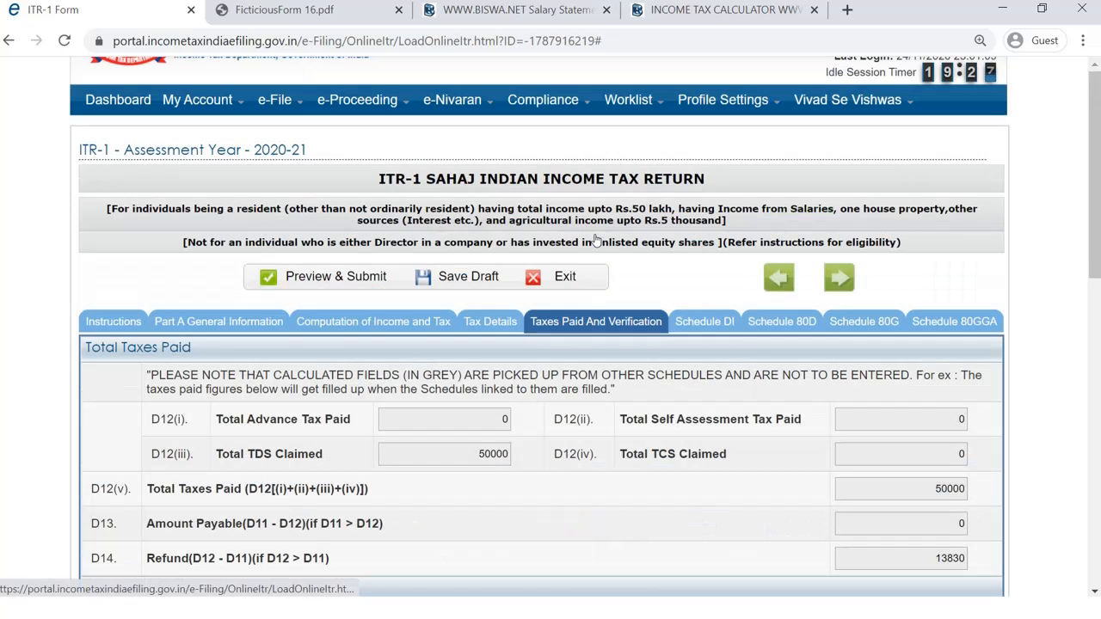
{"action": "scroll", "coordinate": [785, 361], "scroll_direction": "down", "scroll_amount": 3}
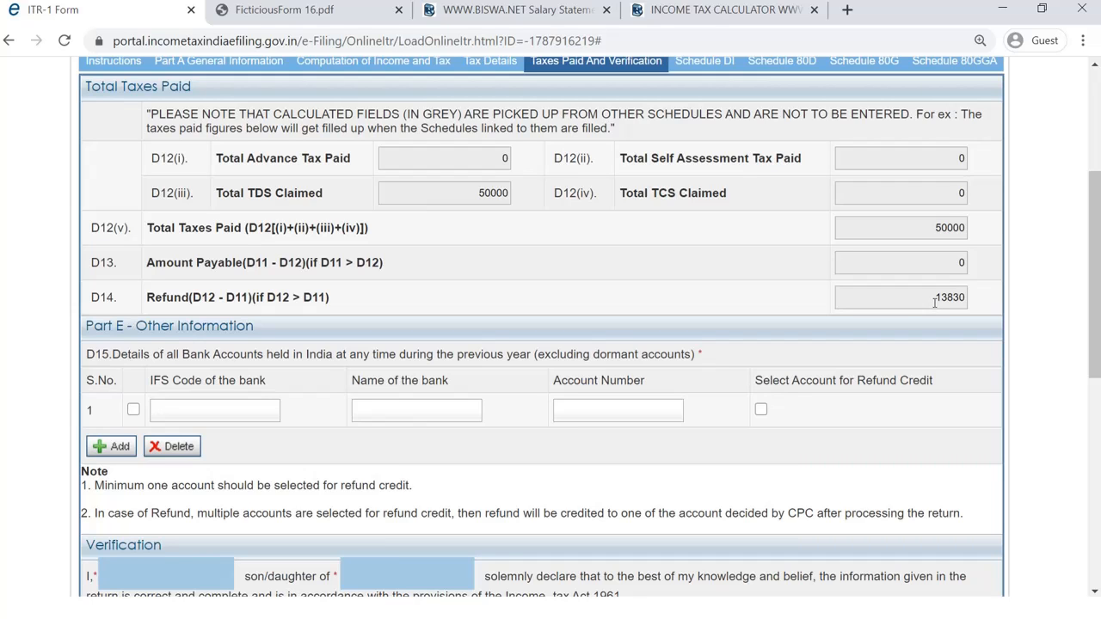
{"action": "scroll", "coordinate": [929, 301], "scroll_direction": "up", "scroll_amount": 2}
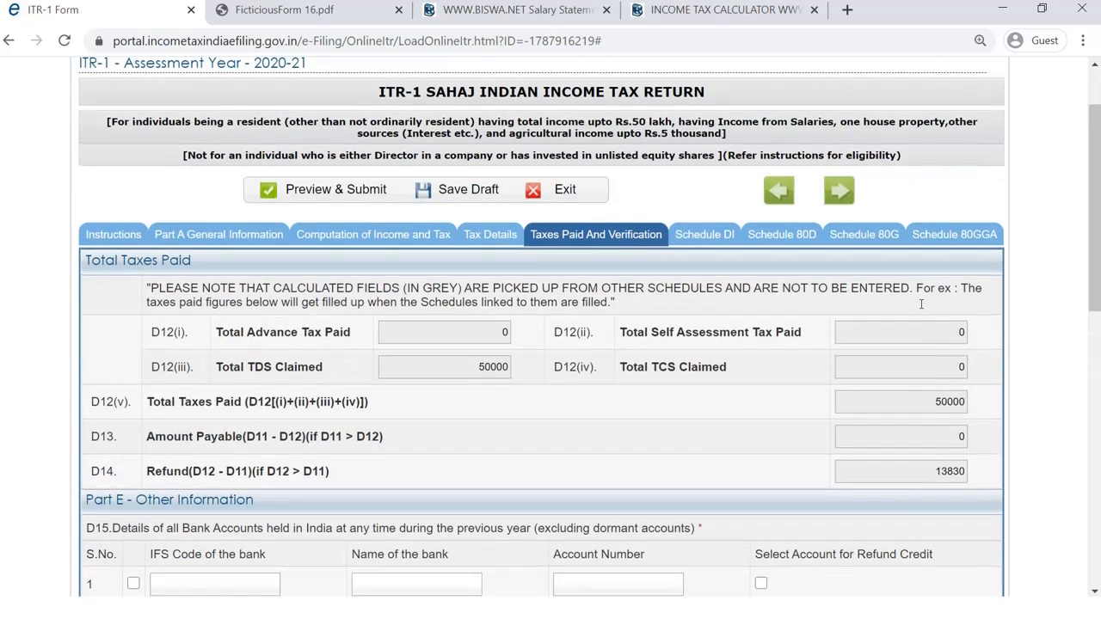
{"action": "scroll", "coordinate": [924, 310], "scroll_direction": "down", "scroll_amount": 1}
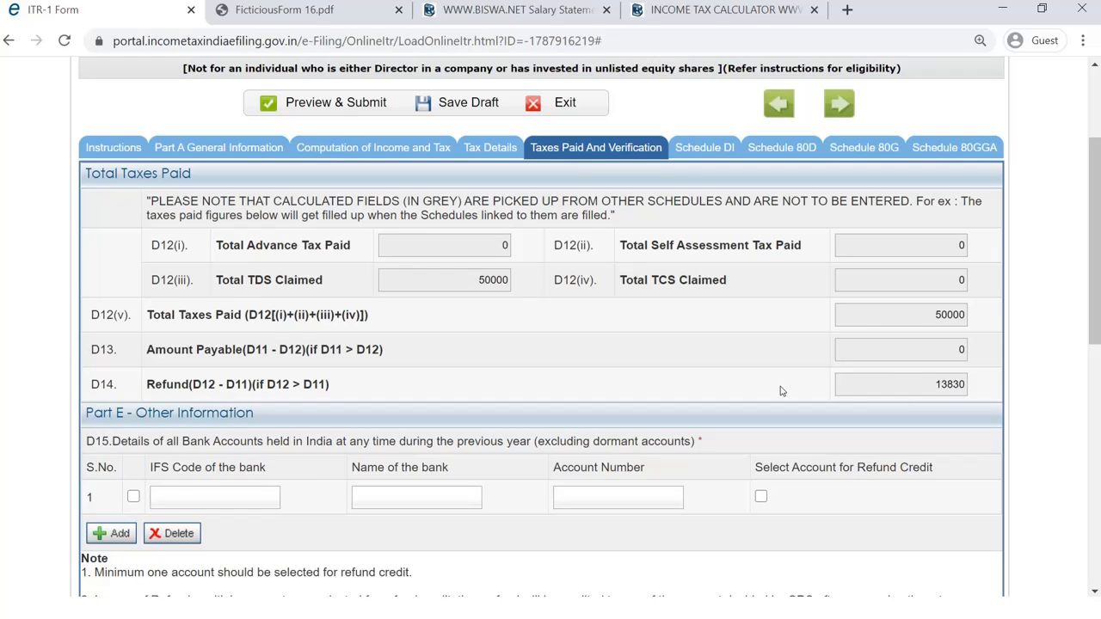
{"action": "scroll", "coordinate": [780, 387], "scroll_direction": "down", "scroll_amount": 1}
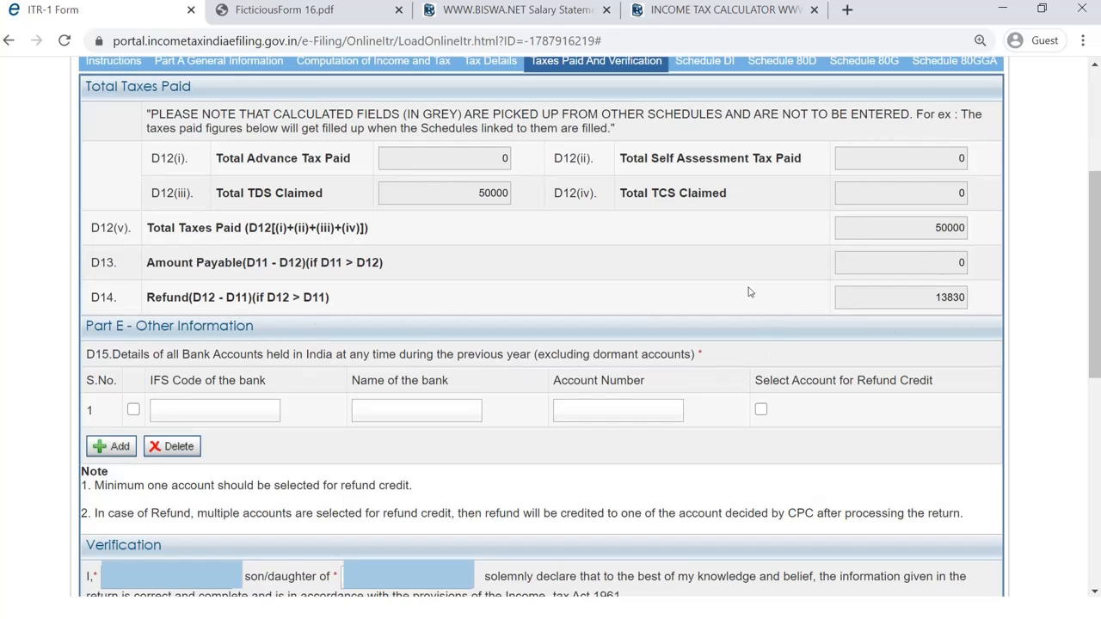
{"action": "scroll", "coordinate": [942, 301], "scroll_direction": "down", "scroll_amount": 1}
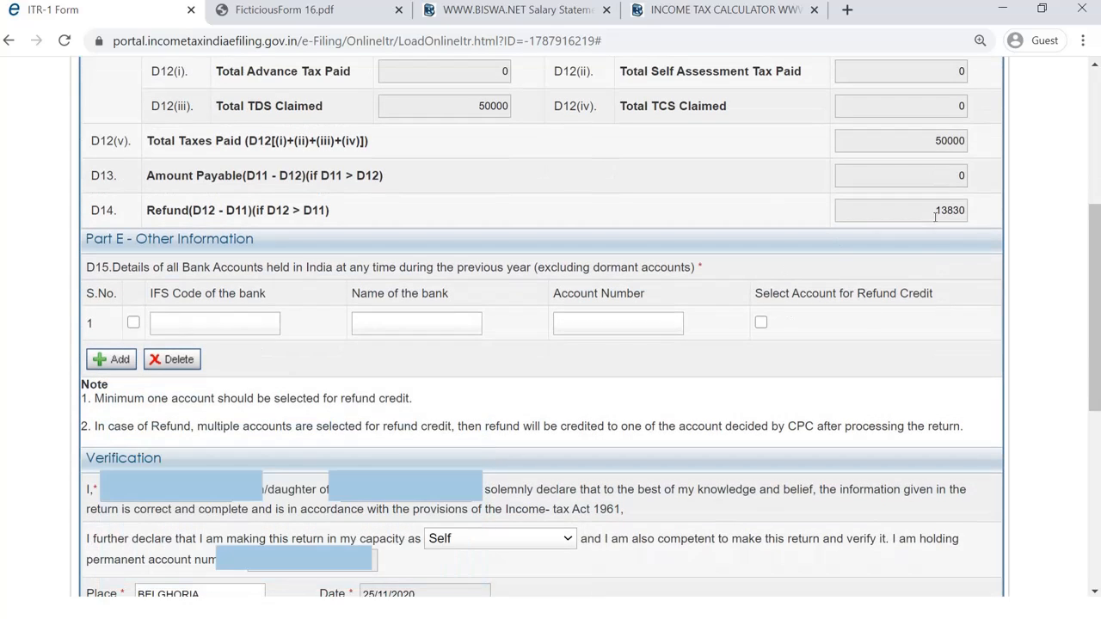
Go through the Part E bank account fields for IFS code and account number, and try to add another account row.
{"action": "left_click", "coordinate": [174, 324]}
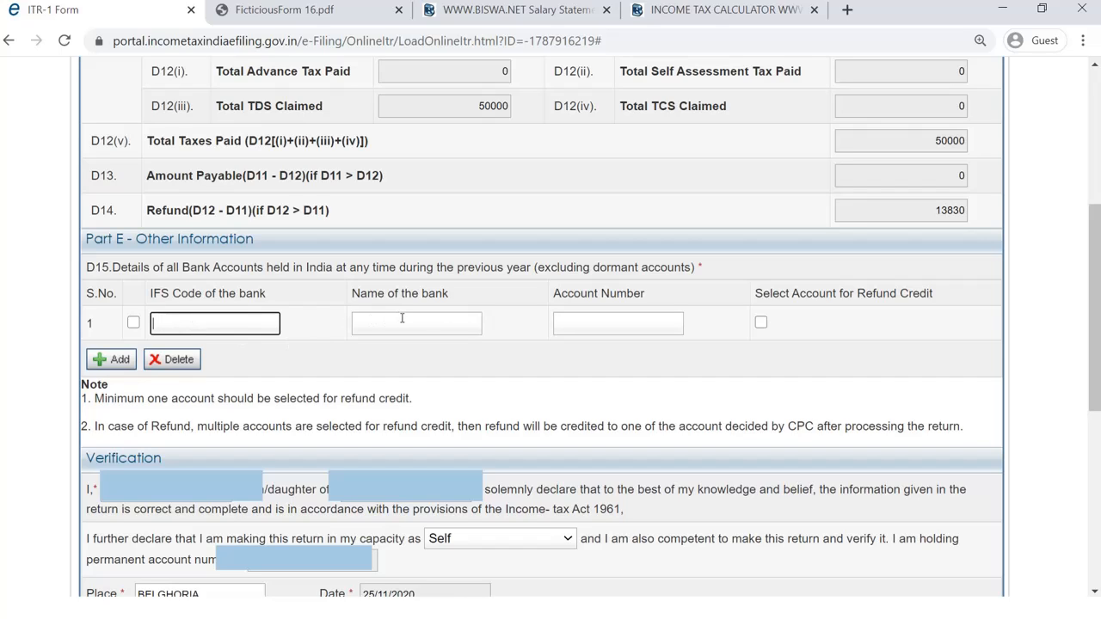
{"action": "left_click", "coordinate": [601, 322]}
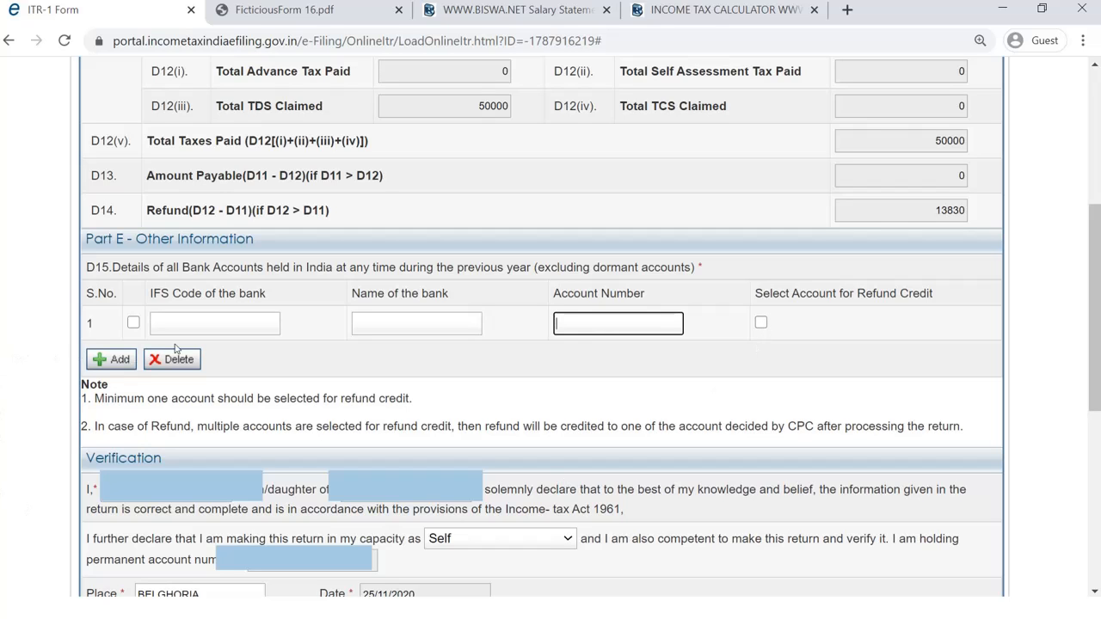
{"action": "left_click", "coordinate": [116, 361]}
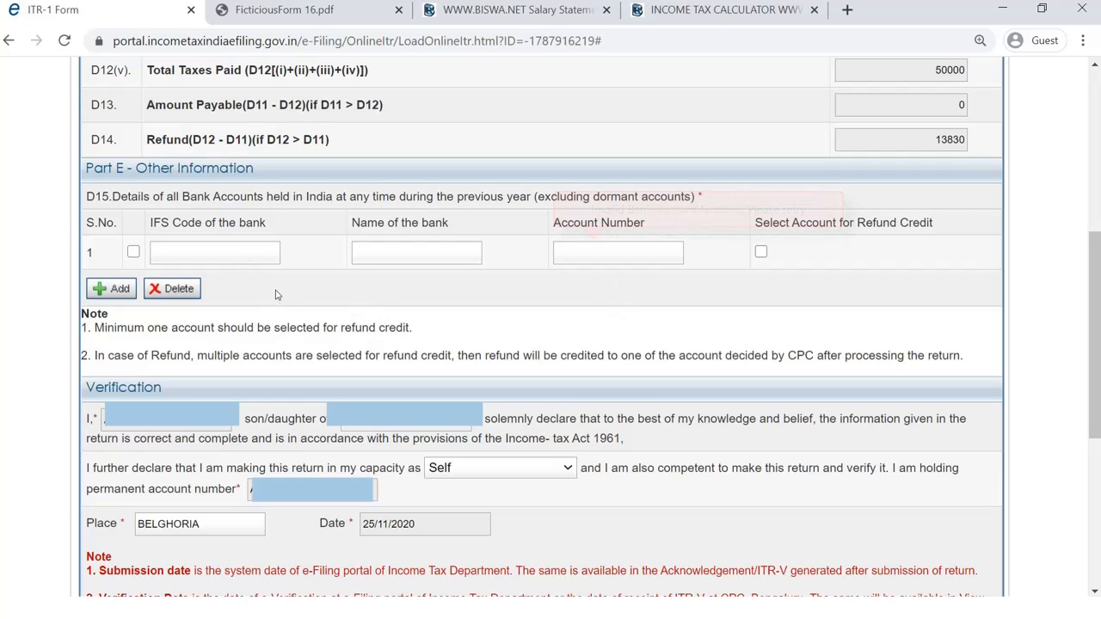
{"action": "scroll", "coordinate": [276, 286], "scroll_direction": "down", "scroll_amount": 2}
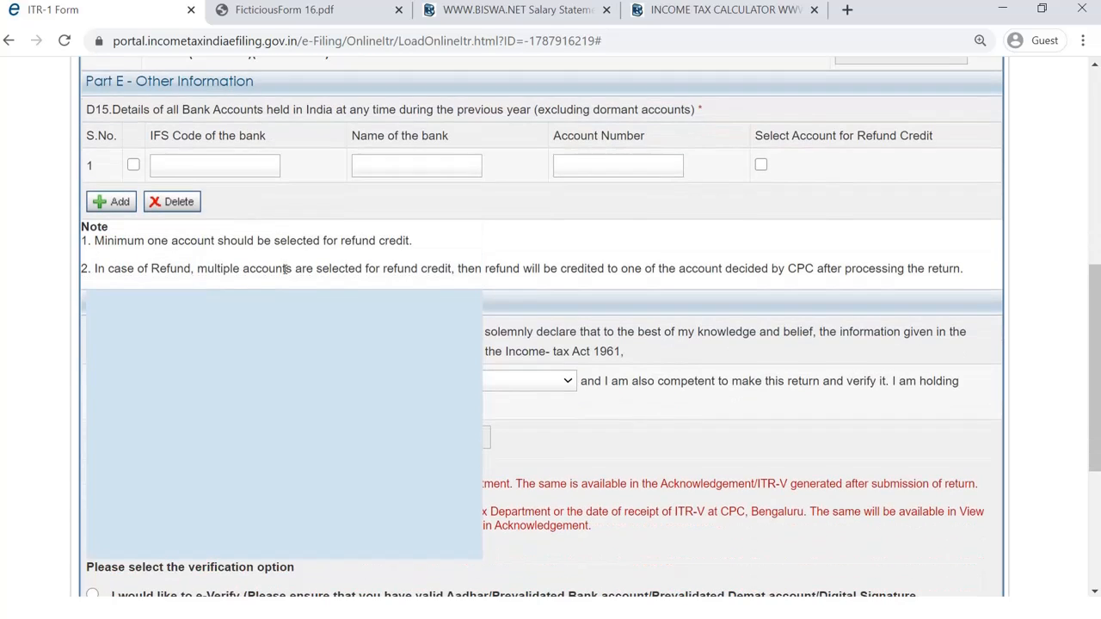
{"action": "scroll", "coordinate": [249, 283], "scroll_direction": "up", "scroll_amount": 4}
Check the capacity choices in the Verification declaration, keeping Self, and review the place and date fields.
{"action": "scroll", "coordinate": [223, 281], "scroll_direction": "down", "scroll_amount": 6}
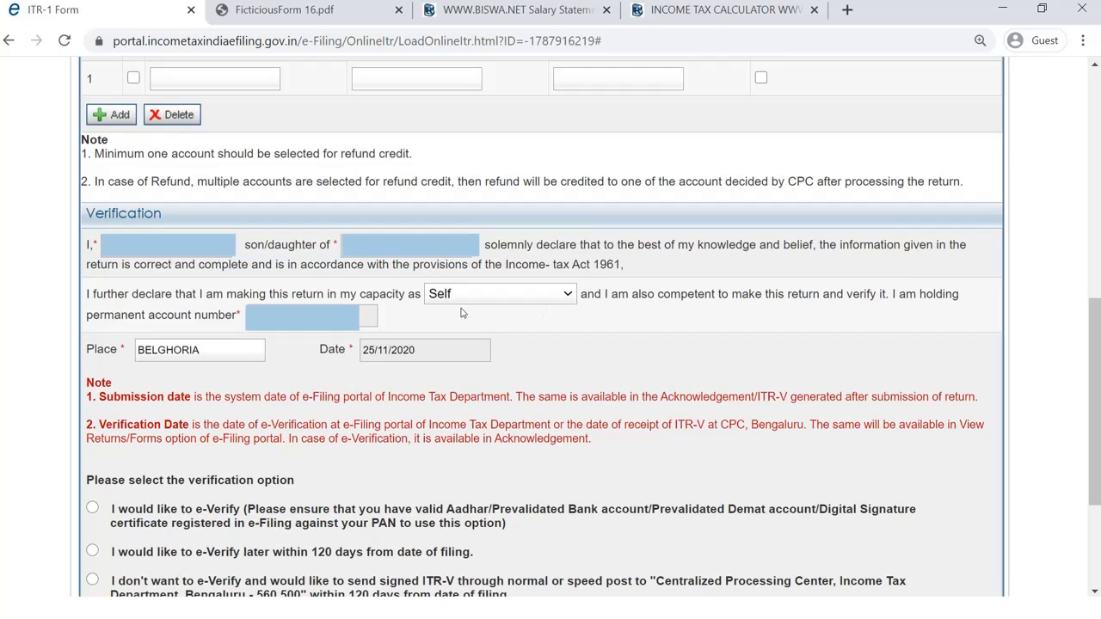
{"action": "left_click", "coordinate": [554, 297]}
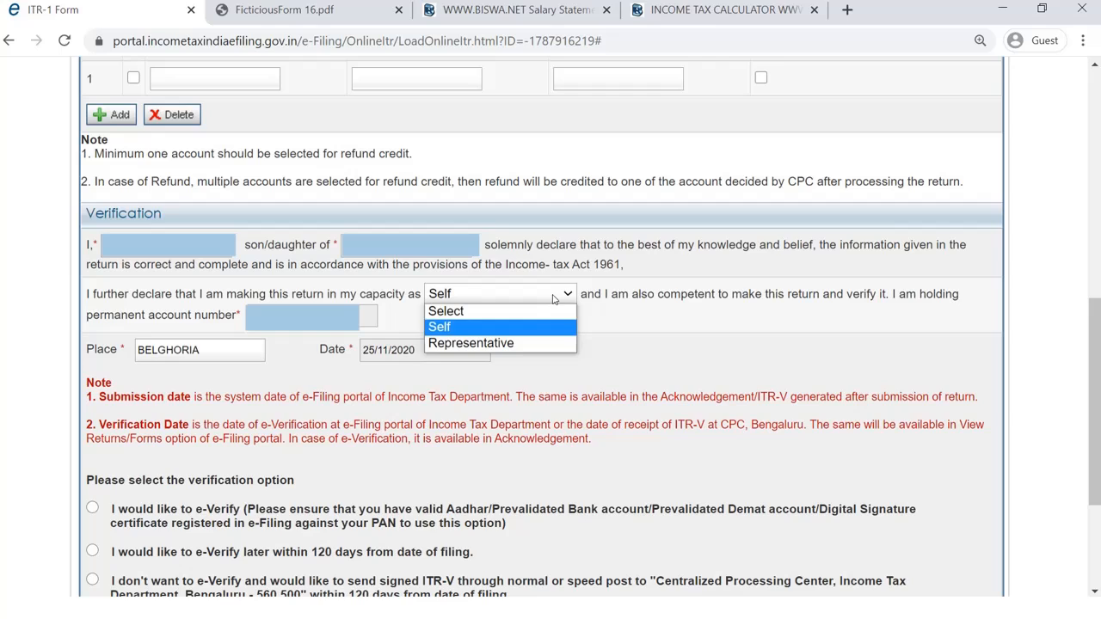
{"action": "left_click", "coordinate": [462, 324]}
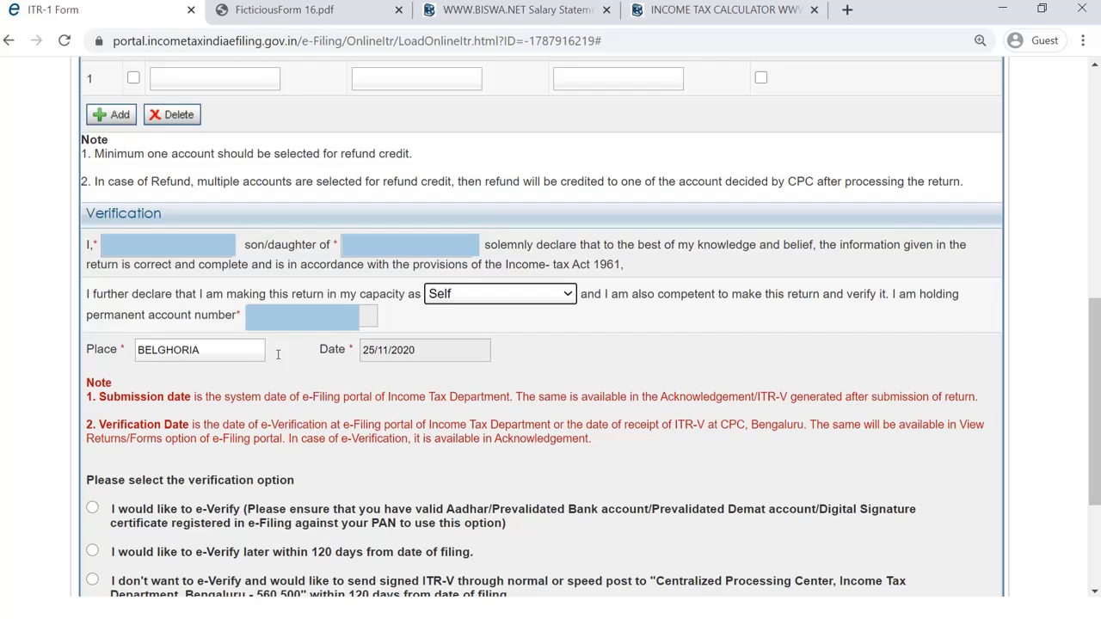
{"action": "left_click", "coordinate": [204, 351]}
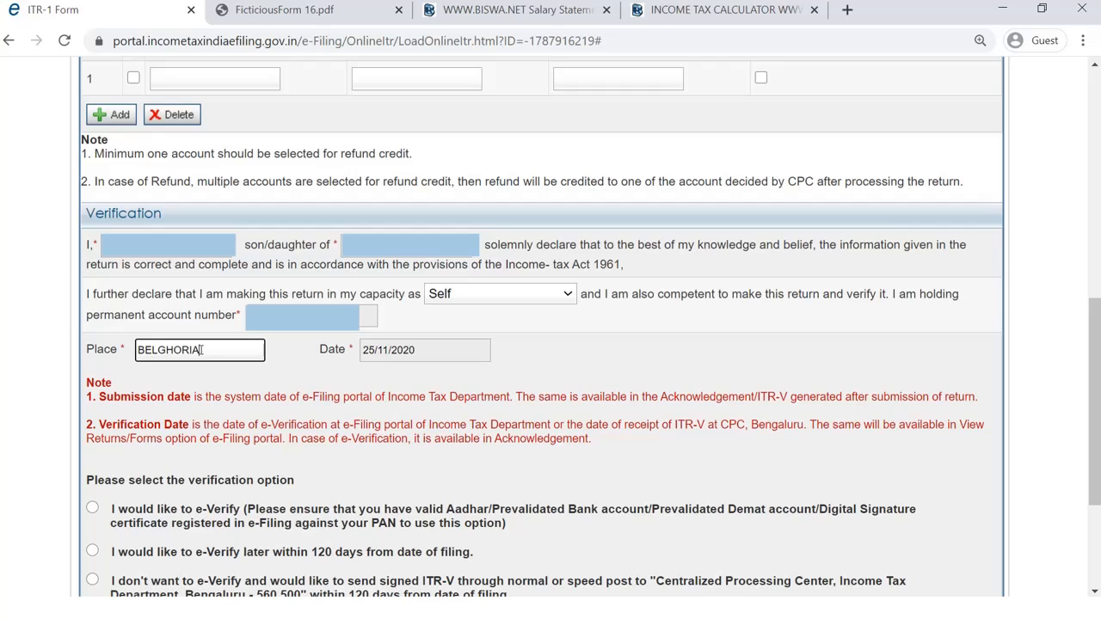
{"action": "left_click_drag", "start_coordinate": [202, 350], "coordinate": [137, 350]}
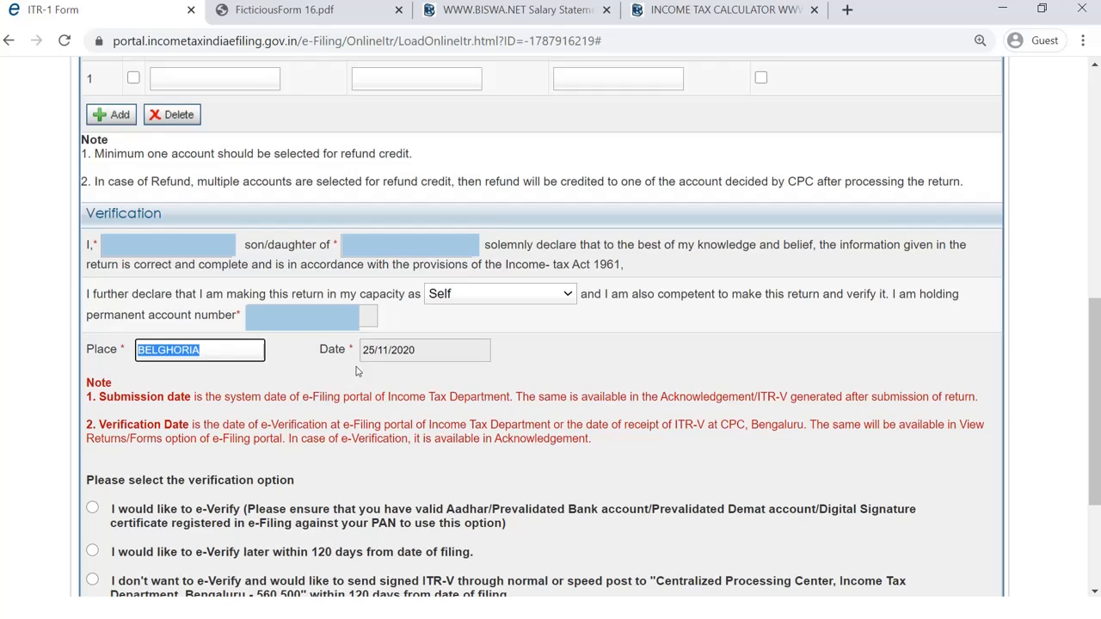
{"action": "left_click", "coordinate": [332, 374]}
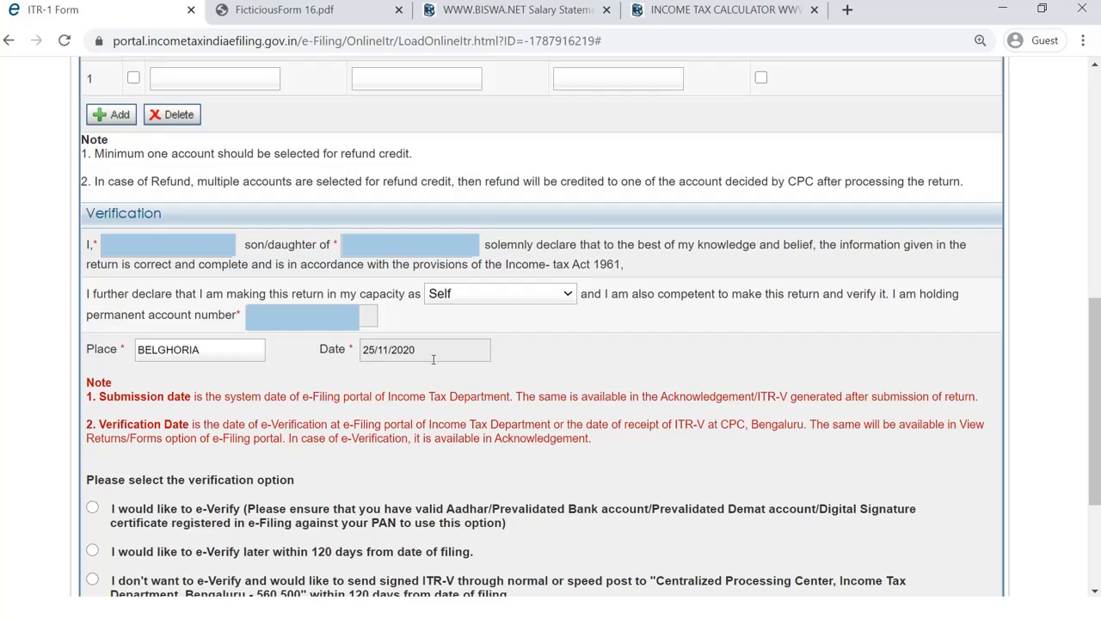
Examine the e-Verify and signed ITR-V verification options, and dismiss the reminder to save the draft.
{"action": "scroll", "coordinate": [437, 359], "scroll_direction": "down", "scroll_amount": 2}
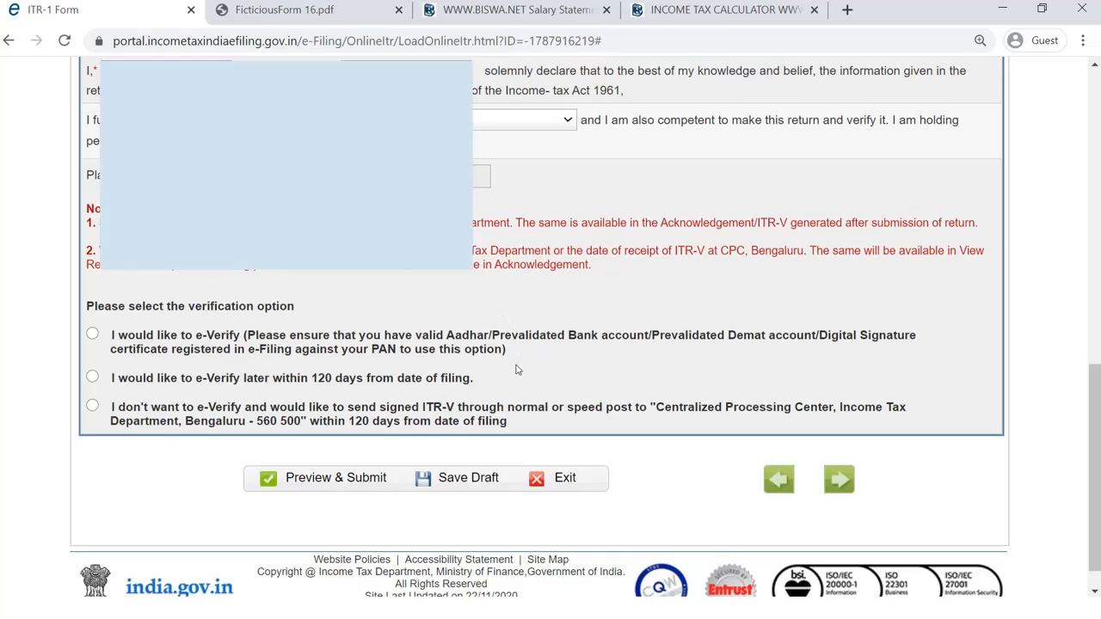
{"action": "scroll", "coordinate": [517, 370], "scroll_direction": "up", "scroll_amount": 1}
{"action": "scroll", "coordinate": [564, 414], "scroll_direction": "down", "scroll_amount": 1}
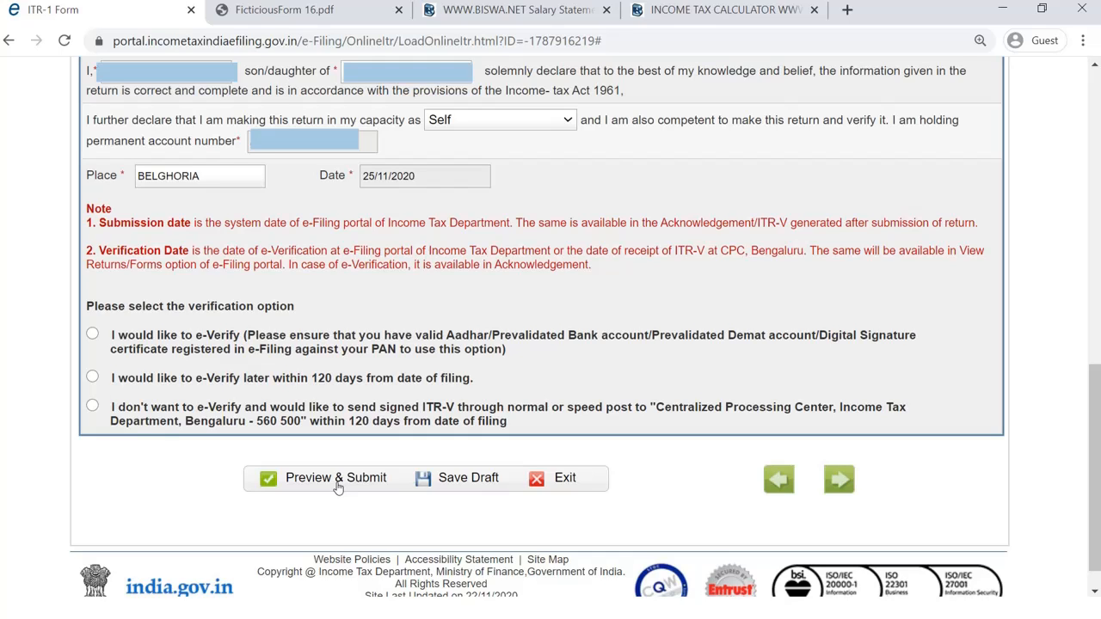
{"action": "left_click", "coordinate": [338, 479]}
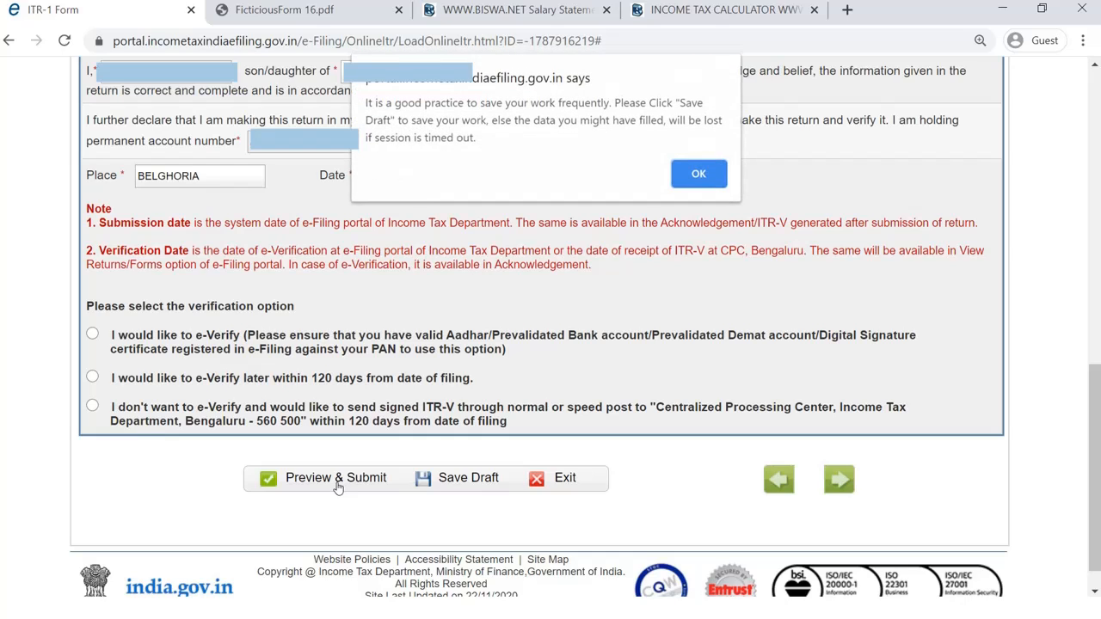
{"action": "left_click", "coordinate": [699, 175]}
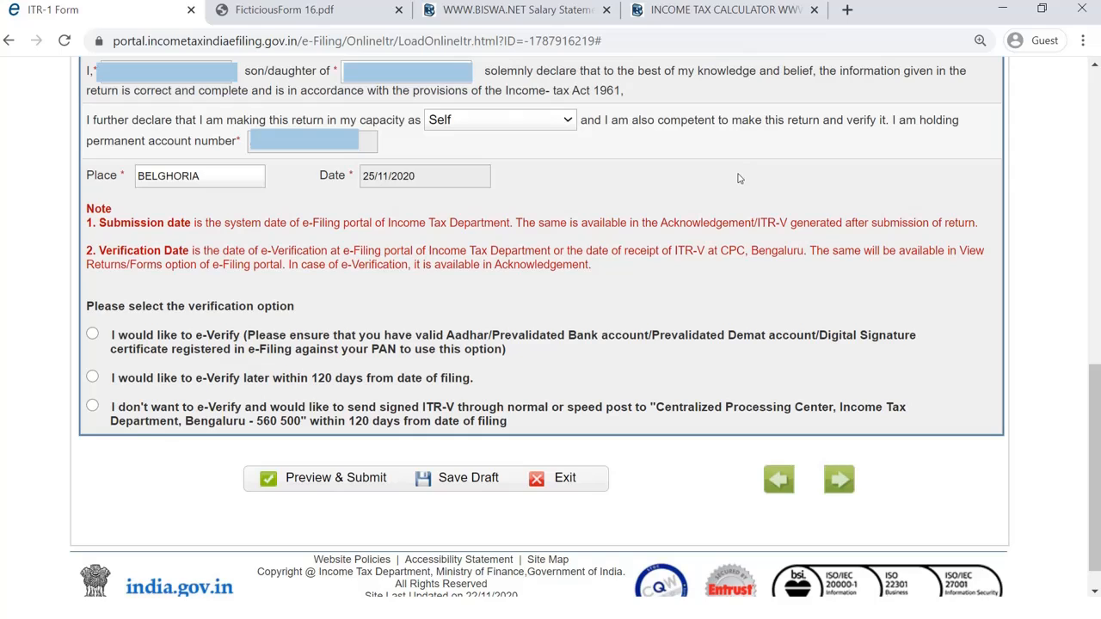